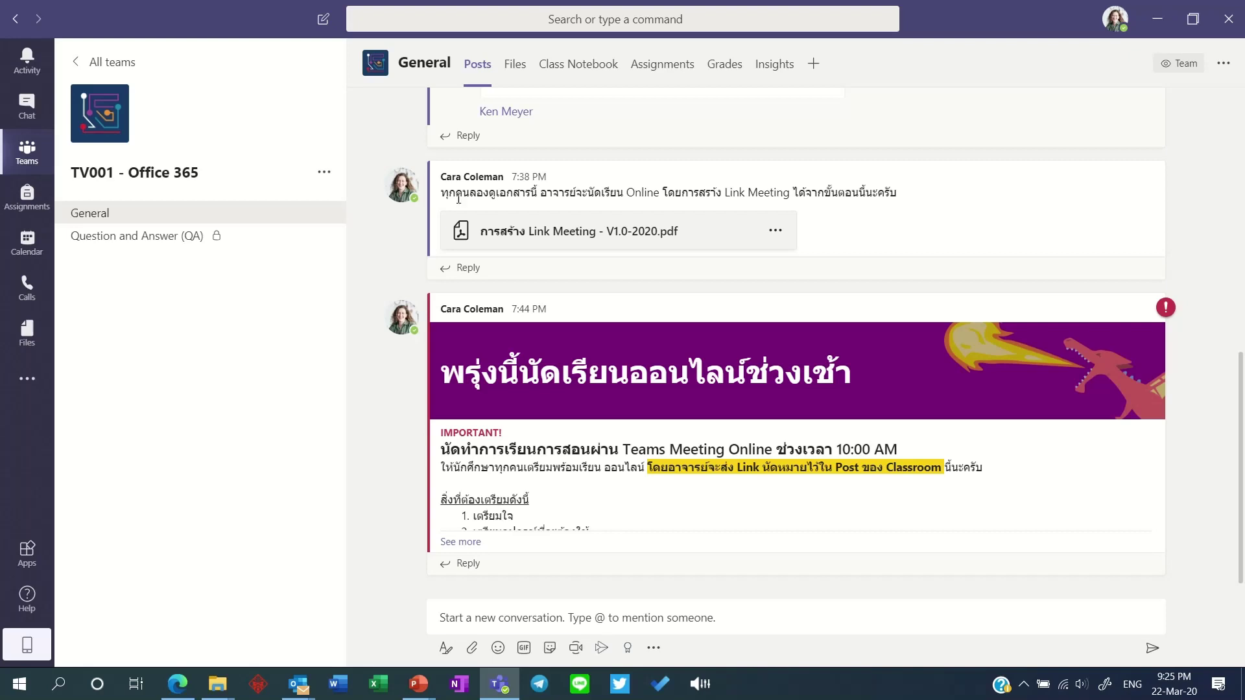
Create a folder named "Week 1" inside Class Materials in the General channel's files
{"action": "left_click", "coordinate": [520, 69]}
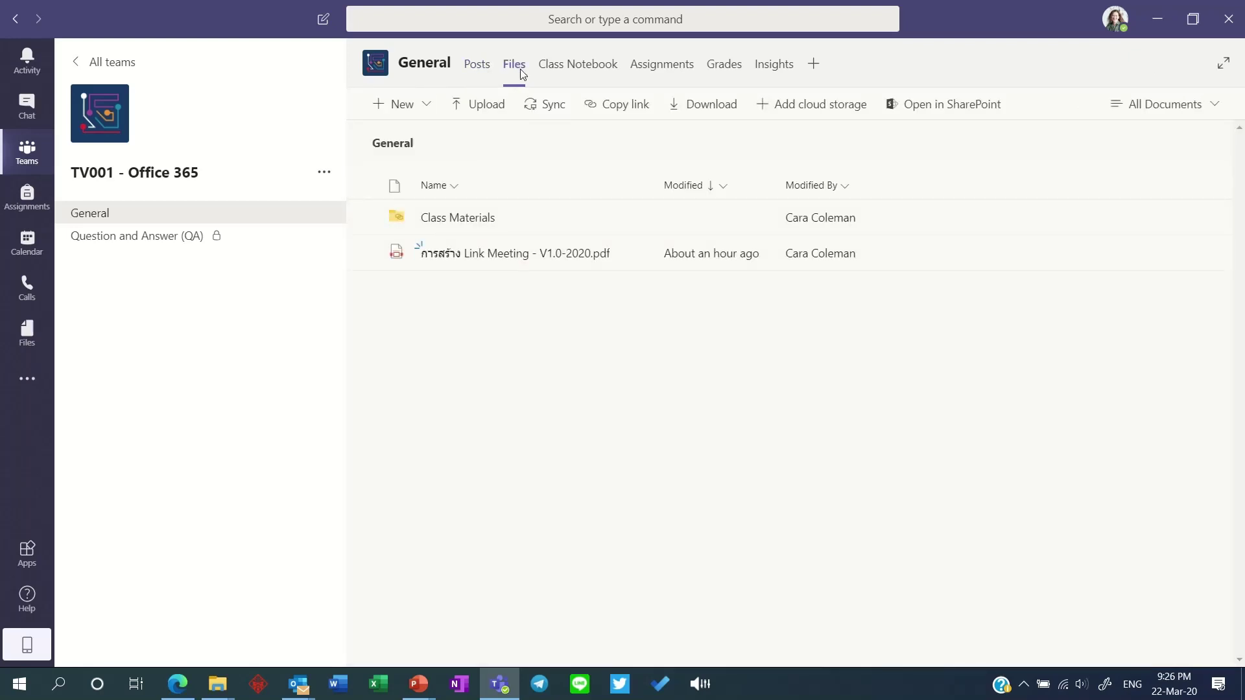
{"action": "left_click", "coordinate": [473, 227]}
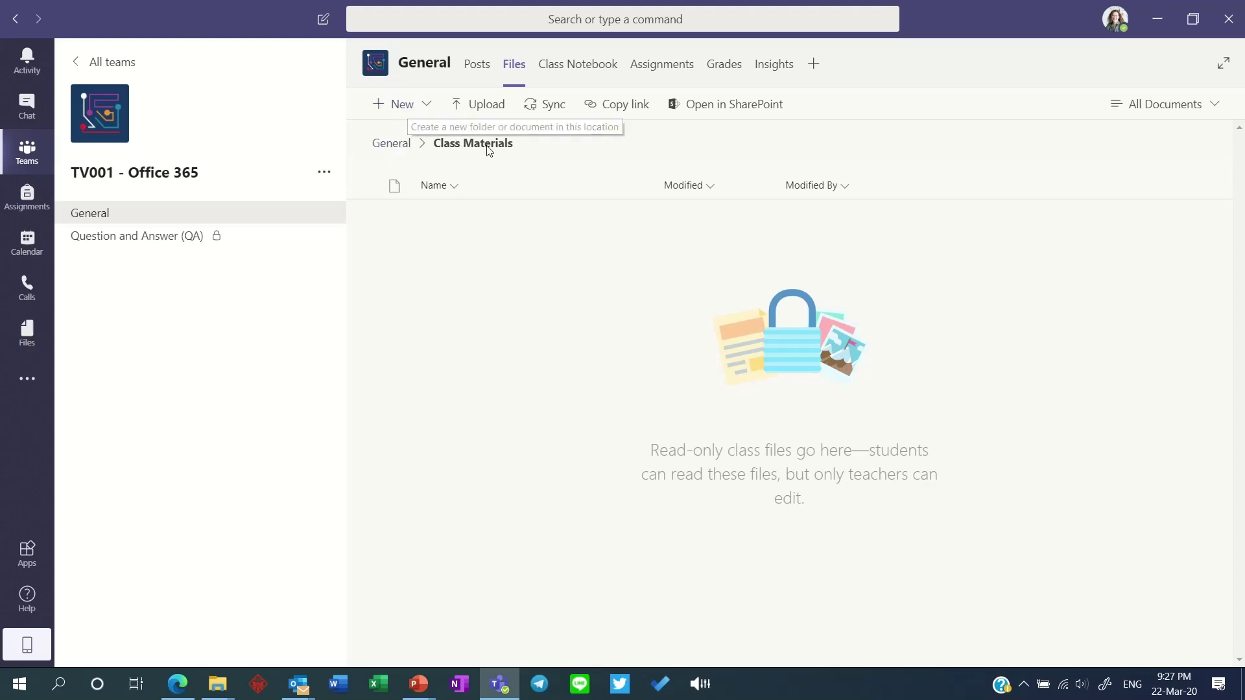
{"action": "left_click", "coordinate": [424, 110]}
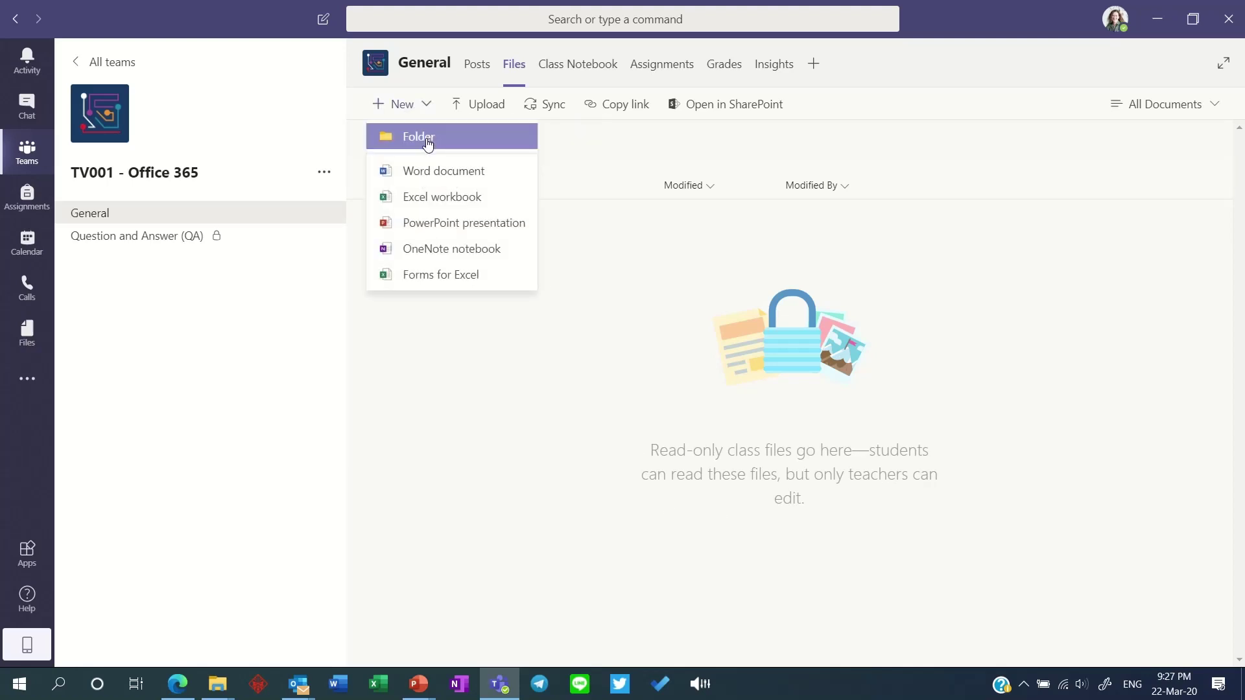
{"action": "left_click", "coordinate": [423, 111]}
{"action": "left_click", "coordinate": [422, 111]}
{"action": "left_click", "coordinate": [427, 138]}
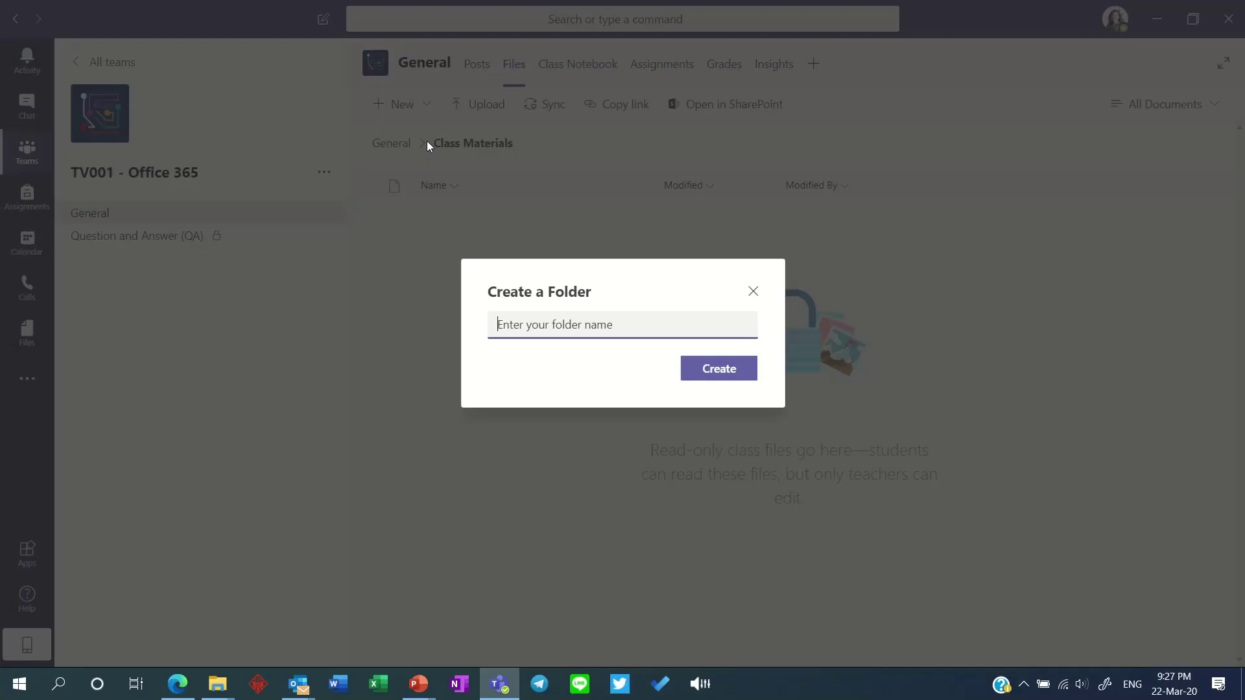
{"action": "type", "text": "Week 1"}
{"action": "key", "text": "Return"}
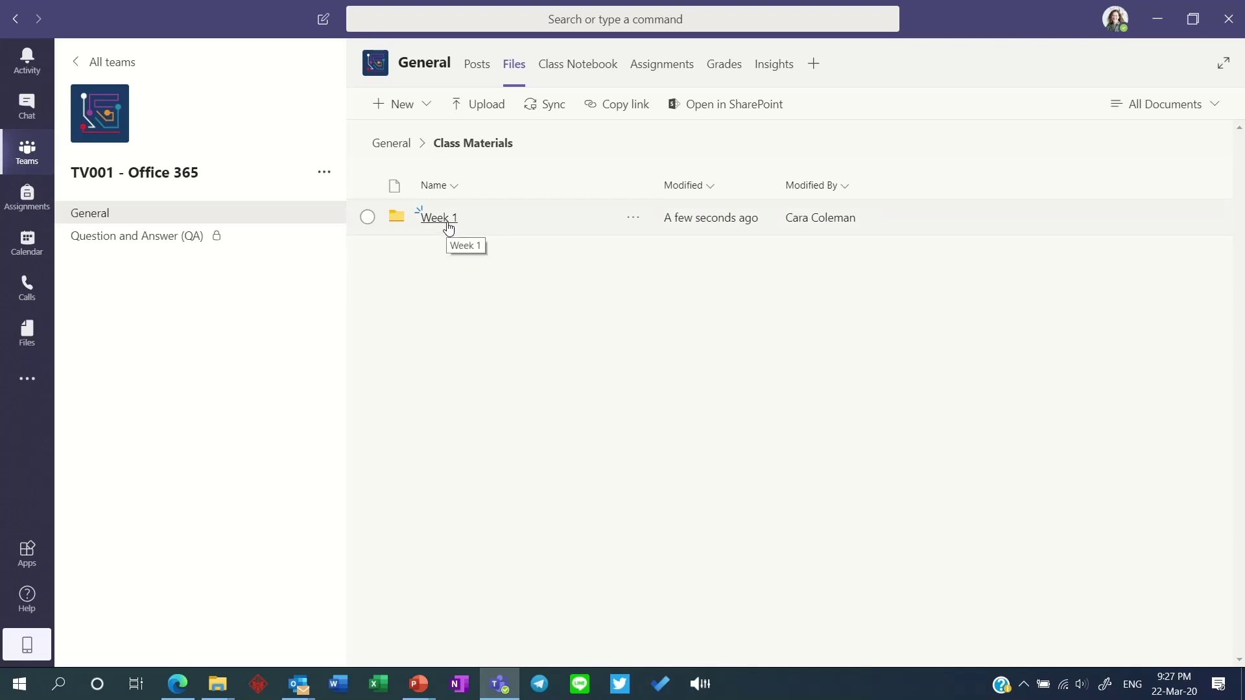
Upload "การสร้าง Link Meeting - V1.0-2020.pdf" from the Desktop into the Week 1 folder
{"action": "left_click", "coordinate": [448, 224]}
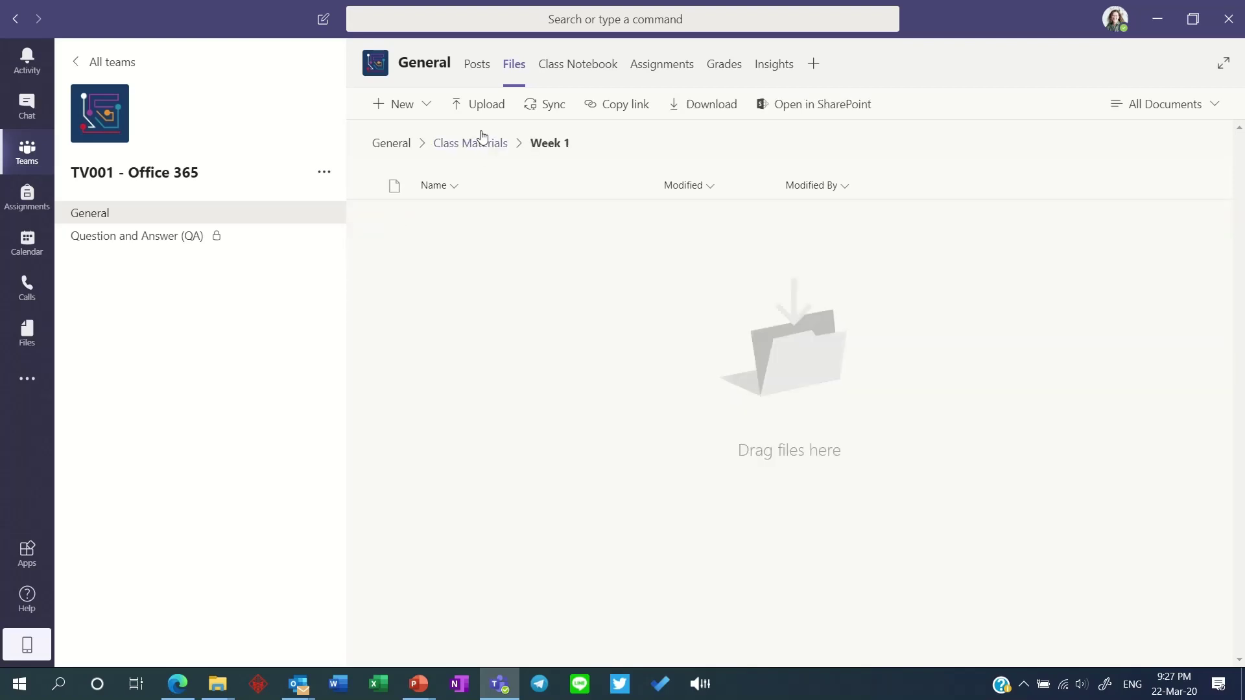
{"action": "left_click", "coordinate": [487, 117]}
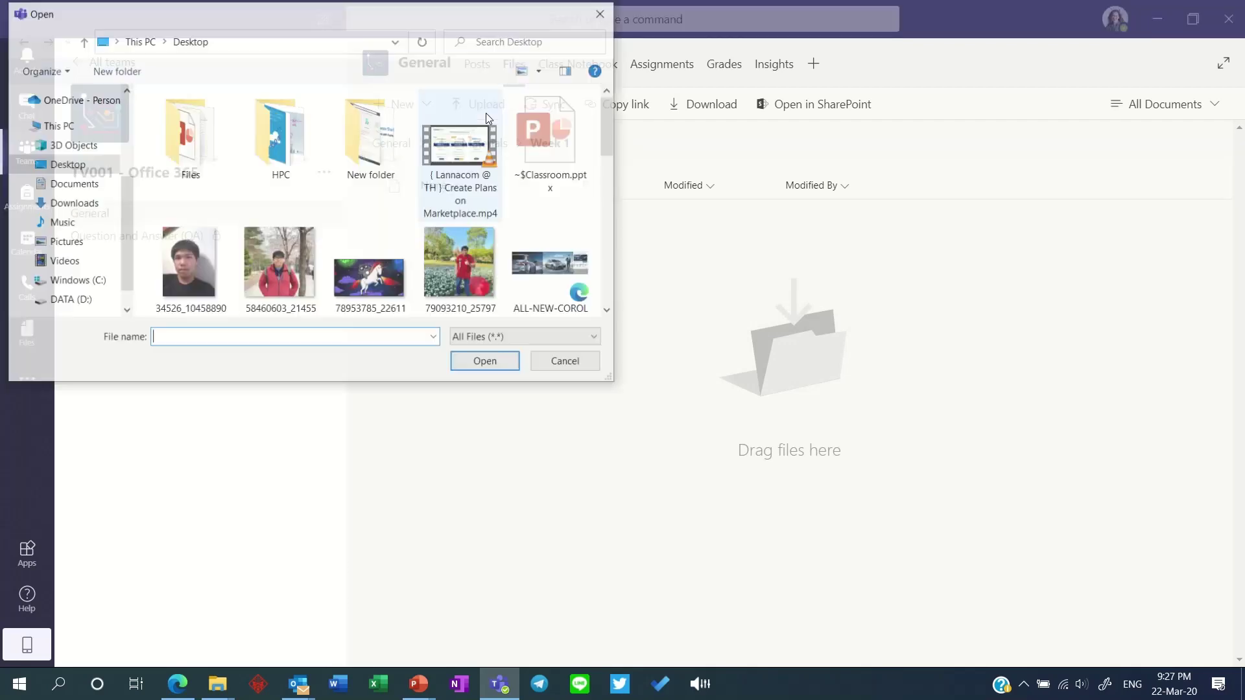
{"action": "scroll", "coordinate": [283, 245], "scroll_direction": "down", "scroll_amount": 5}
{"action": "double_click", "coordinate": [281, 244]}
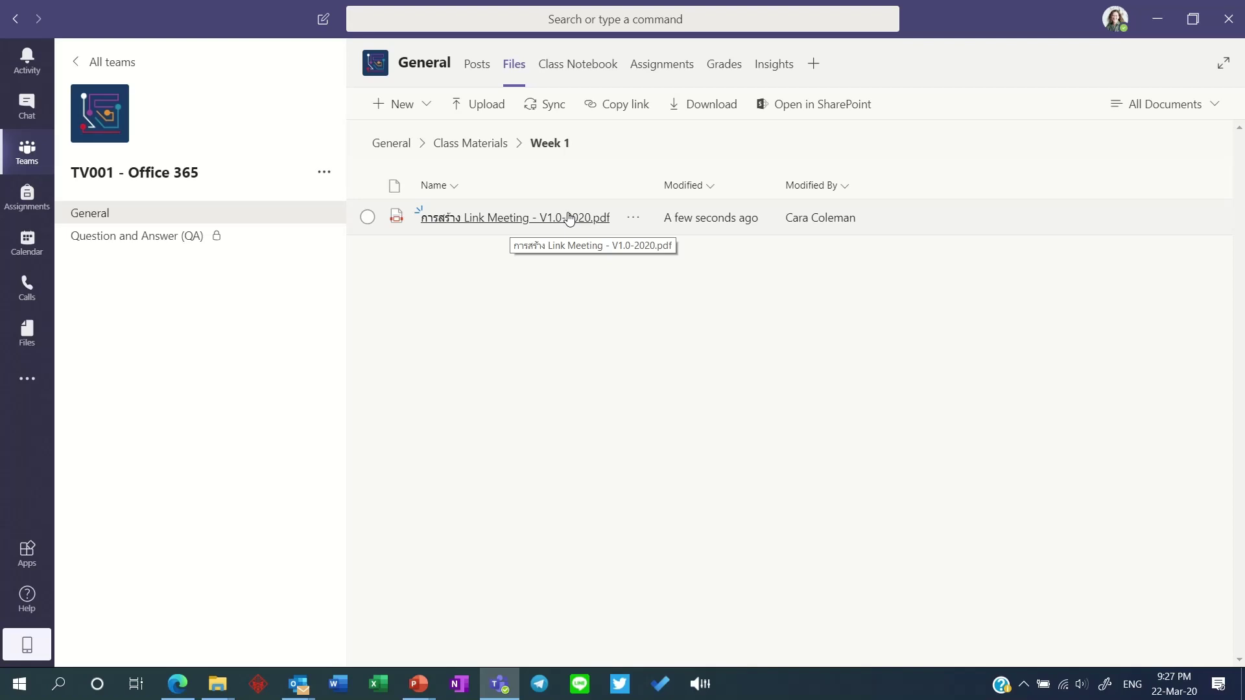
Create a Word document named "เอกสารประกอบการเรียน 1" in the Week 1 folder
{"action": "left_click", "coordinate": [419, 115]}
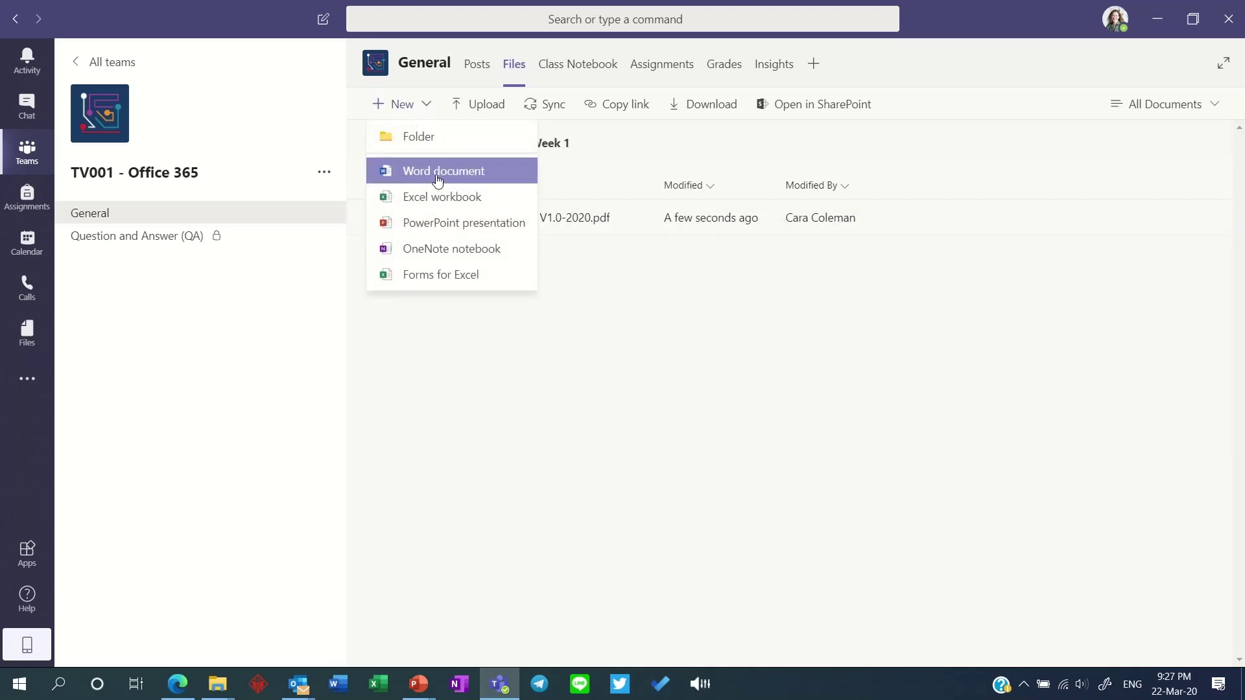
{"action": "left_click", "coordinate": [438, 175]}
{"action": "key", "text": "alt+shift"}
{"action": "type", "text": "เอกสารประกอบการเรียน 1"}
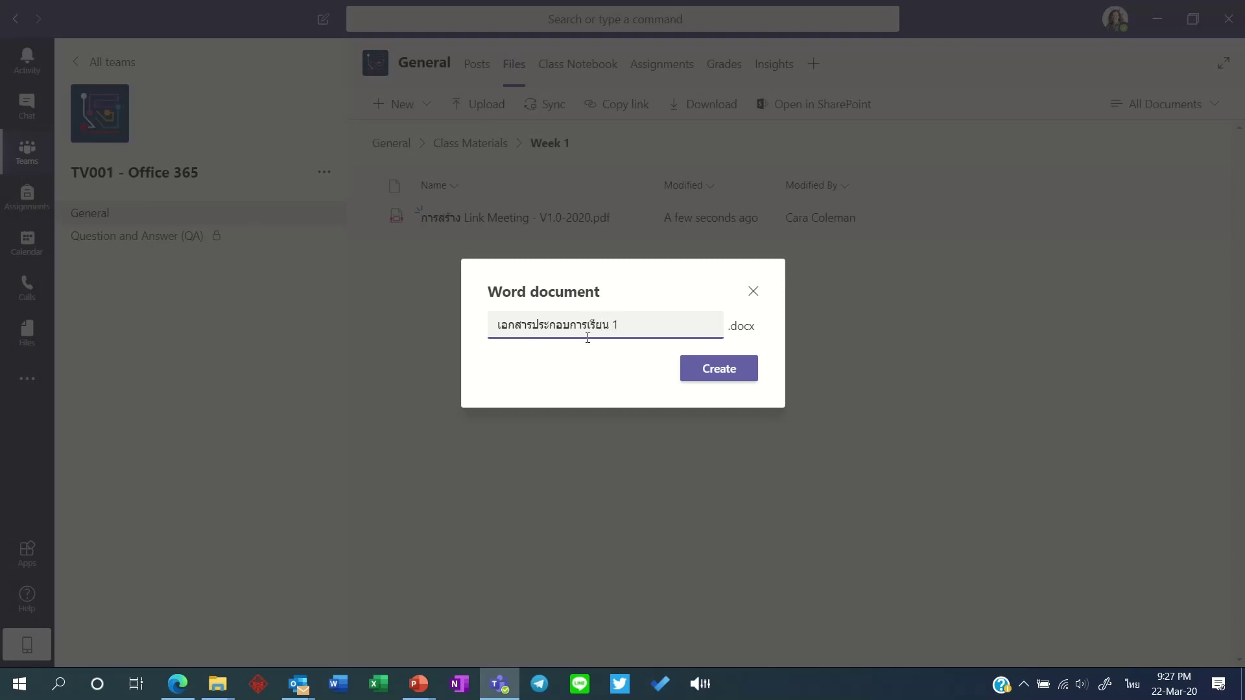
{"action": "left_click", "coordinate": [752, 368]}
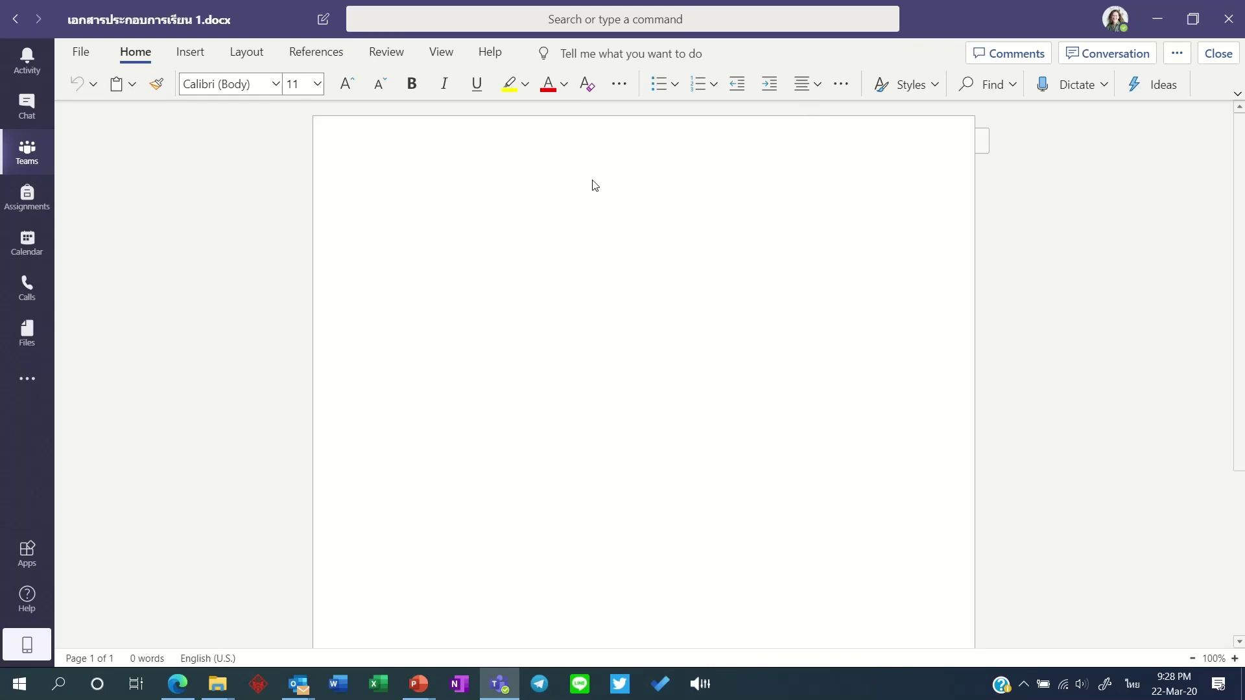
Add the centre-aligned title "Class Materials Sharing" to the blank document
{"action": "left_click", "coordinate": [820, 93]}
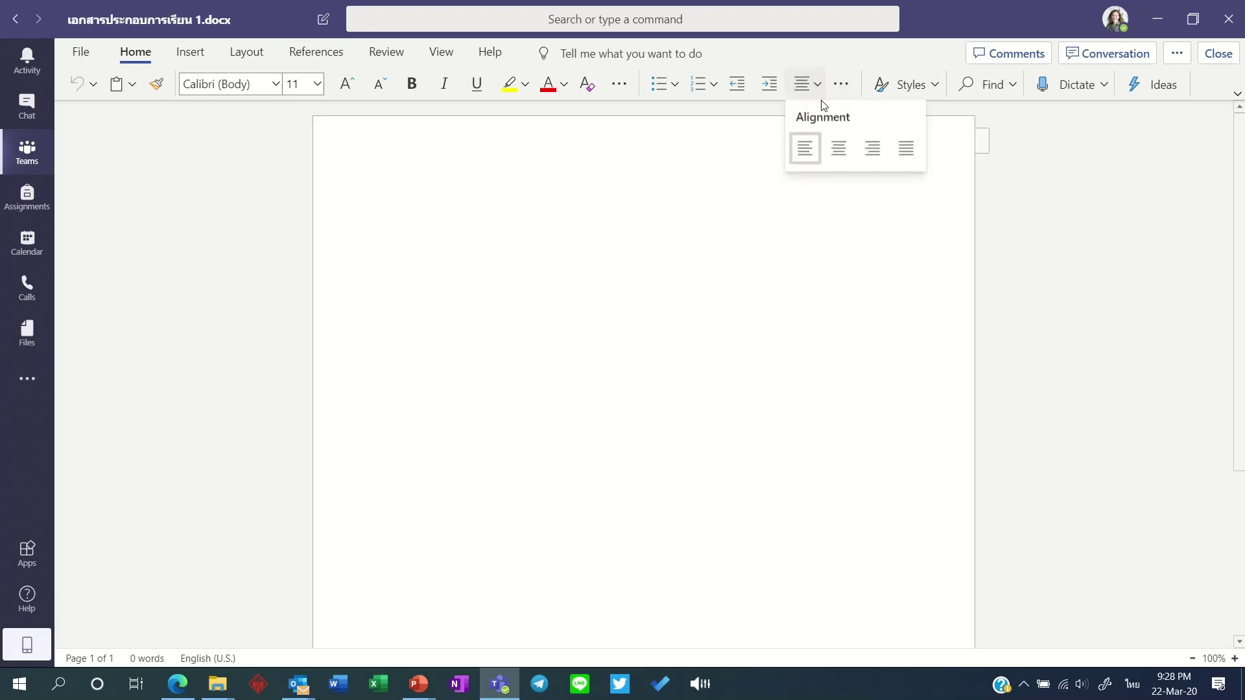
{"action": "left_click", "coordinate": [843, 150]}
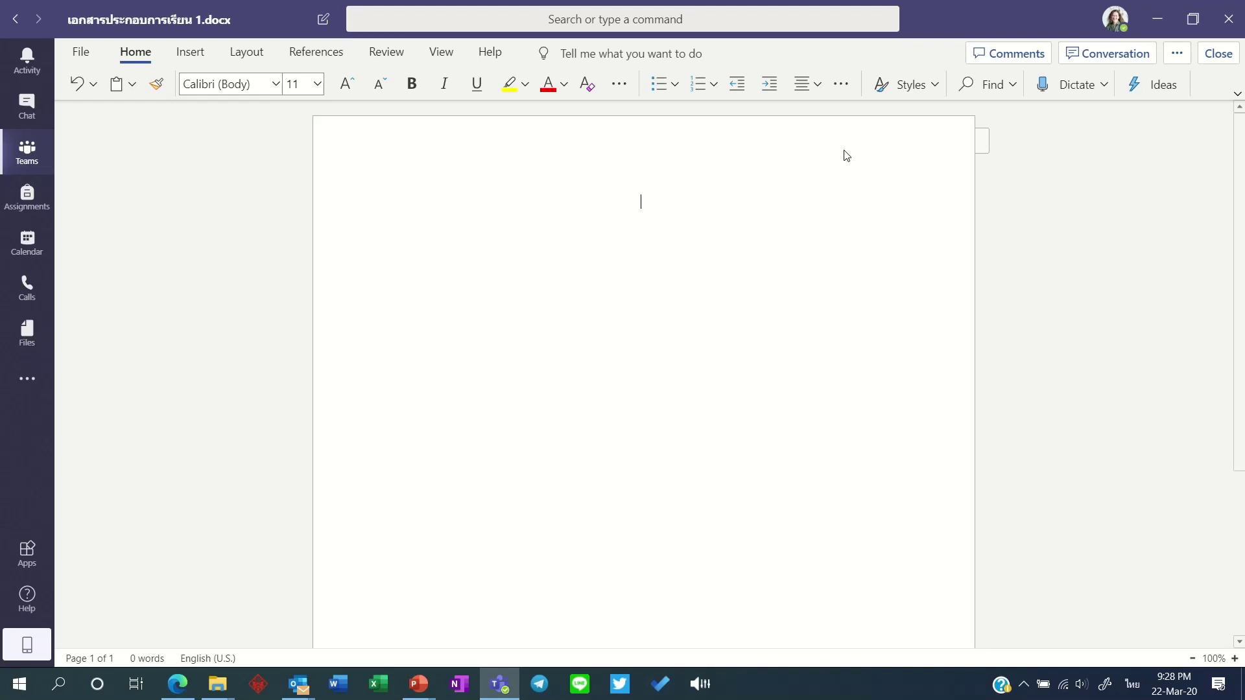
{"action": "key", "text": "grave"}
{"action": "type", "text": "Class Materials Sharing"}
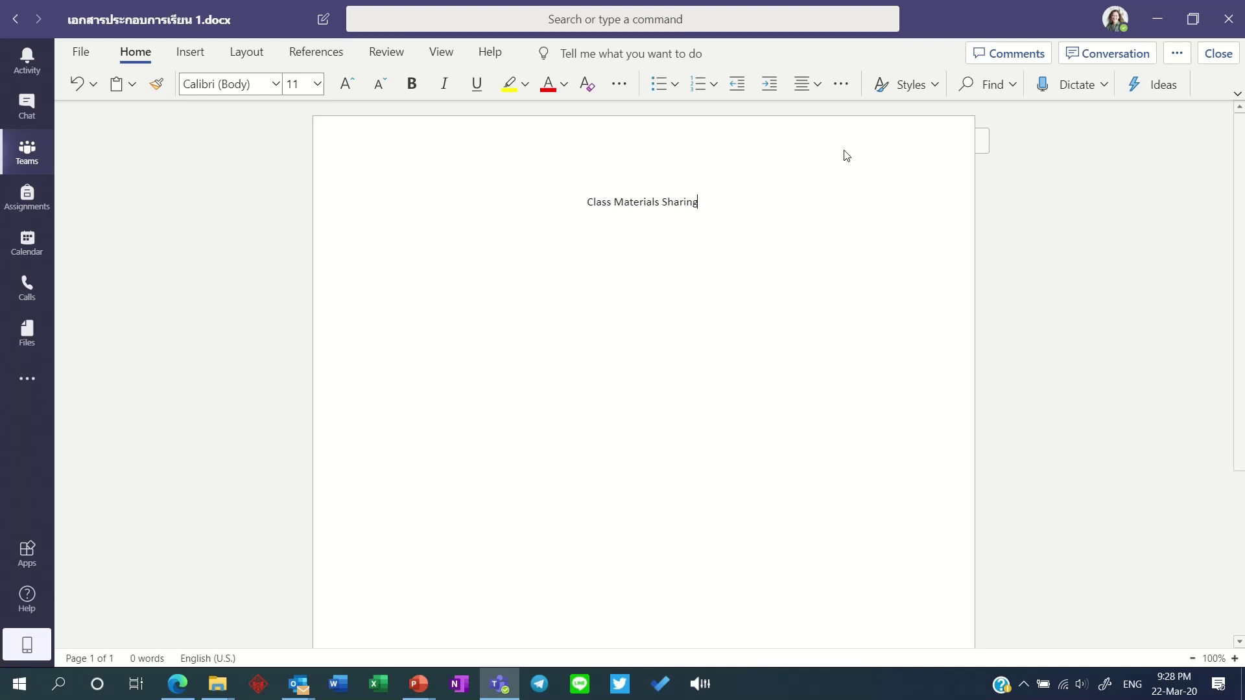
Select the whole title and grow its font size by several increments
{"action": "key", "text": "ctrl+a"}
{"action": "left_click", "coordinate": [347, 84]}
{"action": "left_click", "coordinate": [347, 85]}
{"action": "left_click", "coordinate": [347, 85]}
{"action": "left_click", "coordinate": [347, 84]}
{"action": "left_click", "coordinate": [347, 84]}
{"action": "left_click", "coordinate": [347, 85]}
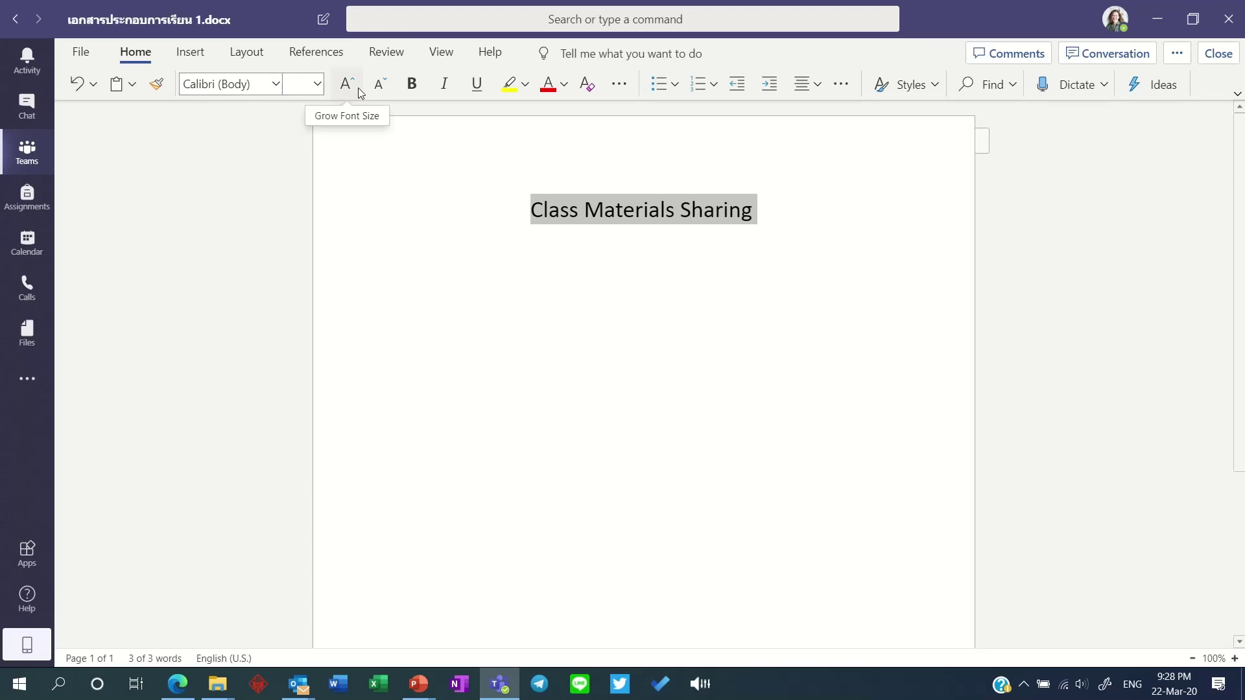
Format the selected title in bold TH SarabunPSK at size 48
{"action": "left_click", "coordinate": [276, 84]}
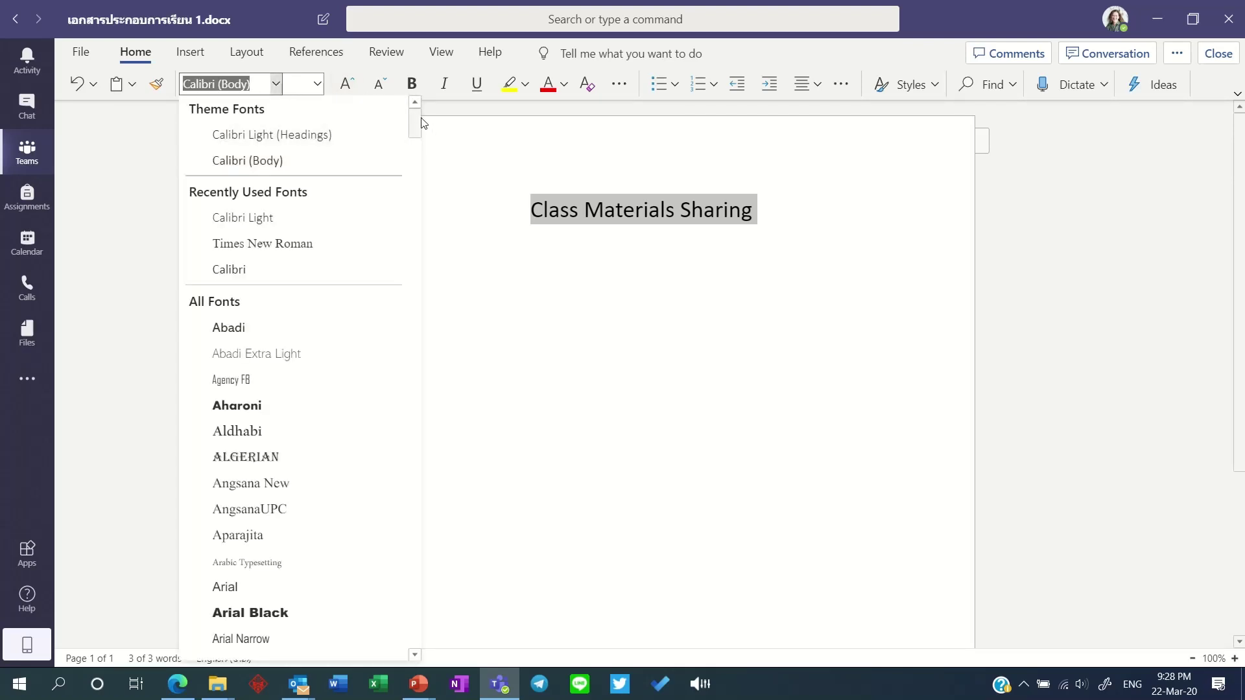
{"action": "left_click_drag", "start_coordinate": [416, 122], "coordinate": [408, 567]}
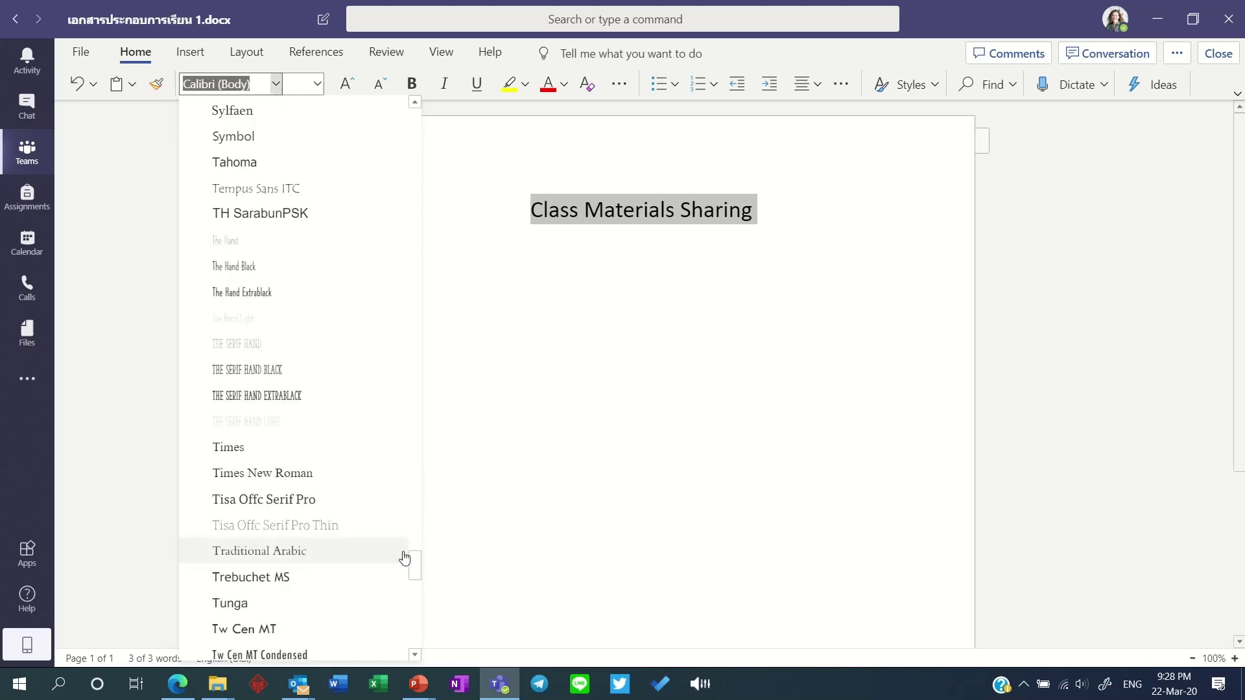
{"action": "left_click", "coordinate": [328, 223]}
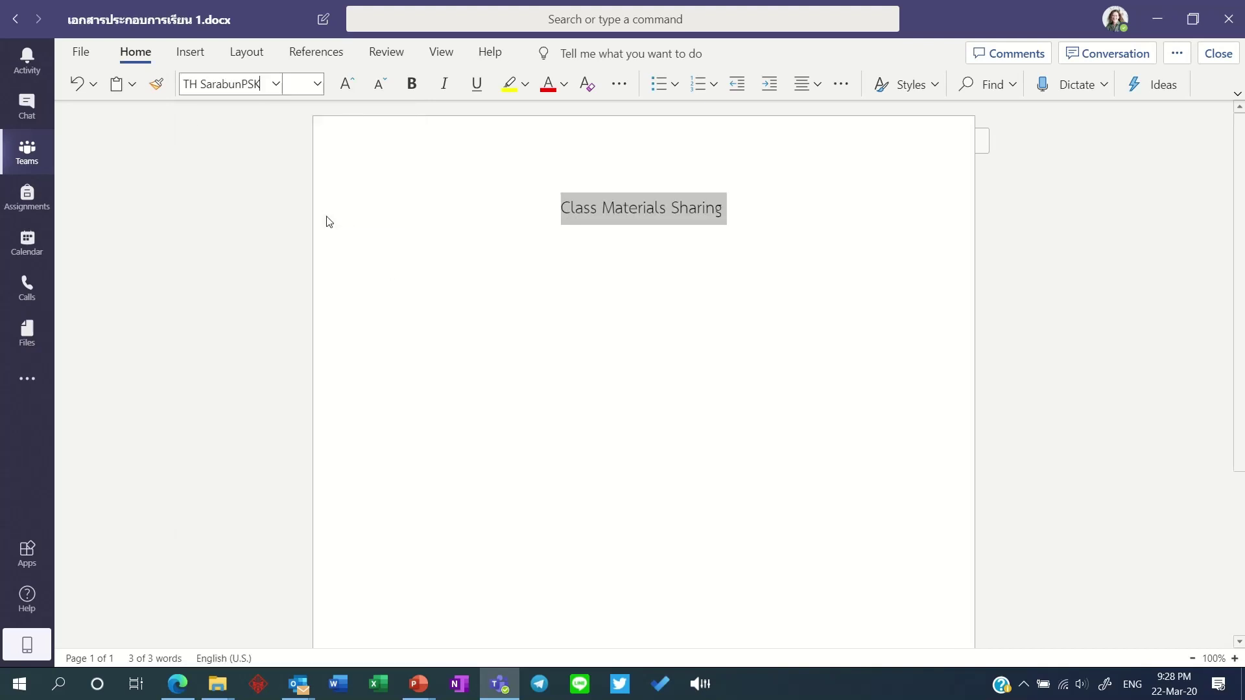
{"action": "left_click", "coordinate": [345, 85]}
{"action": "left_click", "coordinate": [345, 85]}
{"action": "left_click", "coordinate": [345, 85]}
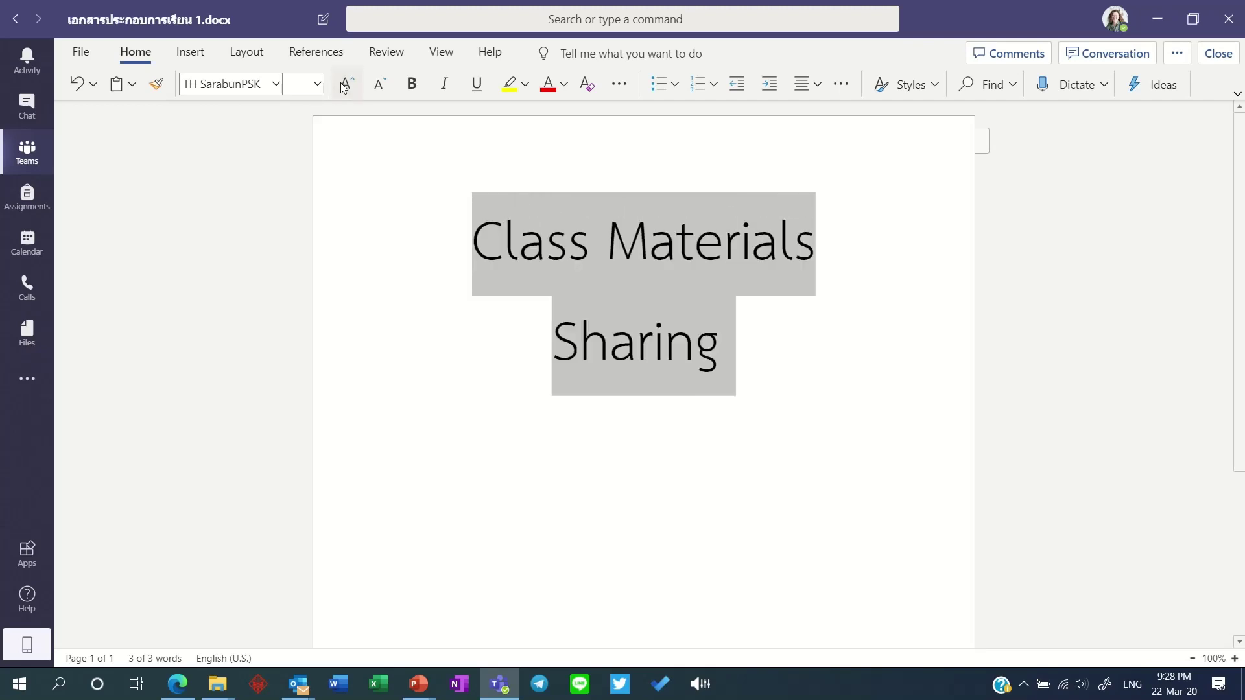
{"action": "left_click", "coordinate": [380, 85]}
{"action": "left_click", "coordinate": [833, 252]}
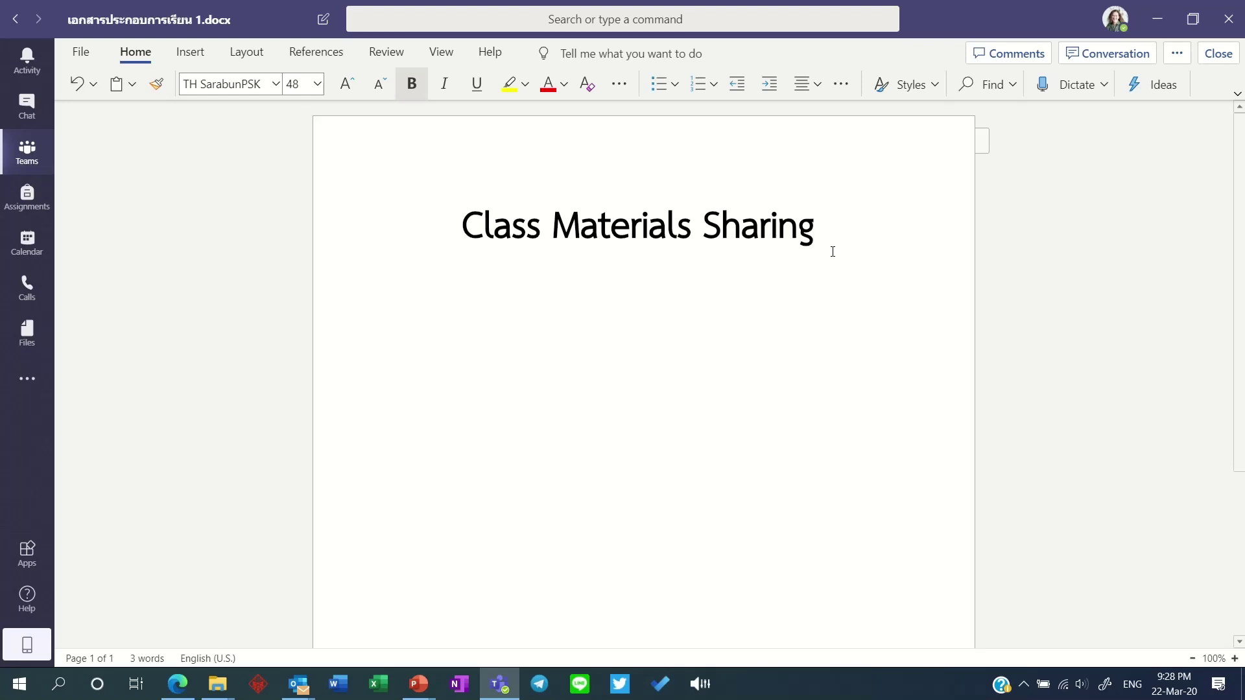
Close the Word document and reopen the Week 1 folder in Class Materials
{"action": "left_click", "coordinate": [1218, 54]}
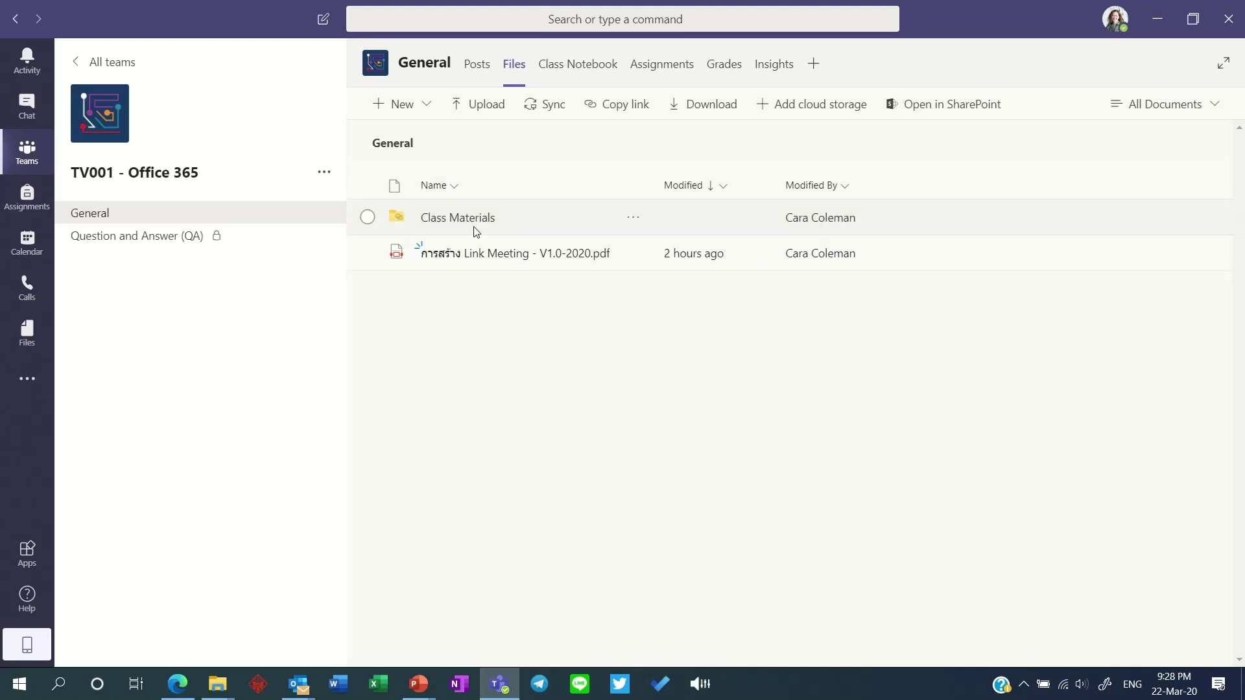
{"action": "left_click", "coordinate": [479, 219]}
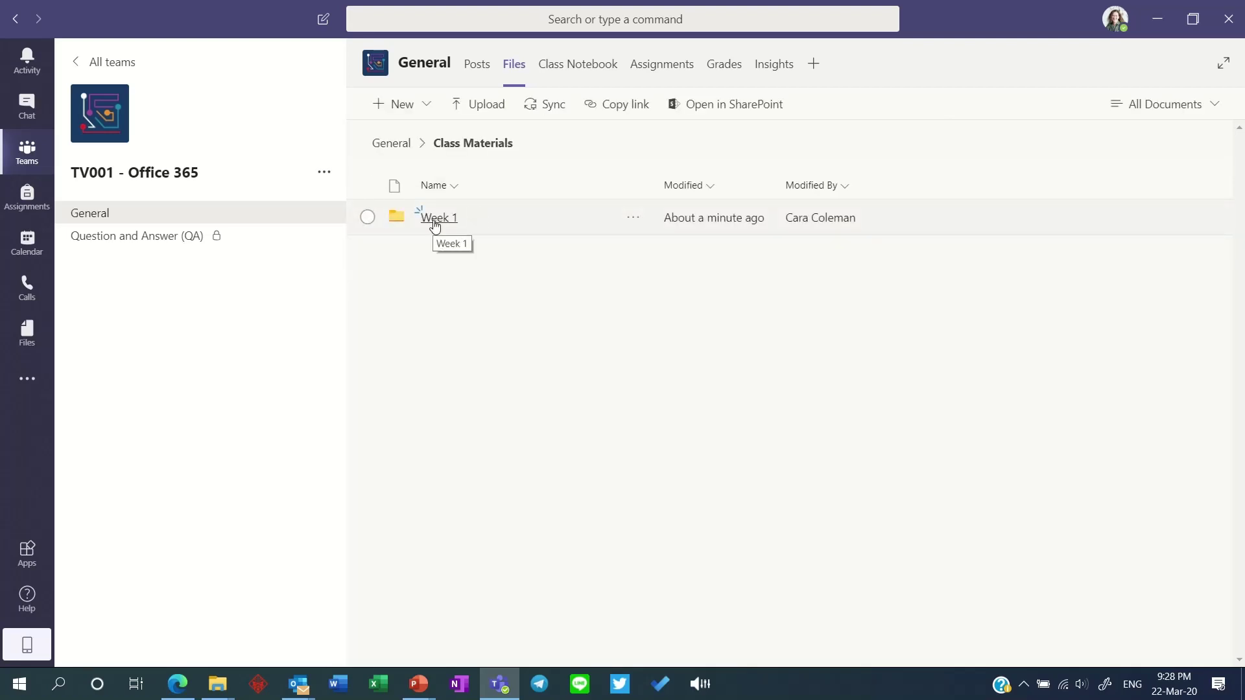
{"action": "left_click", "coordinate": [435, 225]}
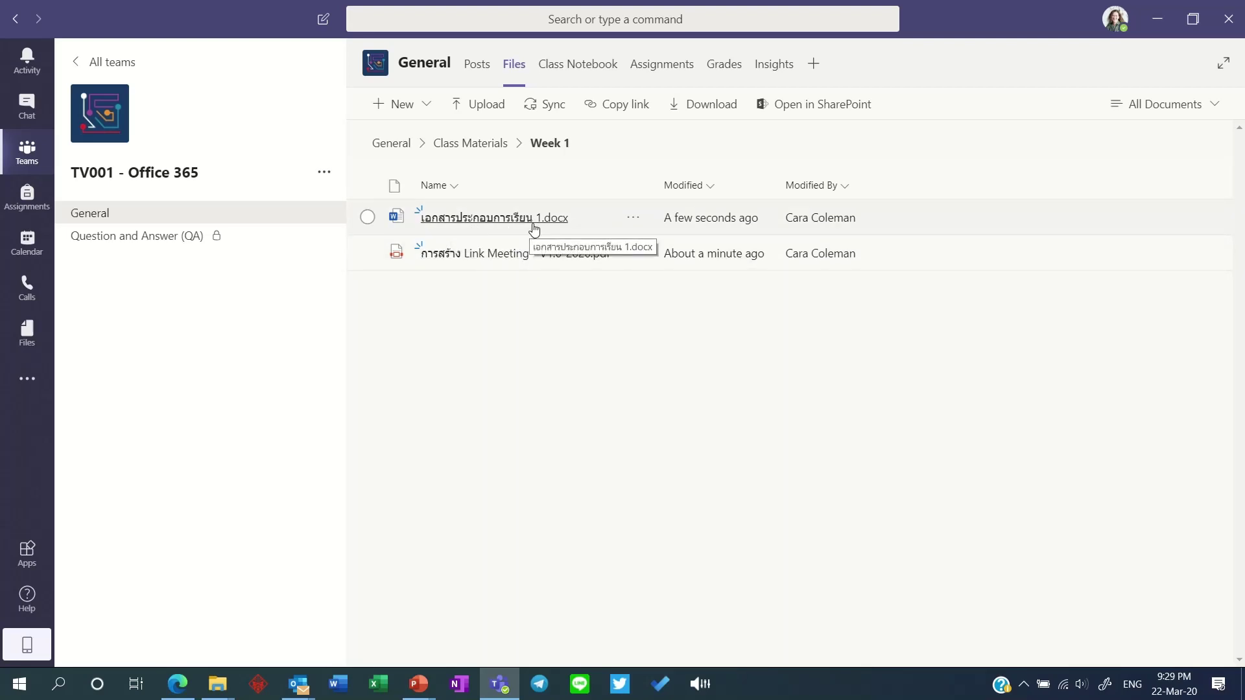
Return to Class Materials and create a folder named "Week 2"
{"action": "left_click", "coordinate": [486, 146]}
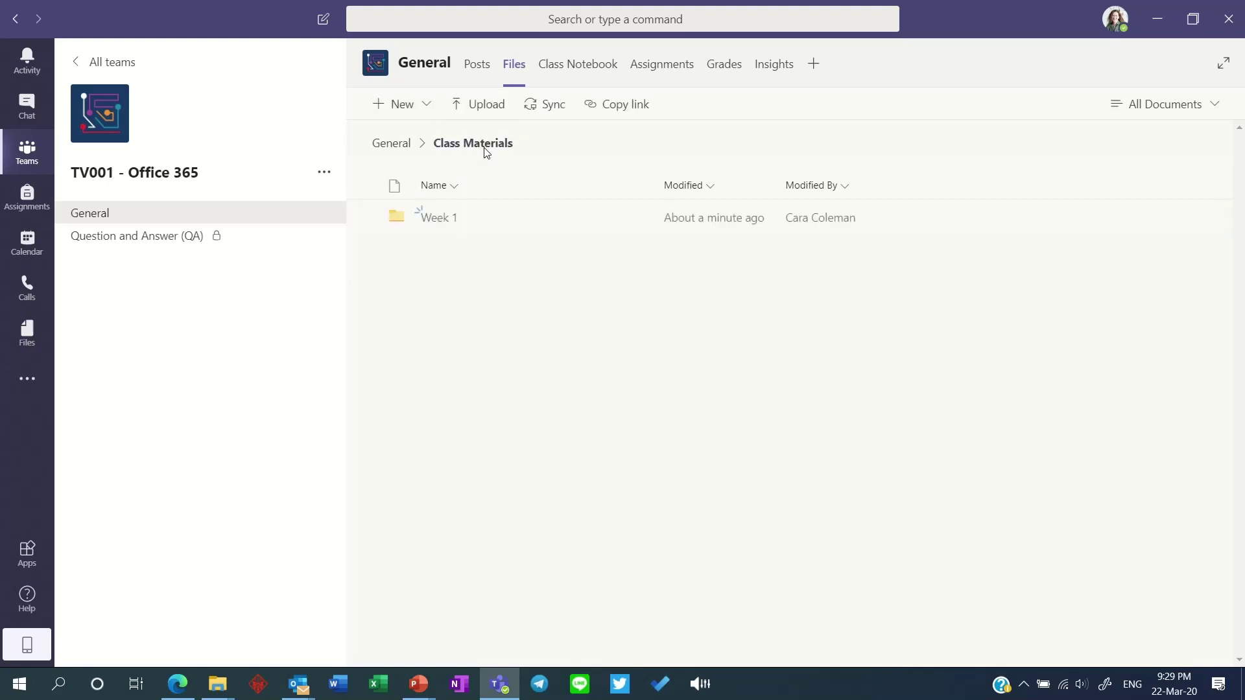
{"action": "left_click", "coordinate": [412, 114]}
{"action": "left_click", "coordinate": [421, 136]}
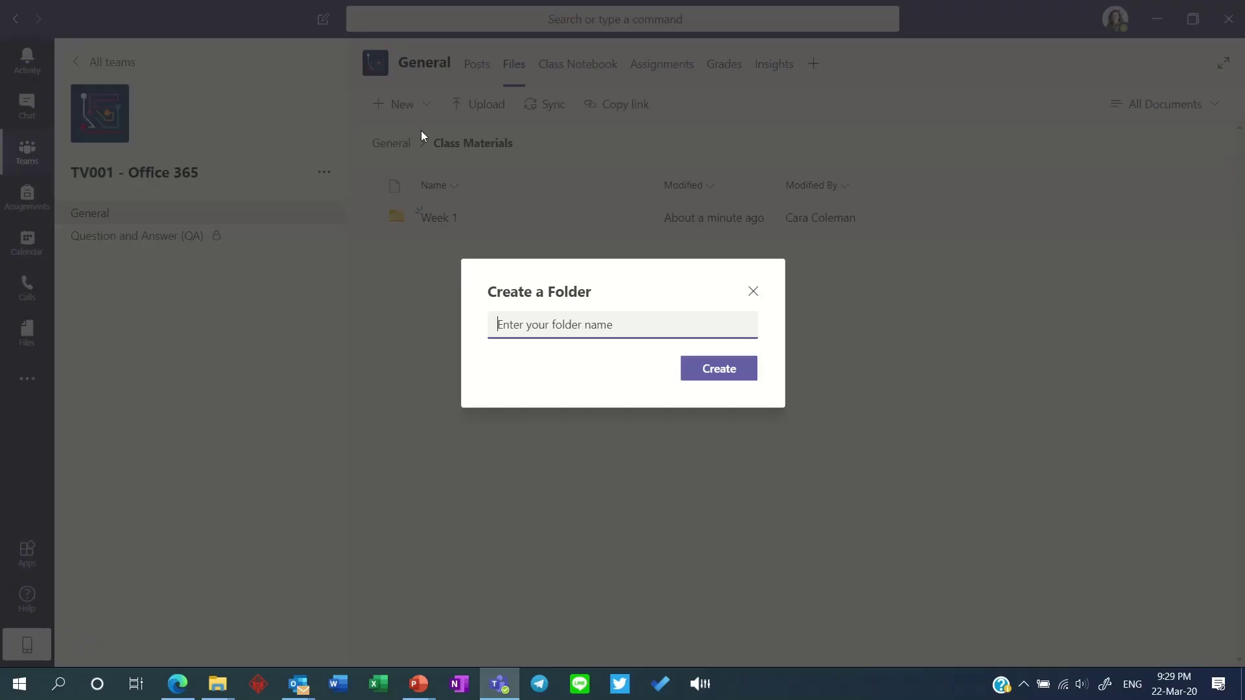
{"action": "type", "text": "Week 2"}
{"action": "left_click", "coordinate": [711, 371]}
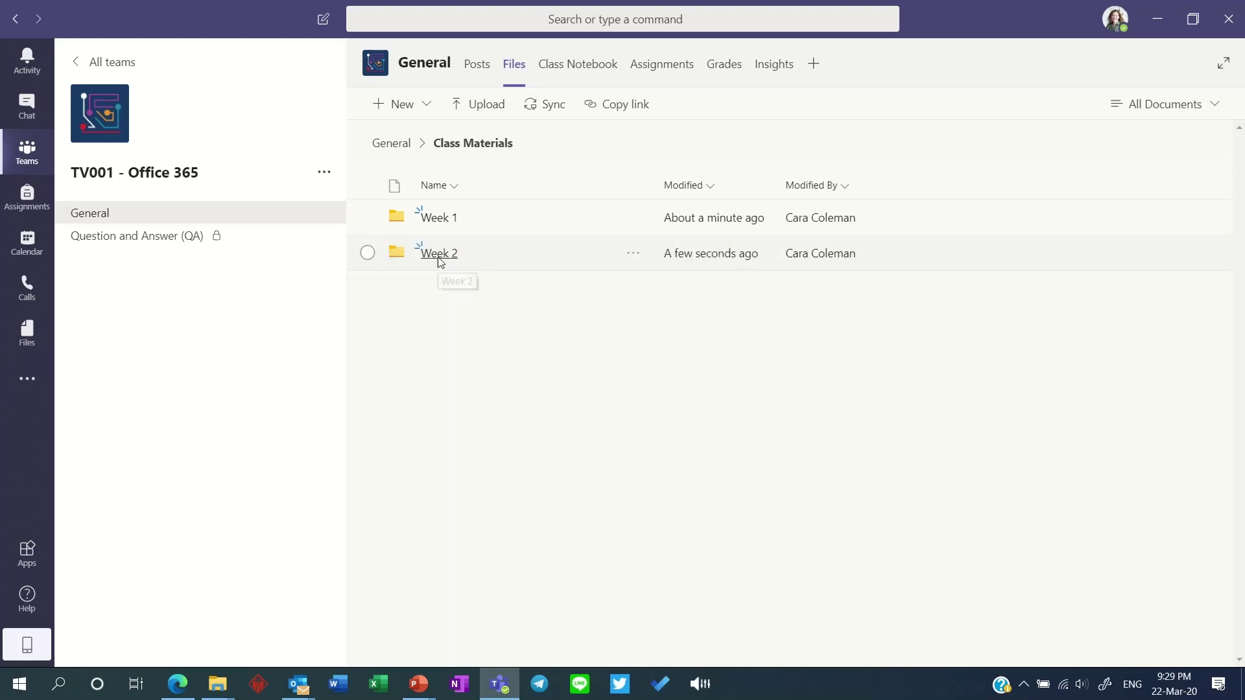
Upload Azure_for_Architects.pdf and D9MQF0PXkAEWcVL.jpg from the Desktop into the Week 2 folder and check the upload progress
{"action": "left_click", "coordinate": [439, 258]}
{"action": "left_click", "coordinate": [479, 104]}
{"action": "scroll", "coordinate": [480, 195], "scroll_direction": "down", "scroll_amount": 5}
{"action": "scroll", "coordinate": [481, 201], "scroll_direction": "up", "scroll_amount": 1}
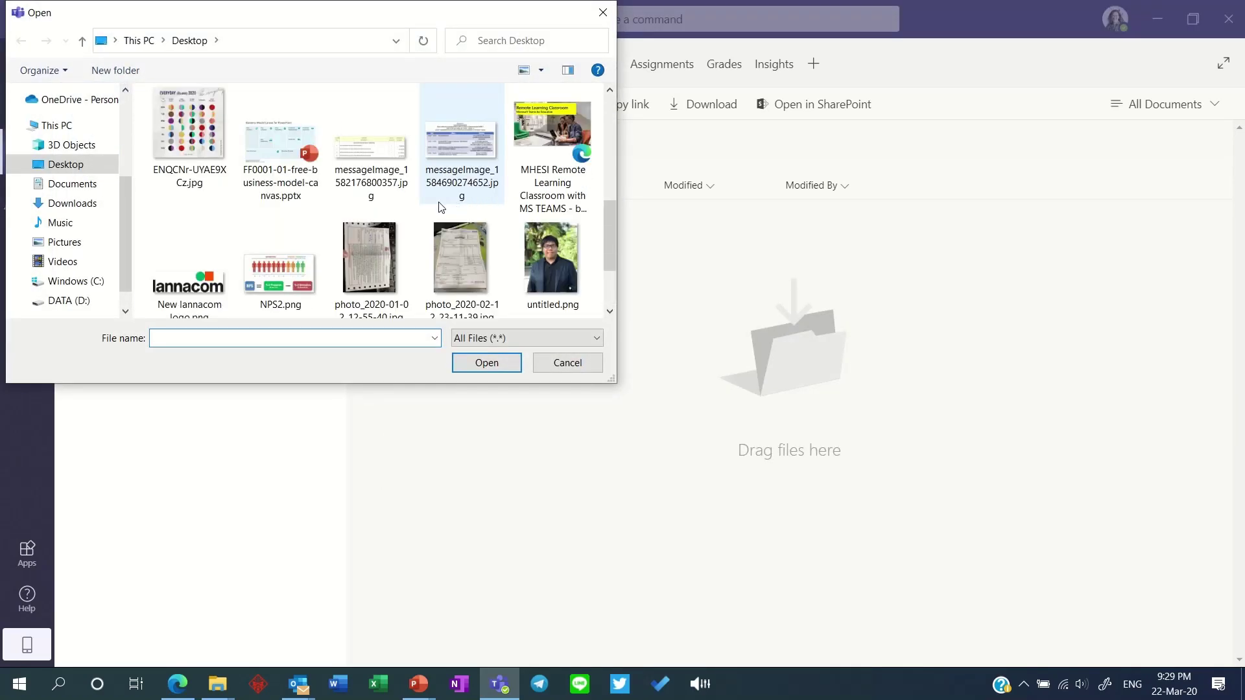
{"action": "scroll", "coordinate": [481, 201], "scroll_direction": "up", "scroll_amount": 1}
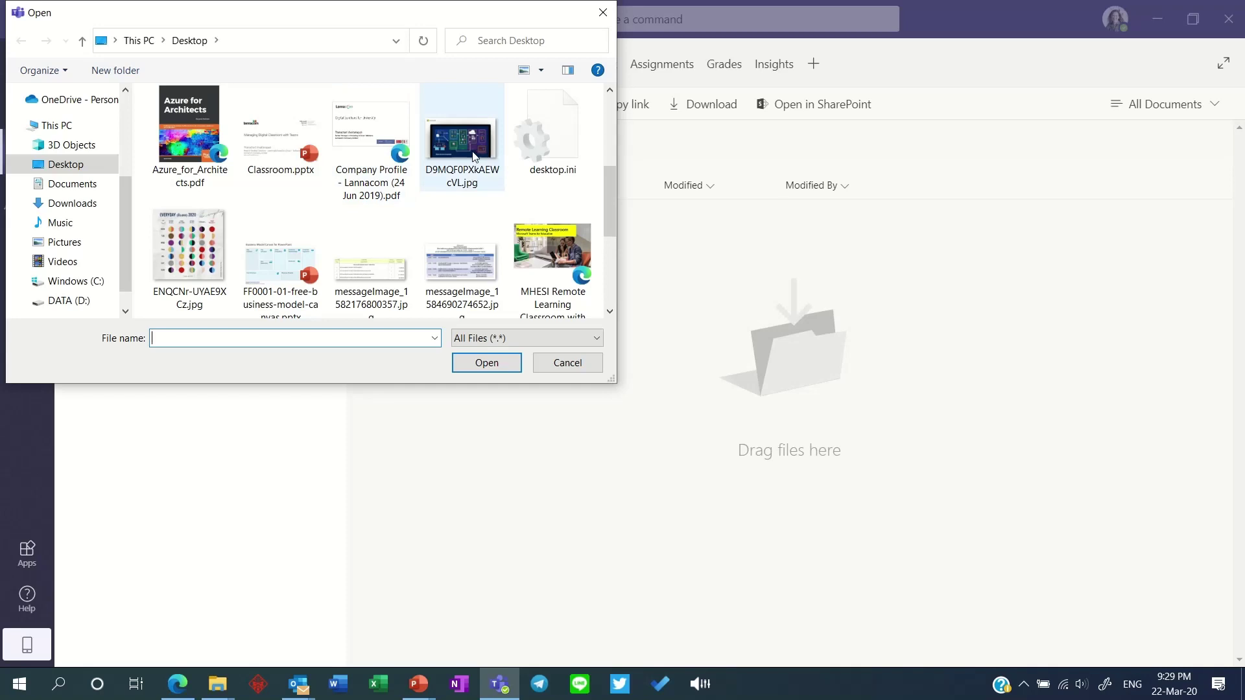
{"action": "left_click", "coordinate": [491, 159]}
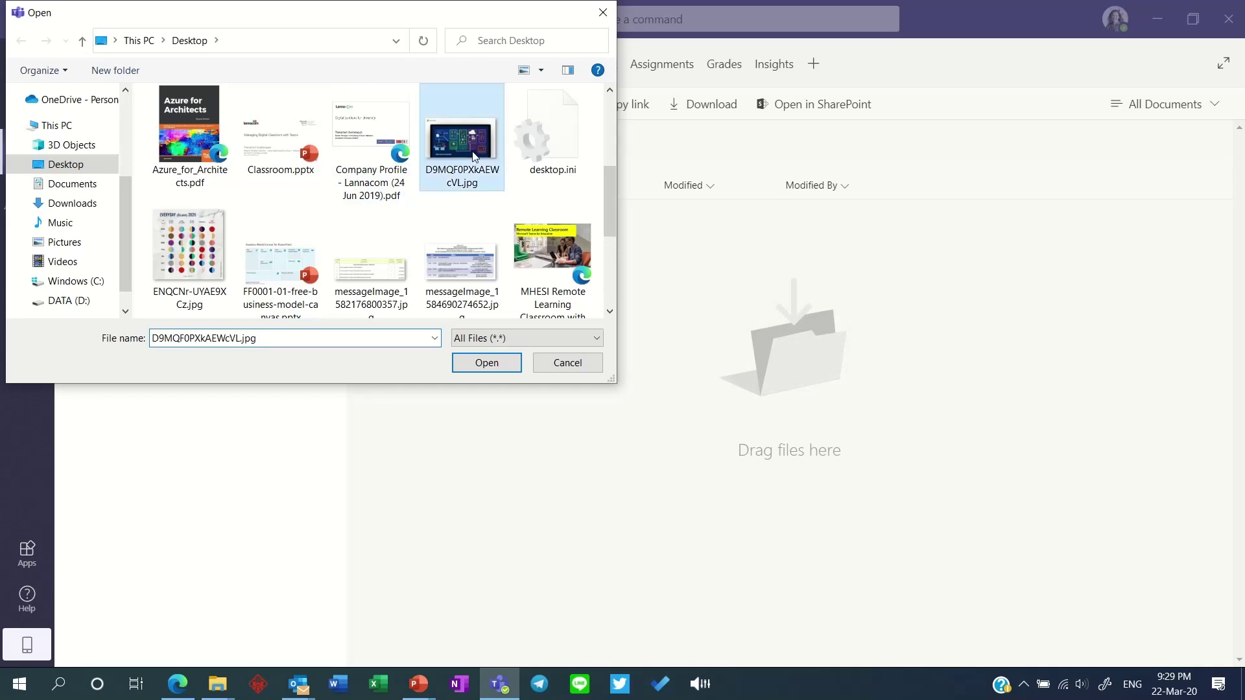
{"action": "left_click", "coordinate": [201, 173], "text": "ctrl"}
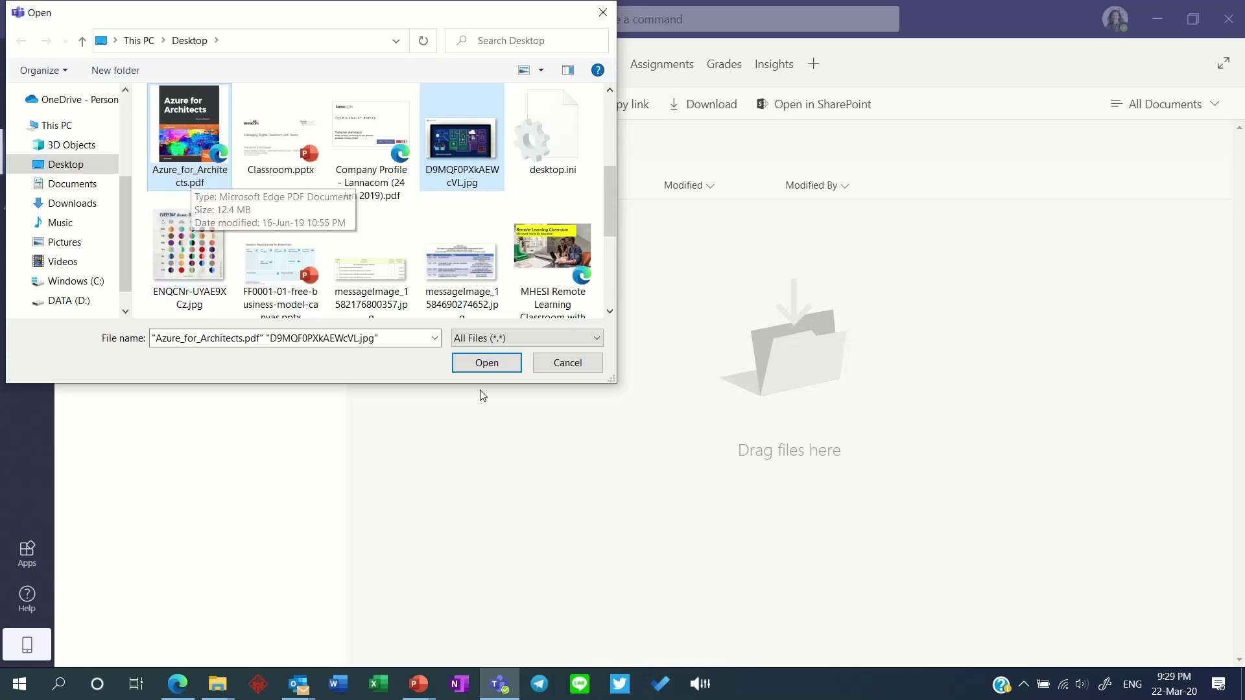
{"action": "left_click", "coordinate": [487, 363]}
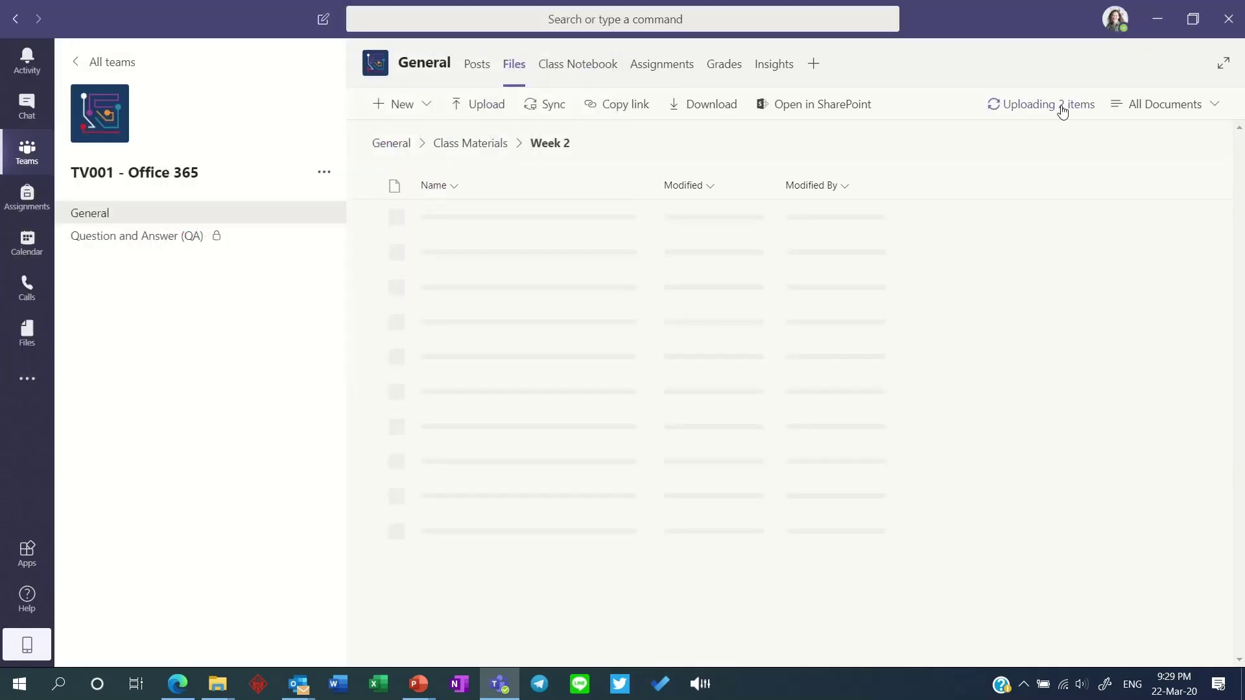
{"action": "left_click", "coordinate": [1062, 107]}
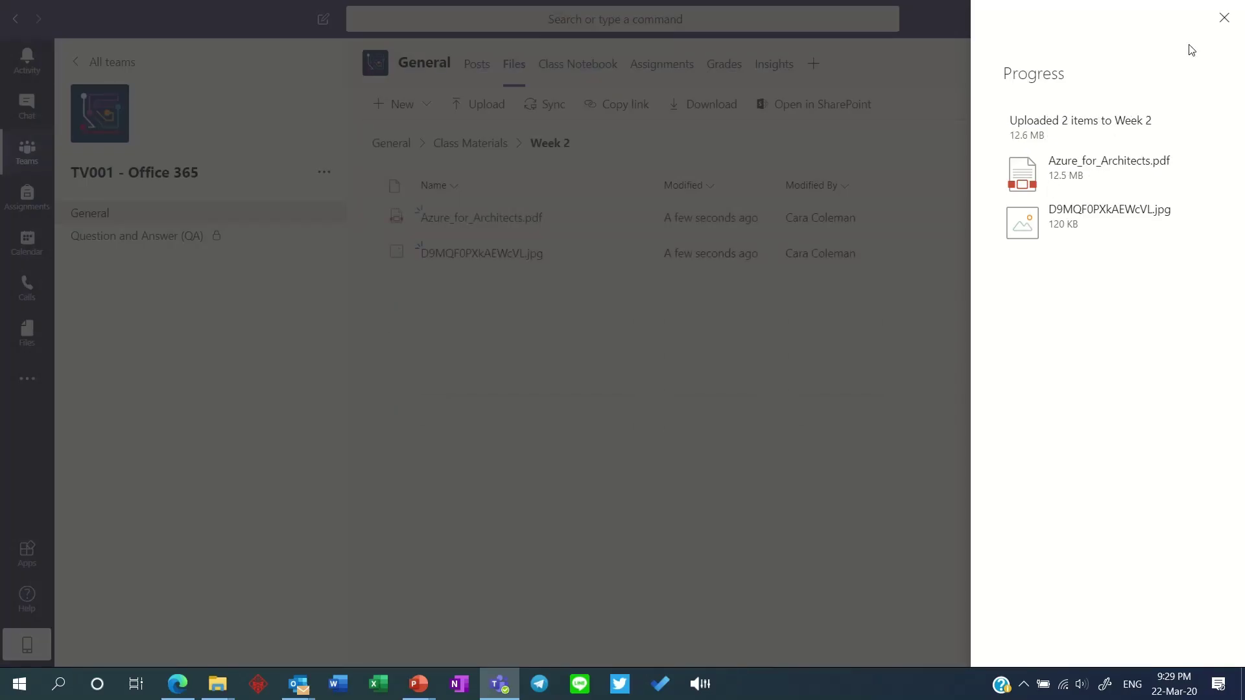
{"action": "left_click", "coordinate": [1225, 18]}
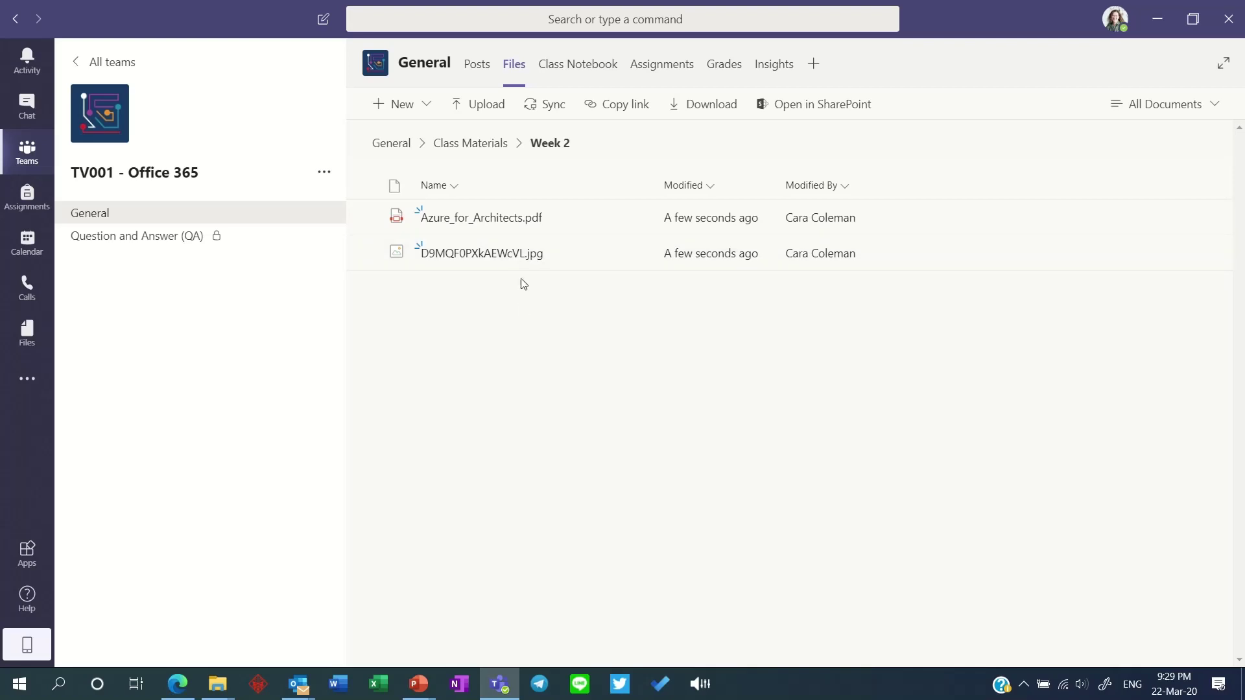
Return to Class Materials and create a folder named "Week 3"
{"action": "left_click", "coordinate": [470, 143]}
{"action": "left_click", "coordinate": [405, 105]}
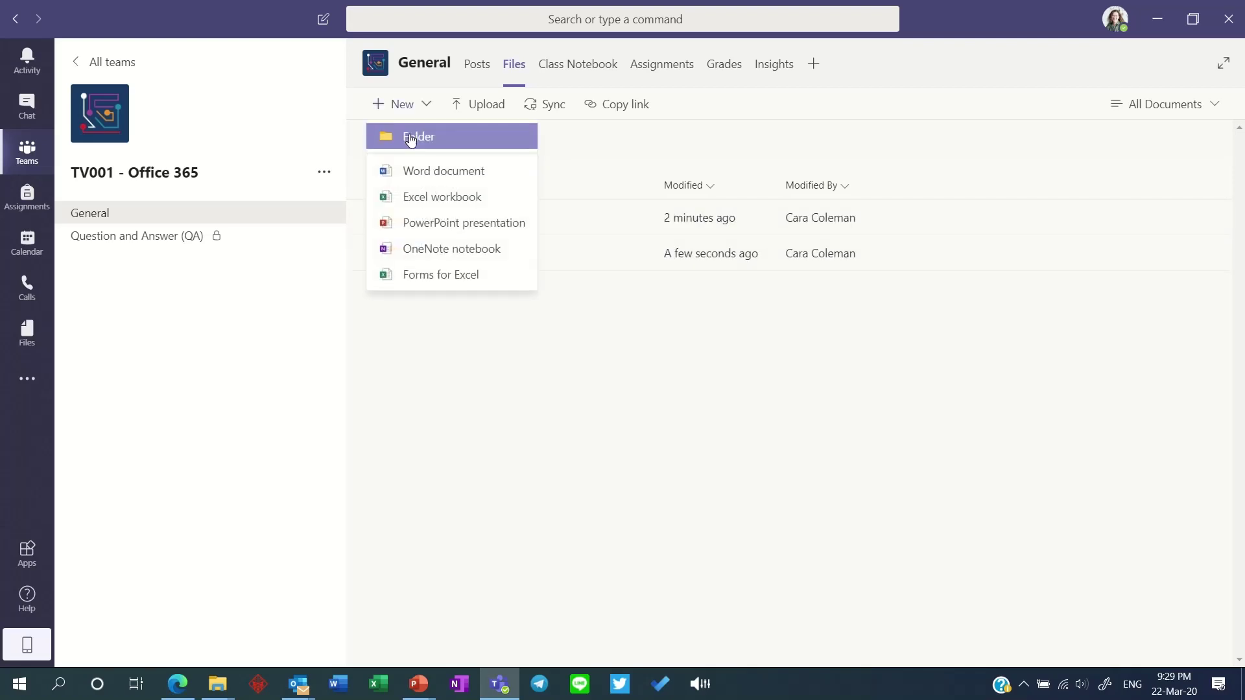
{"action": "left_click", "coordinate": [411, 136]}
{"action": "type", "text": "Week3"}
{"action": "left_click", "coordinate": [720, 369]}
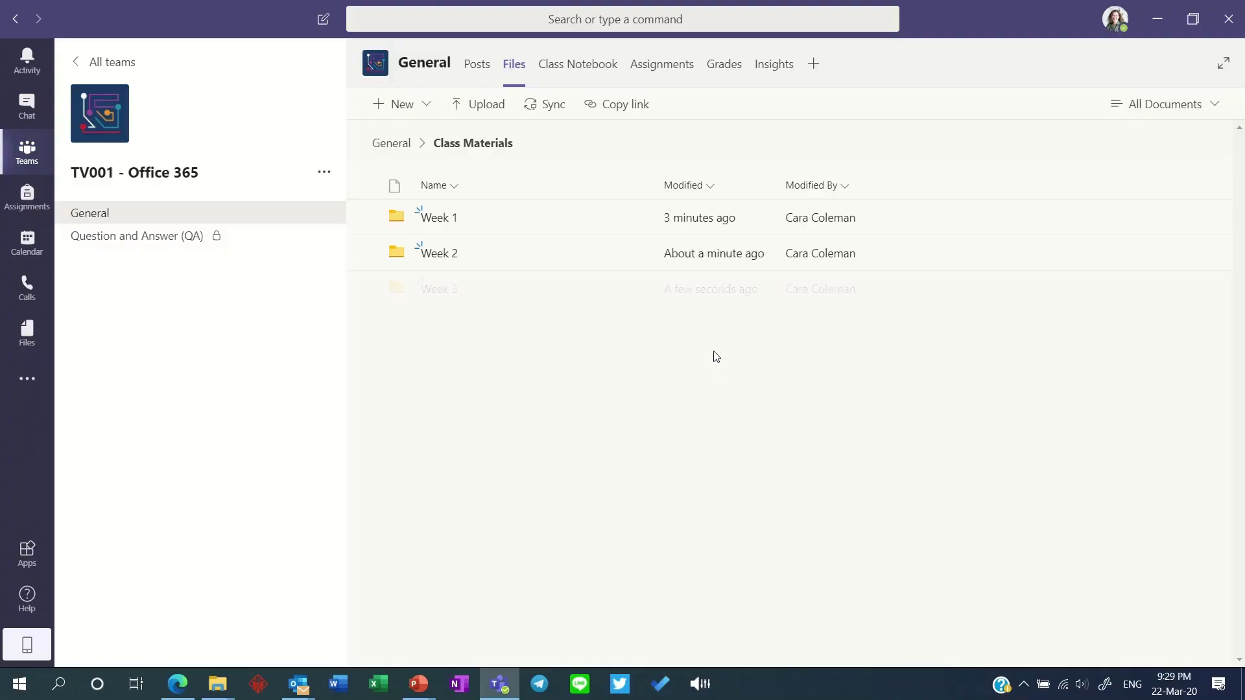
Upload the Word document "การสร้าง Link Meeting.docx" from the Desktop into the Week 3 folder
{"action": "left_click", "coordinate": [452, 288]}
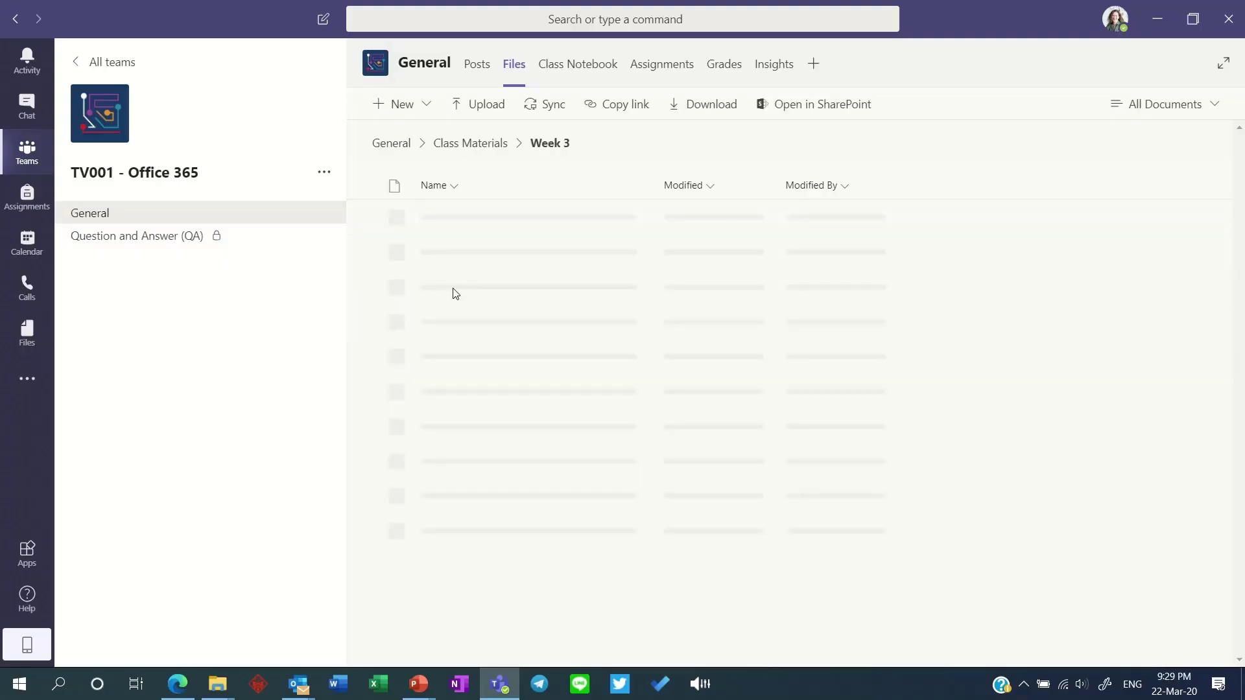
{"action": "left_click", "coordinate": [486, 105]}
{"action": "scroll", "coordinate": [360, 259], "scroll_direction": "down", "scroll_amount": 5}
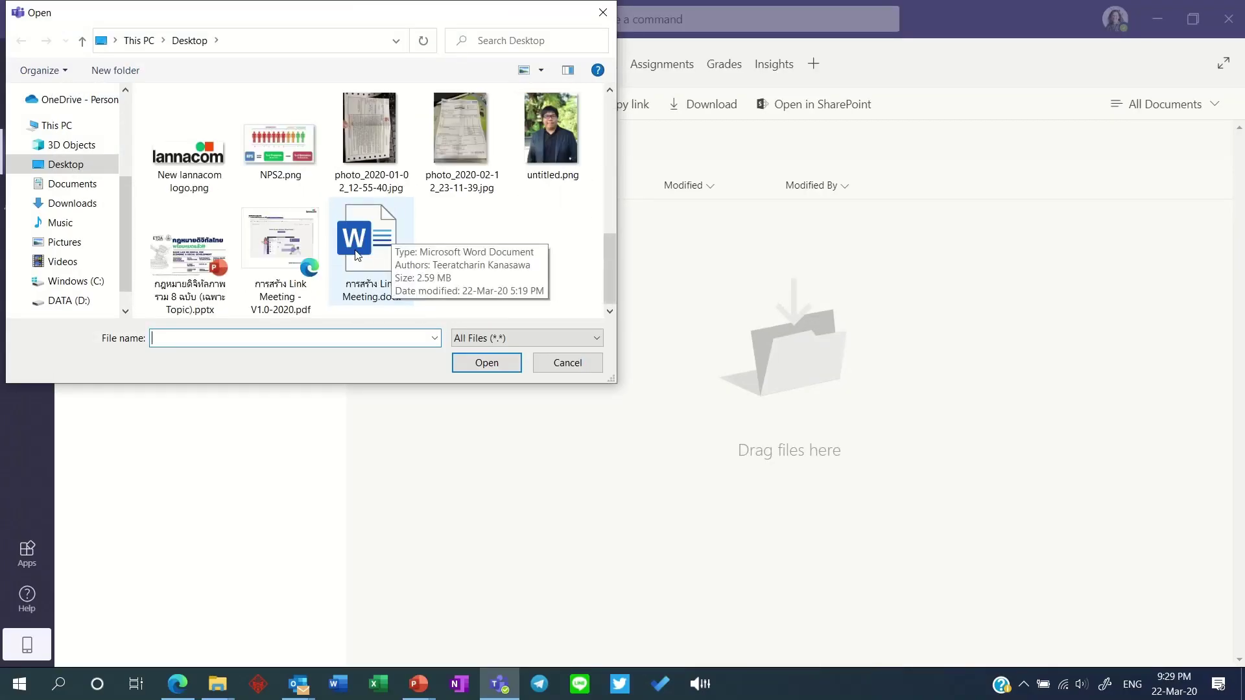
{"action": "double_click", "coordinate": [358, 255]}
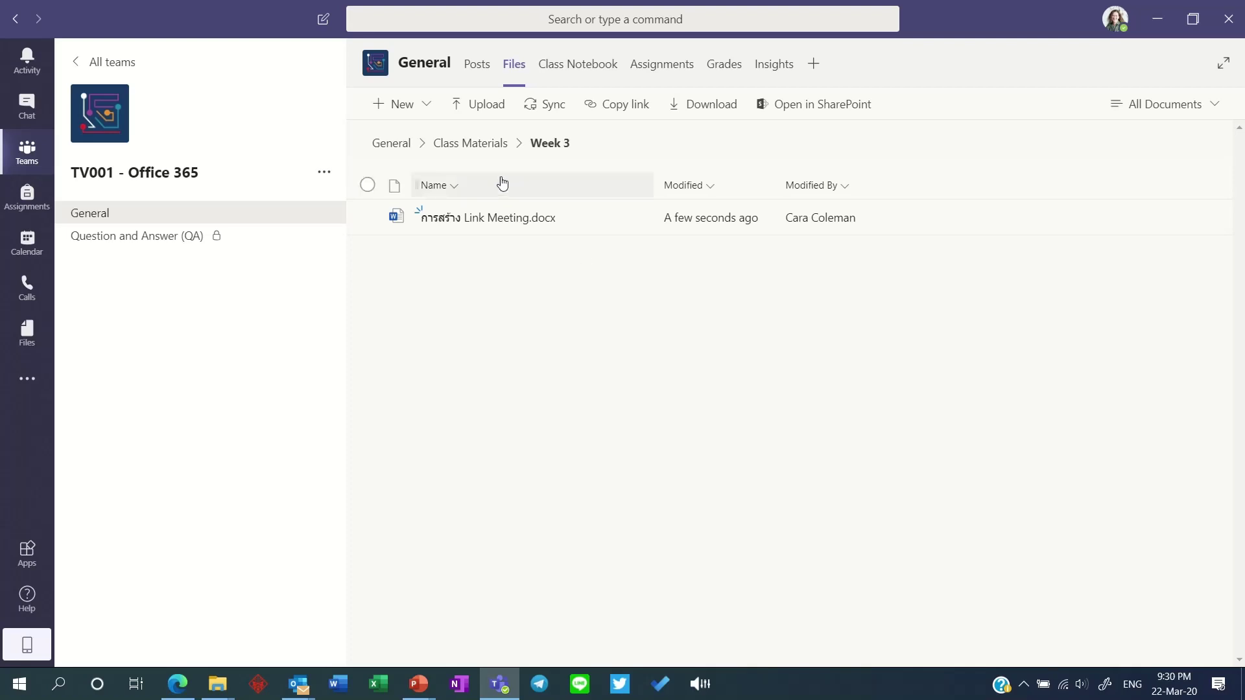
Return to the General channel's top-level files and look at the files of the Question and Answer (QA) channel
{"action": "left_click", "coordinate": [488, 155]}
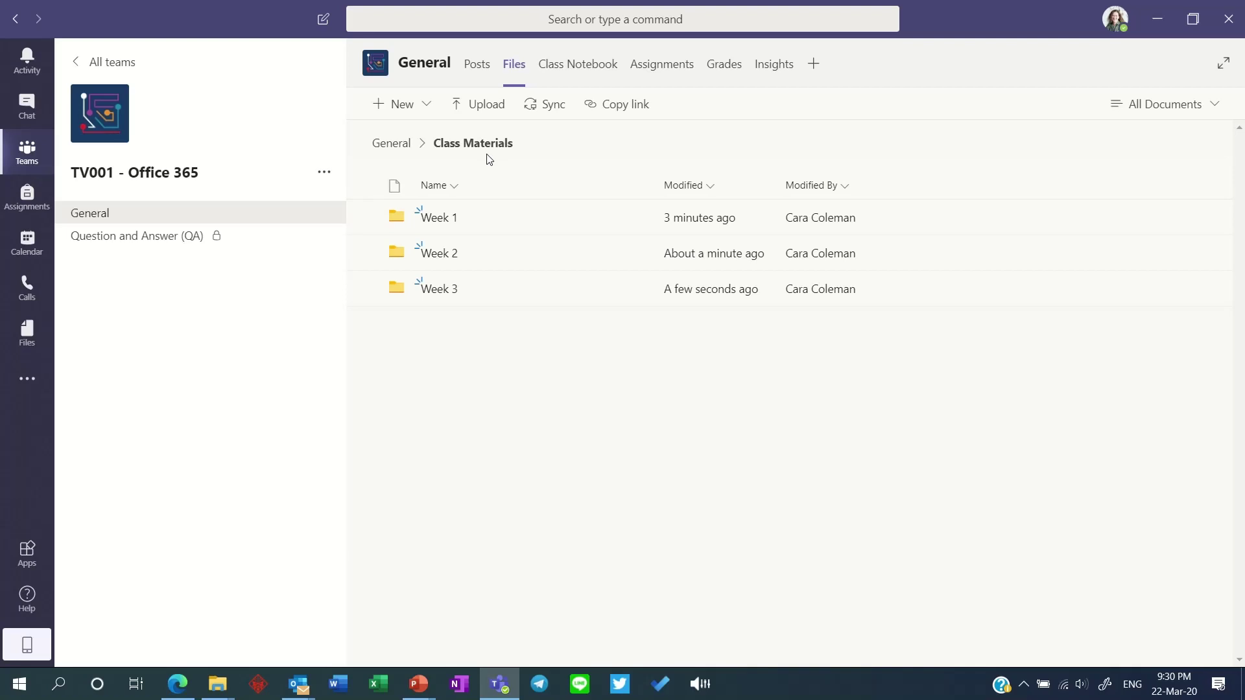
{"action": "left_click", "coordinate": [392, 145]}
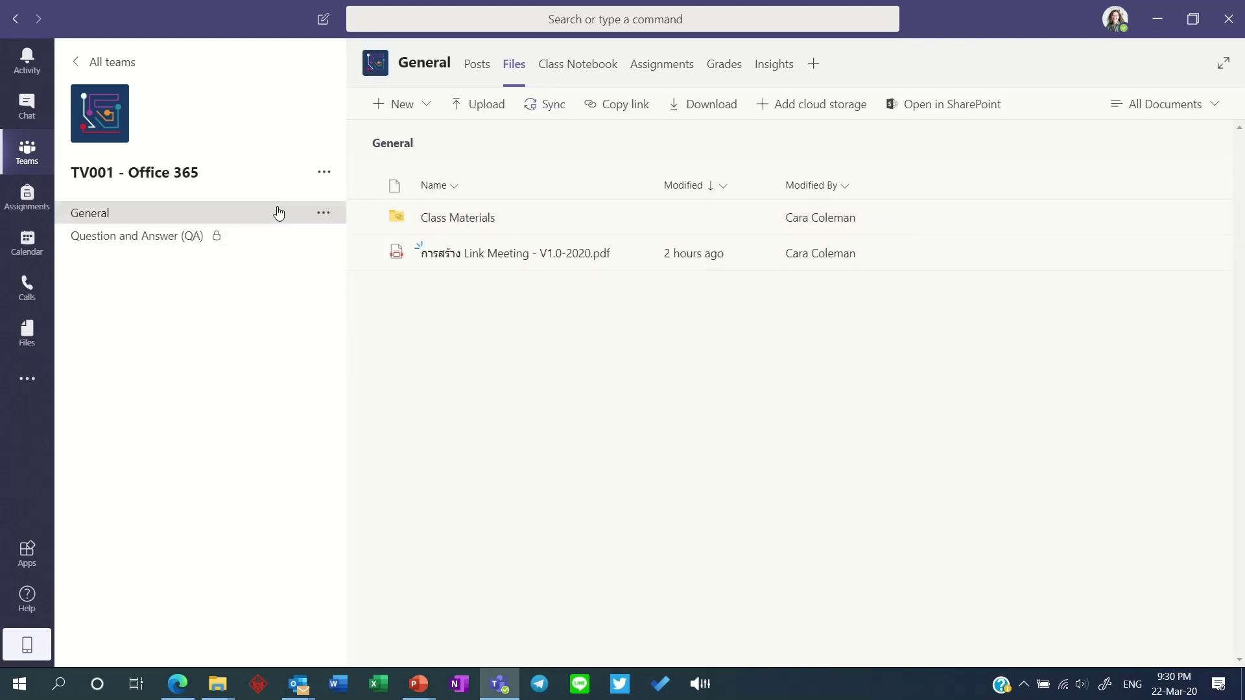
{"action": "left_click", "coordinate": [257, 239]}
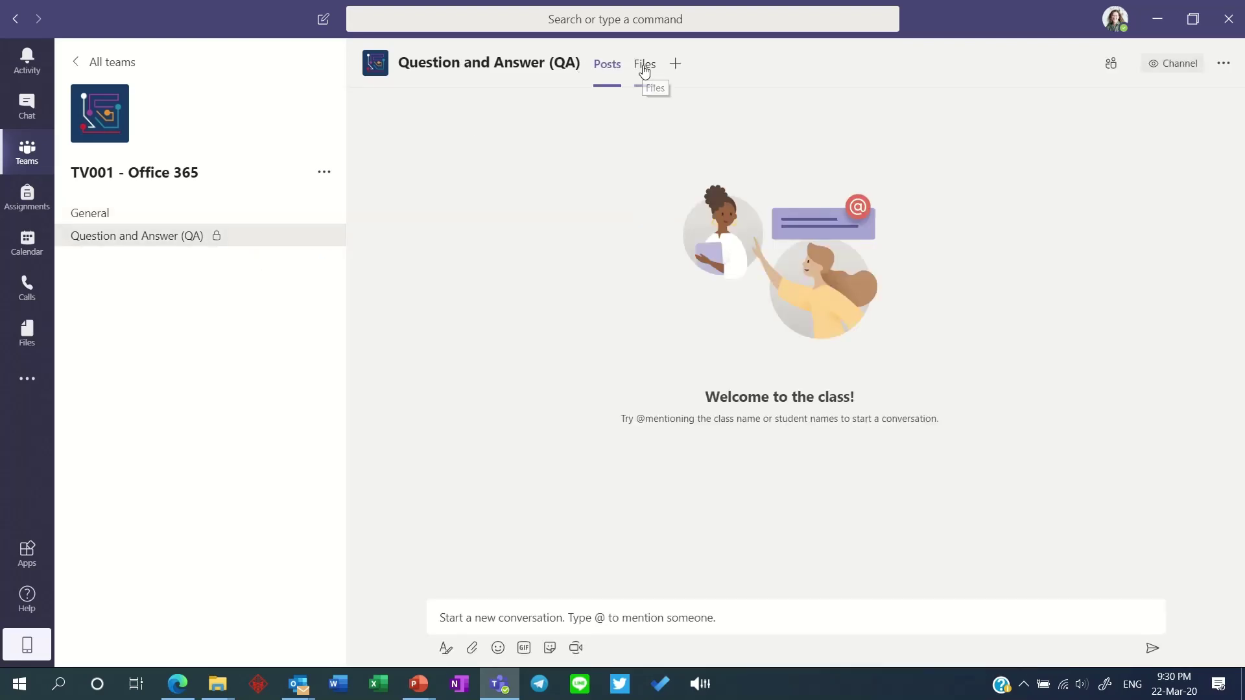
{"action": "left_click", "coordinate": [643, 67]}
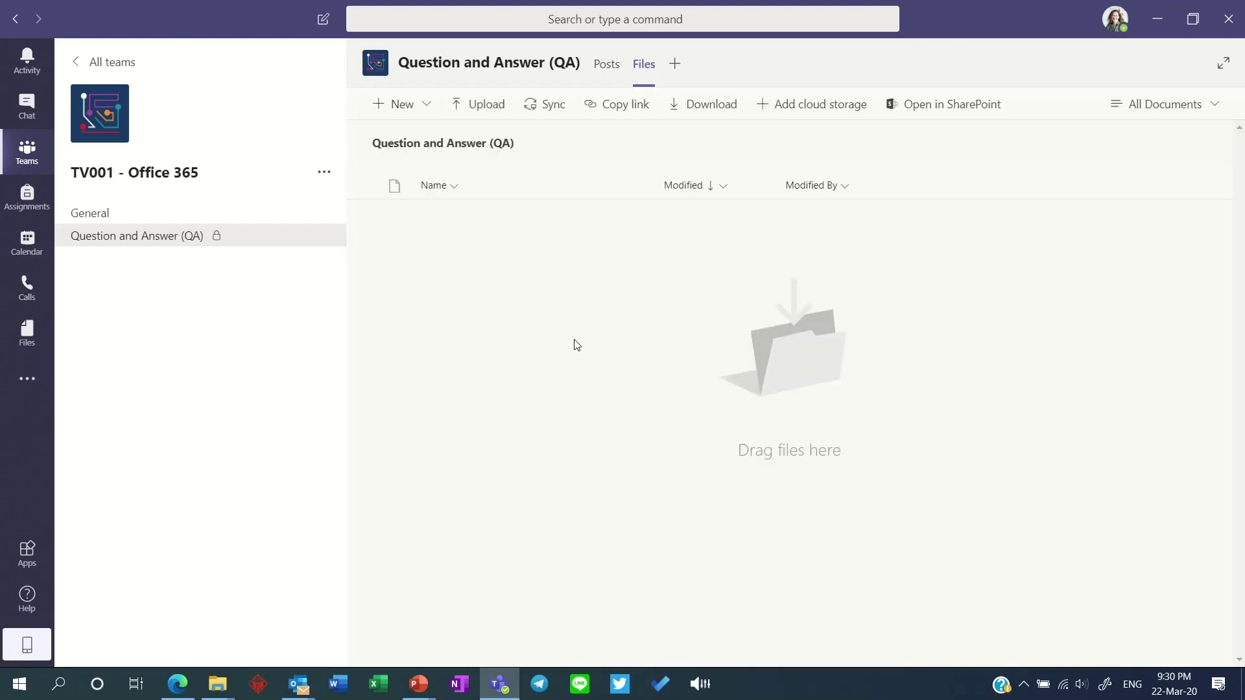
Create a folder named "เอกสารทั่วไป" at the top level of the General channel's files
{"action": "left_click", "coordinate": [206, 223]}
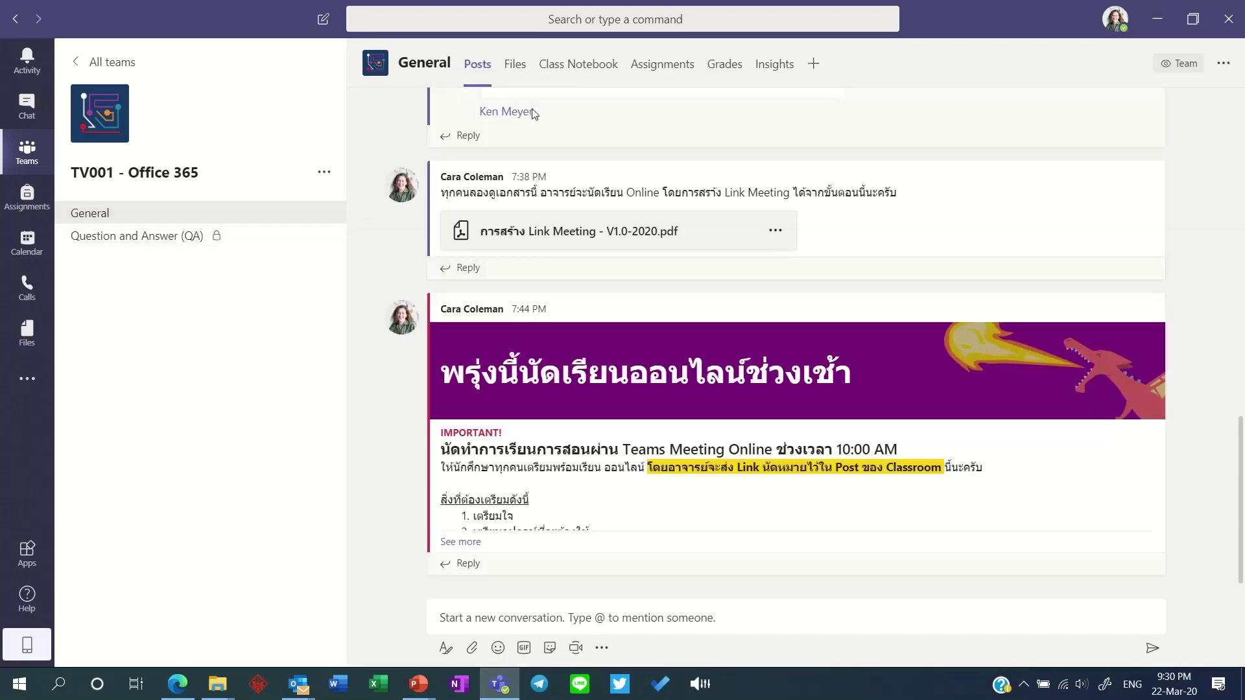
{"action": "left_click", "coordinate": [517, 72]}
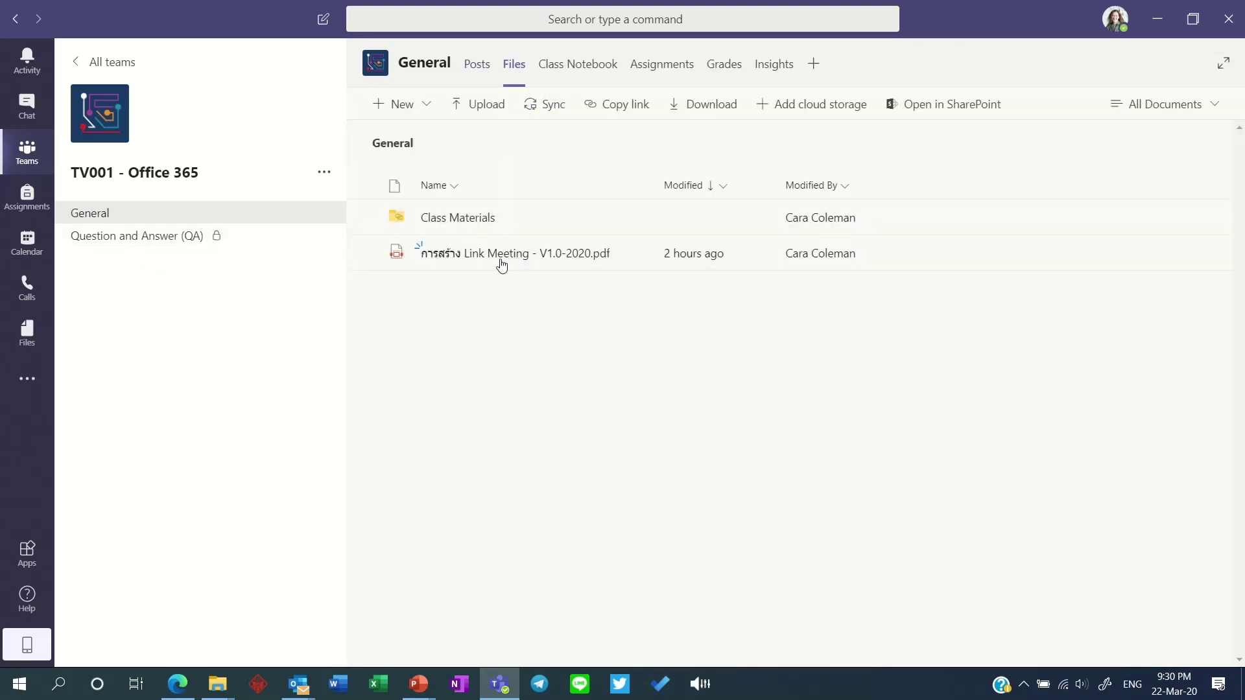
{"action": "left_click", "coordinate": [402, 107]}
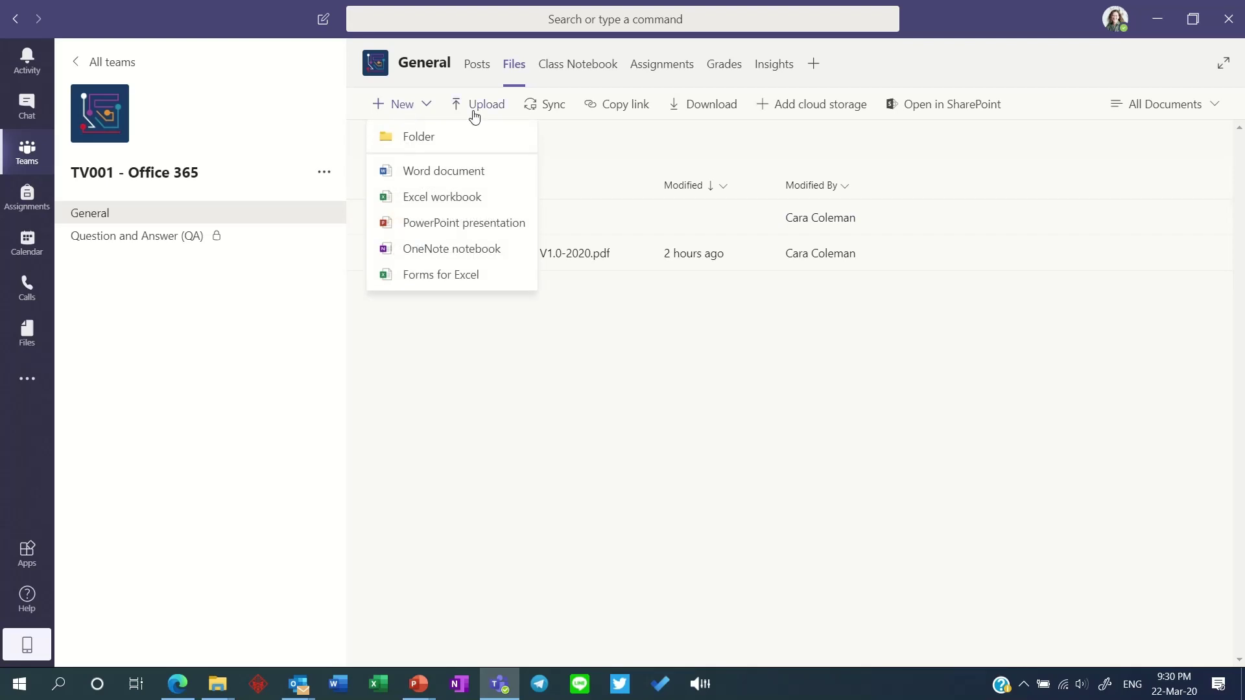
{"action": "left_click", "coordinate": [417, 138]}
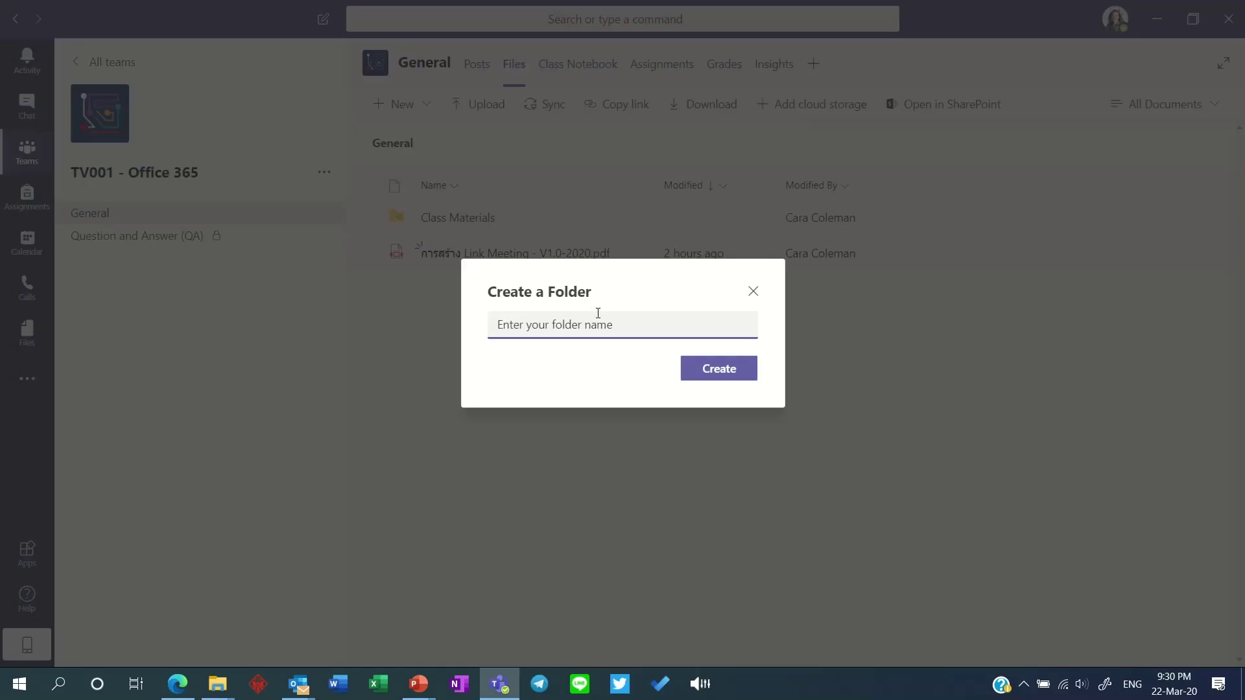
{"action": "key", "text": "alt+shift"}
{"action": "type", "text": "เอกสารมี"}
{"action": "key", "text": "BackSpace"}
{"action": "type", "text": "ทั่วไป"}
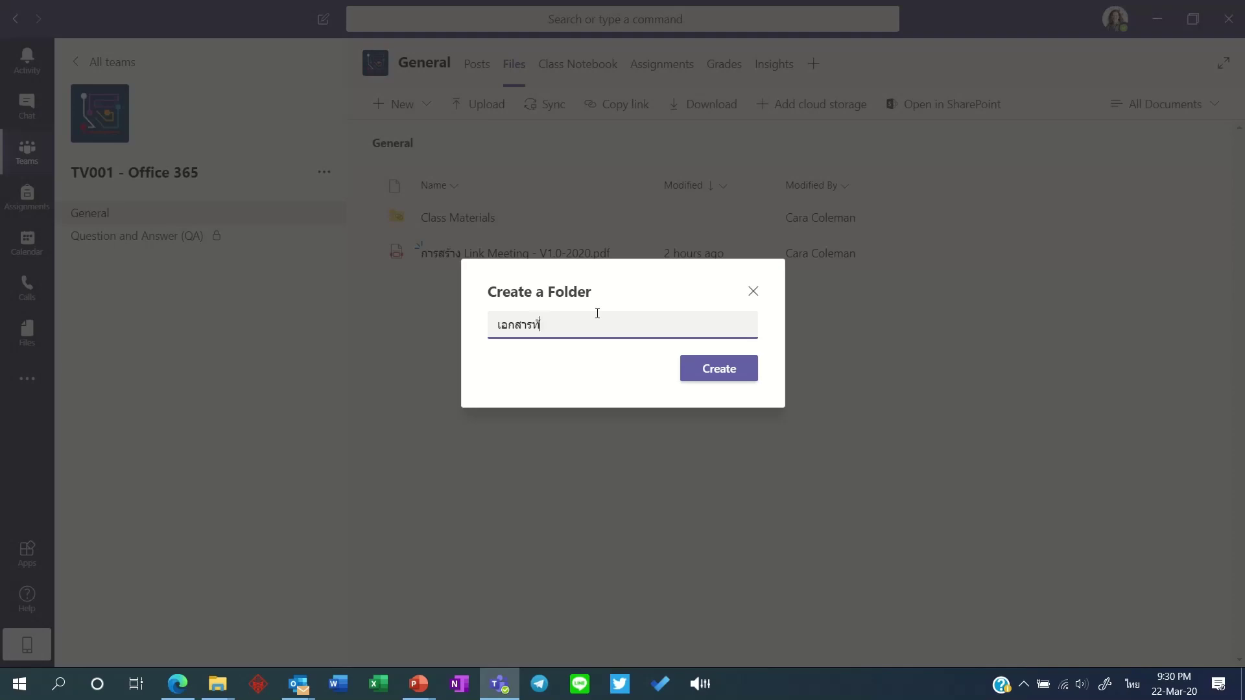
{"action": "left_click", "coordinate": [718, 375]}
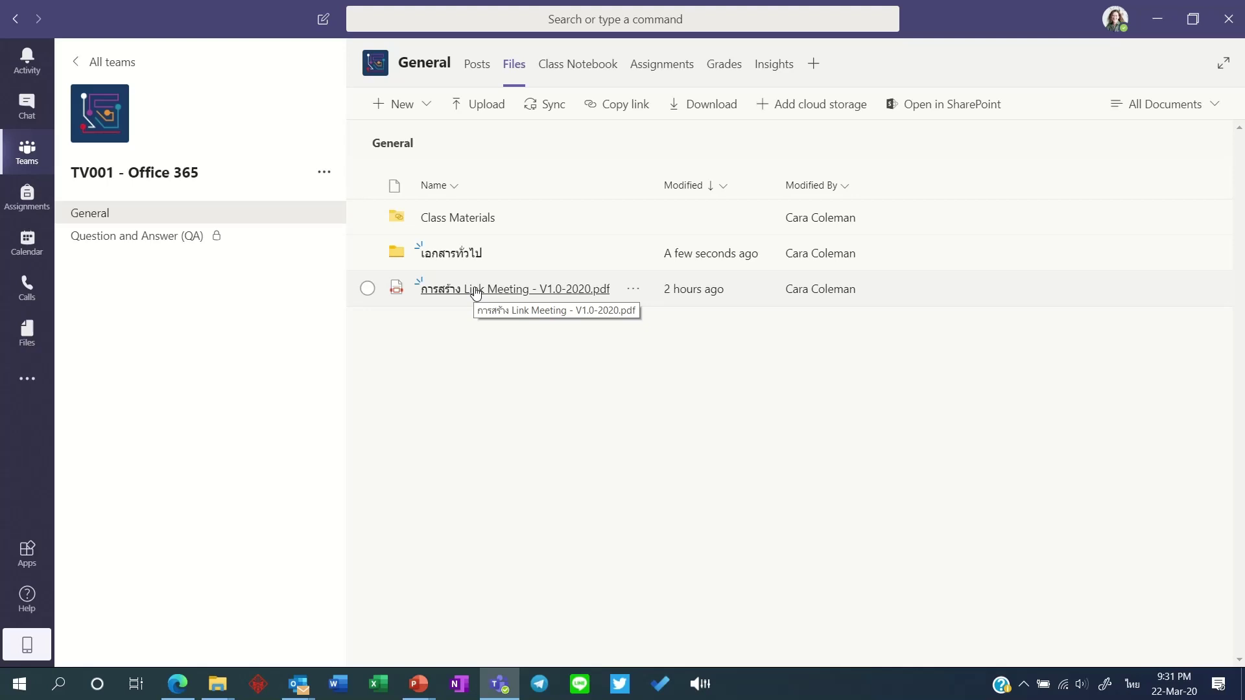
Select both files in Week 1 of Class Materials to review the available file actions, and return to the General files
{"action": "left_click", "coordinate": [482, 223]}
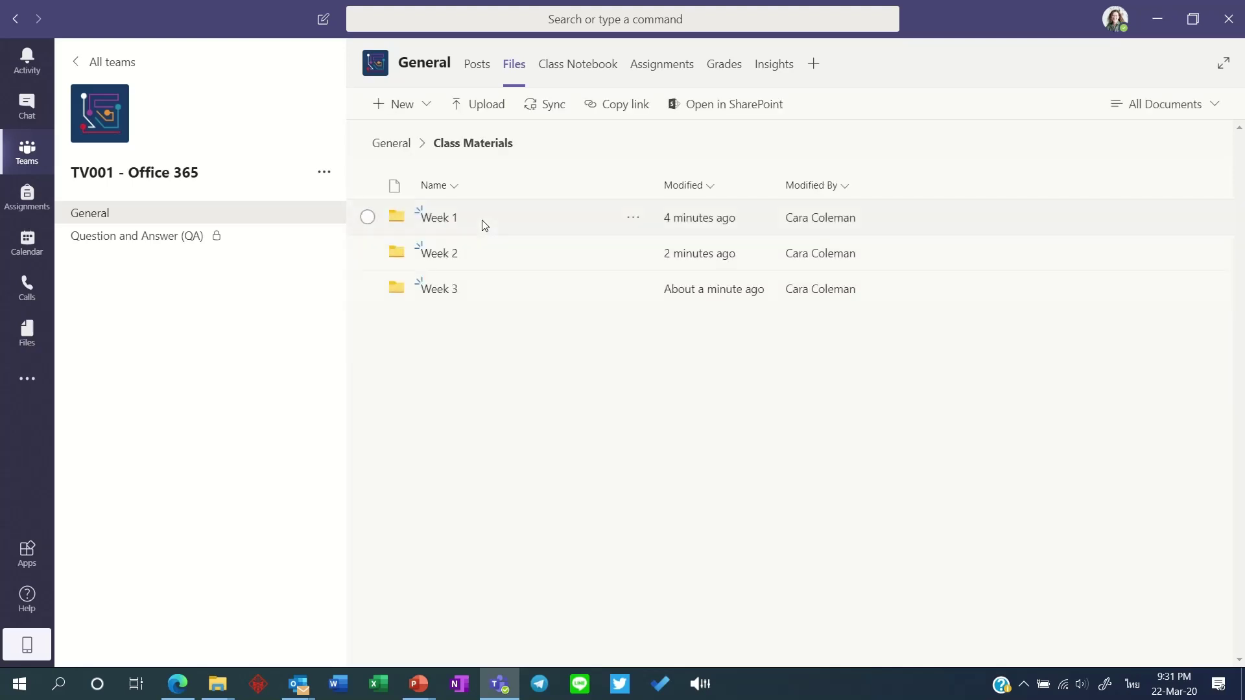
{"action": "left_click", "coordinate": [430, 217]}
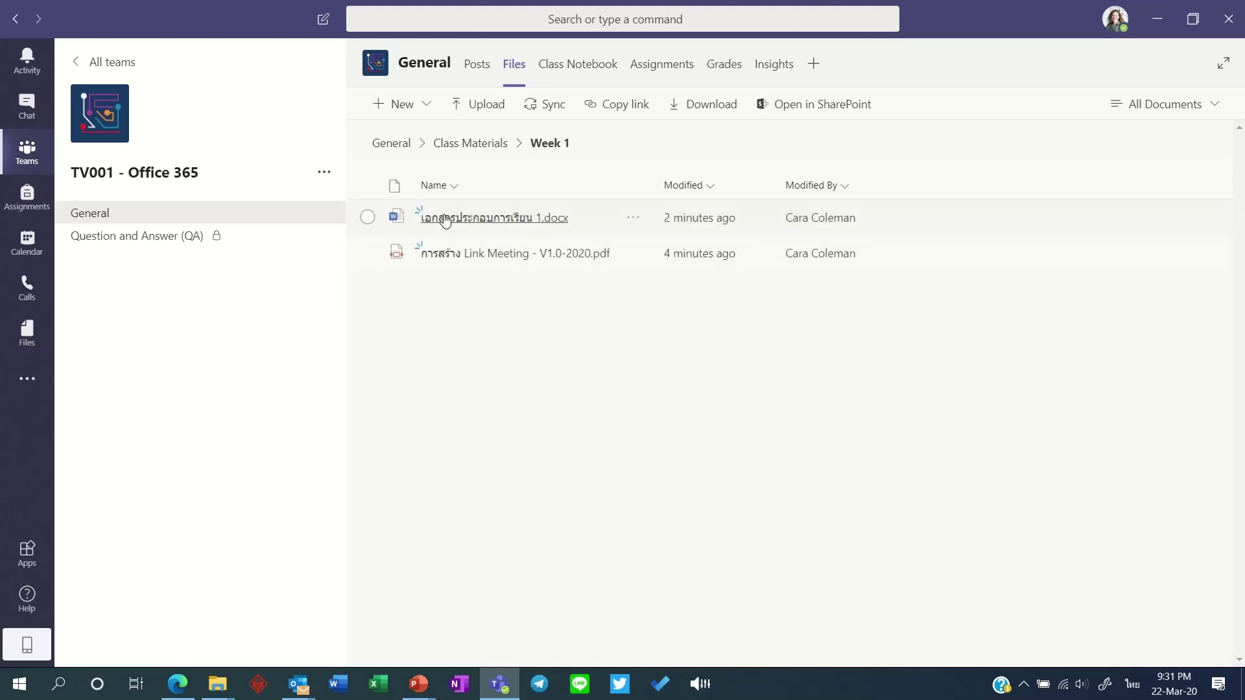
{"action": "left_click", "coordinate": [368, 218]}
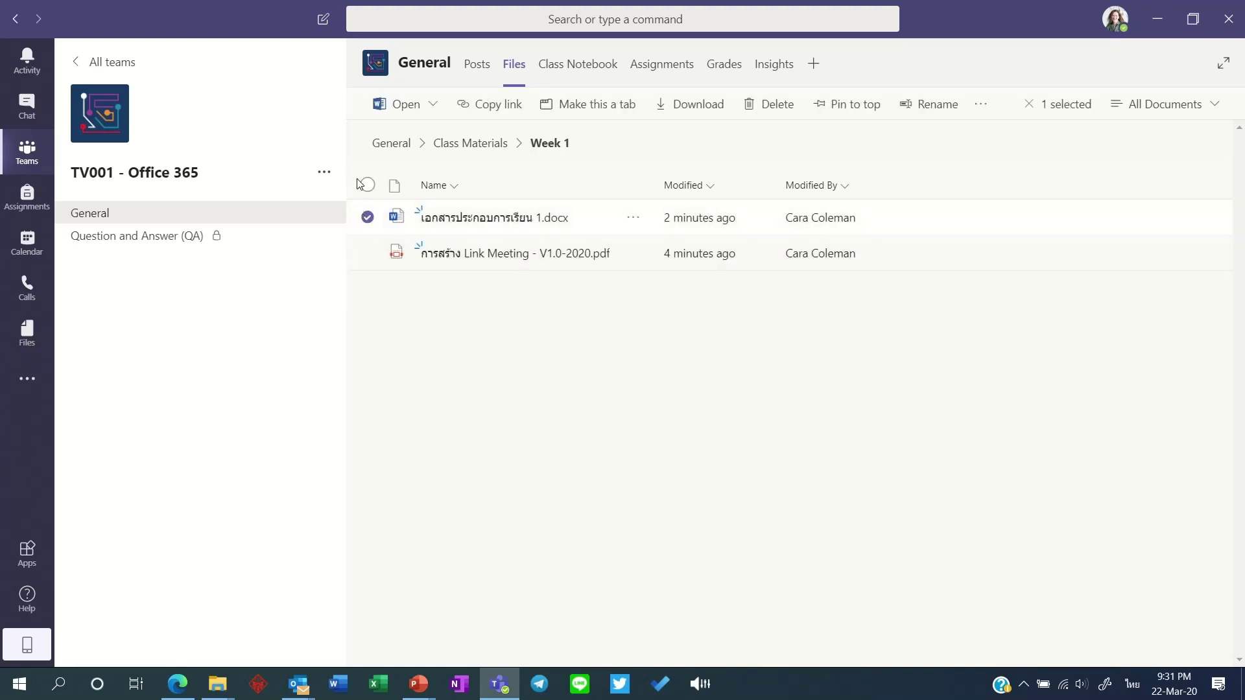
{"action": "left_click", "coordinate": [367, 186]}
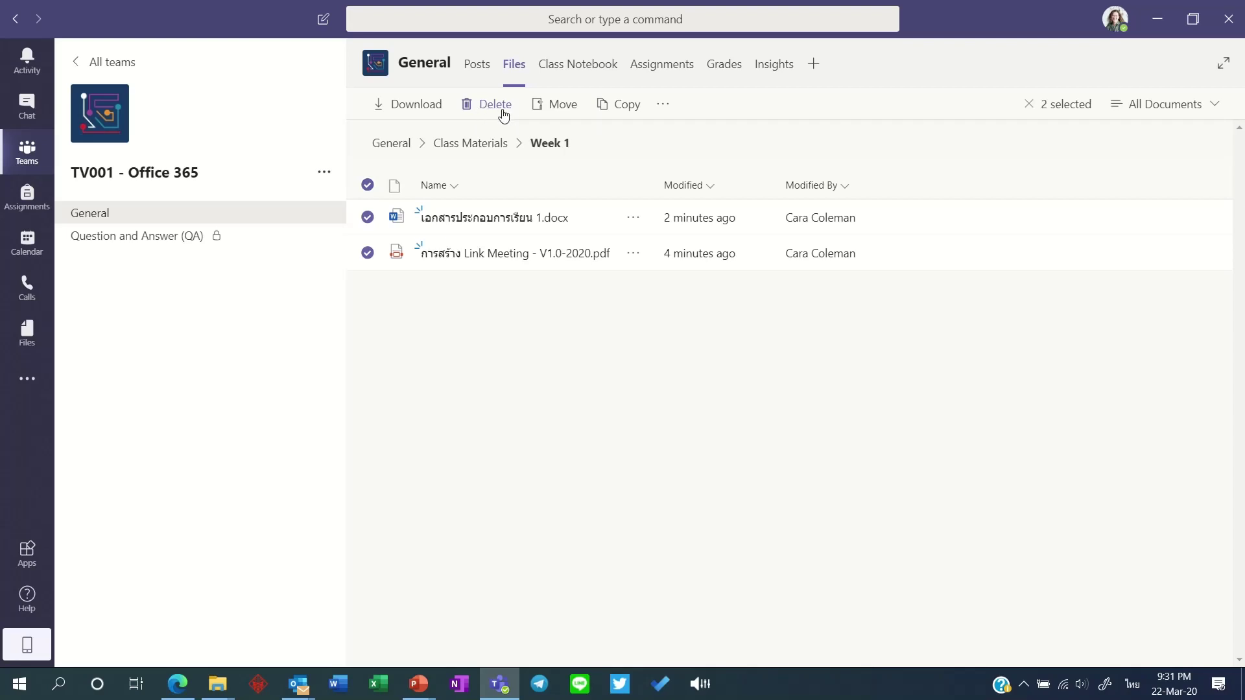
{"action": "left_click", "coordinate": [473, 143]}
{"action": "left_click", "coordinate": [376, 143]}
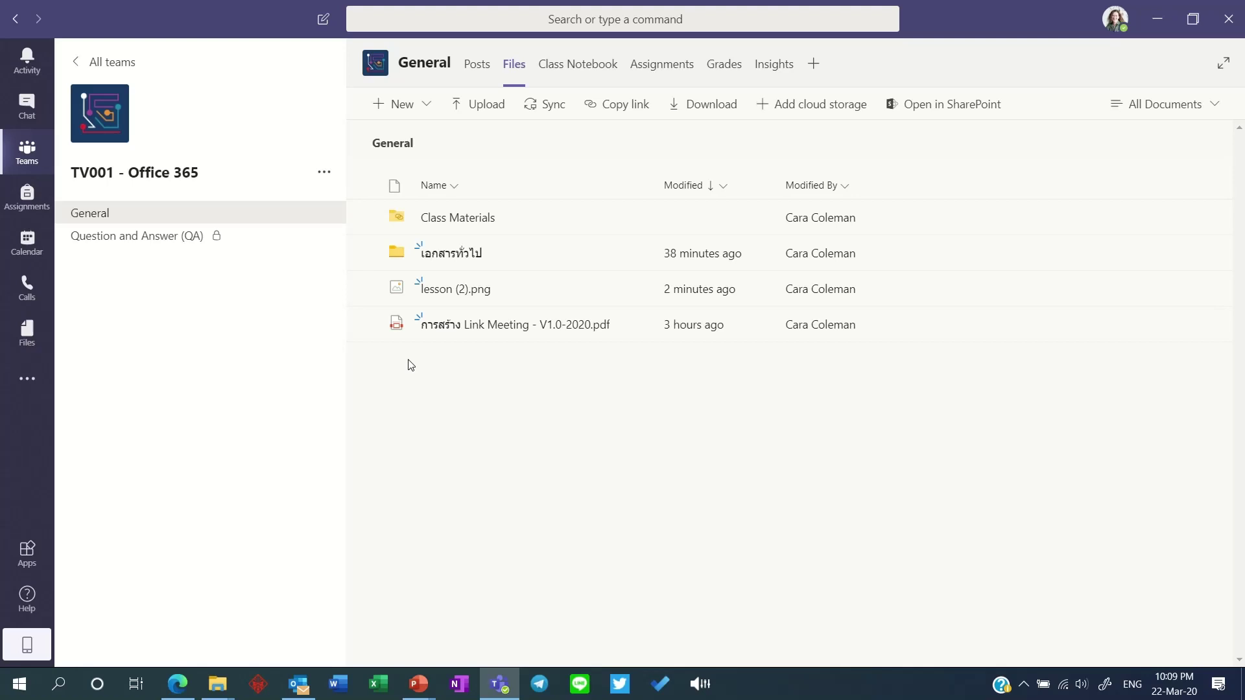
Look through the earlier and latest posts in the General channel
{"action": "left_click", "coordinate": [488, 73]}
{"action": "scroll", "coordinate": [799, 321], "scroll_direction": "up", "scroll_amount": 5}
{"action": "scroll", "coordinate": [799, 321], "scroll_direction": "up", "scroll_amount": 2}
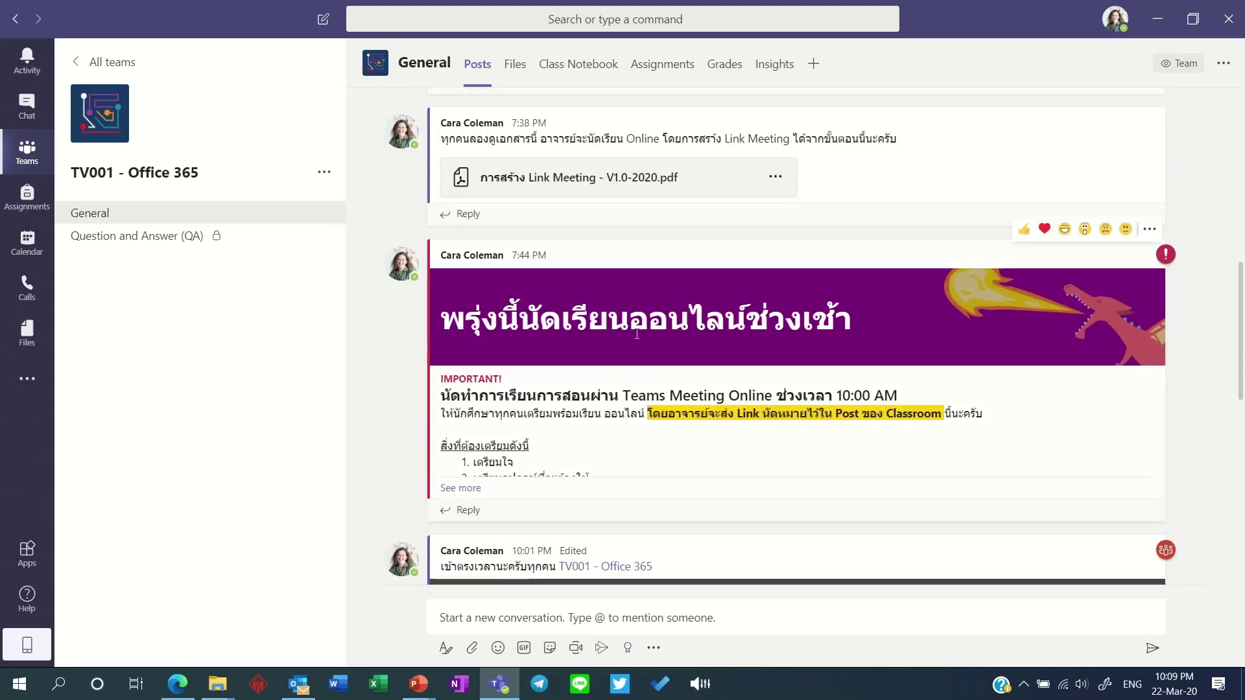
{"action": "scroll", "coordinate": [655, 376], "scroll_direction": "up", "scroll_amount": 1}
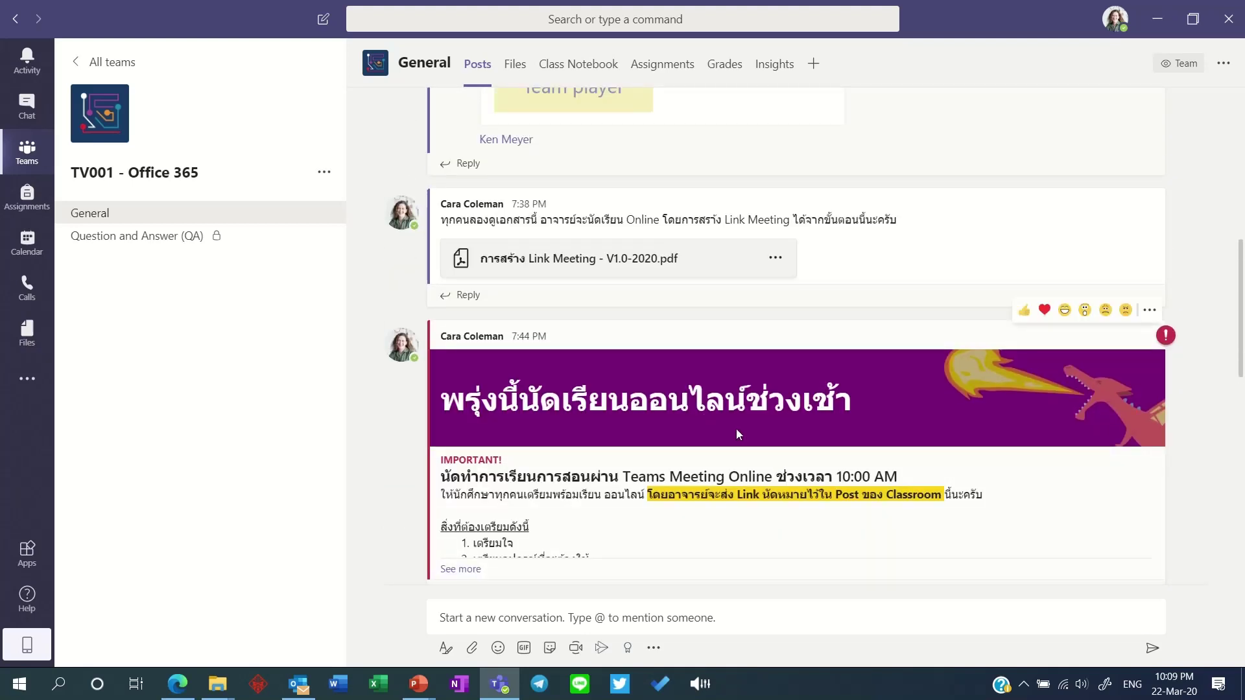
{"action": "scroll", "coordinate": [733, 423], "scroll_direction": "down", "scroll_amount": 10}
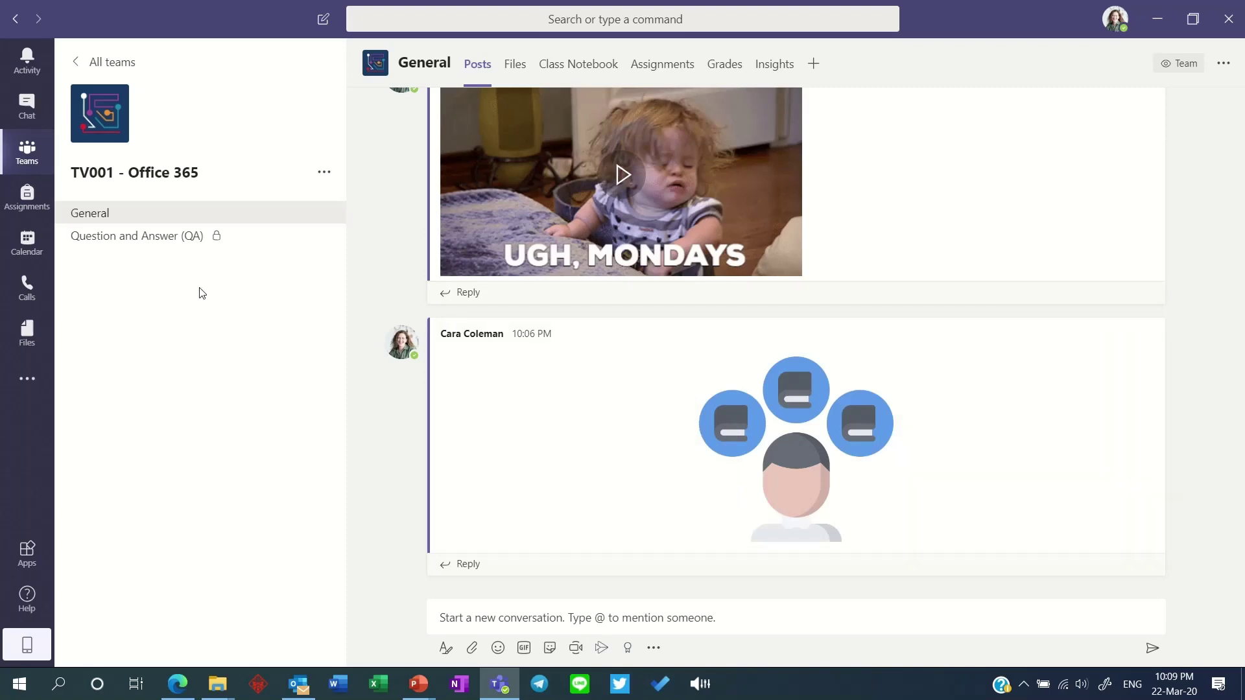
Start a new calendar meeting and title it "นัดทำการเรียนการสอนออนไลน์ ครั้งที่ 1"
{"action": "left_click", "coordinate": [37, 257]}
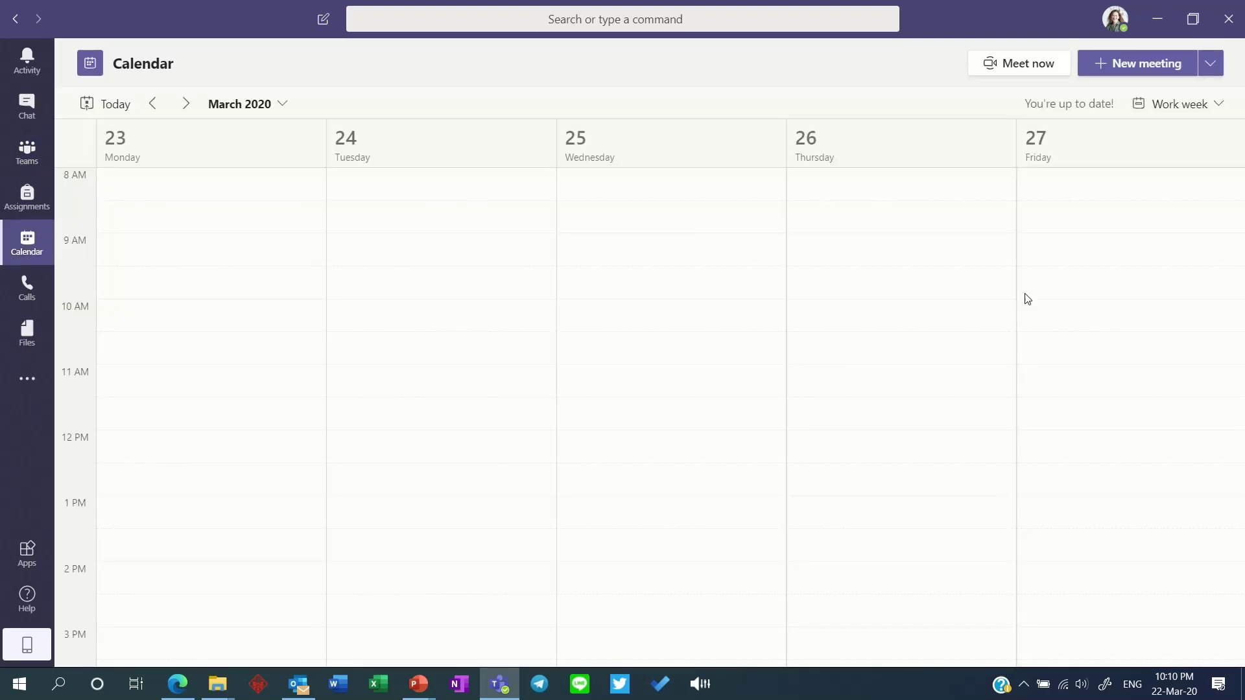
{"action": "left_click", "coordinate": [1168, 80]}
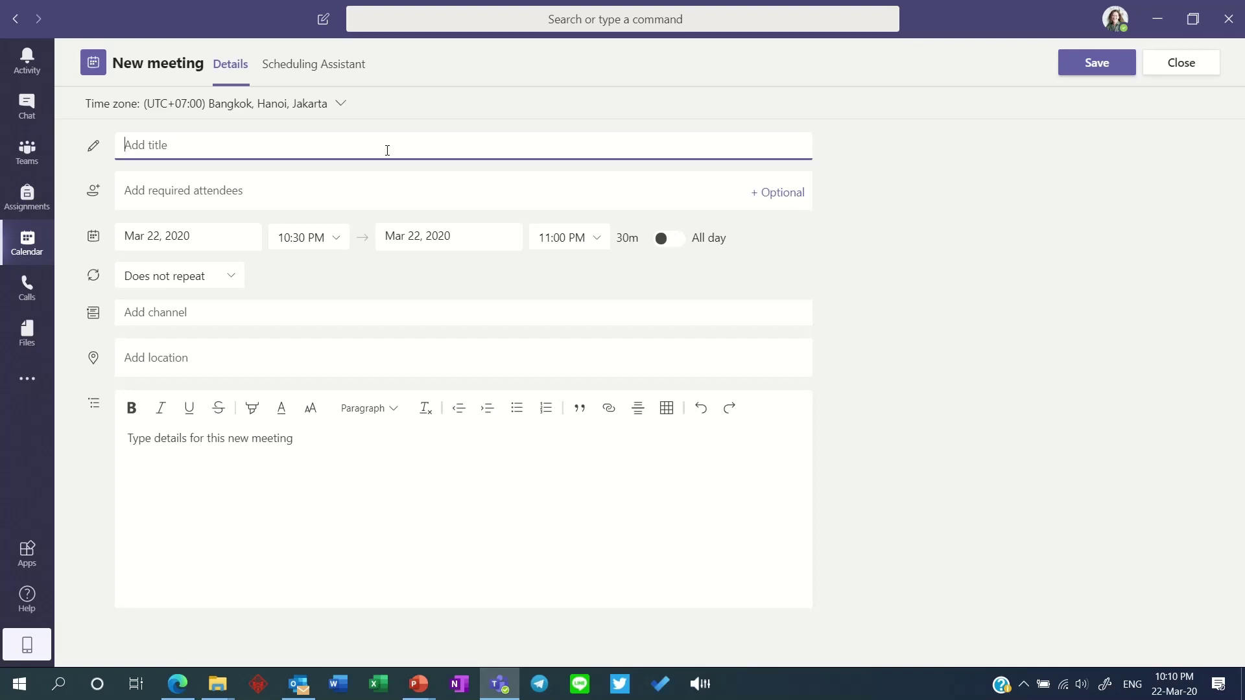
{"action": "type", "text": "o"}
{"action": "key", "text": "BackSpace"}
{"action": "key", "text": "grave"}
{"action": "type", "text": "นัดทำการเรียนการสอนออนไล"}
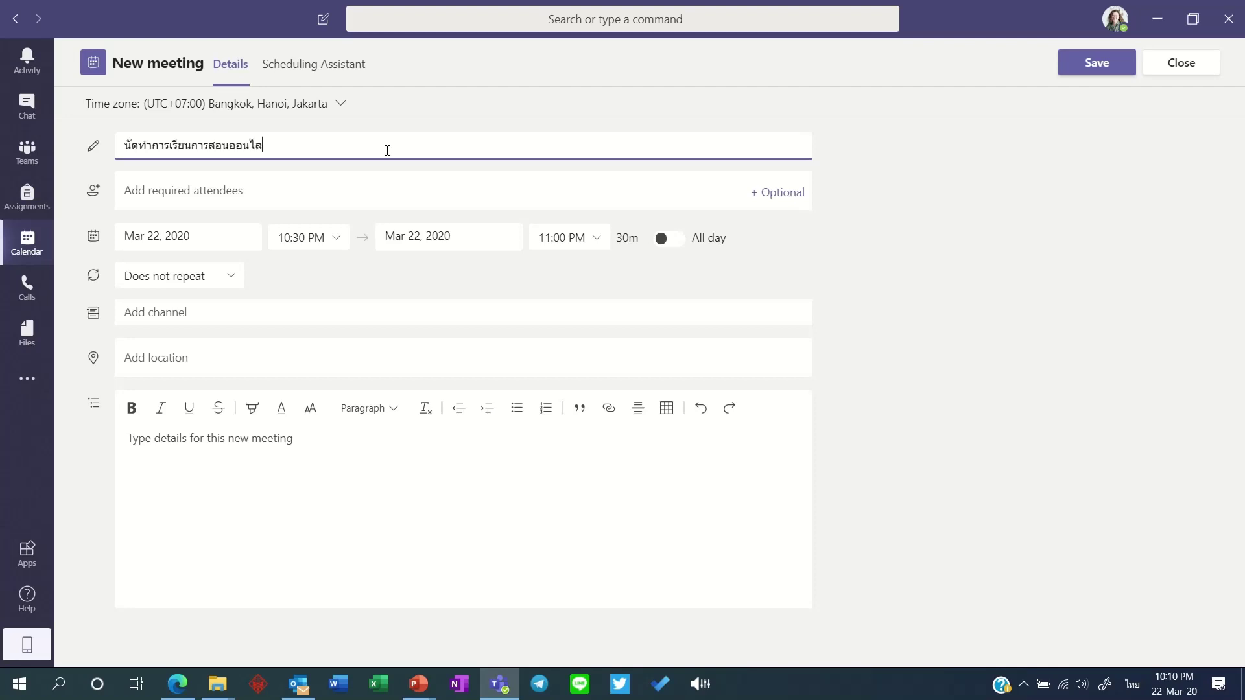
{"action": "type", "text": "น์ ครั้งที่"}
{"action": "key", "text": "grave"}
{"action": "type", "text": "1"}
Leave the required attendees empty and assign the meeting to the General channel of TV001 - Office 365
{"action": "left_click", "coordinate": [232, 187]}
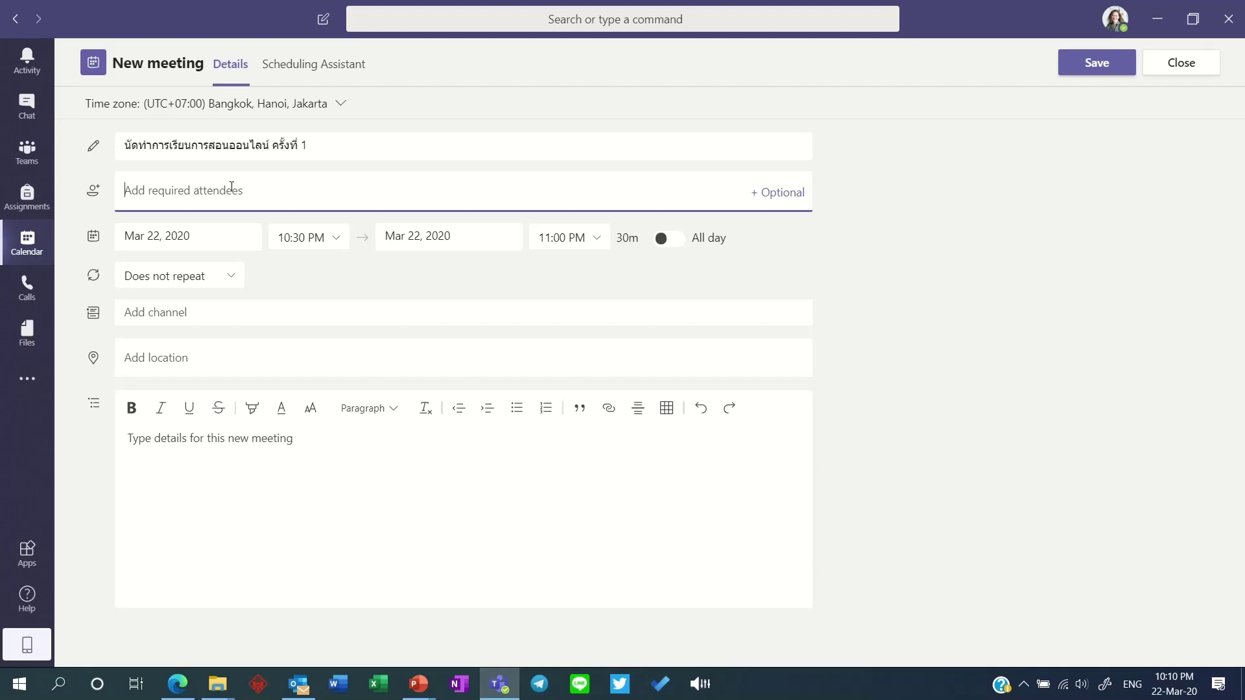
{"action": "left_click", "coordinate": [199, 317]}
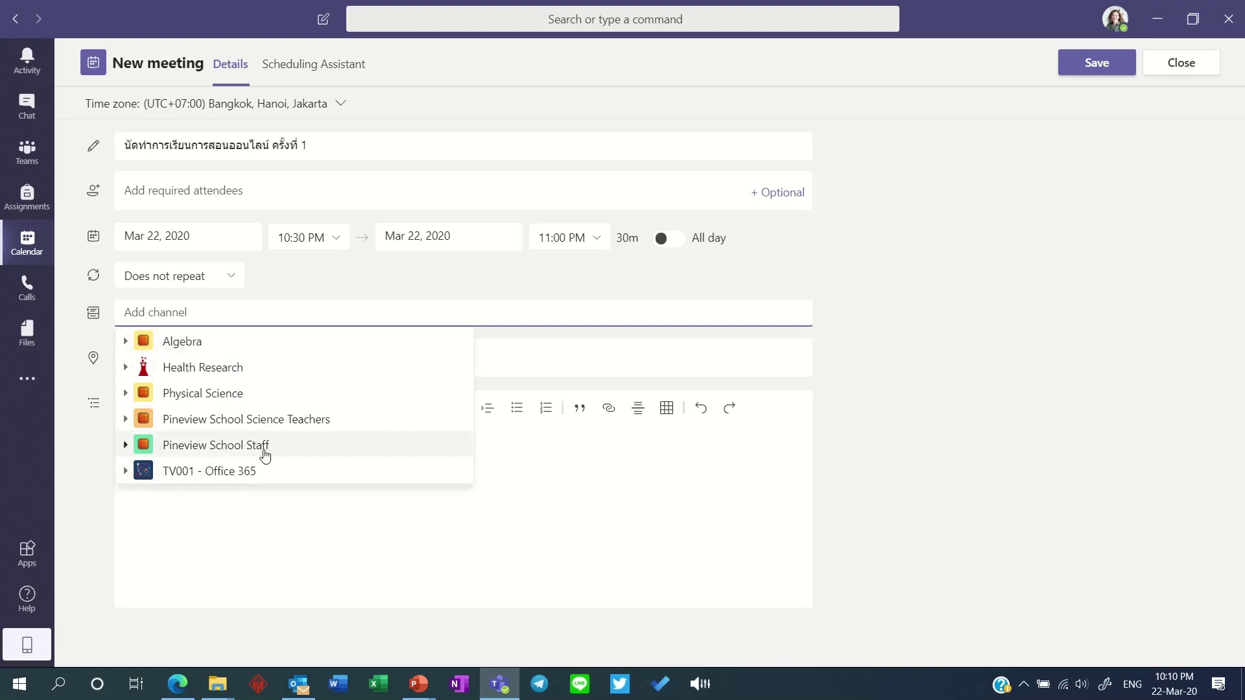
{"action": "left_click", "coordinate": [276, 477]}
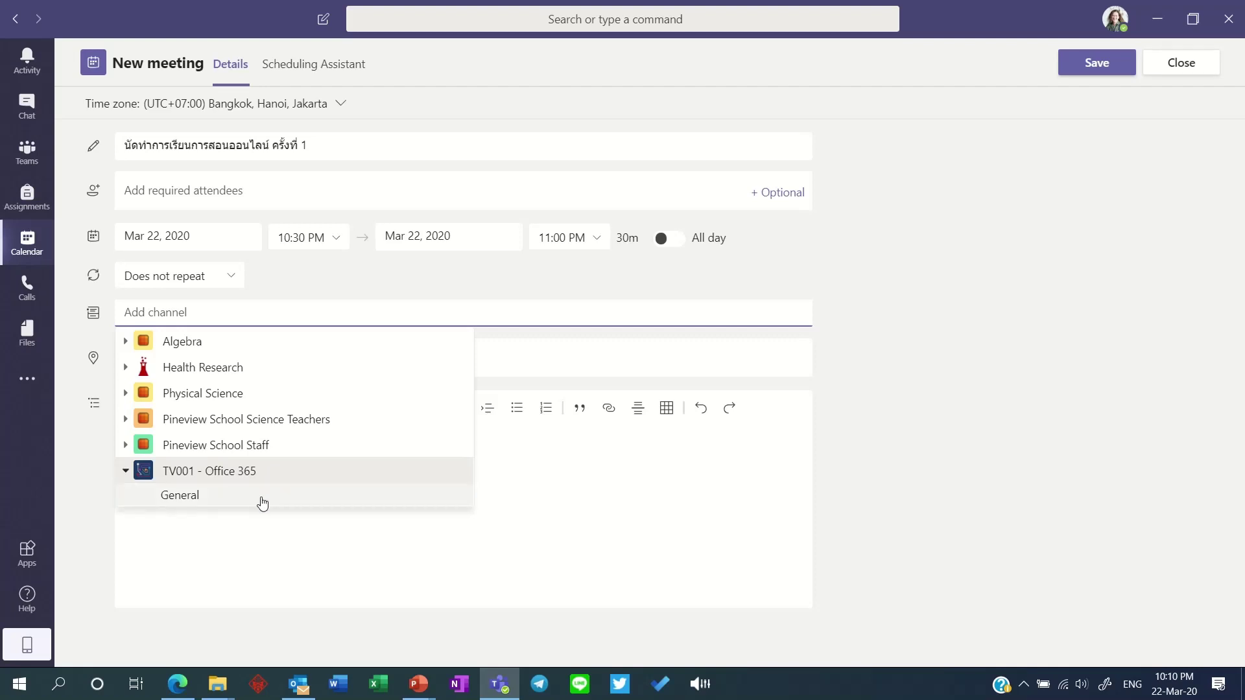
{"action": "left_click", "coordinate": [263, 499]}
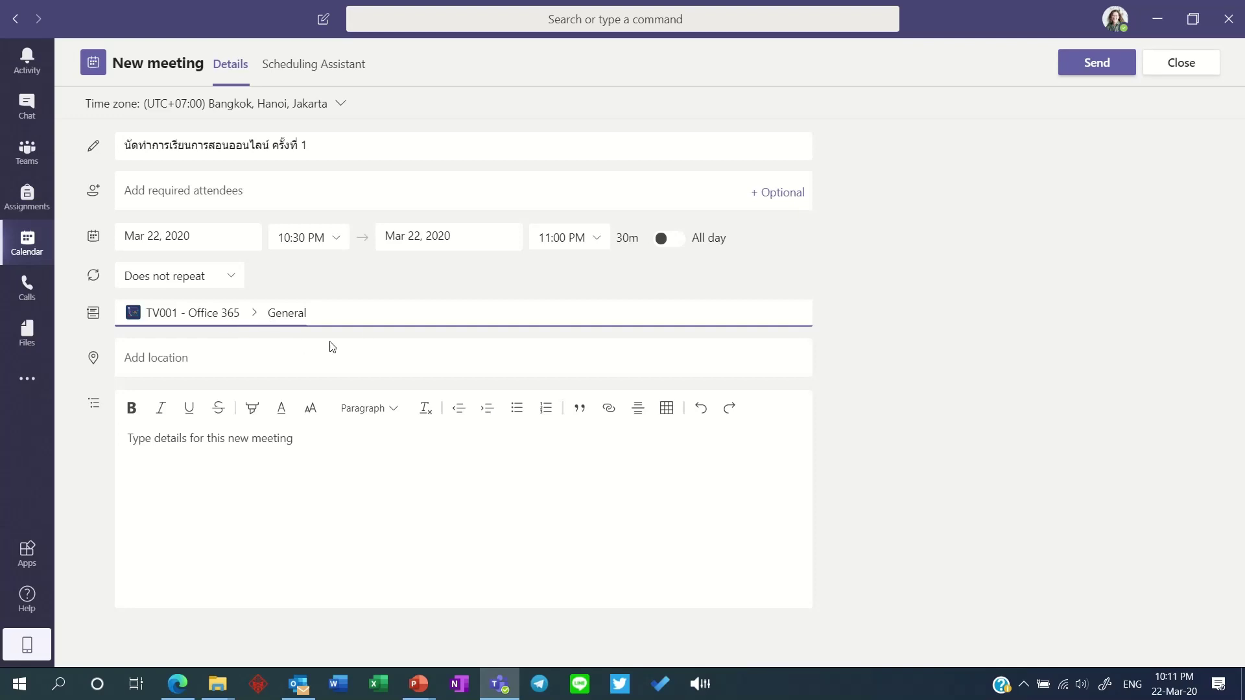
Schedule the meeting for Mar 23, 2020 from 10:00 AM to 12:00 PM
{"action": "left_click", "coordinate": [230, 242]}
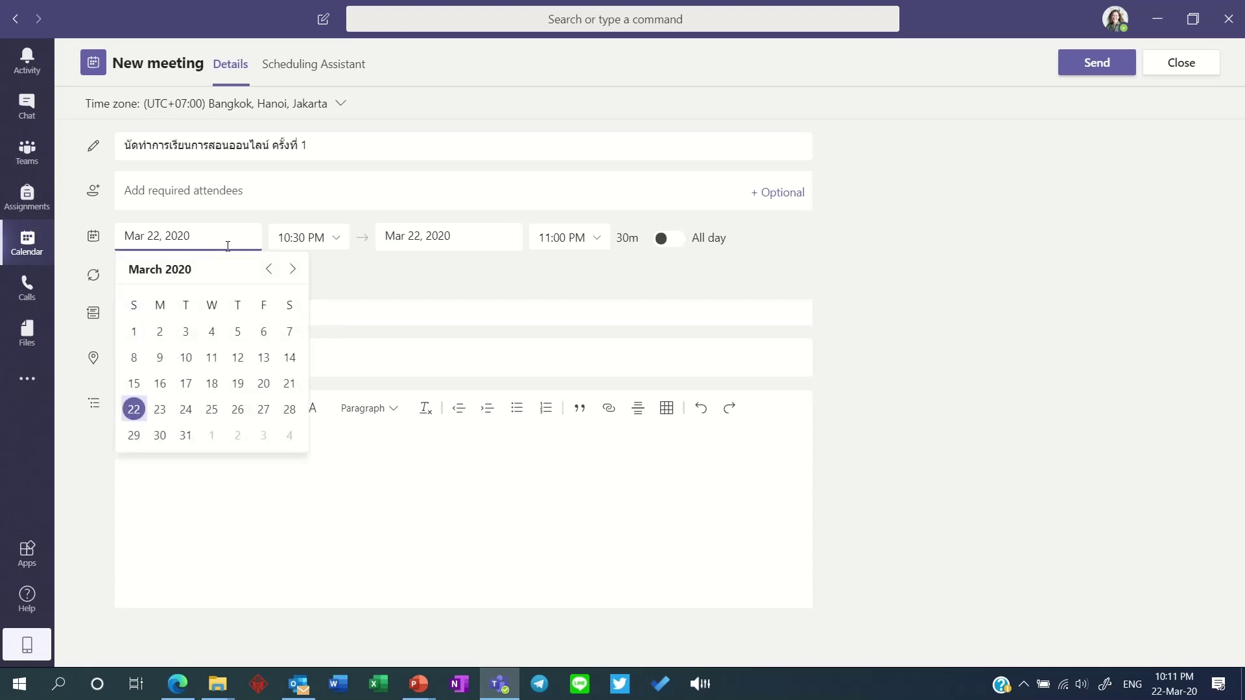
{"action": "left_click", "coordinate": [160, 410]}
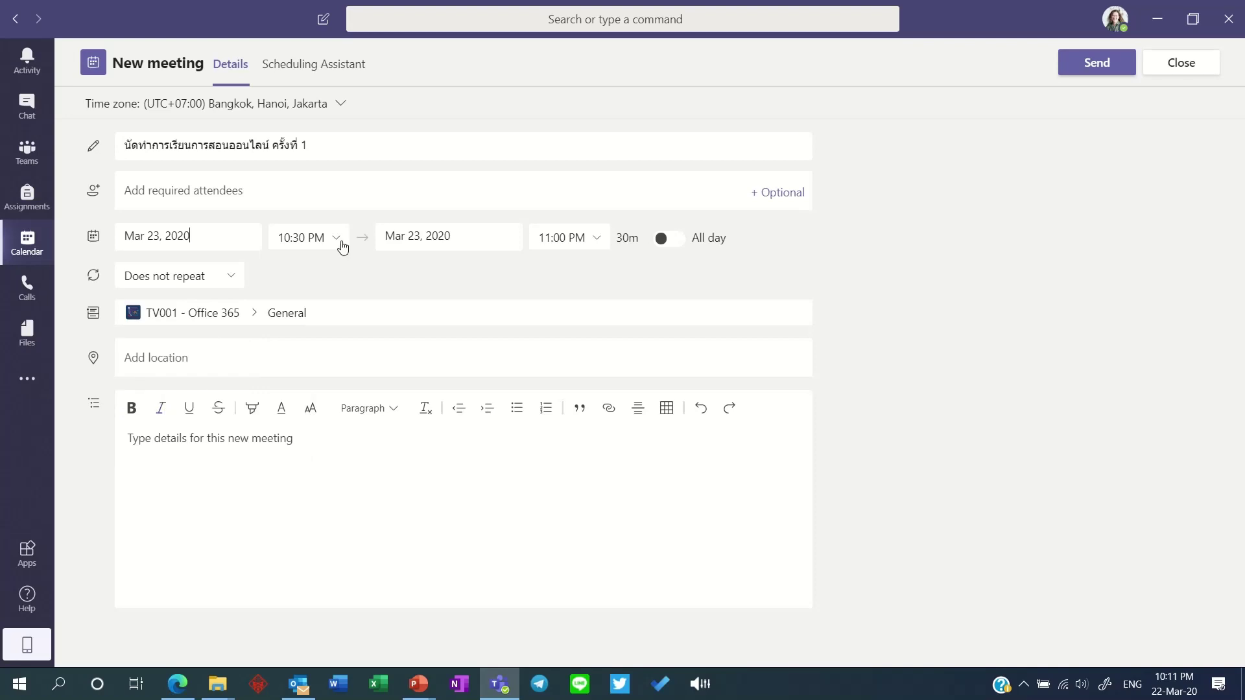
{"action": "left_click", "coordinate": [337, 241]}
{"action": "scroll", "coordinate": [334, 306], "scroll_direction": "up", "scroll_amount": 3}
{"action": "scroll", "coordinate": [334, 306], "scroll_direction": "up", "scroll_amount": 10}
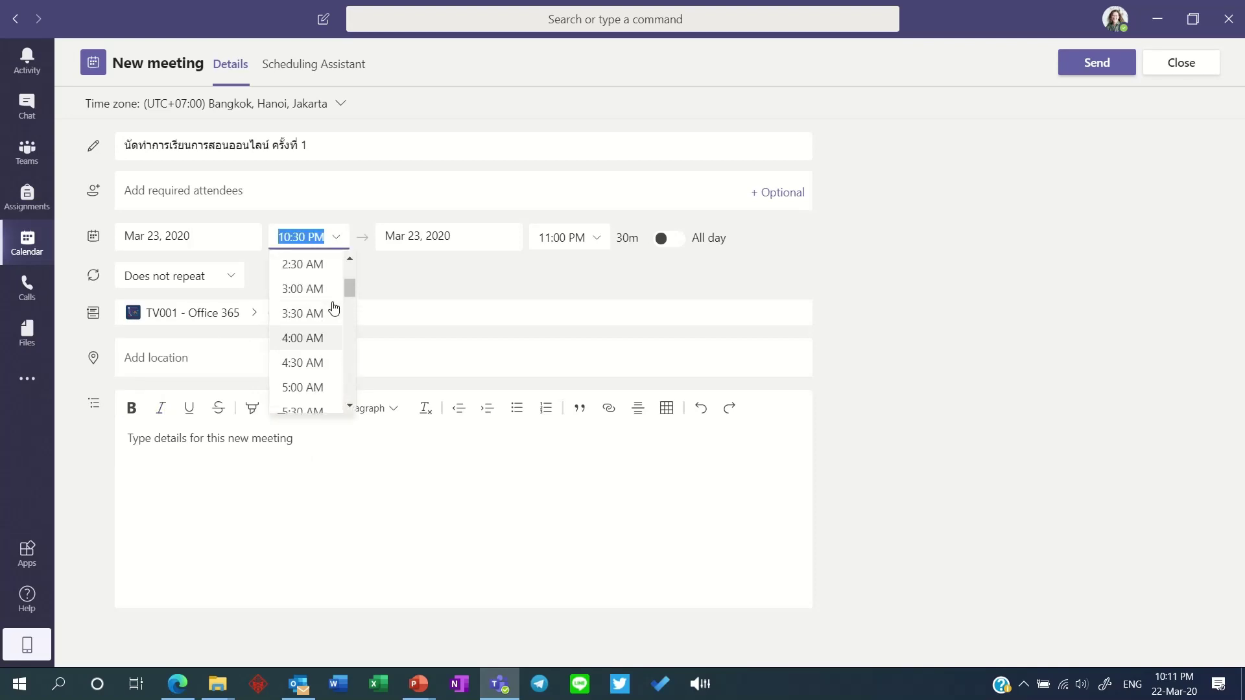
{"action": "scroll", "coordinate": [327, 313], "scroll_direction": "down", "scroll_amount": 2}
{"action": "scroll", "coordinate": [327, 313], "scroll_direction": "down", "scroll_amount": 4}
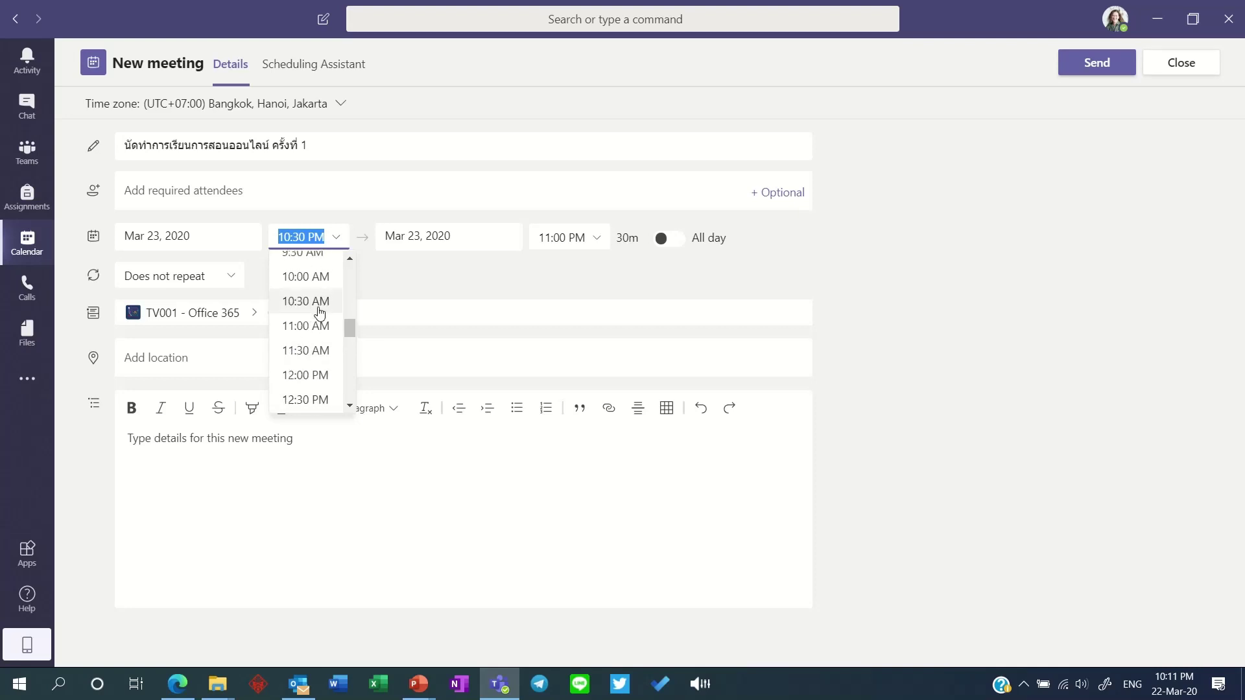
{"action": "left_click", "coordinate": [324, 277]}
{"action": "left_click", "coordinate": [575, 230]}
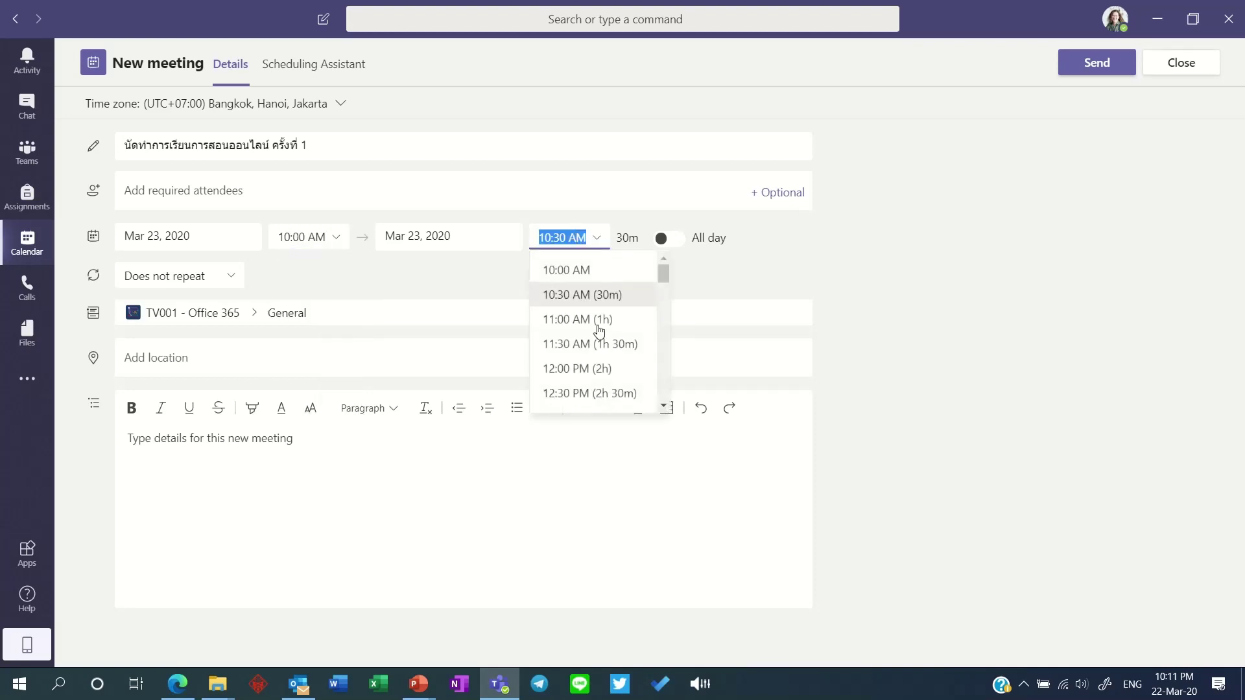
{"action": "left_click", "coordinate": [604, 370]}
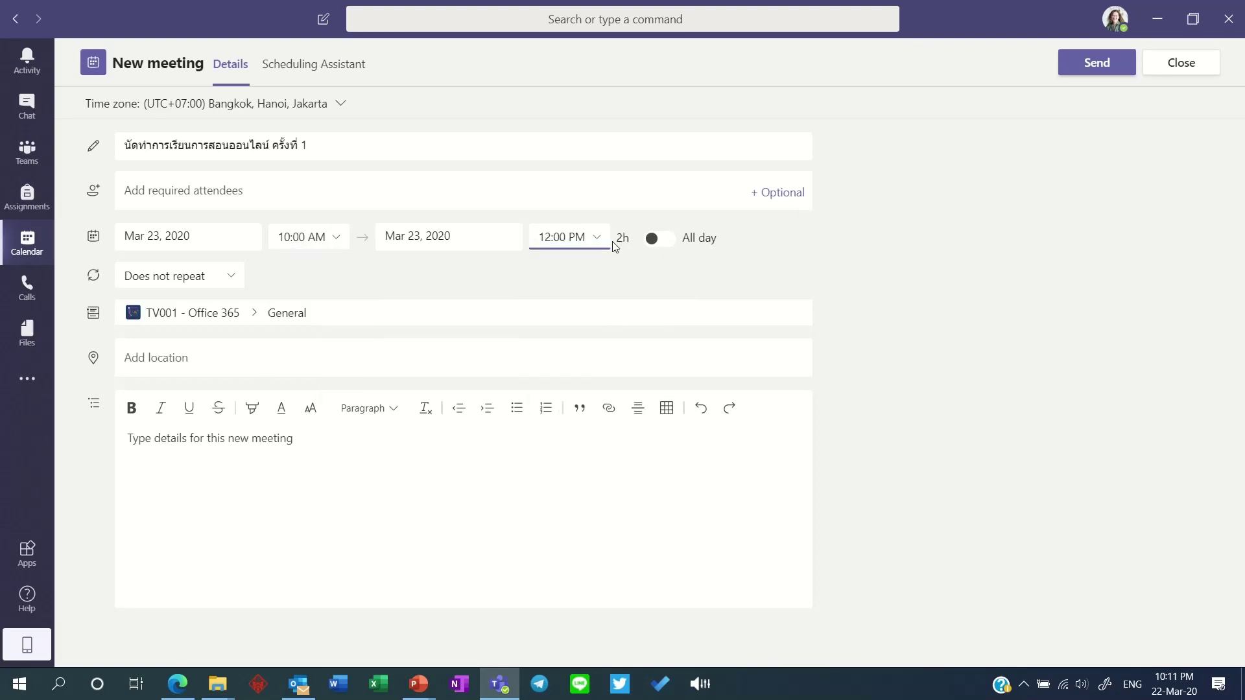
Add the details "ขอให้นักศึกษาทุกคนเข้าตรงเวลานะครับ" to the new meeting and send the invitation
{"action": "left_click", "coordinate": [356, 470]}
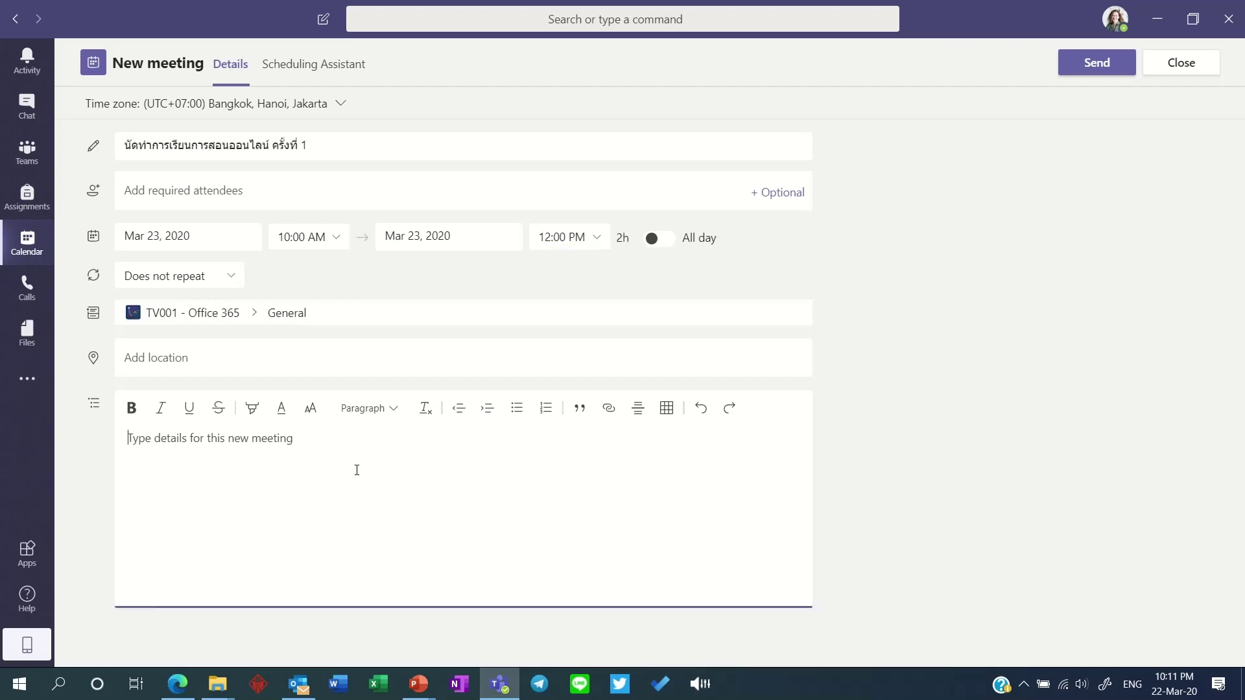
{"action": "key", "text": "grave"}
{"action": "type", "text": "ขอให้นักศึ"}
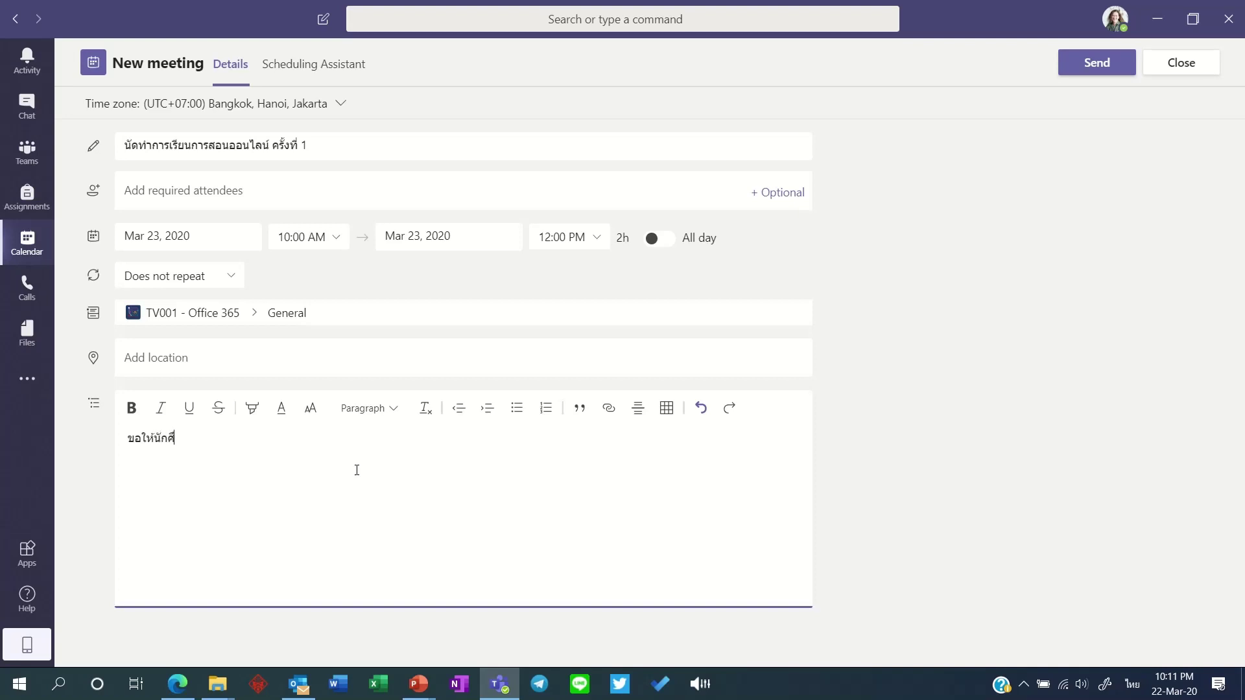
{"action": "type", "text": "กษาทุกคนเข้าตรงเวลานะครับ"}
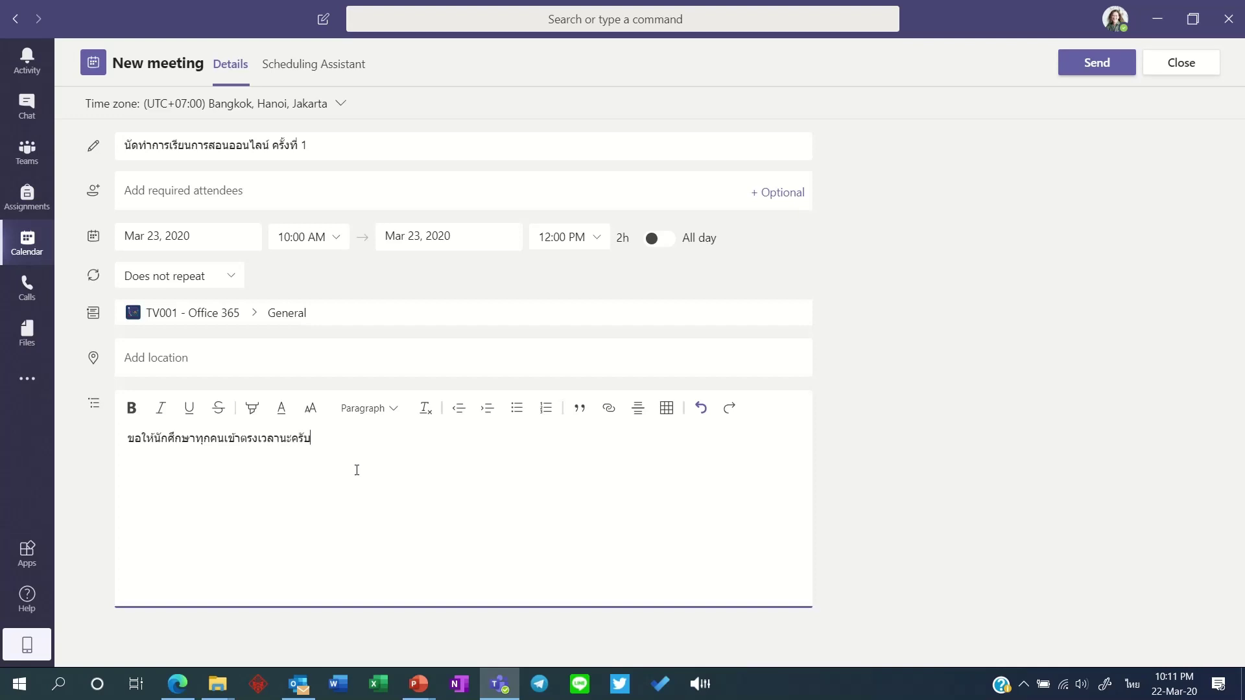
{"action": "left_click", "coordinate": [1078, 63]}
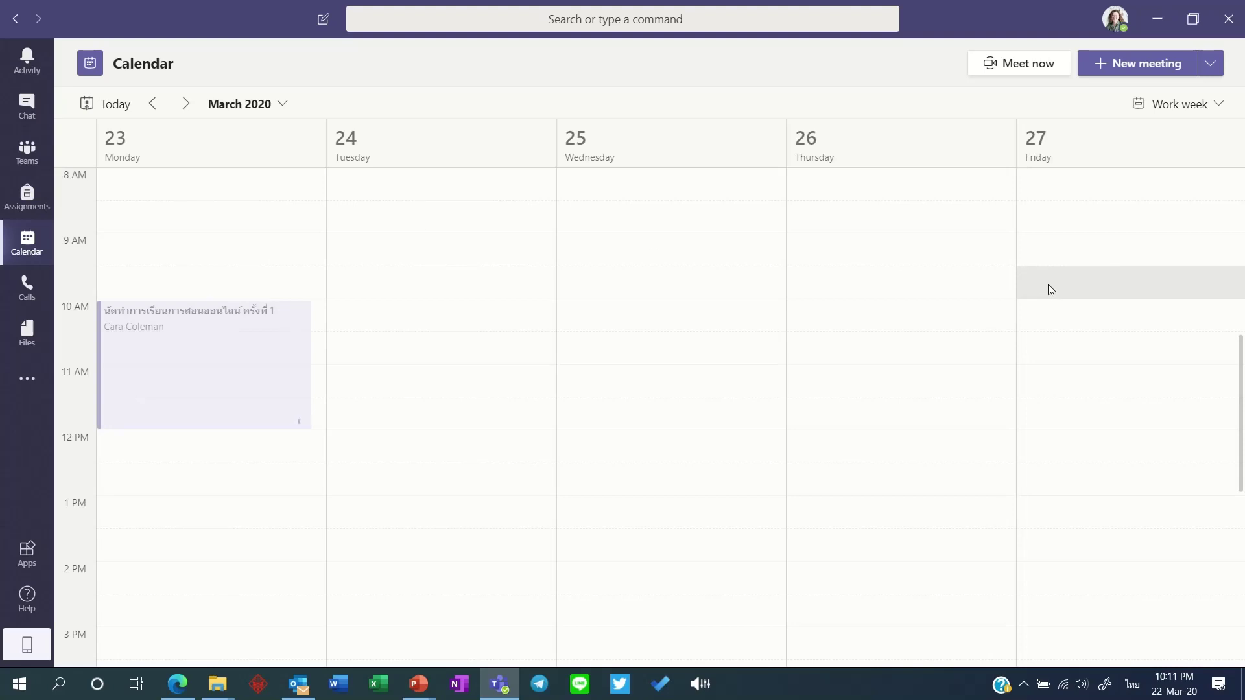
Switch the calendar through the Day view to the Week view and locate the new meeting on Monday, March 23
{"action": "left_click", "coordinate": [1167, 110]}
{"action": "left_click", "coordinate": [1111, 131]}
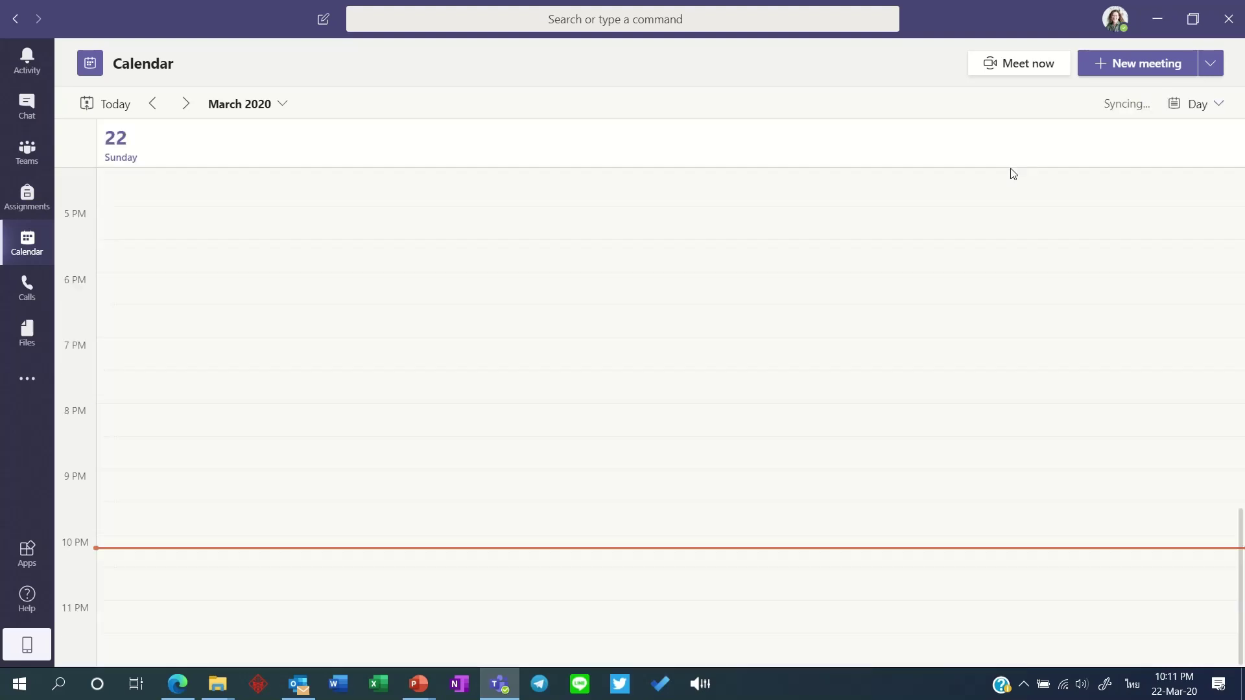
{"action": "left_click", "coordinate": [1181, 103]}
{"action": "left_click", "coordinate": [1167, 186]}
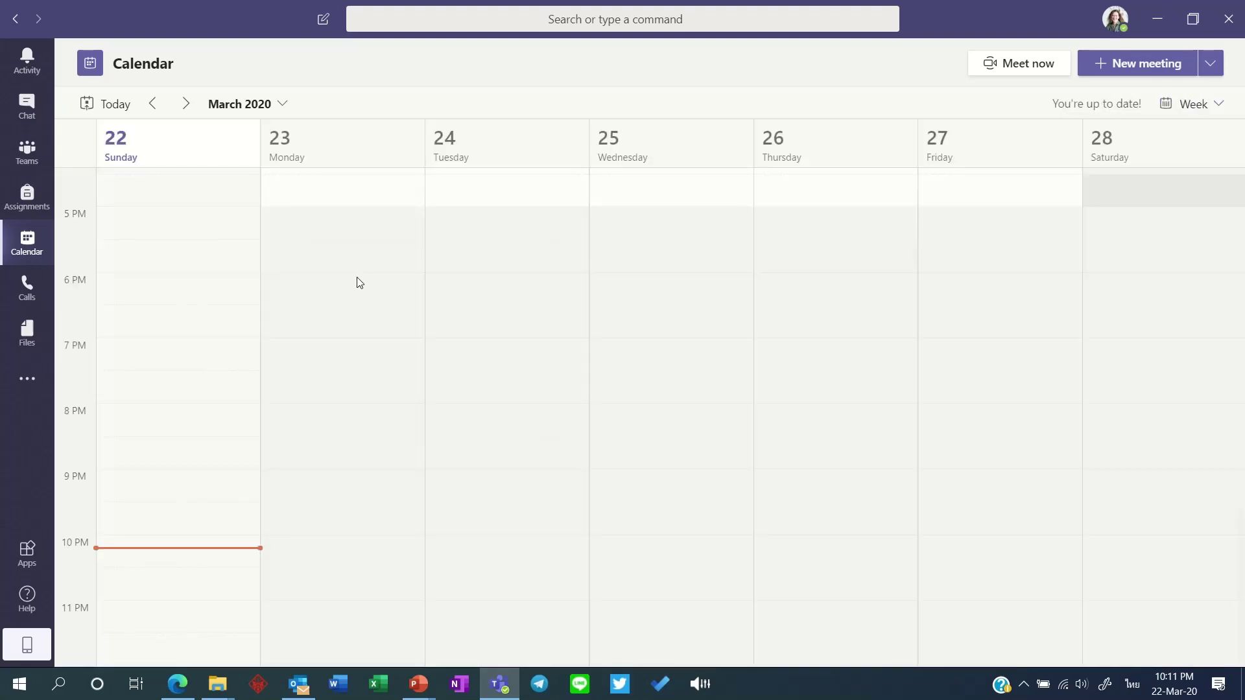
{"action": "scroll", "coordinate": [314, 325], "scroll_direction": "up", "scroll_amount": 4}
{"action": "left_click", "coordinate": [1228, 102]}
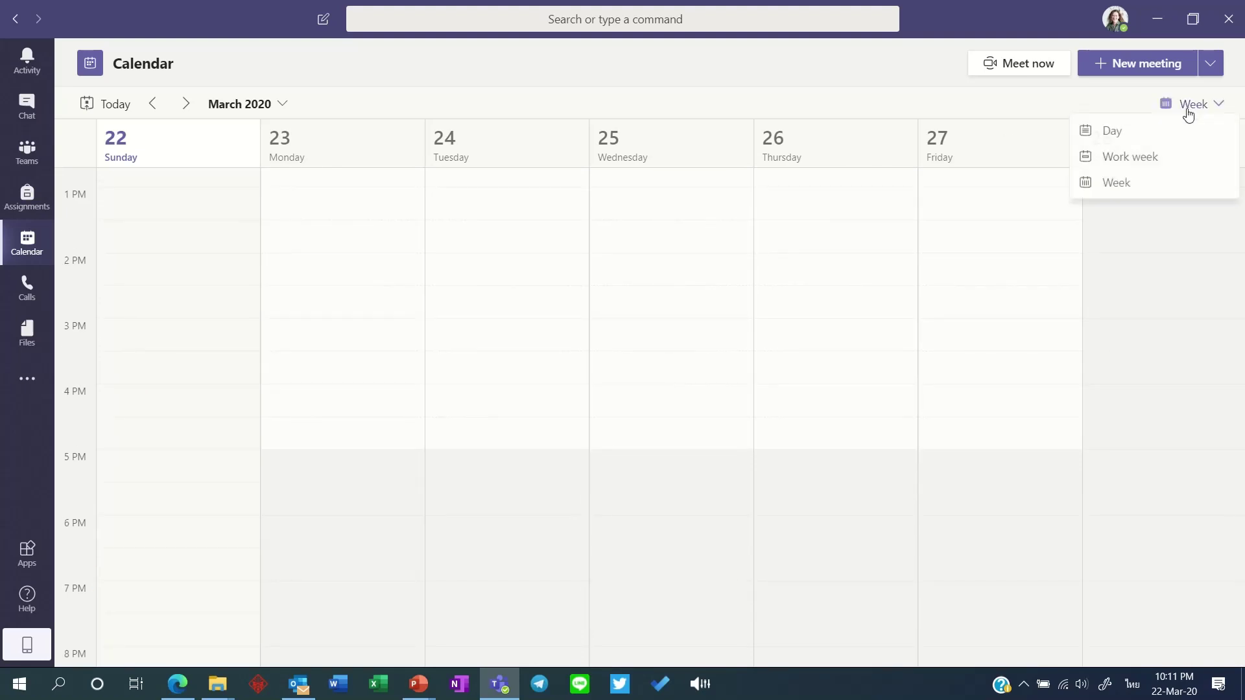
{"action": "left_click", "coordinate": [1134, 184]}
{"action": "scroll", "coordinate": [331, 214], "scroll_direction": "up", "scroll_amount": 1}
{"action": "scroll", "coordinate": [330, 213], "scroll_direction": "up", "scroll_amount": 8}
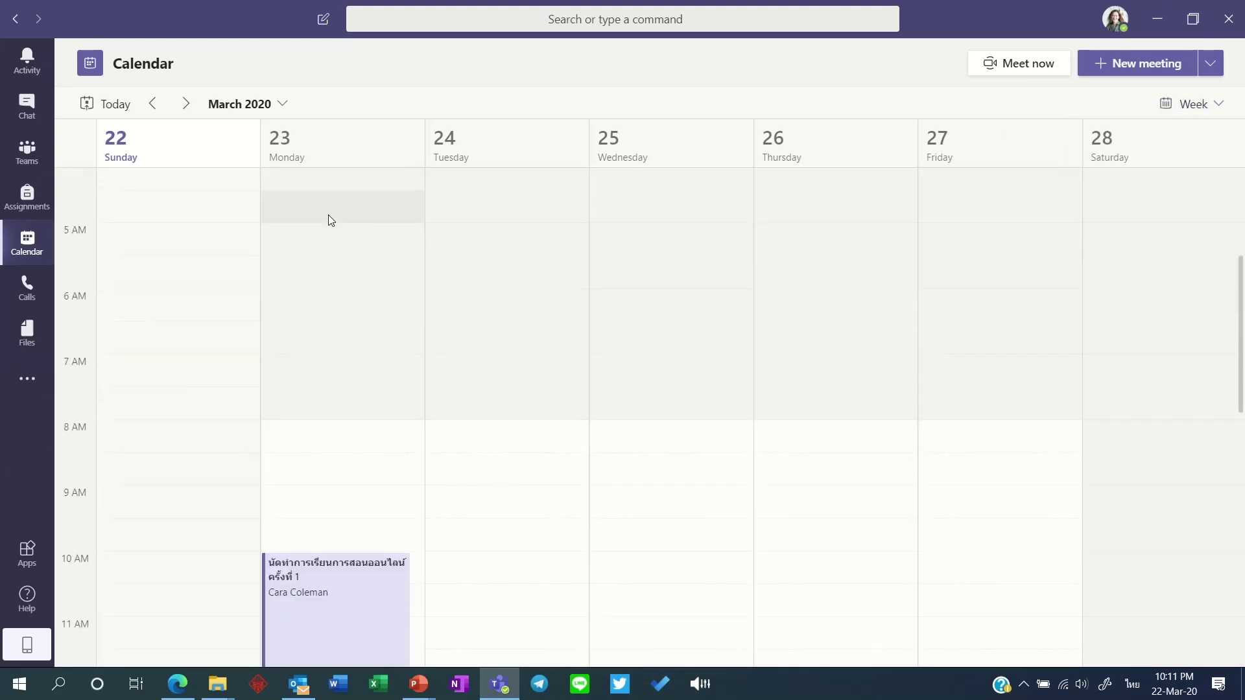
{"action": "scroll", "coordinate": [321, 285], "scroll_direction": "down", "scroll_amount": 5}
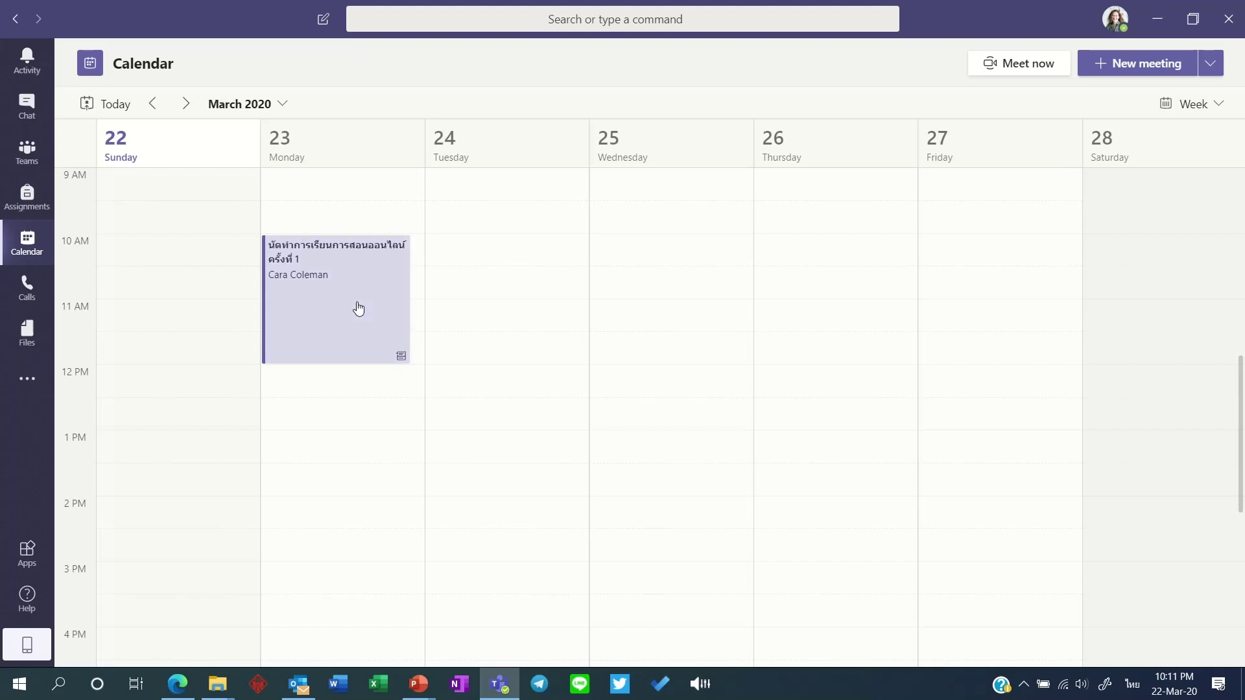
Check the meeting's announcement in the General channel and its entry in the calendar, ending back in the channel posts
{"action": "left_click", "coordinate": [26, 158]}
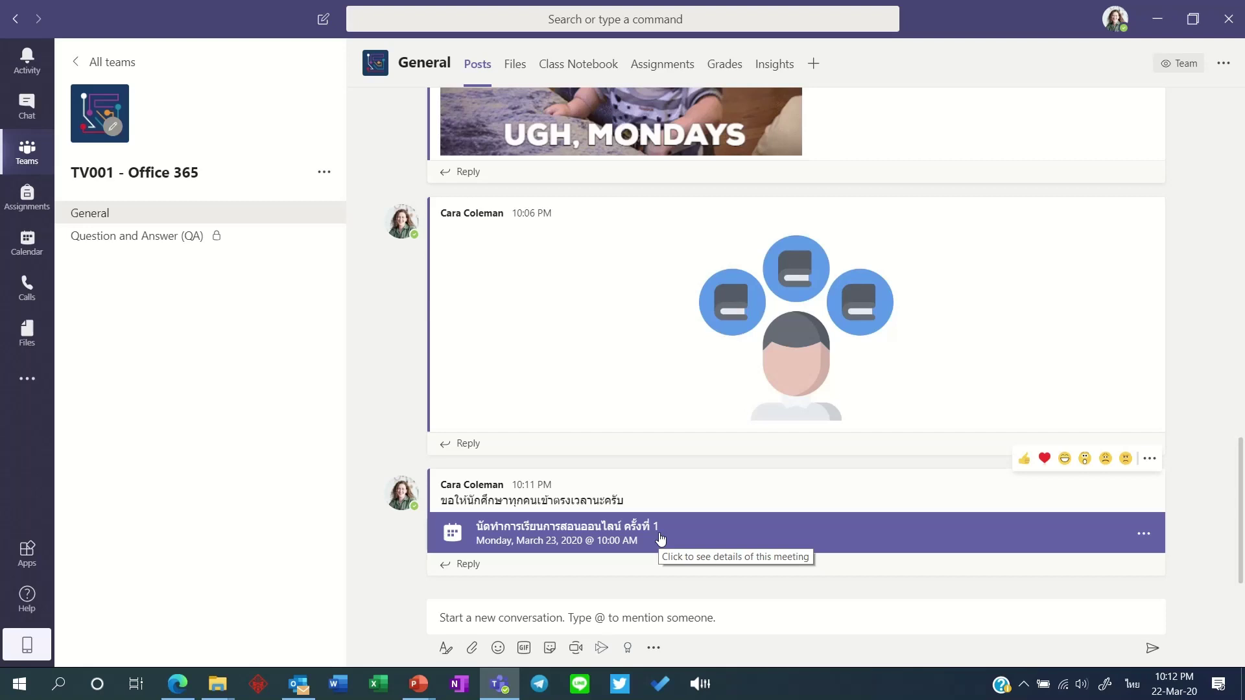
{"action": "left_click", "coordinate": [33, 241]}
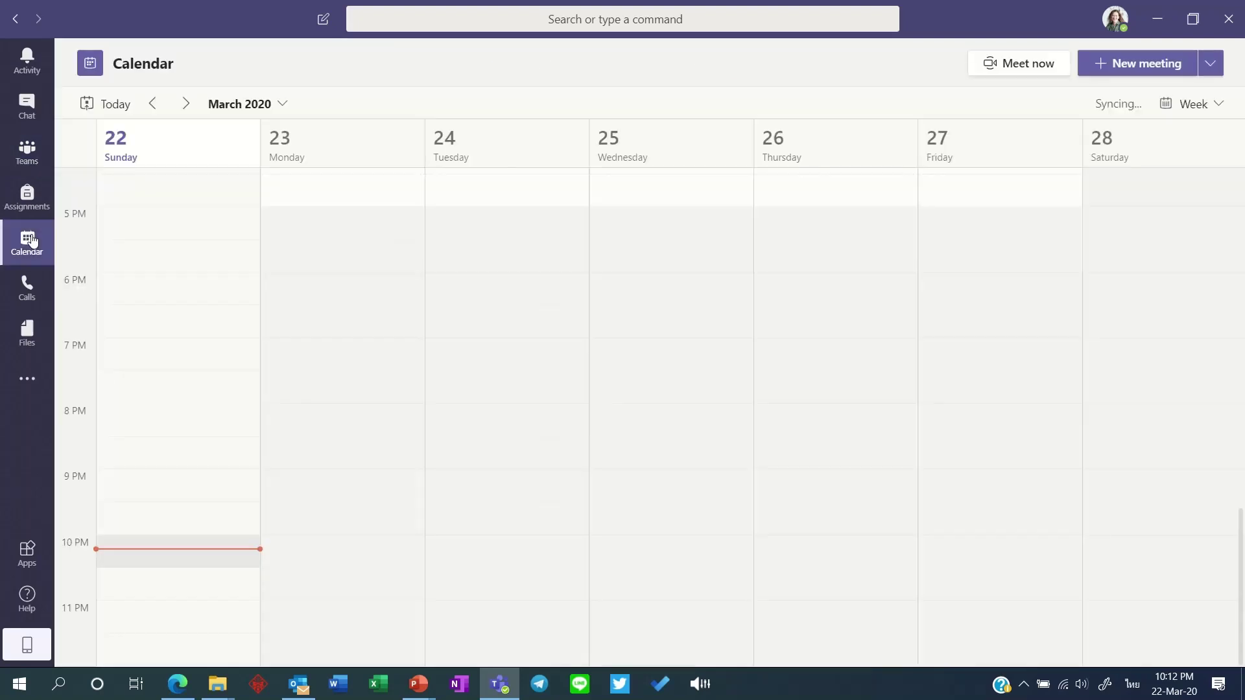
{"action": "scroll", "coordinate": [339, 396], "scroll_direction": "up", "scroll_amount": 6}
{"action": "scroll", "coordinate": [335, 406], "scroll_direction": "up", "scroll_amount": 4}
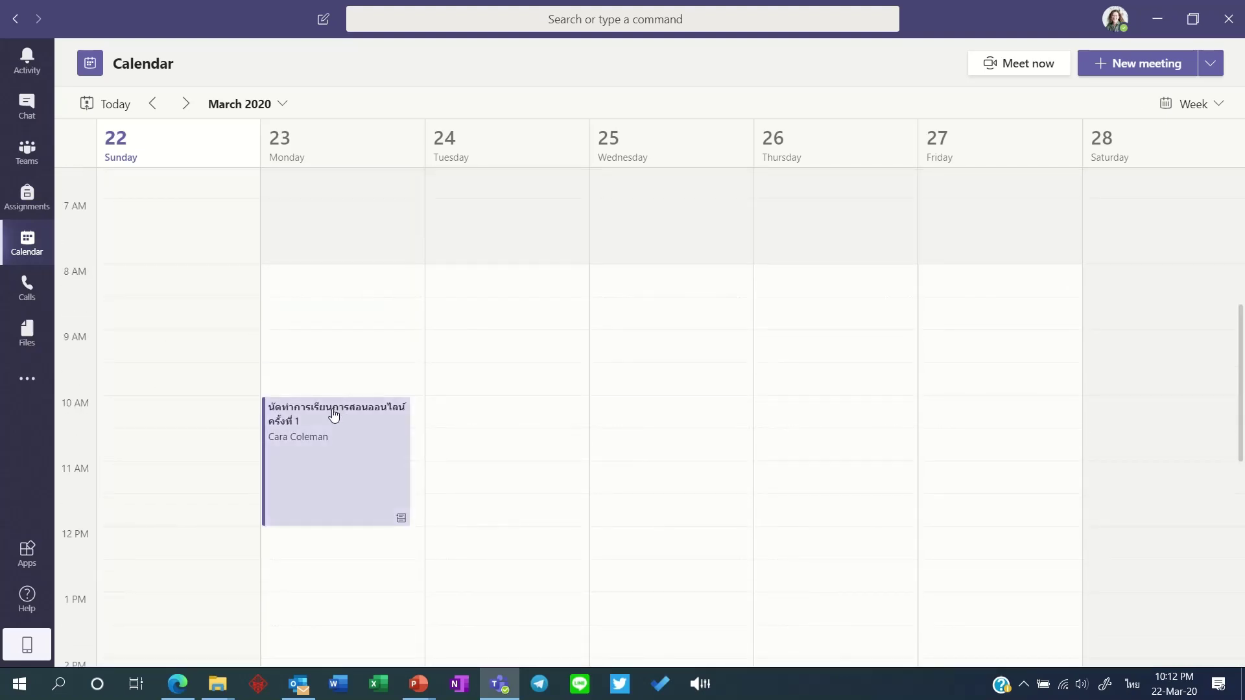
{"action": "left_click", "coordinate": [351, 341]}
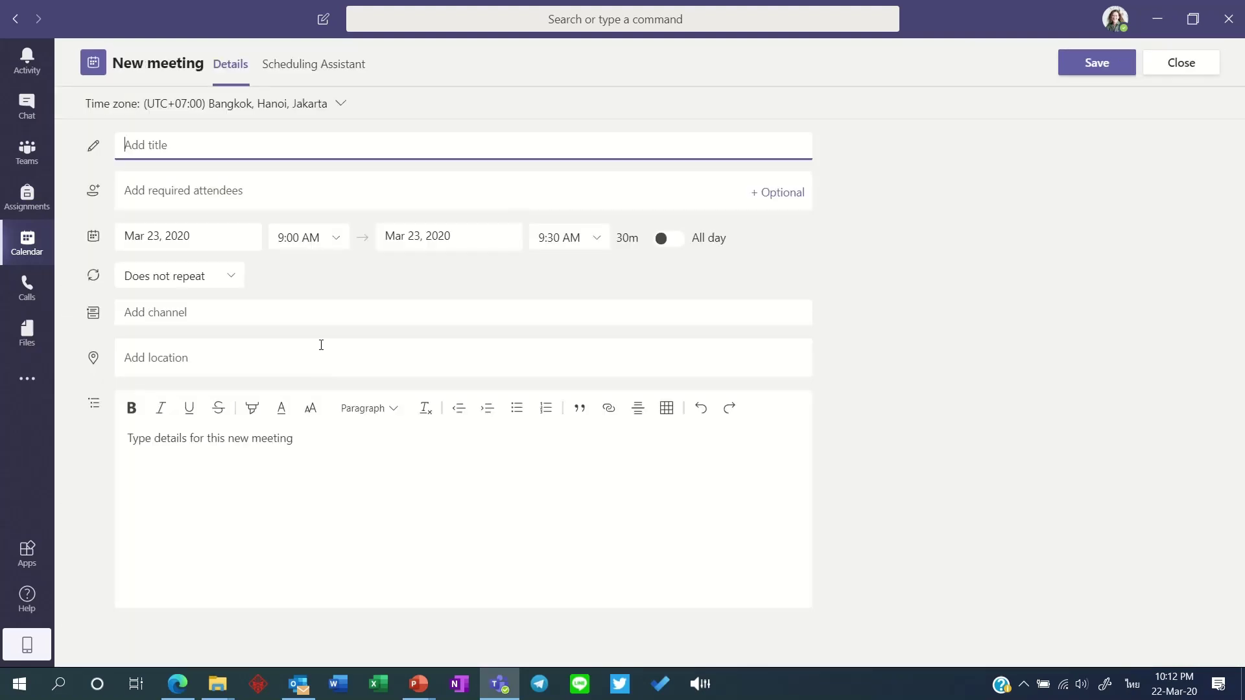
{"action": "left_click", "coordinate": [1168, 65]}
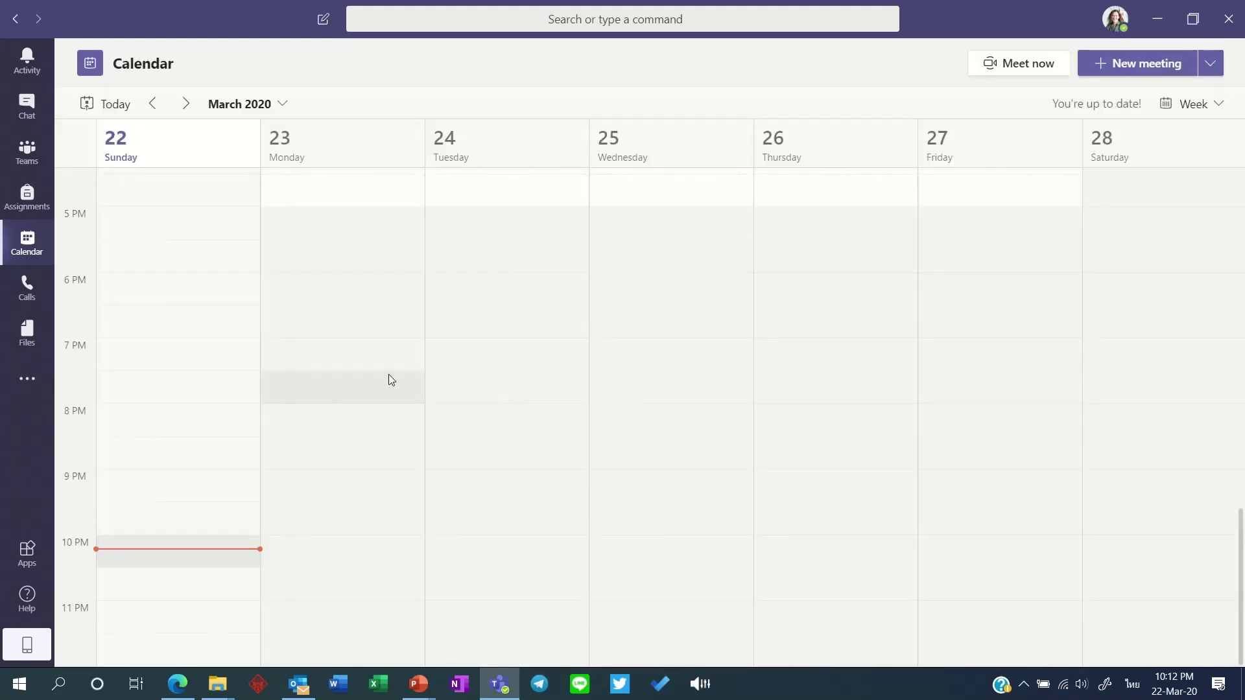
{"action": "scroll", "coordinate": [335, 403], "scroll_direction": "up", "scroll_amount": 8}
{"action": "scroll", "coordinate": [369, 354], "scroll_direction": "up", "scroll_amount": 1}
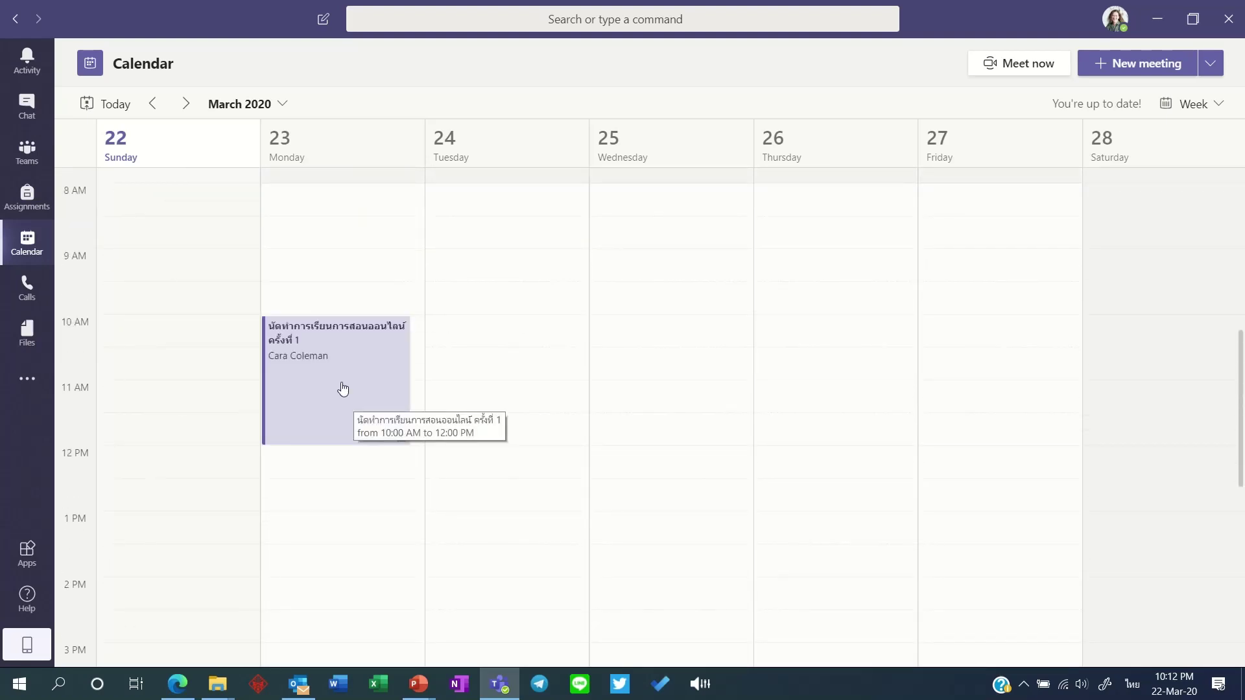
{"action": "left_click", "coordinate": [27, 151]}
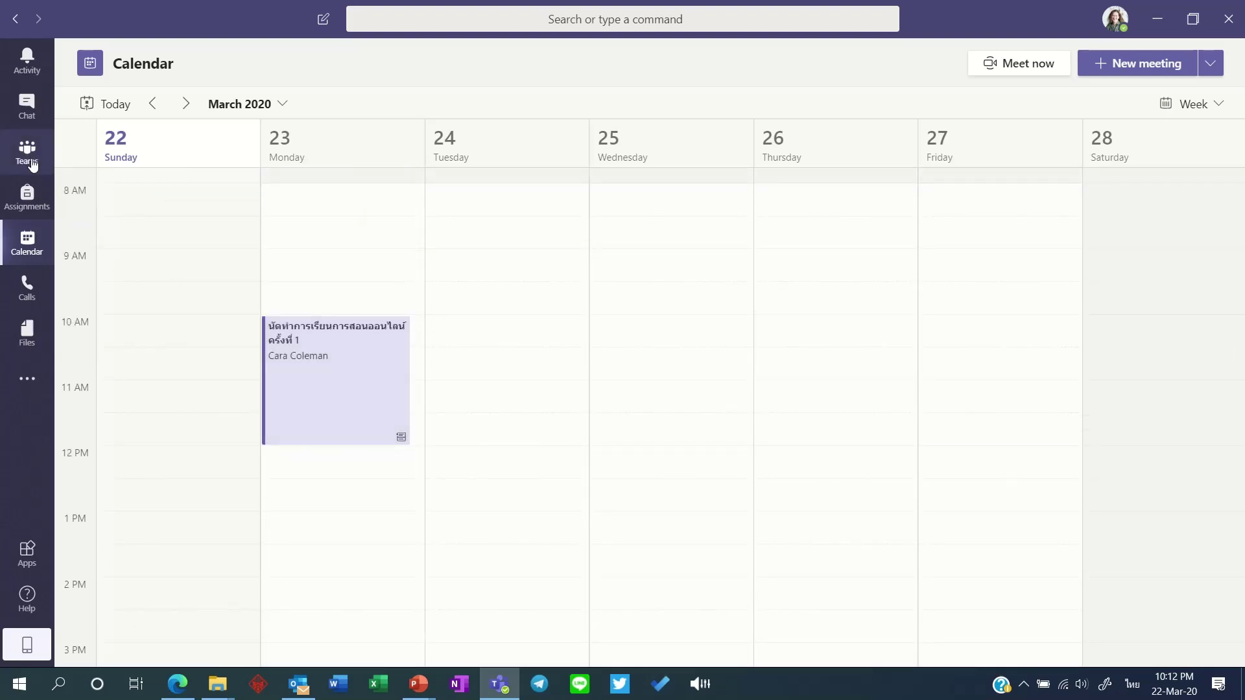
{"action": "mouse_move", "coordinate": [751, 489]}
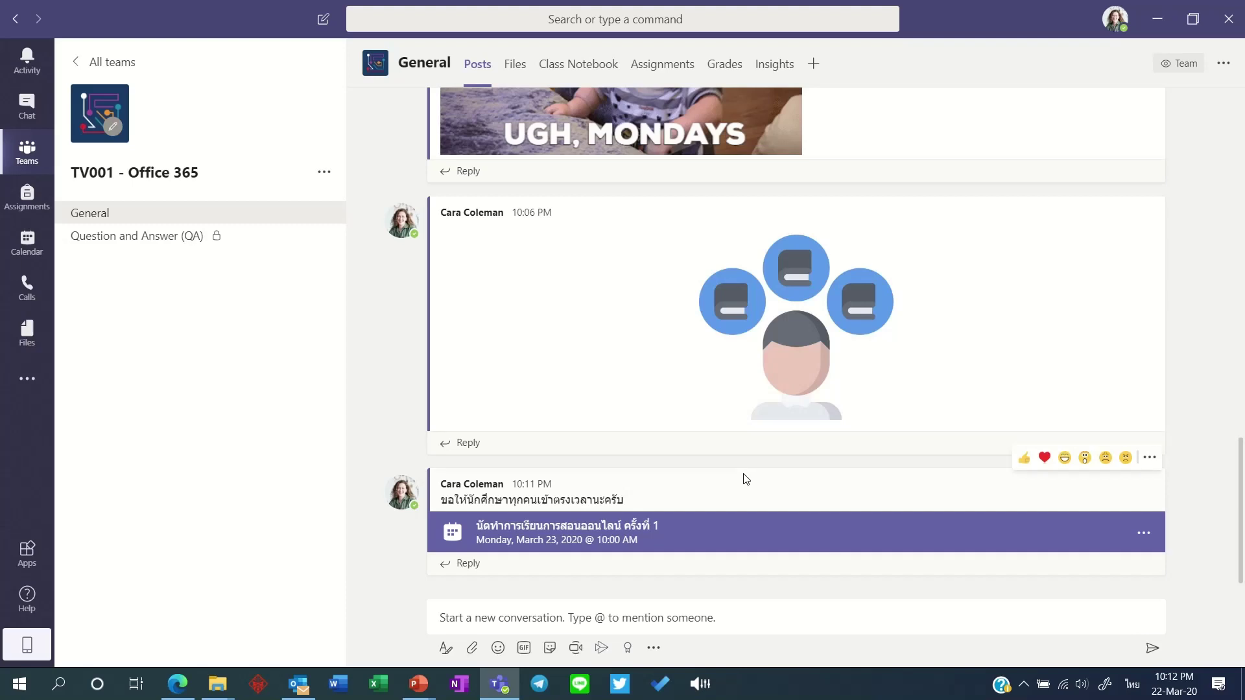
{"action": "left_click", "coordinate": [562, 564]}
{"action": "left_click", "coordinate": [570, 534]}
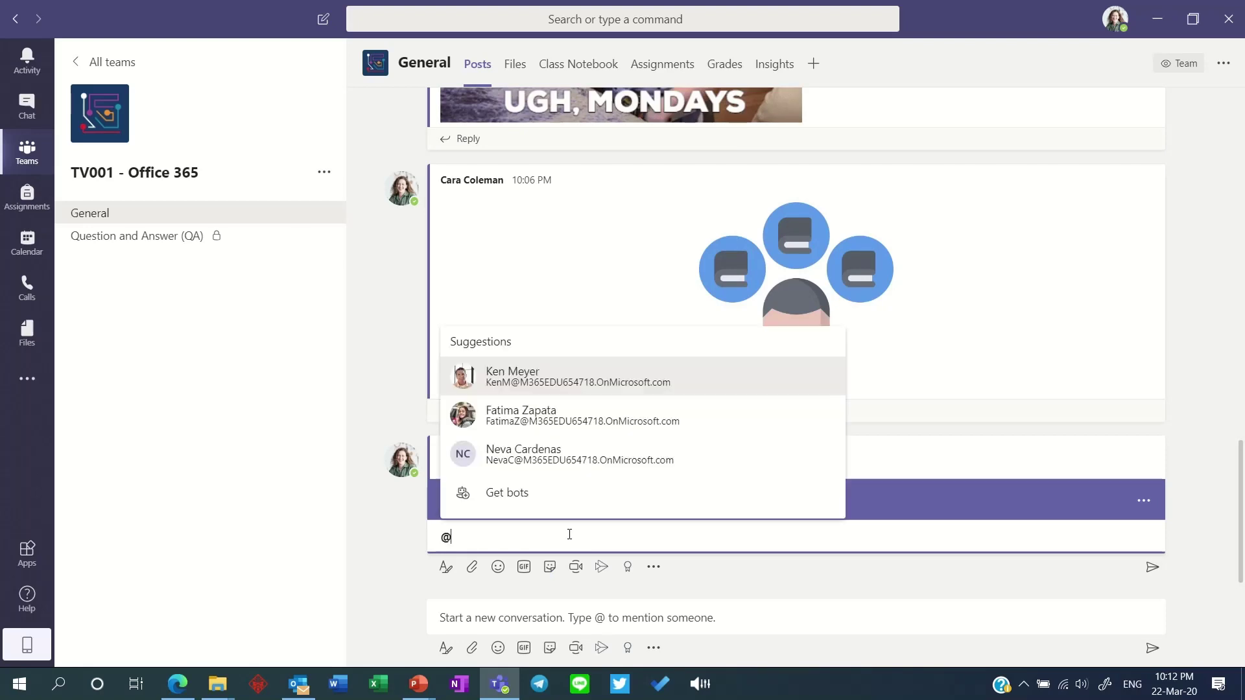
{"action": "type", "text": "tv"}
{"action": "key", "text": "Return"}
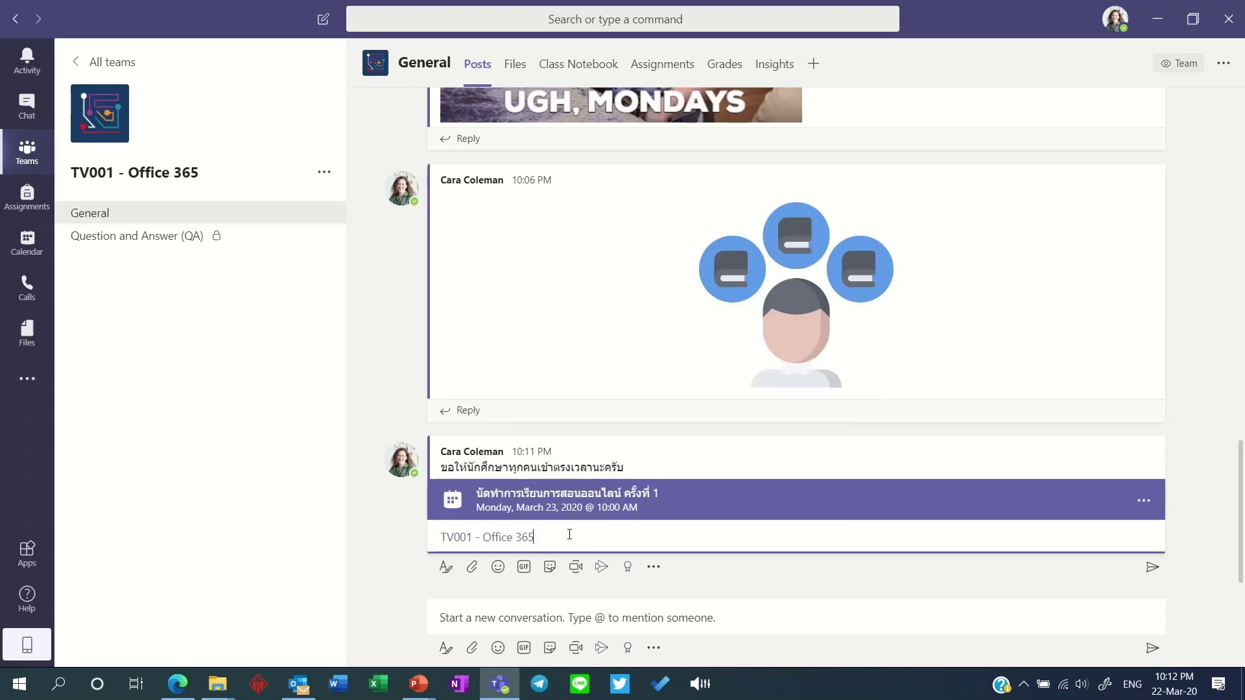
{"action": "key", "text": "BackSpace"}
{"action": "key", "text": "BackSpace"}
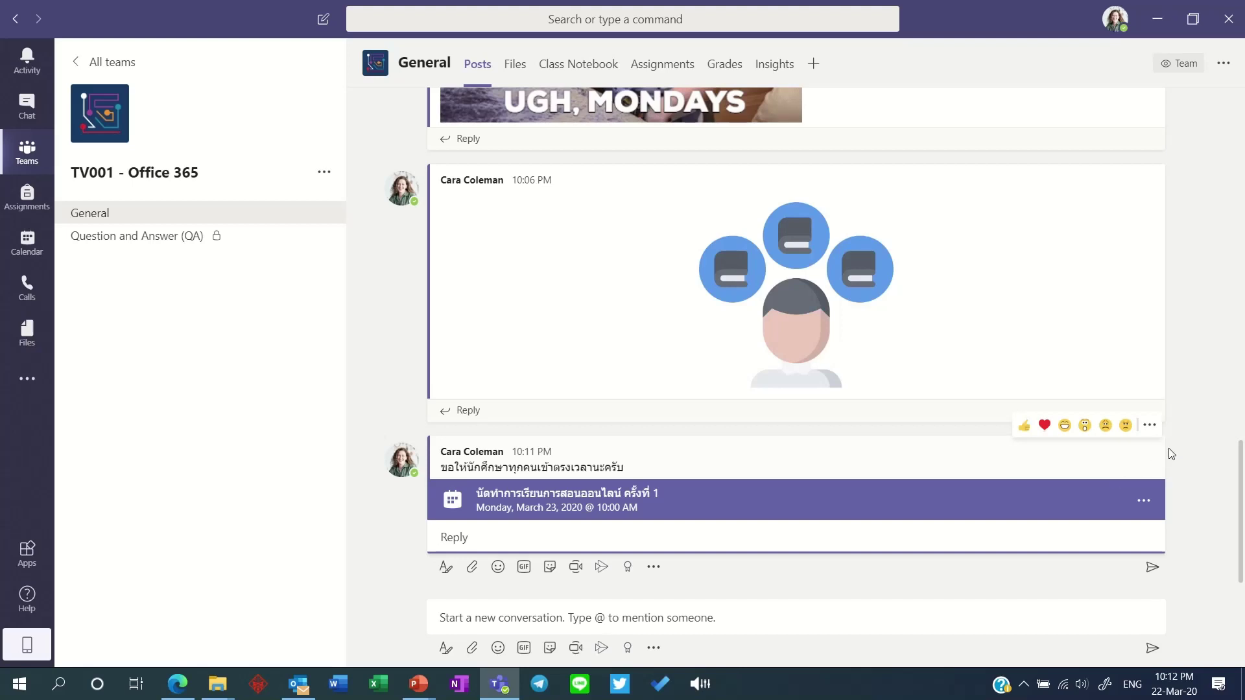
Edit the meeting's channel post to mention the TV001 - Office 365 team after the message, and save the edit
{"action": "left_click", "coordinate": [1150, 429]}
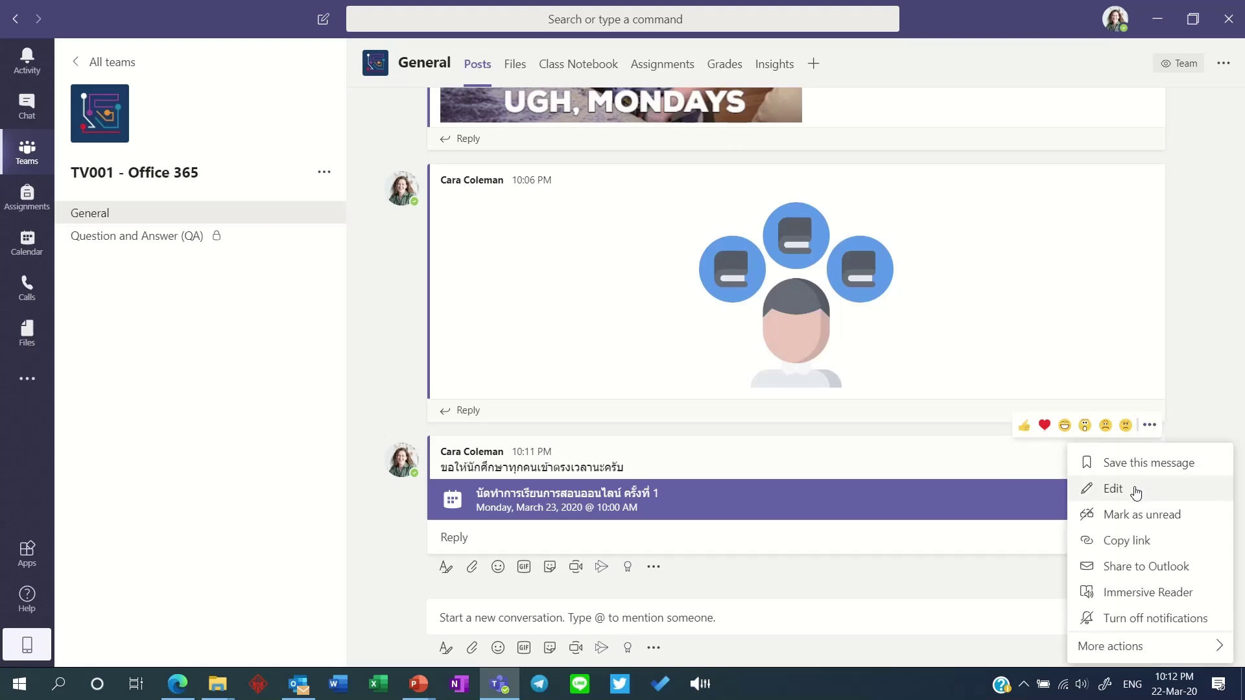
{"action": "left_click", "coordinate": [1110, 489]}
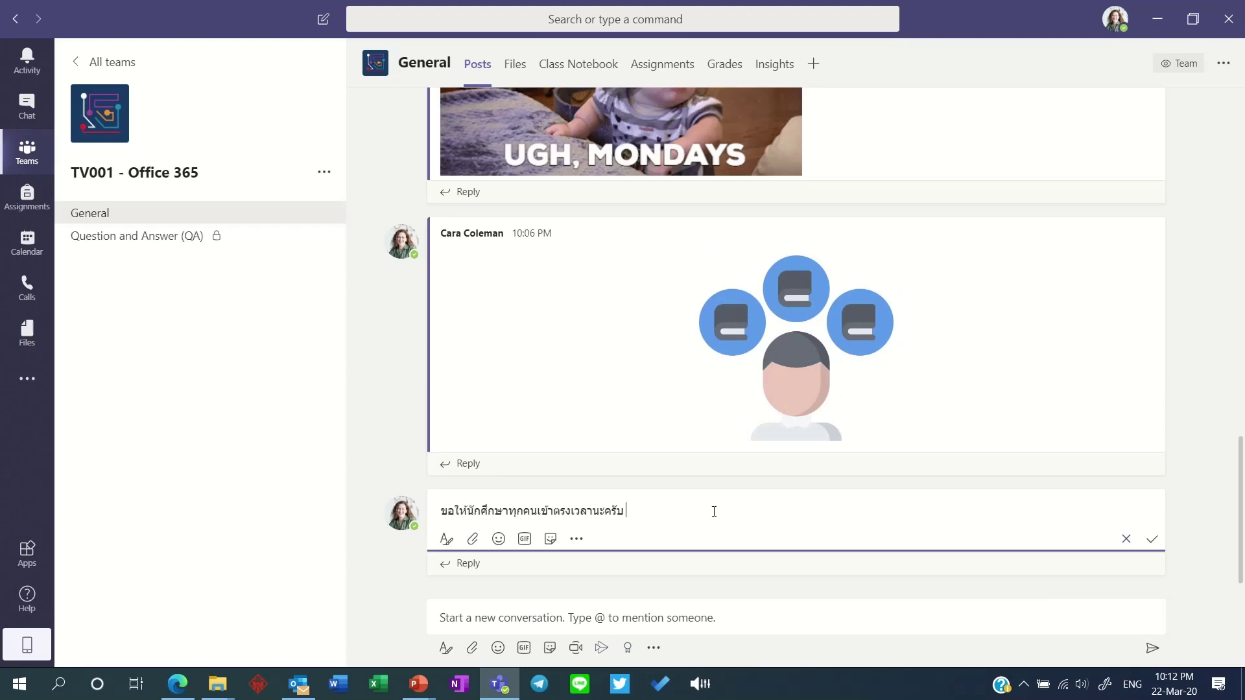
{"action": "type", "text": "@tv"}
{"action": "key", "text": "Return"}
{"action": "left_click", "coordinate": [1151, 540]}
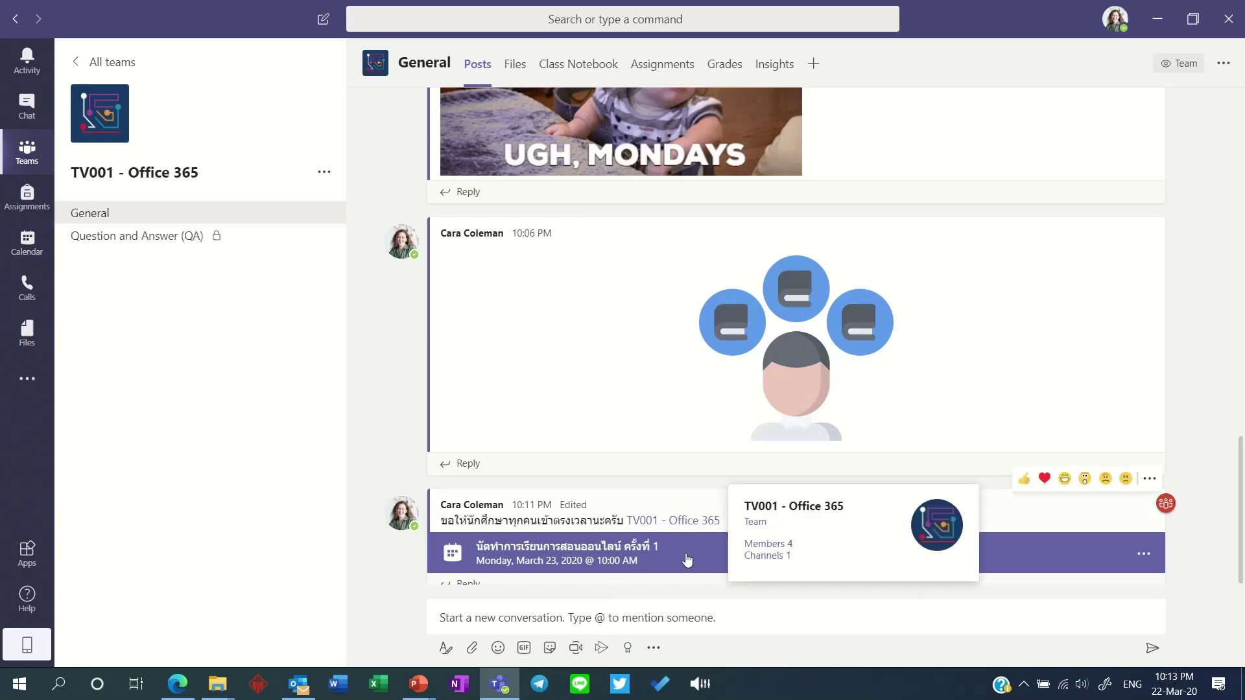
{"action": "mouse_move", "coordinate": [693, 524]}
{"action": "mouse_move", "coordinate": [1169, 507]}
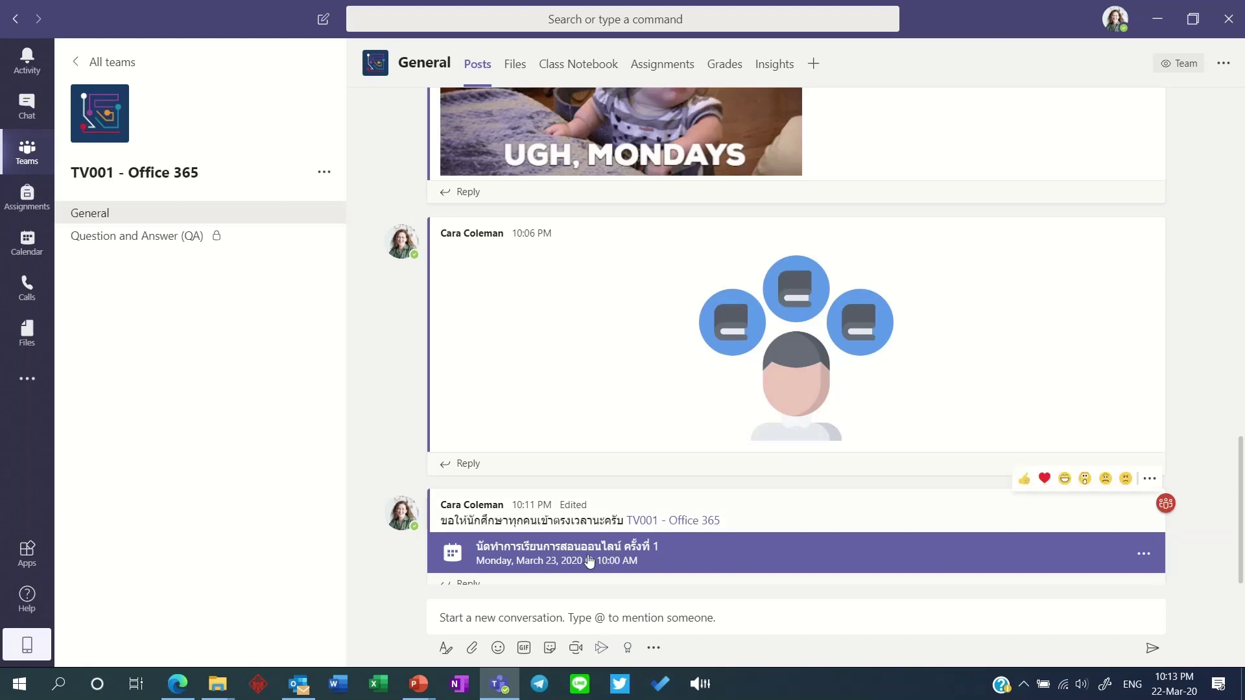
Open the details of the meeting "นัดทำการเรียนการสอนออนไลน์ ครั้งที่ 1" from its channel post and start joining it
{"action": "left_click", "coordinate": [556, 552]}
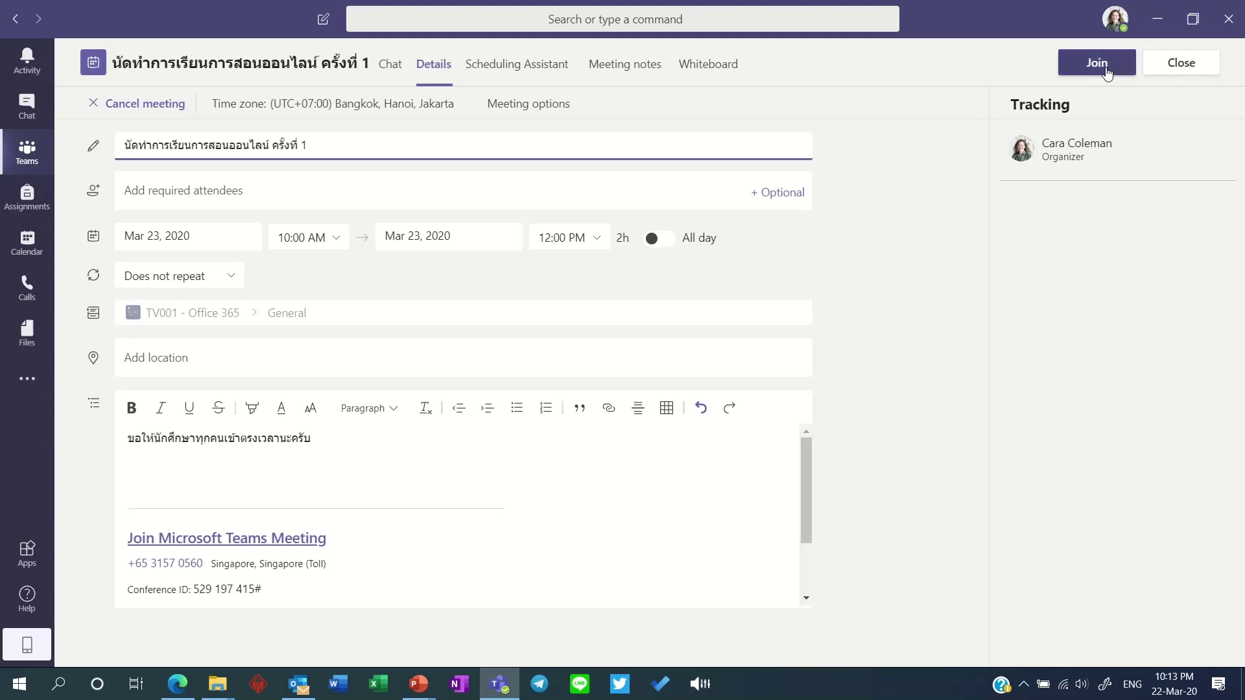
{"action": "mouse_move", "coordinate": [1171, 7]}
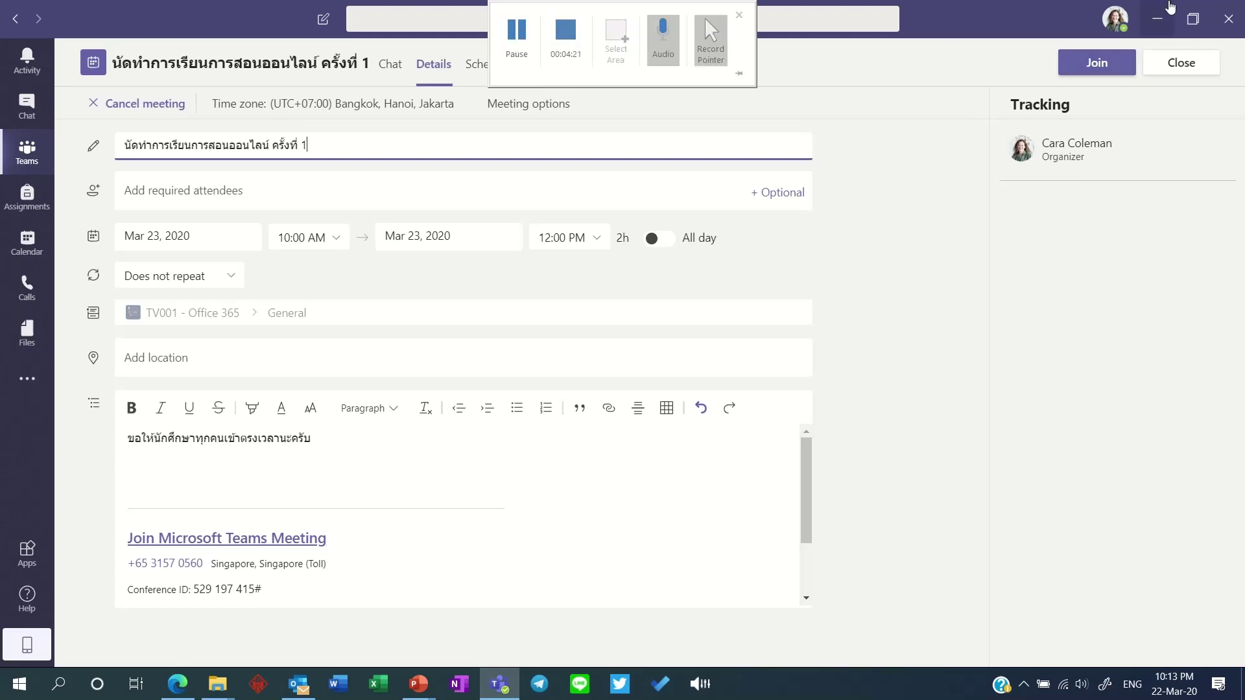
{"action": "left_click", "coordinate": [1097, 64]}
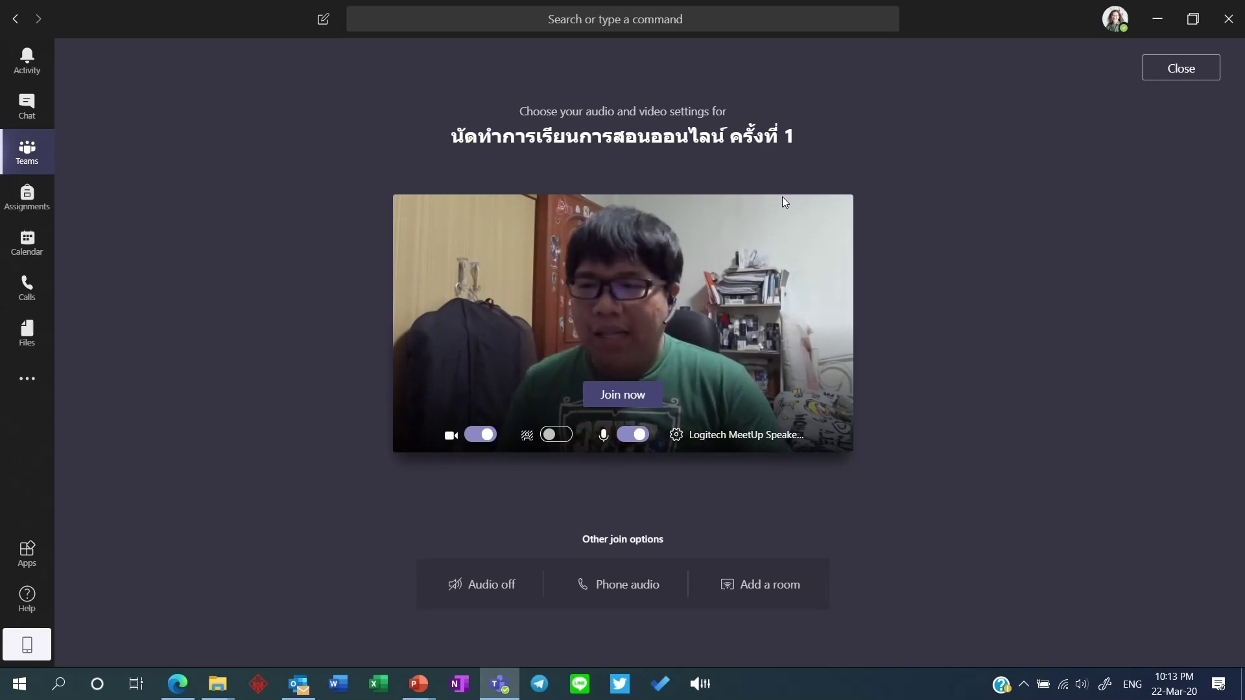
Try the camera off and on, and enable background blur for the meeting with the camera on
{"action": "left_click", "coordinate": [554, 434]}
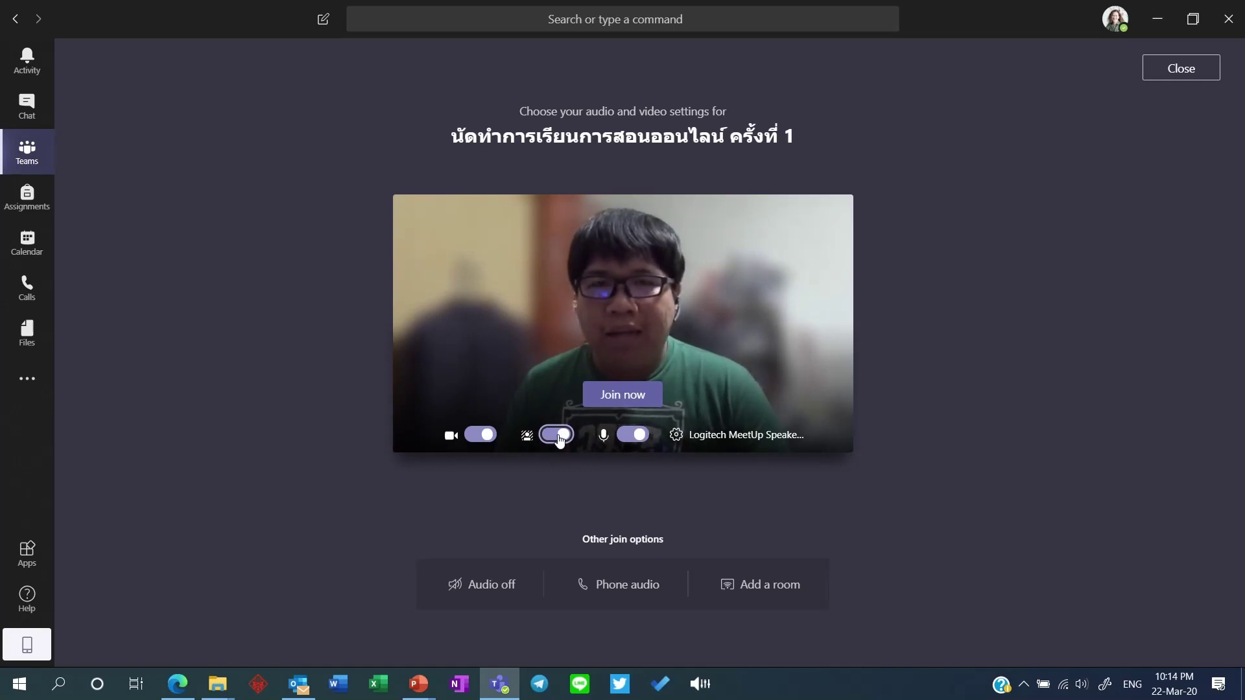
{"action": "left_click", "coordinate": [485, 435]}
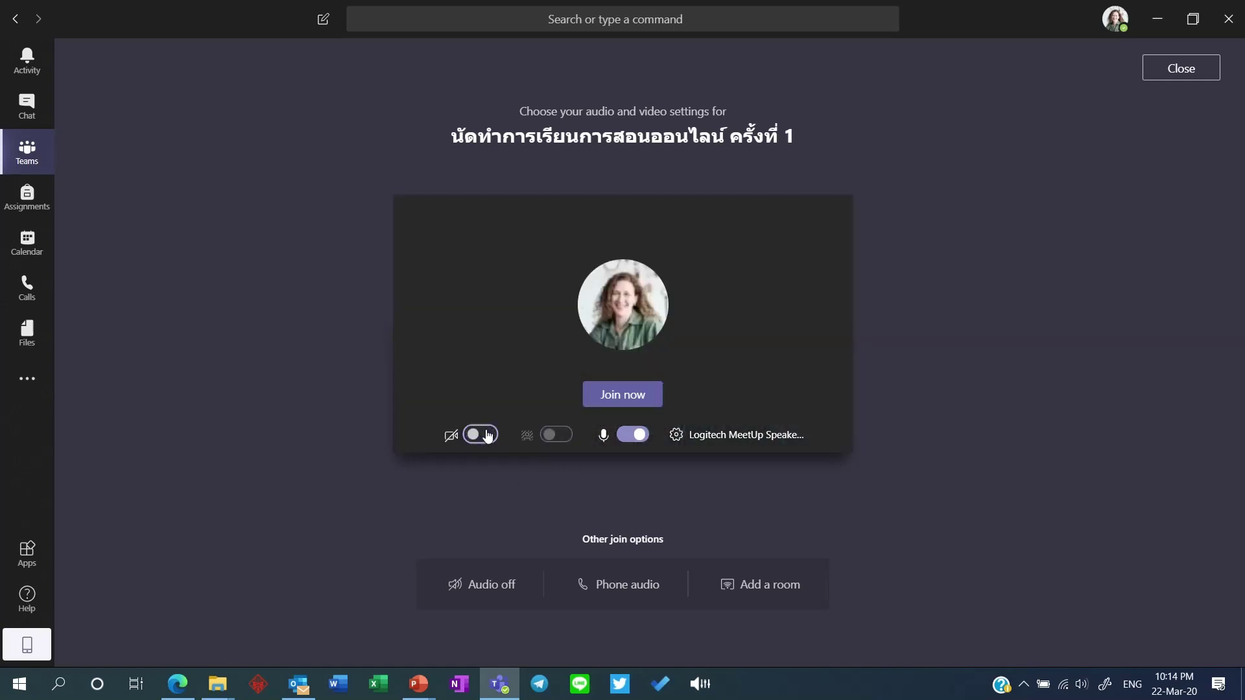
{"action": "left_click", "coordinate": [488, 435]}
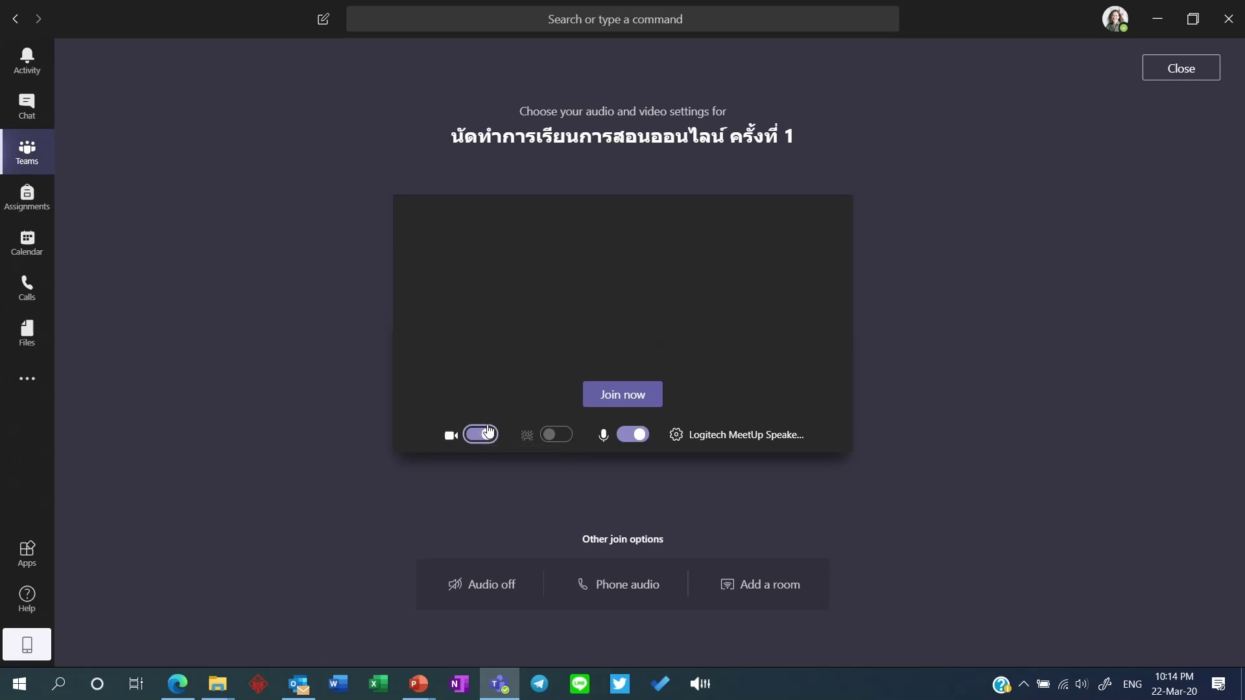
{"action": "left_click", "coordinate": [548, 436]}
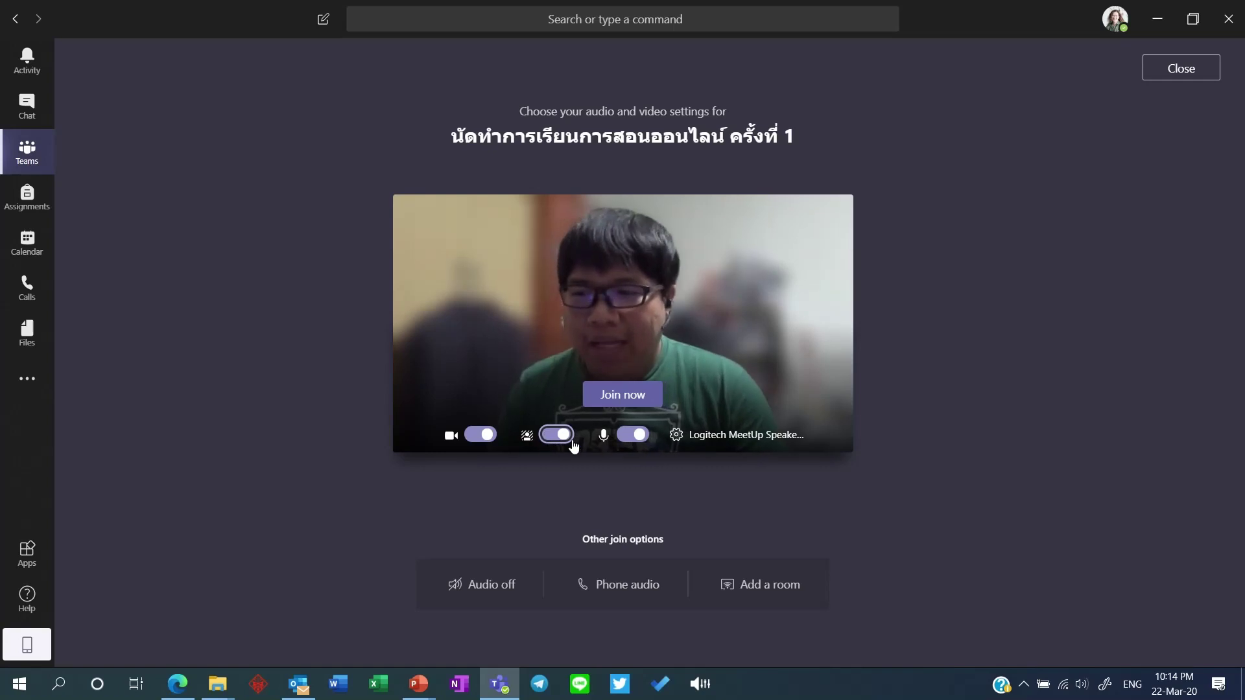
Test muting the microphone, leave it unmuted, and enter the meeting
{"action": "left_click", "coordinate": [633, 435]}
{"action": "left_click", "coordinate": [623, 452]}
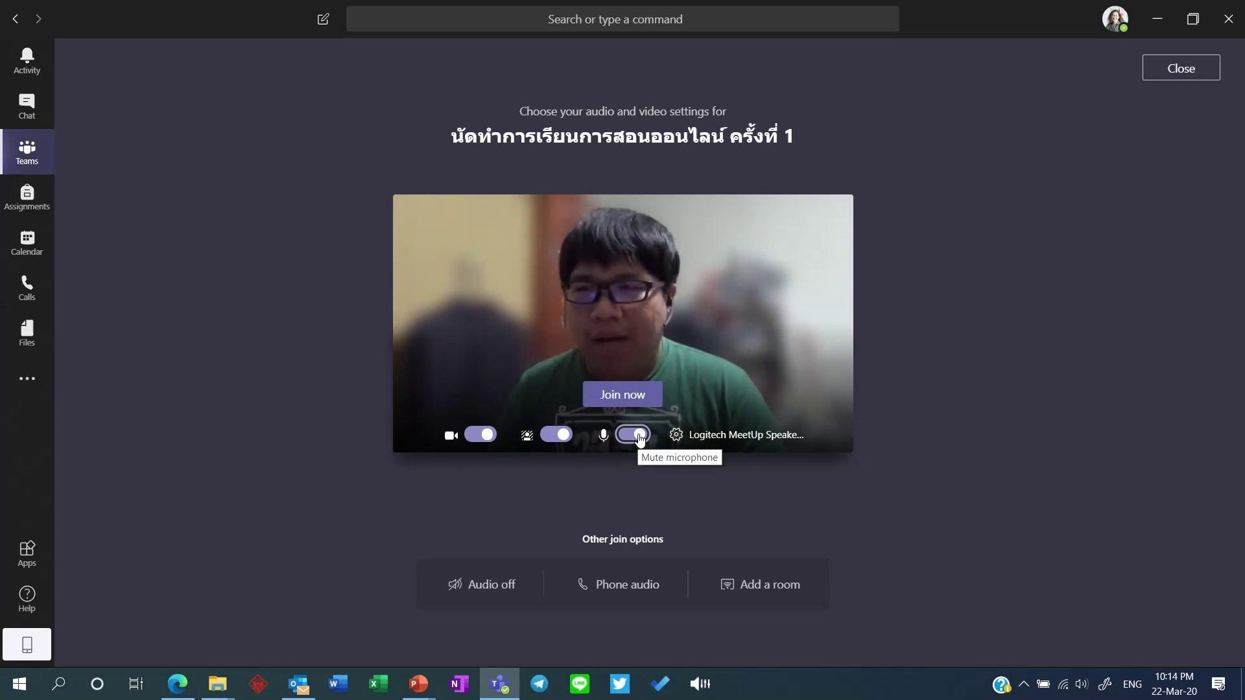
{"action": "left_click", "coordinate": [639, 438]}
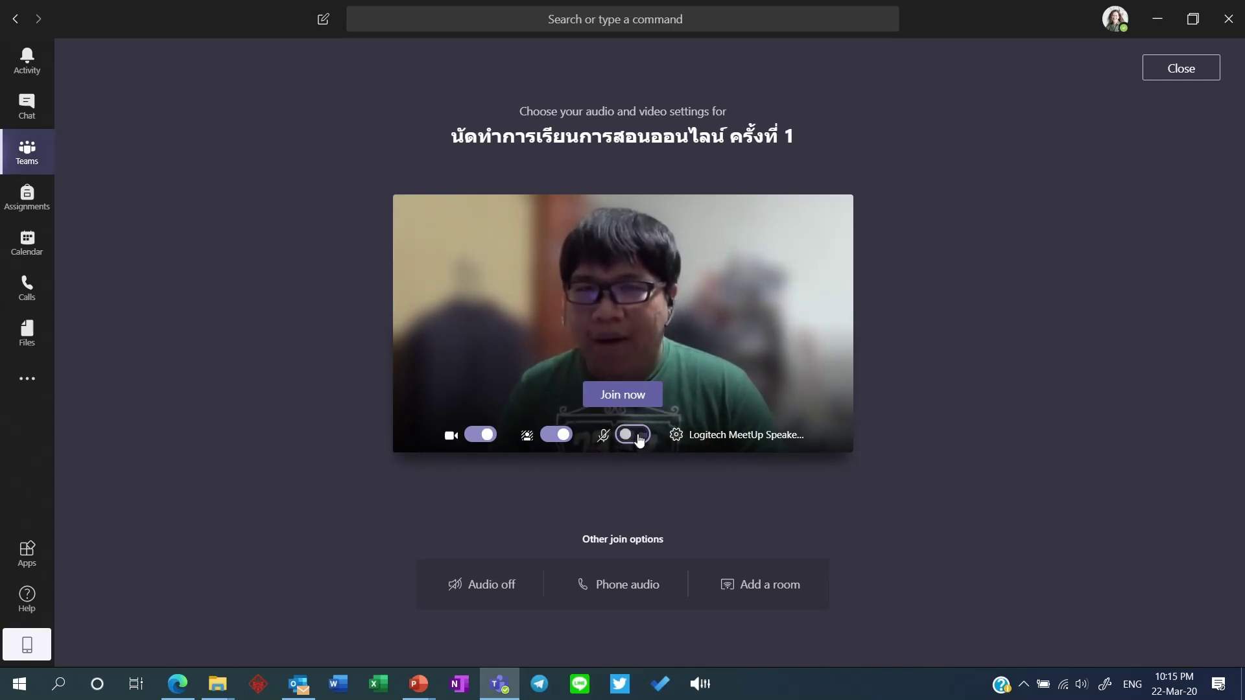
{"action": "left_click", "coordinate": [640, 438]}
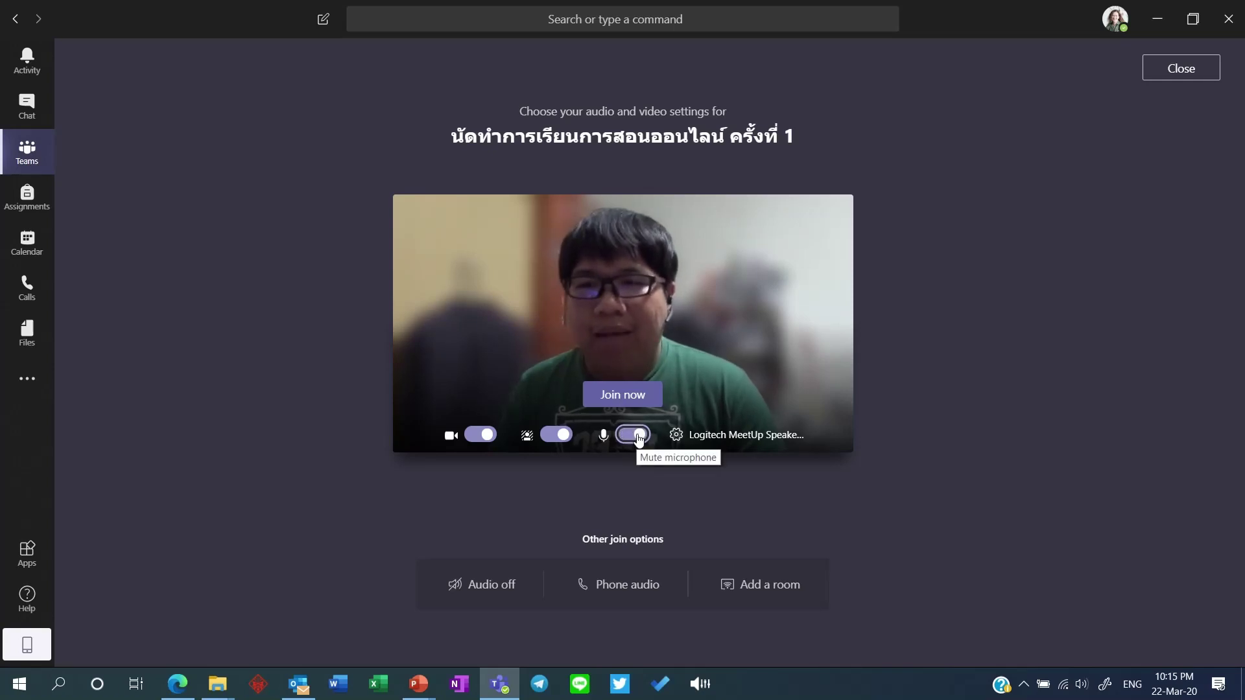
{"action": "left_click", "coordinate": [644, 396]}
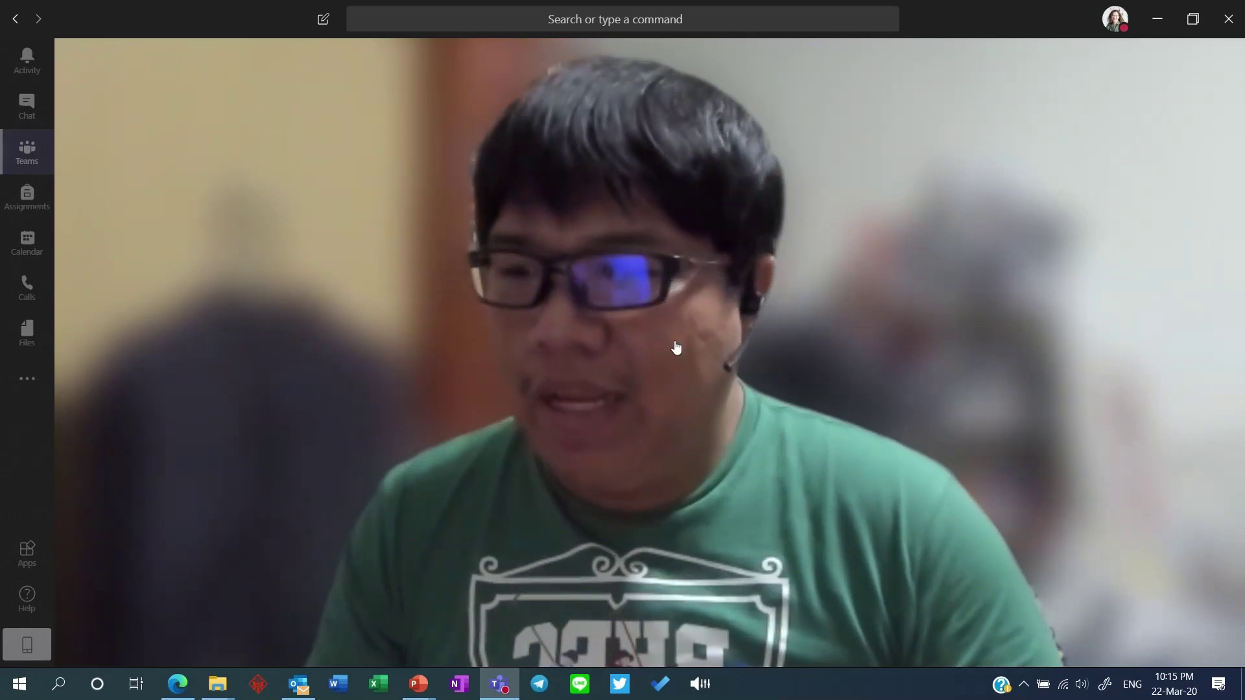
Turn off the camera in the meeting
{"action": "mouse_move", "coordinate": [672, 333]}
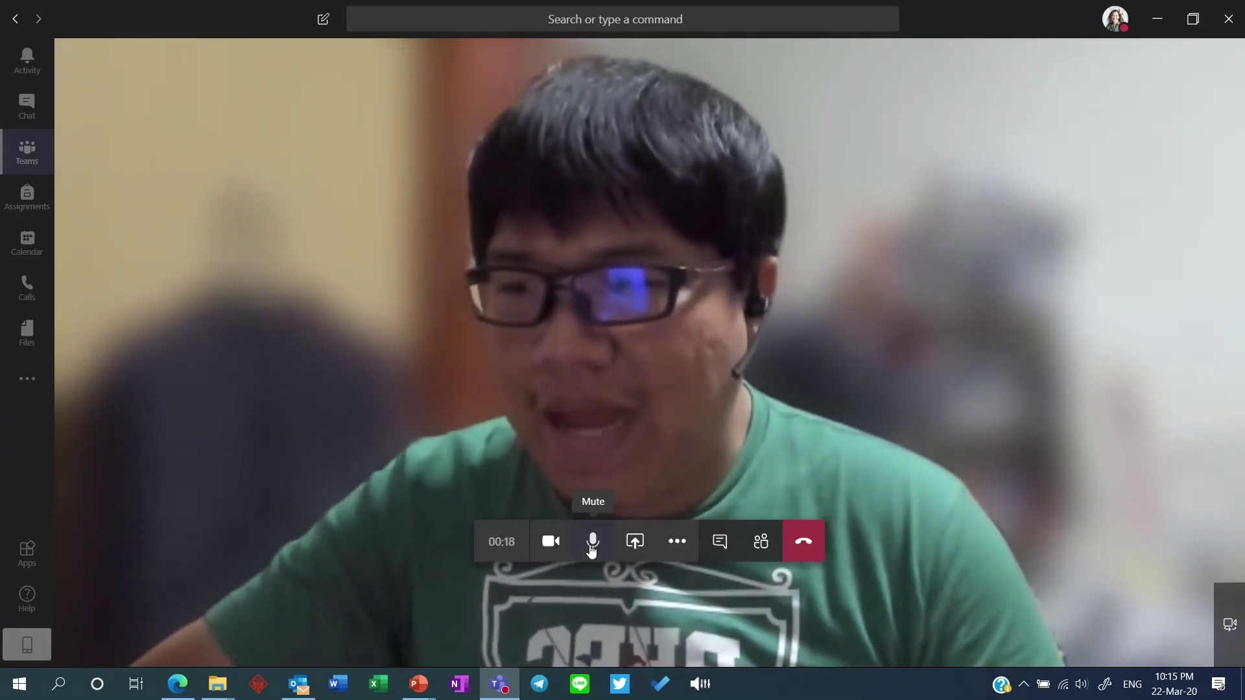
{"action": "left_click", "coordinate": [546, 559]}
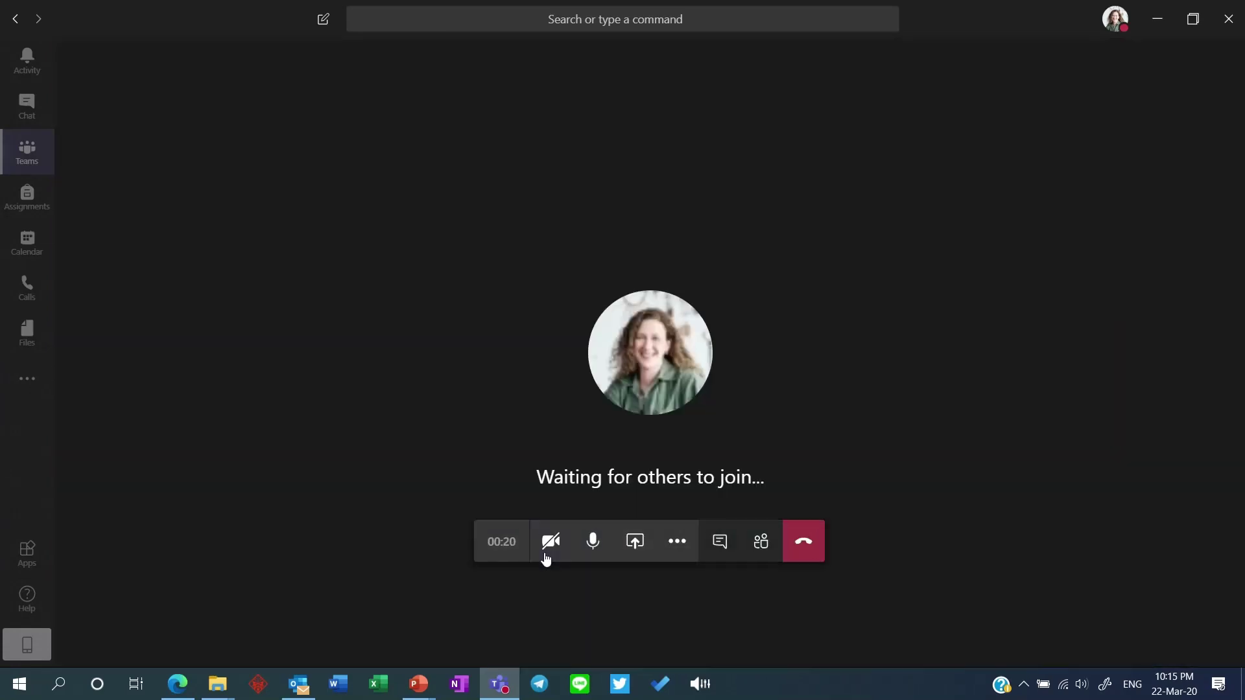
Review the available sharing sources and share only the Presentation1 - PowerPoint window in the meeting
{"action": "left_click", "coordinate": [634, 545]}
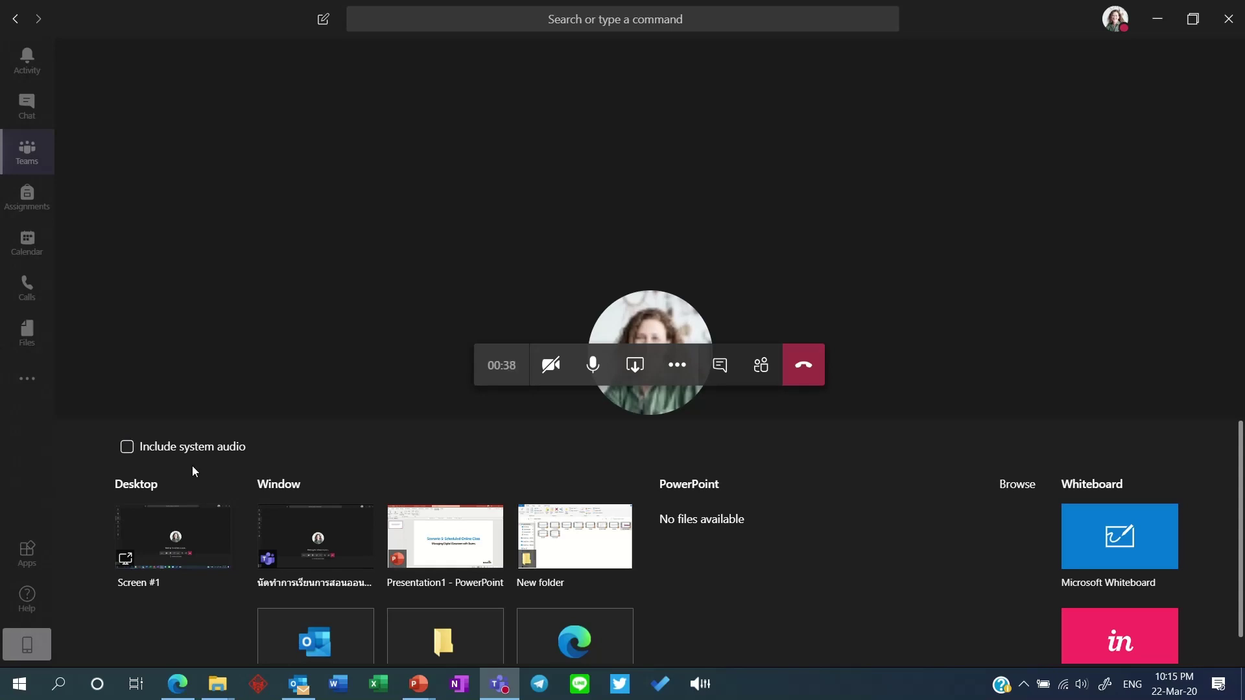
{"action": "scroll", "coordinate": [344, 530], "scroll_direction": "down", "scroll_amount": 3}
{"action": "scroll", "coordinate": [338, 530], "scroll_direction": "up", "scroll_amount": 1}
{"action": "scroll", "coordinate": [335, 531], "scroll_direction": "down", "scroll_amount": 1}
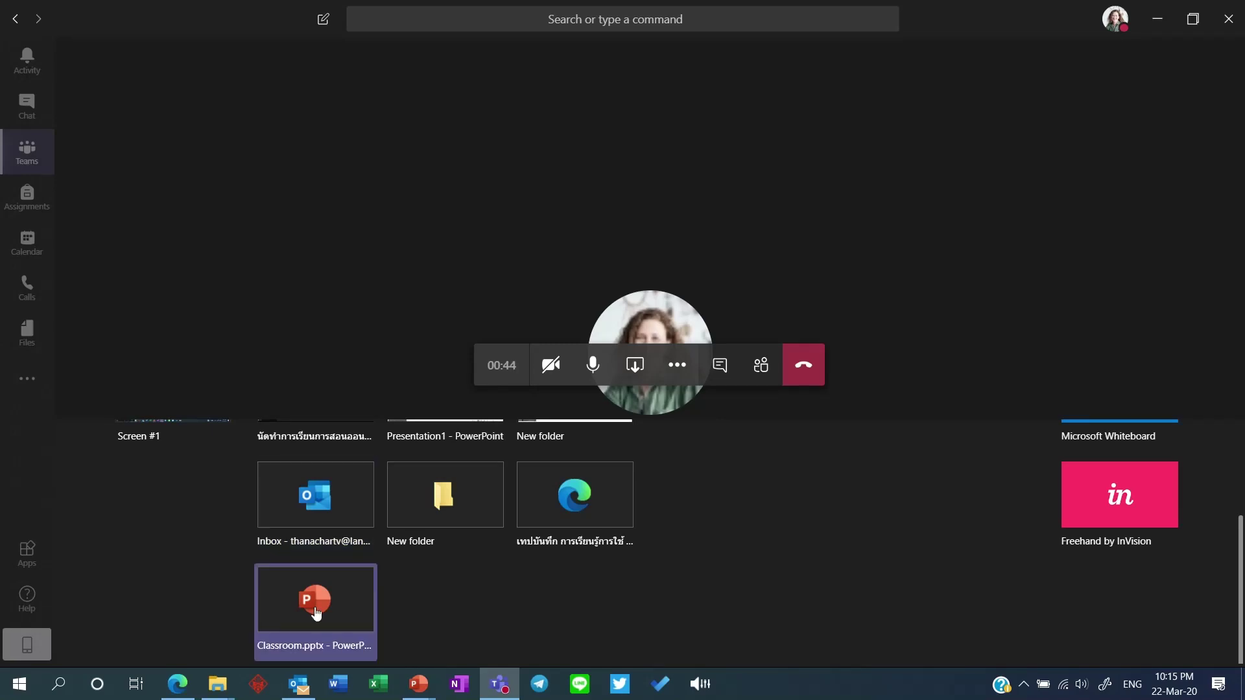
{"action": "scroll", "coordinate": [316, 613], "scroll_direction": "up", "scroll_amount": 3}
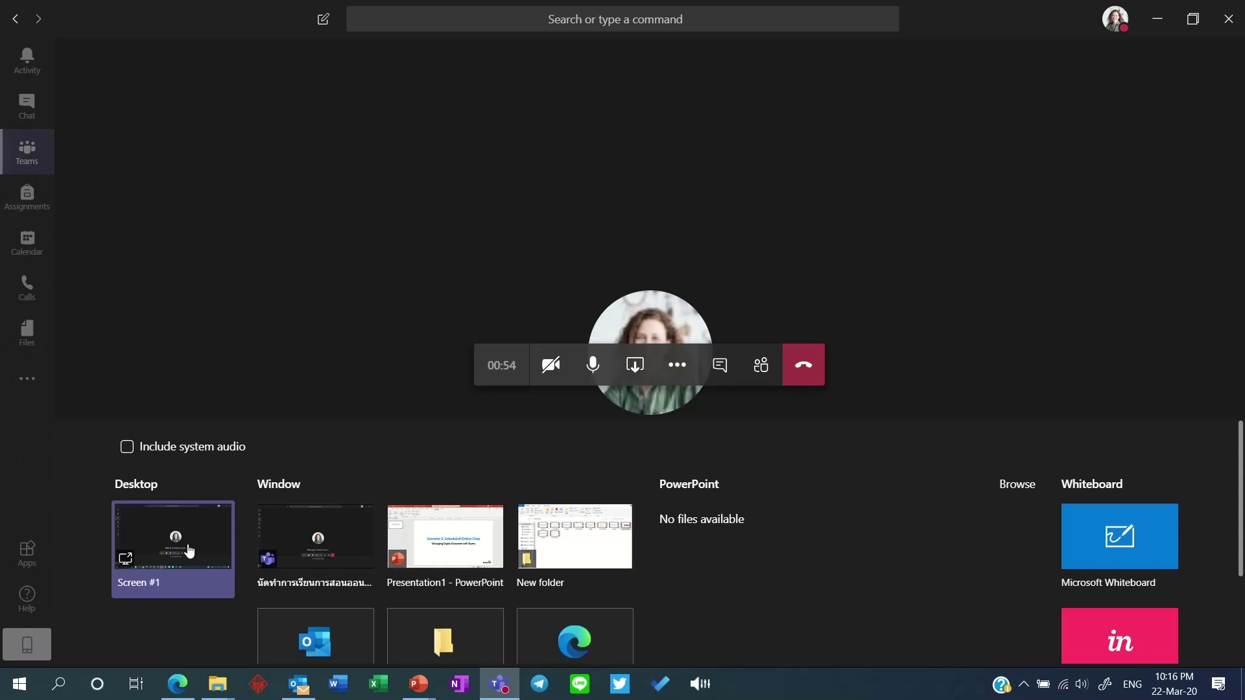
{"action": "scroll", "coordinate": [188, 544], "scroll_direction": "down", "scroll_amount": 1}
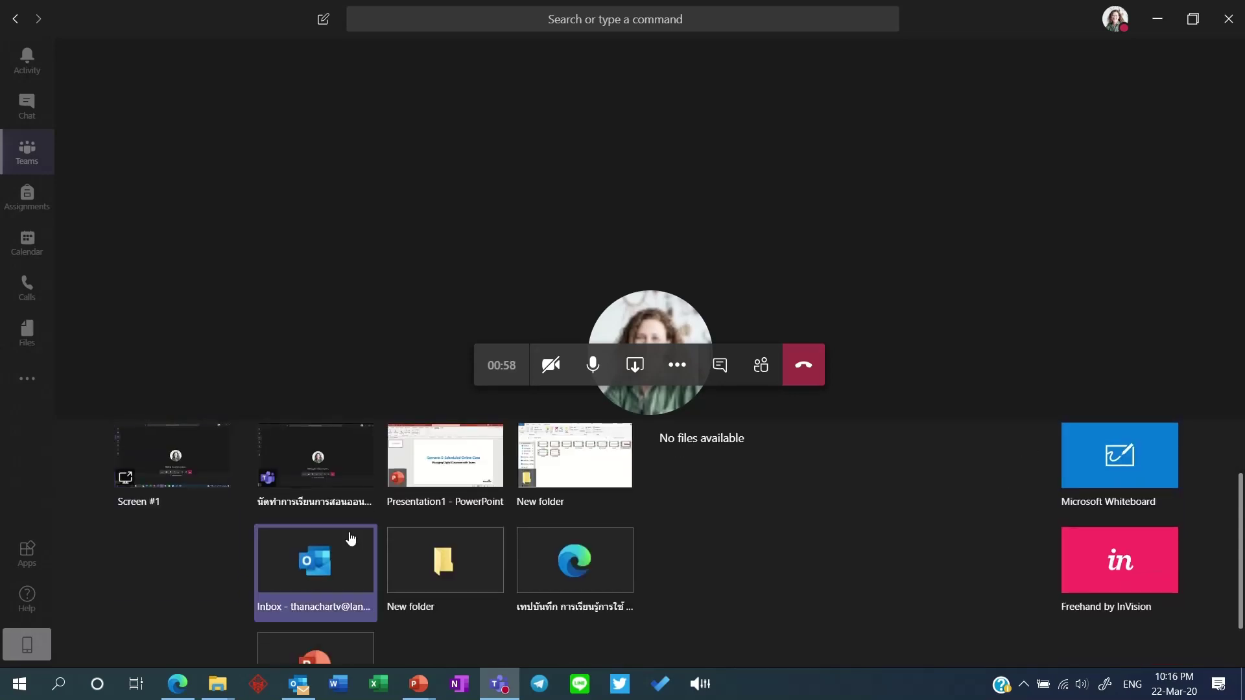
{"action": "scroll", "coordinate": [348, 541], "scroll_direction": "down", "scroll_amount": 1}
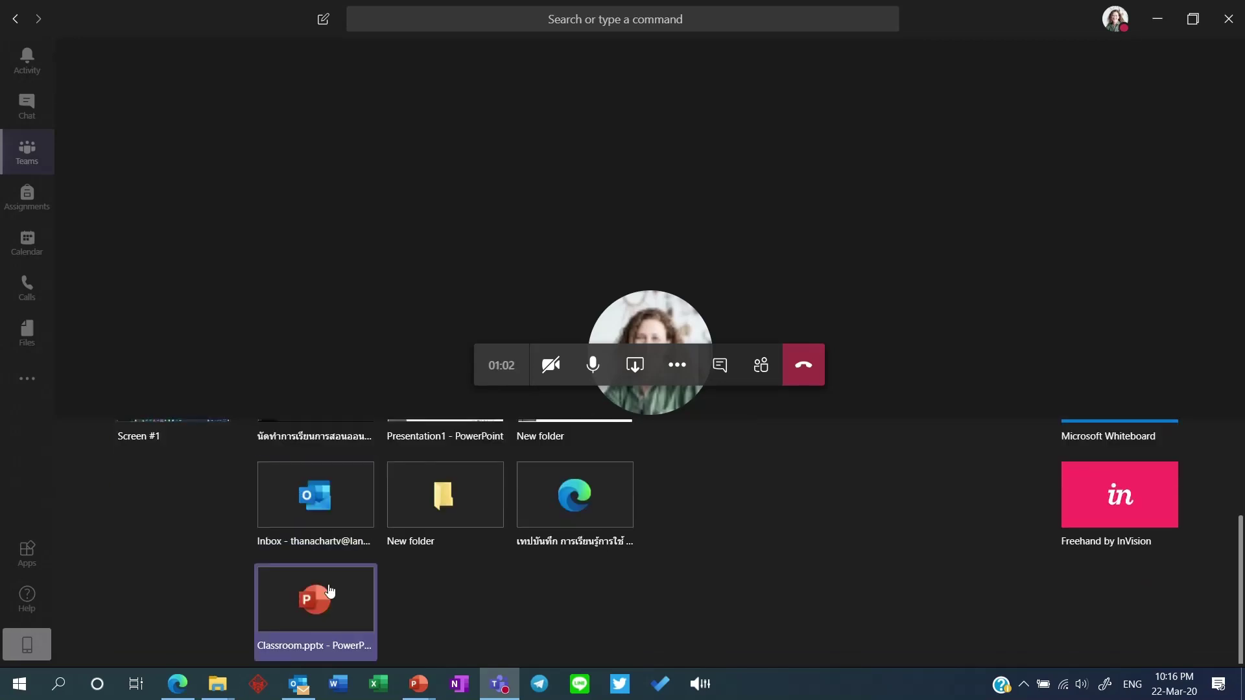
{"action": "scroll", "coordinate": [329, 591], "scroll_direction": "up", "scroll_amount": 2}
{"action": "left_click", "coordinate": [434, 552]}
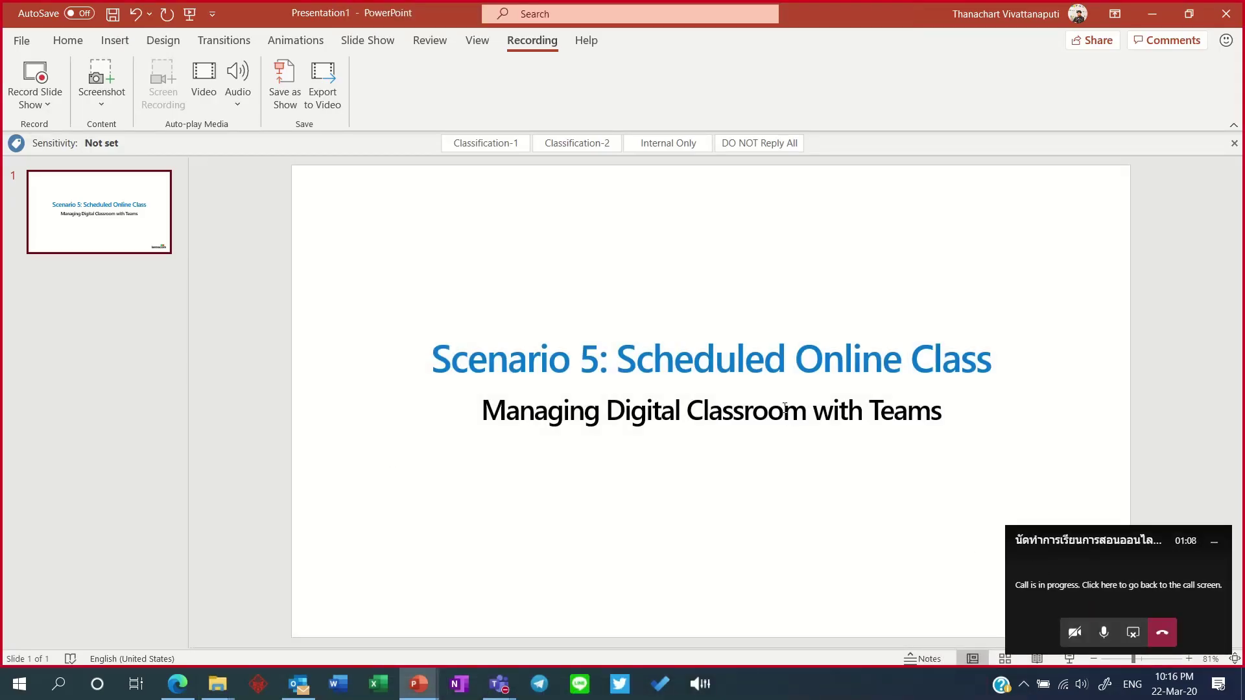
Minimize the floating call window, and try opening and moving Word over the shared PowerPoint window before closing it
{"action": "left_click", "coordinate": [1214, 540]}
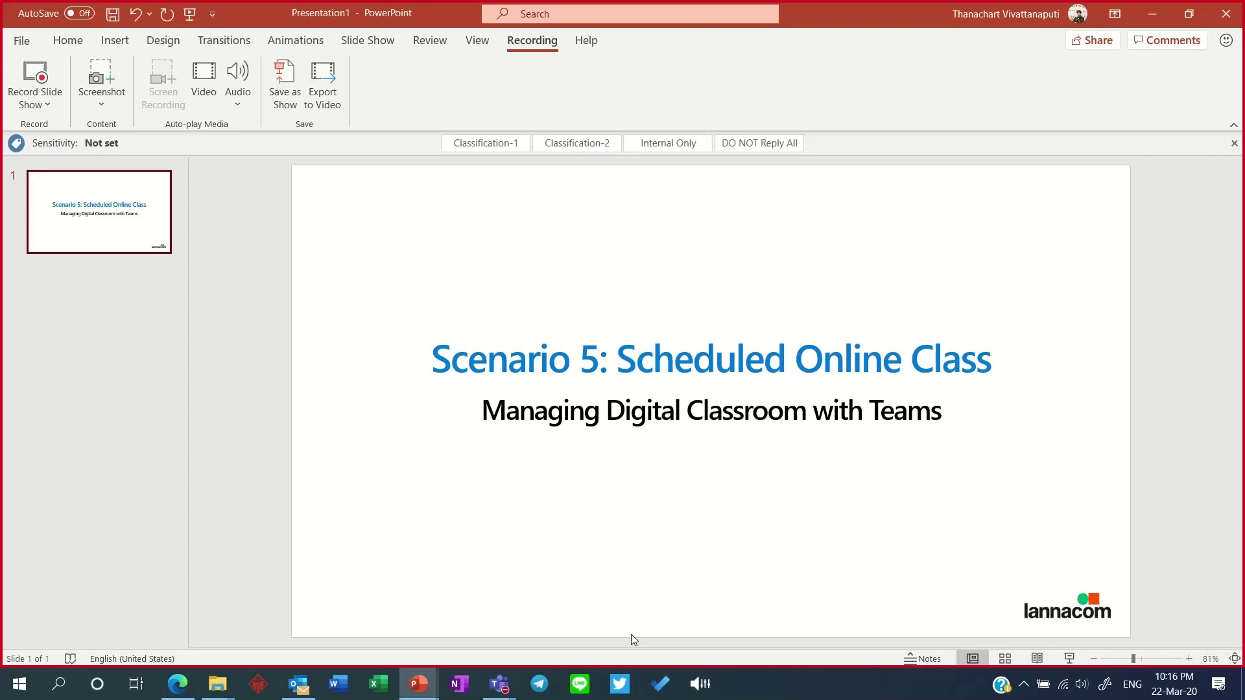
{"action": "left_click", "coordinate": [338, 684]}
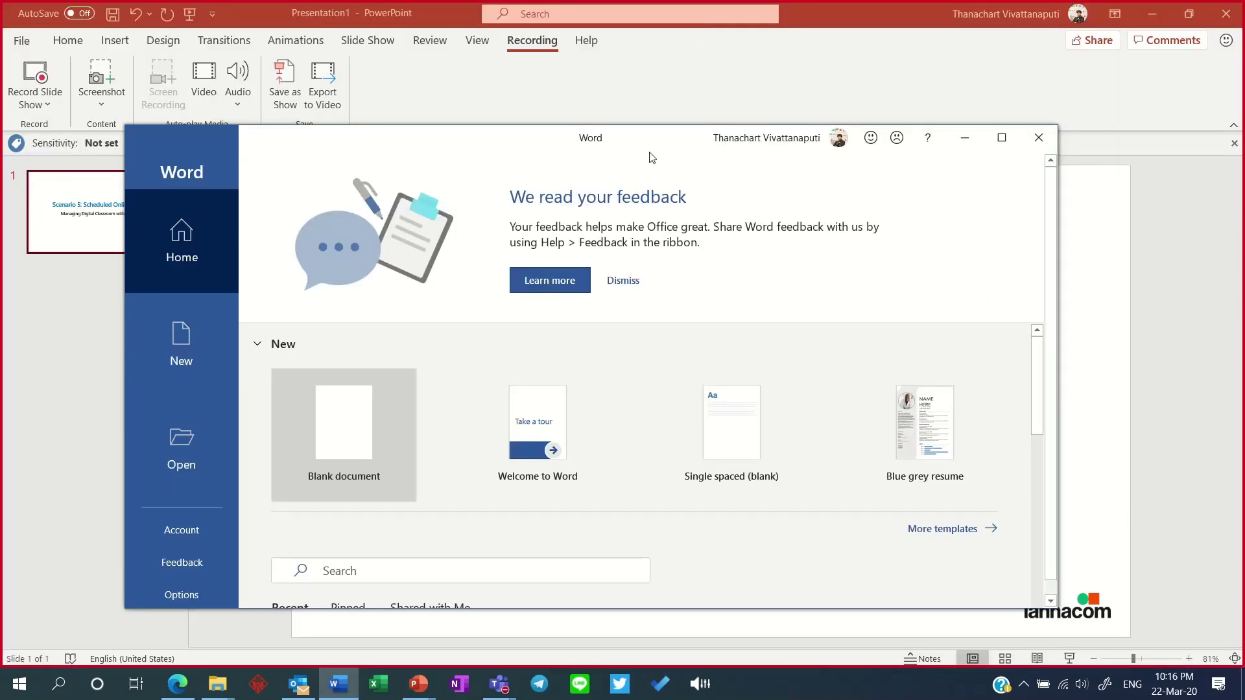
{"action": "left_click_drag", "start_coordinate": [652, 157], "coordinate": [676, 120]}
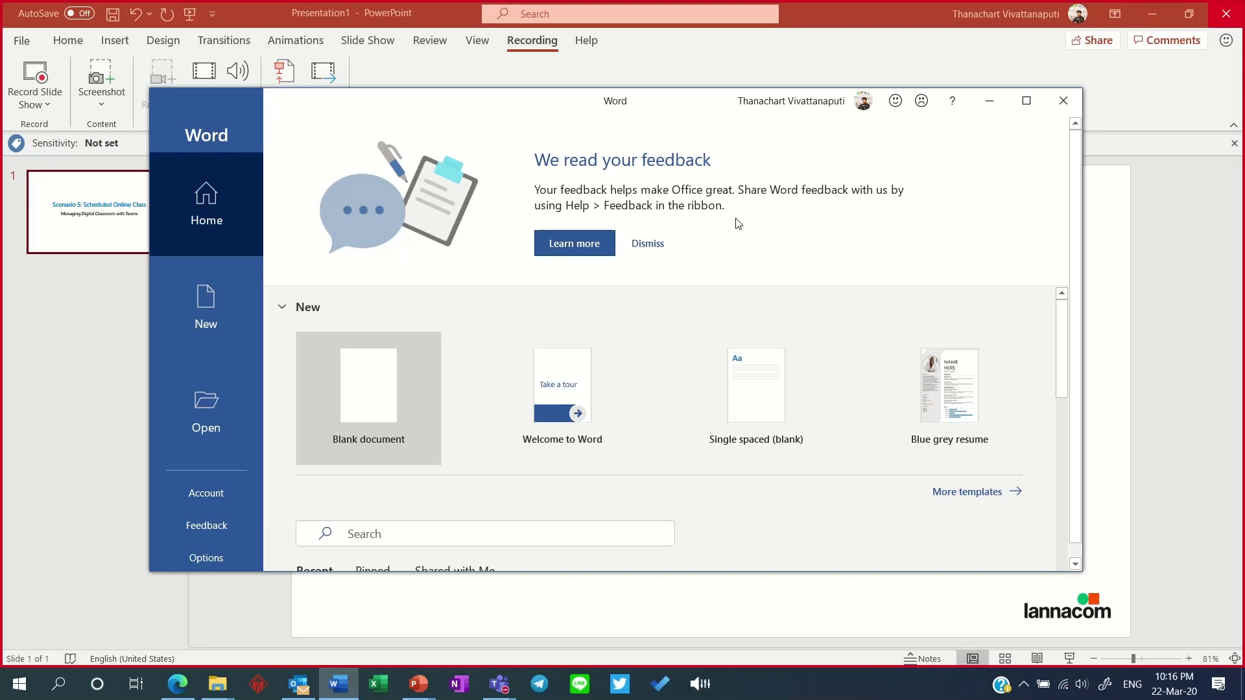
{"action": "left_click", "coordinate": [1064, 102]}
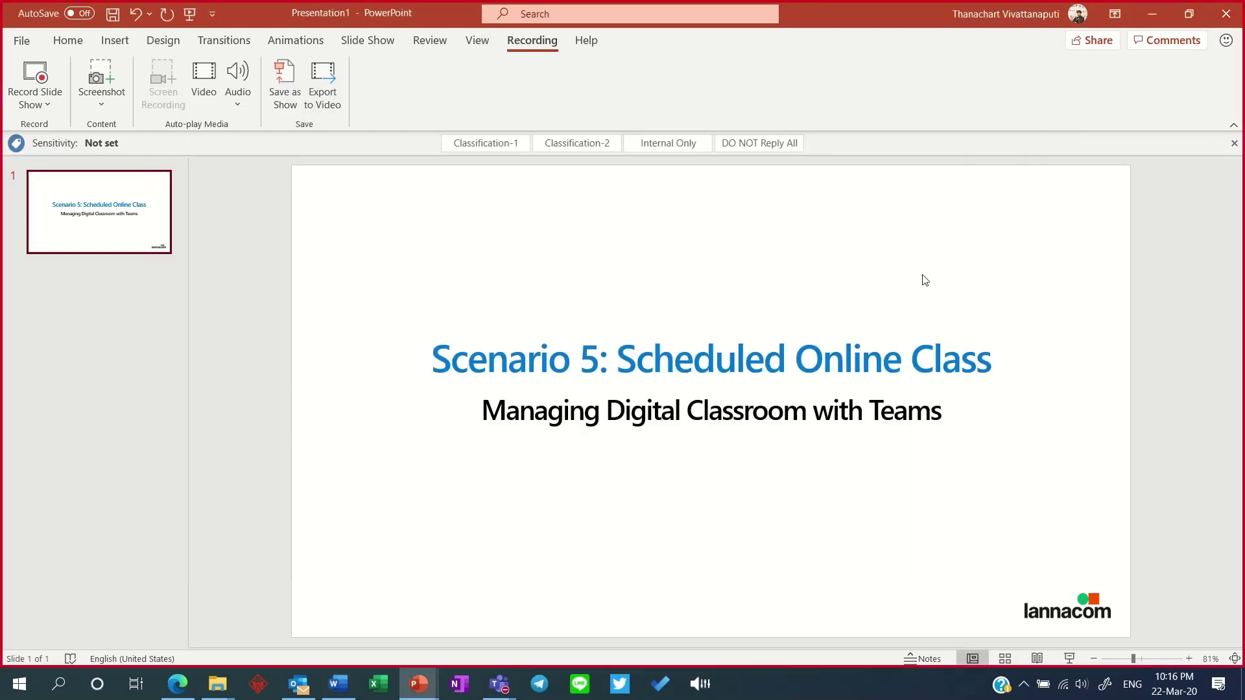
Return to the Teams meeting and replace the shared PowerPoint window with the whole desktop, Screen #1, including system audio
{"action": "mouse_move", "coordinate": [499, 685]}
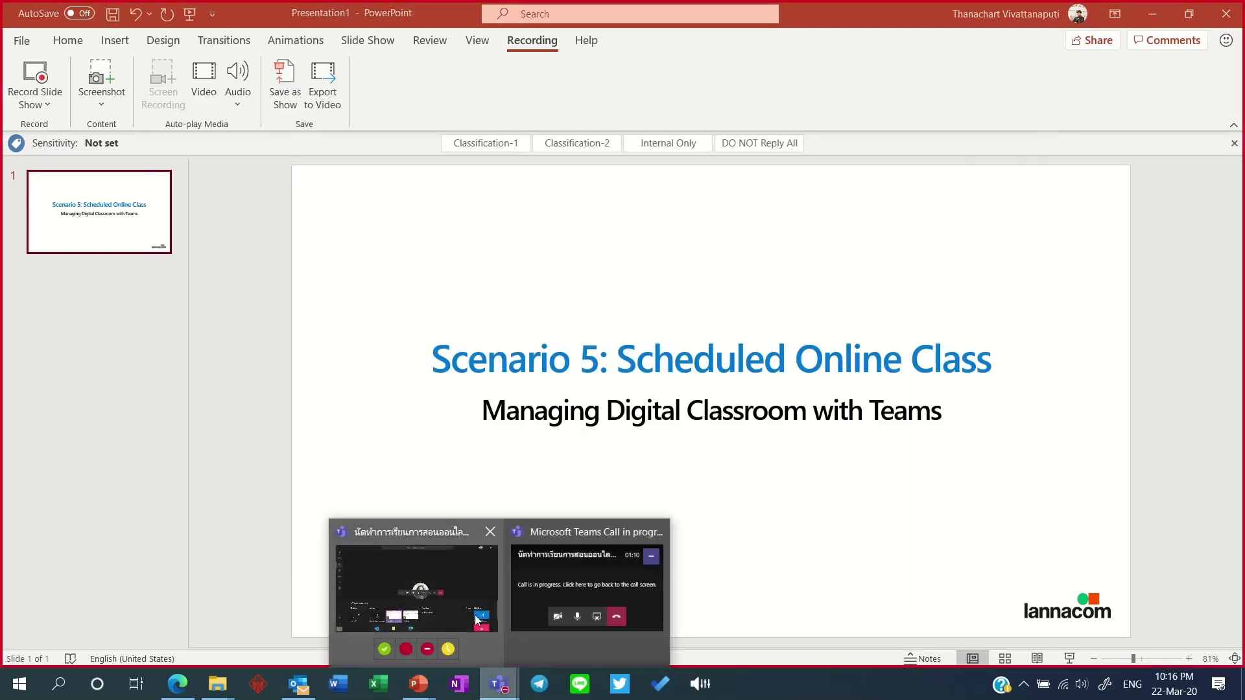
{"action": "left_click", "coordinate": [466, 576]}
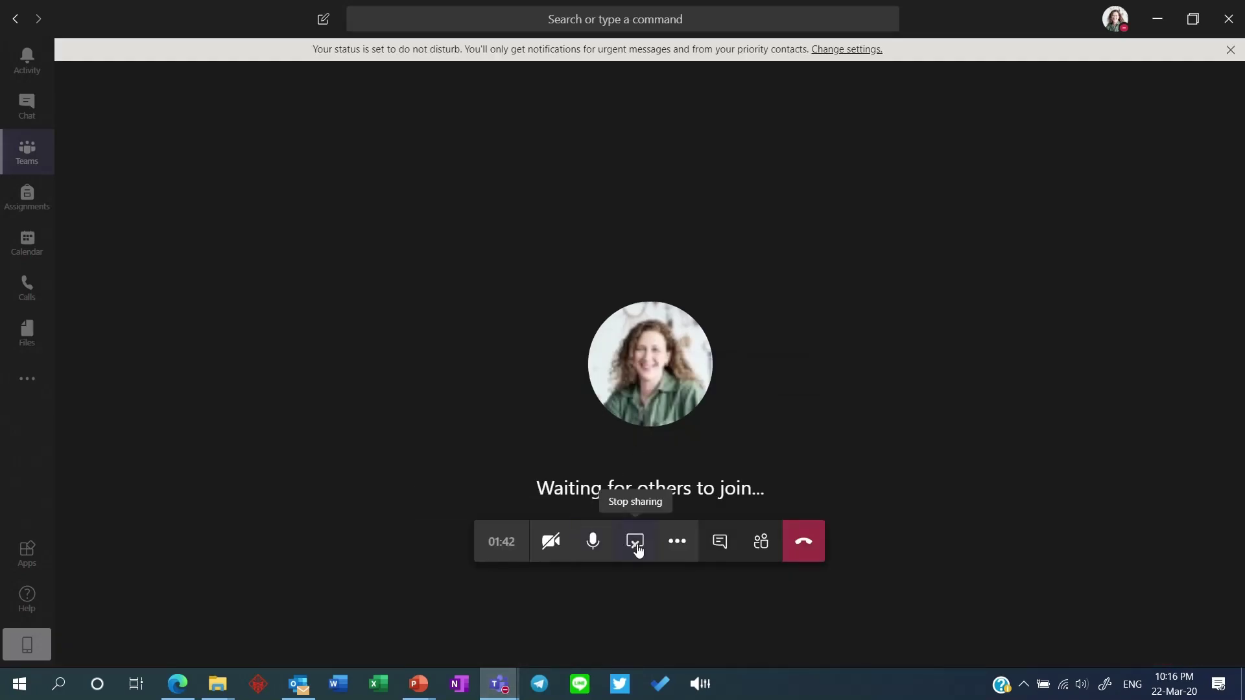
{"action": "left_click", "coordinate": [635, 542]}
{"action": "left_click", "coordinate": [636, 541]}
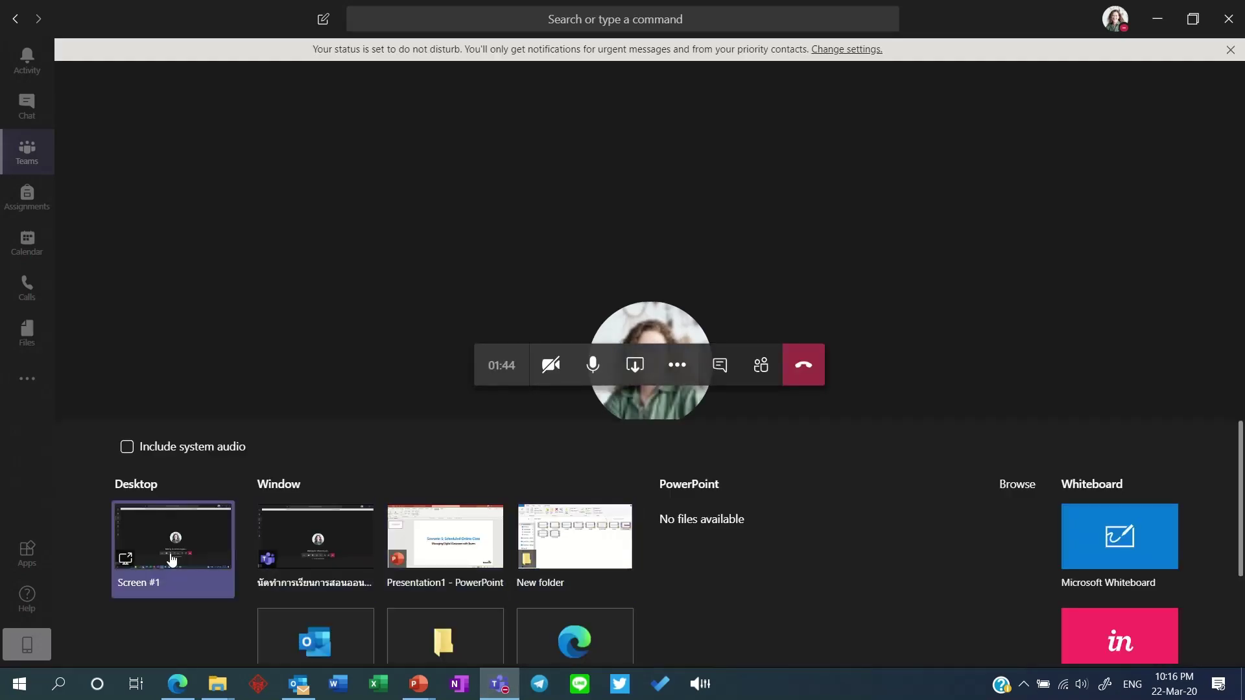
{"action": "left_click", "coordinate": [183, 453]}
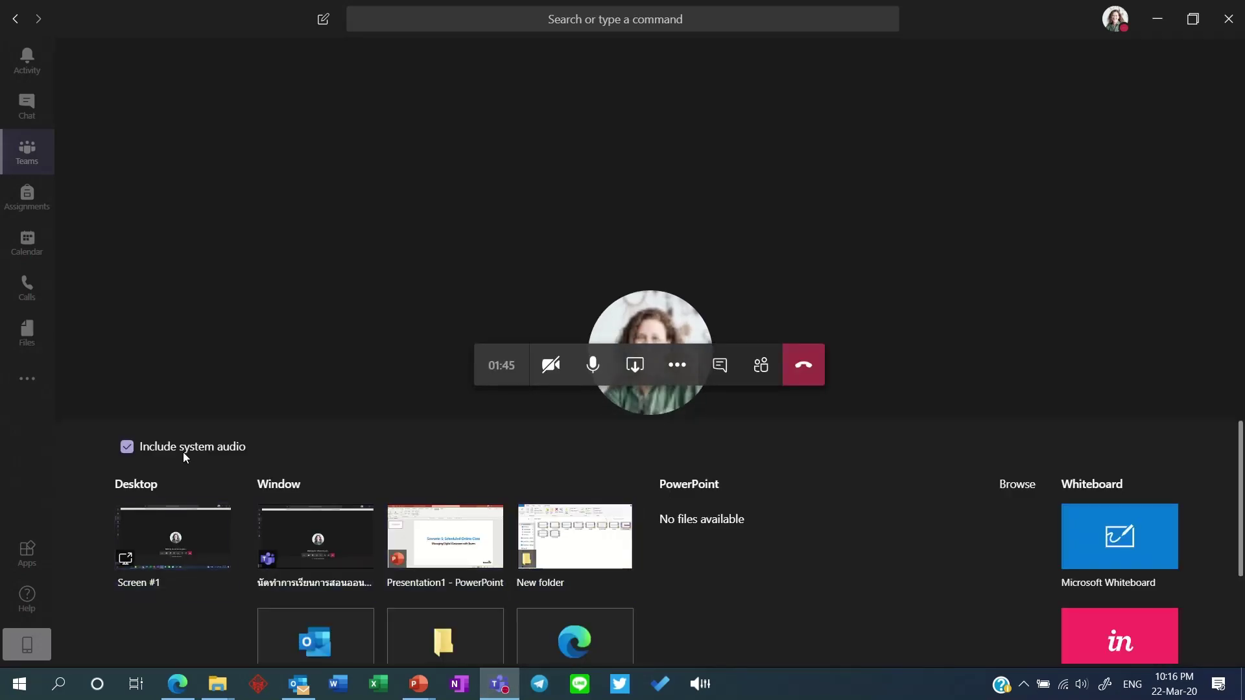
{"action": "left_click", "coordinate": [185, 543]}
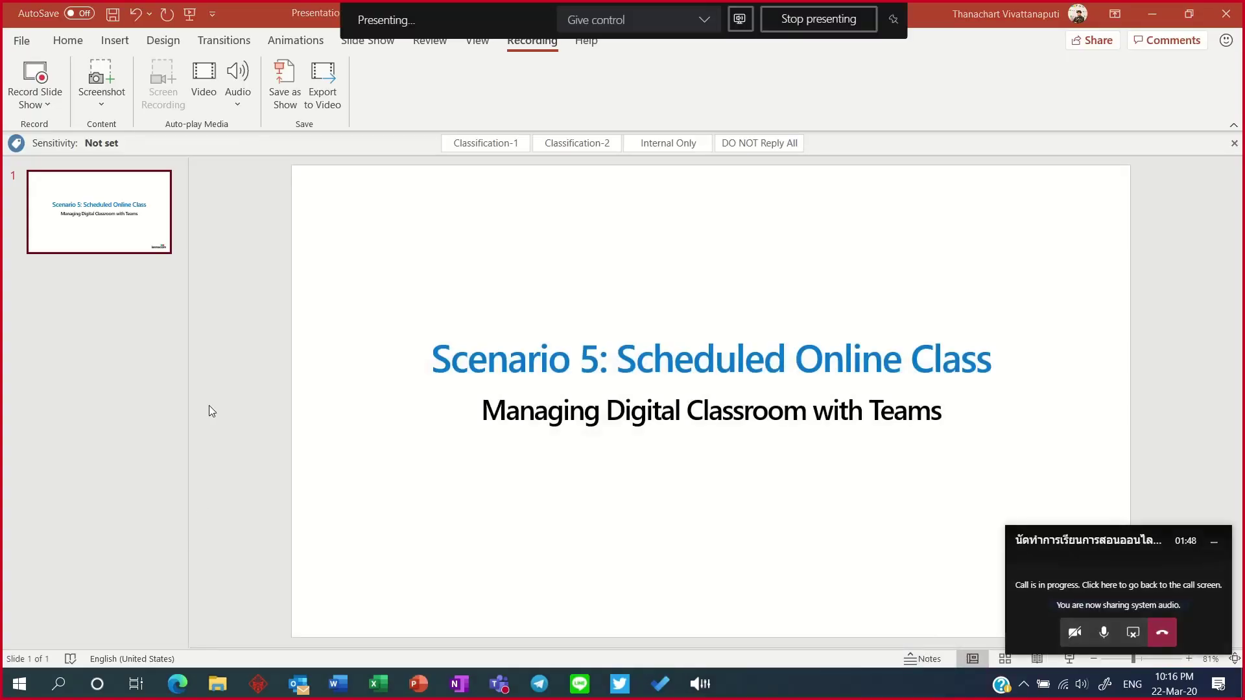
Demonstrate the desktop share by opening Word, moving its window slightly, and closing it
{"action": "left_click", "coordinate": [337, 683]}
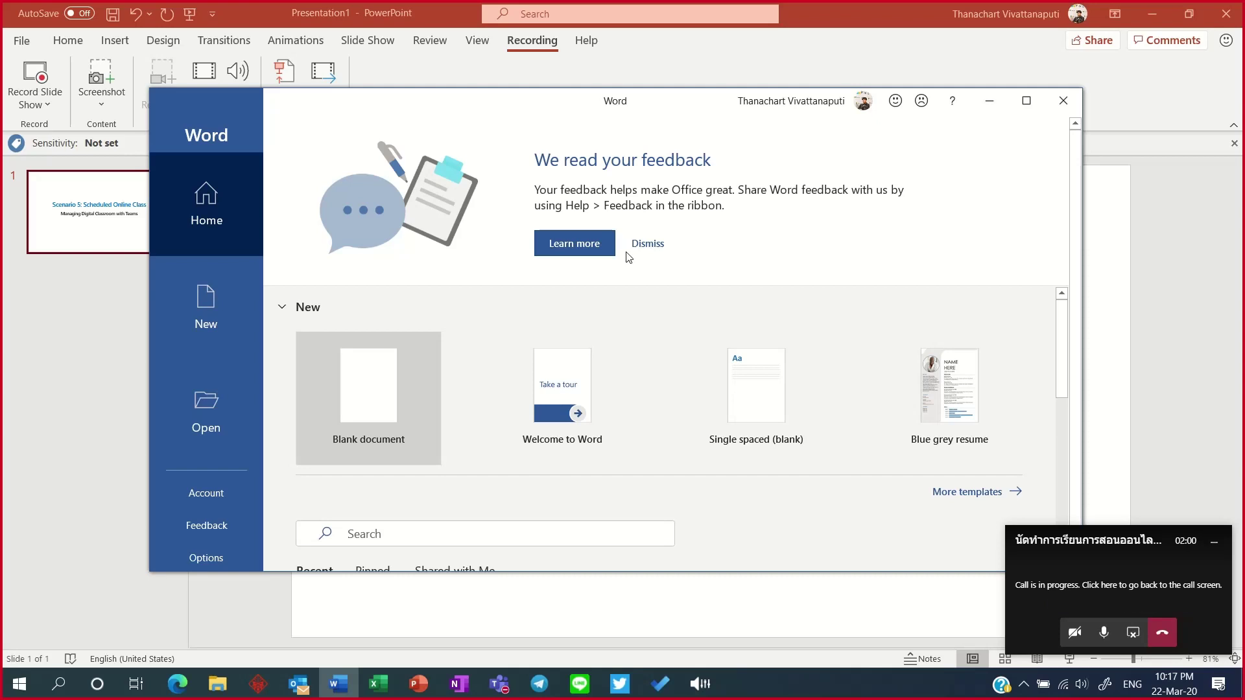
{"action": "mouse_move", "coordinate": [570, 111]}
{"action": "left_mouse_down"}
{"action": "mouse_move", "coordinate": [616, 119]}
{"action": "mouse_move", "coordinate": [592, 119]}
{"action": "left_mouse_up"}
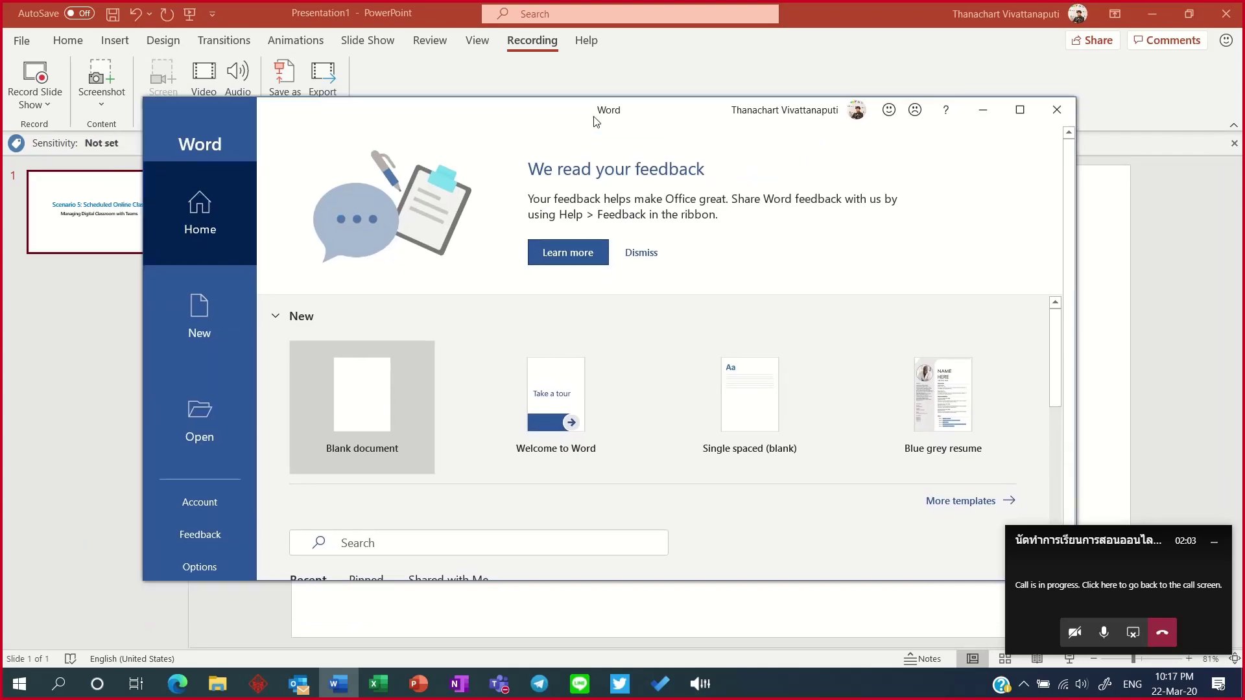
{"action": "left_click", "coordinate": [1048, 120]}
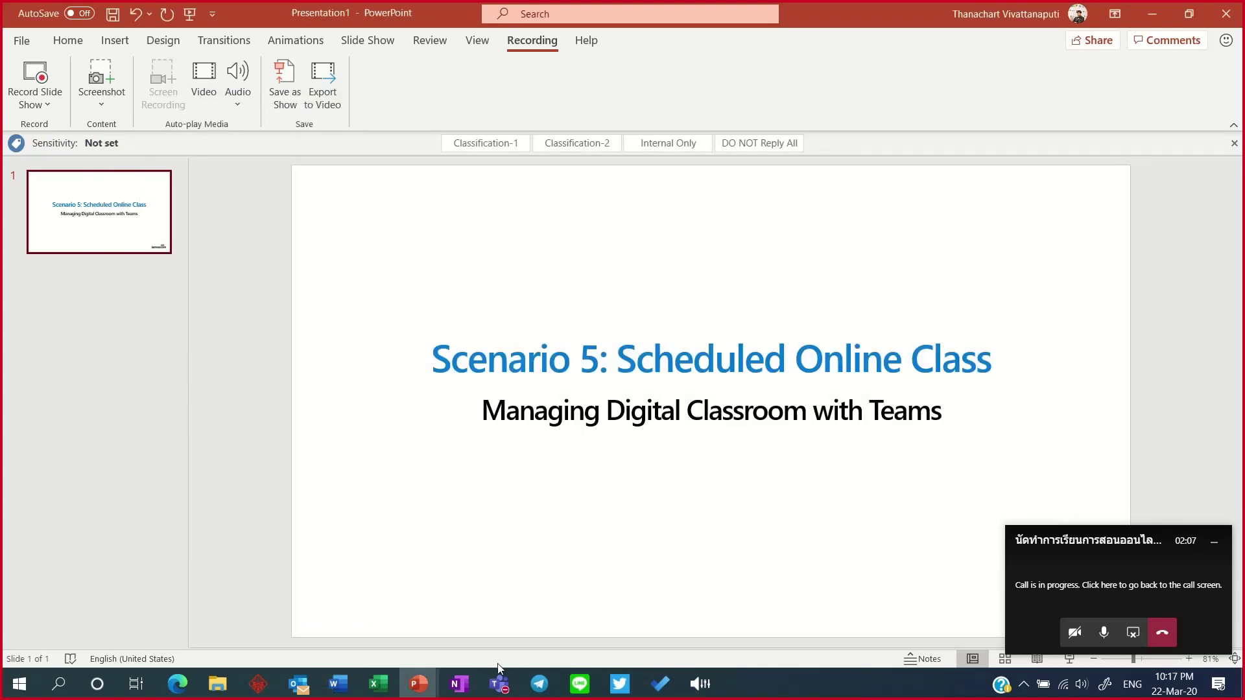
Return to the Teams meeting and stop sharing the desktop
{"action": "mouse_move", "coordinate": [499, 681]}
{"action": "left_click", "coordinate": [473, 574]}
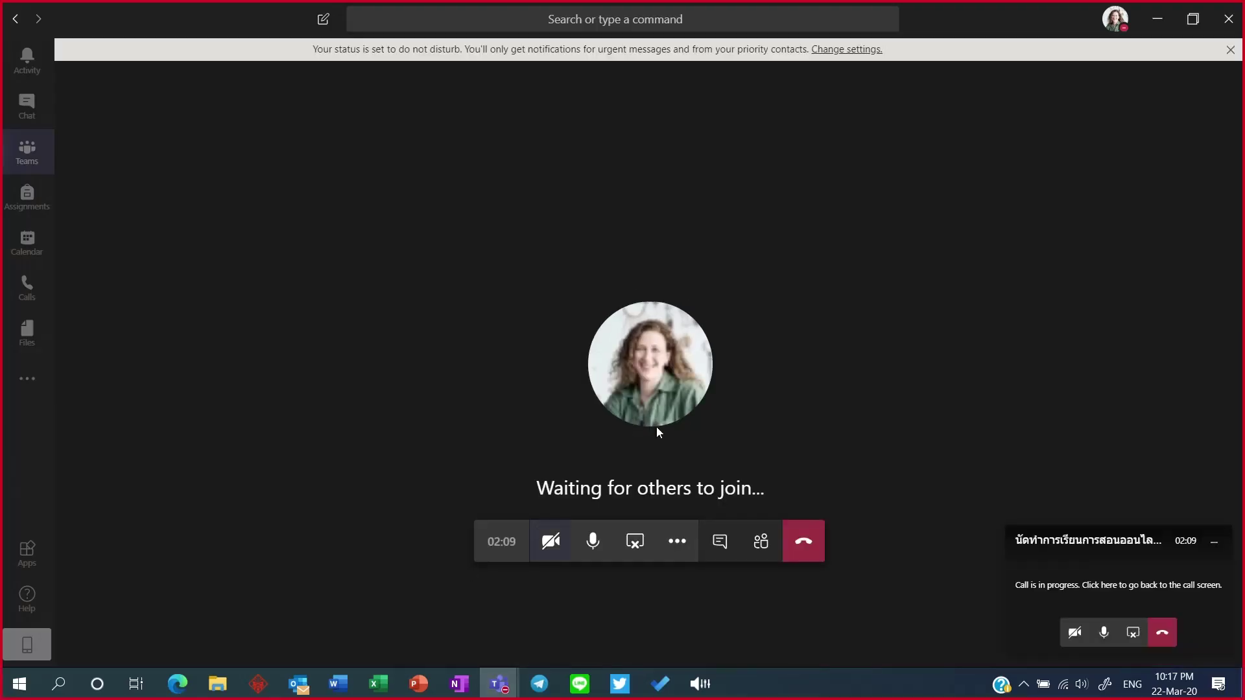
{"action": "left_click", "coordinate": [639, 544]}
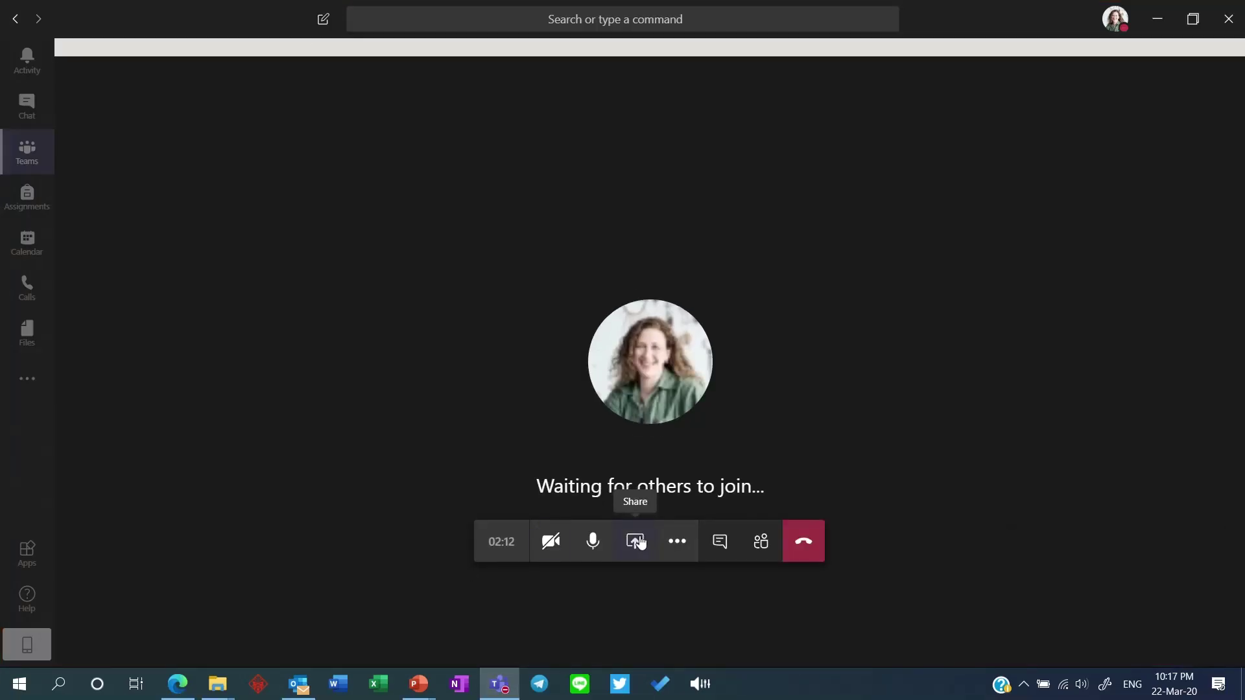
Choose FF0001-01-free-business-model-canvas.pptx from the computer's Desktop folder as the PowerPoint file to share in the meeting
{"action": "left_click", "coordinate": [637, 542]}
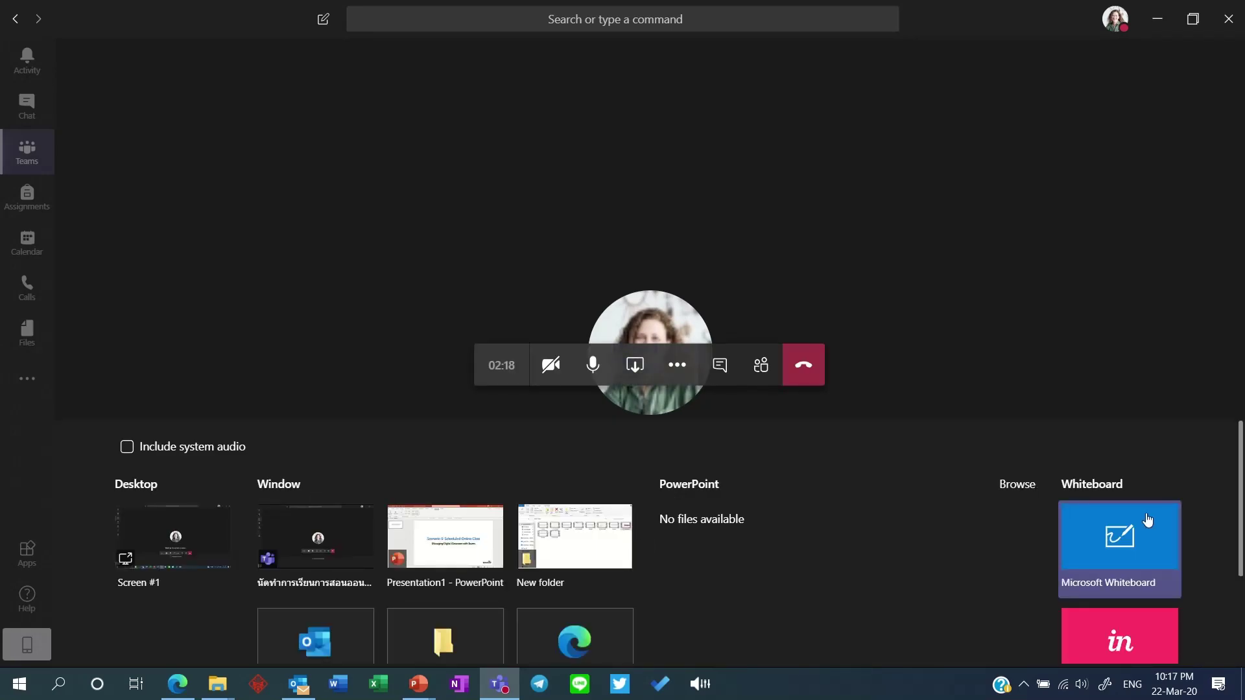
{"action": "left_click", "coordinate": [1006, 488]}
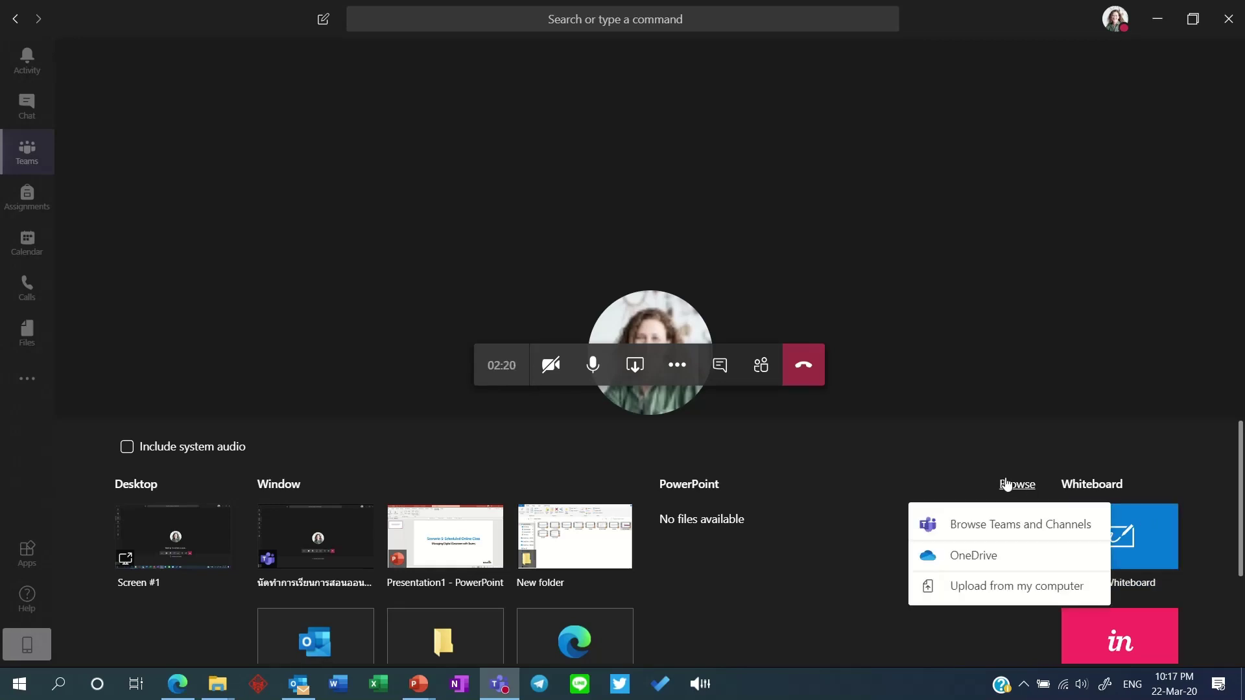
{"action": "left_click", "coordinate": [1002, 589]}
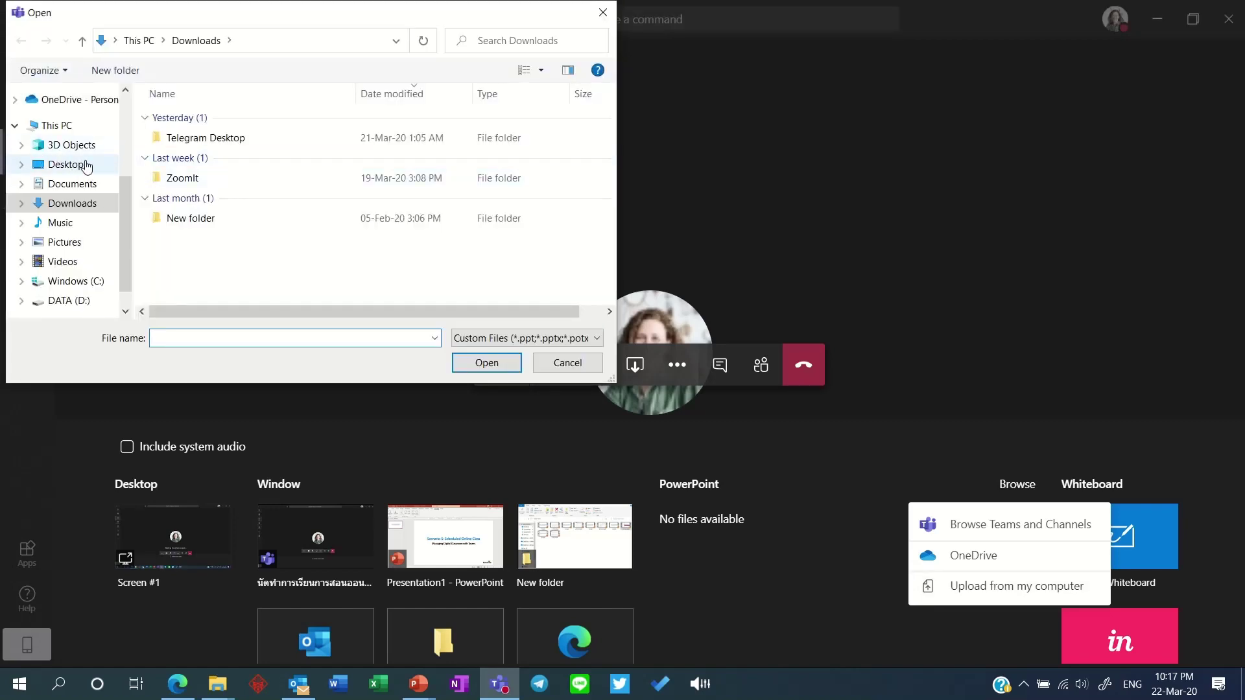
{"action": "left_click", "coordinate": [98, 104]}
{"action": "scroll", "coordinate": [335, 168], "scroll_direction": "down", "scroll_amount": 10}
{"action": "scroll", "coordinate": [65, 129], "scroll_direction": "up", "scroll_amount": 3}
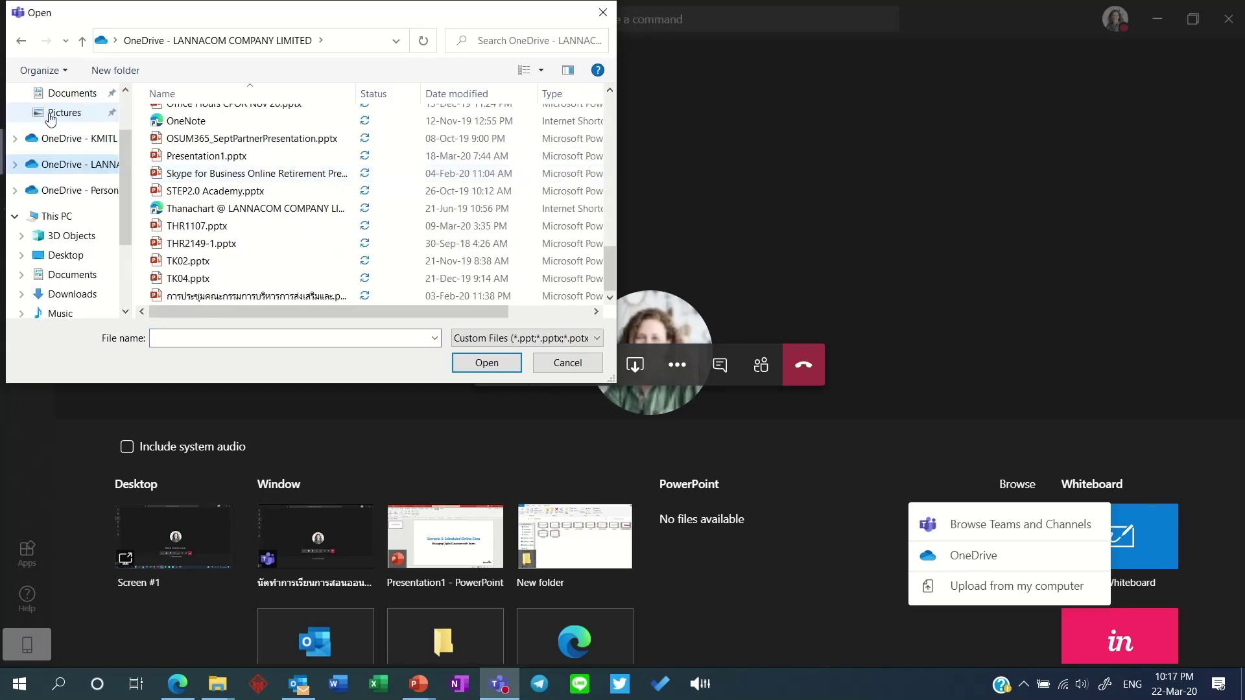
{"action": "left_click", "coordinate": [65, 126]}
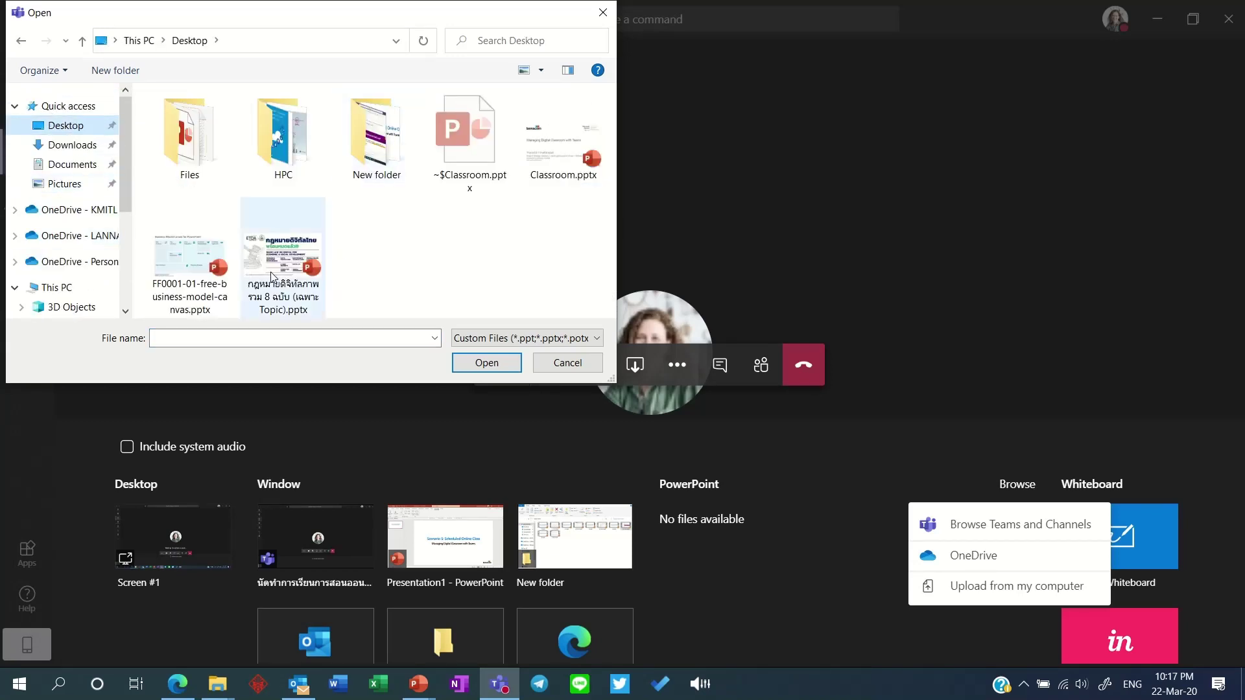
{"action": "double_click", "coordinate": [201, 236]}
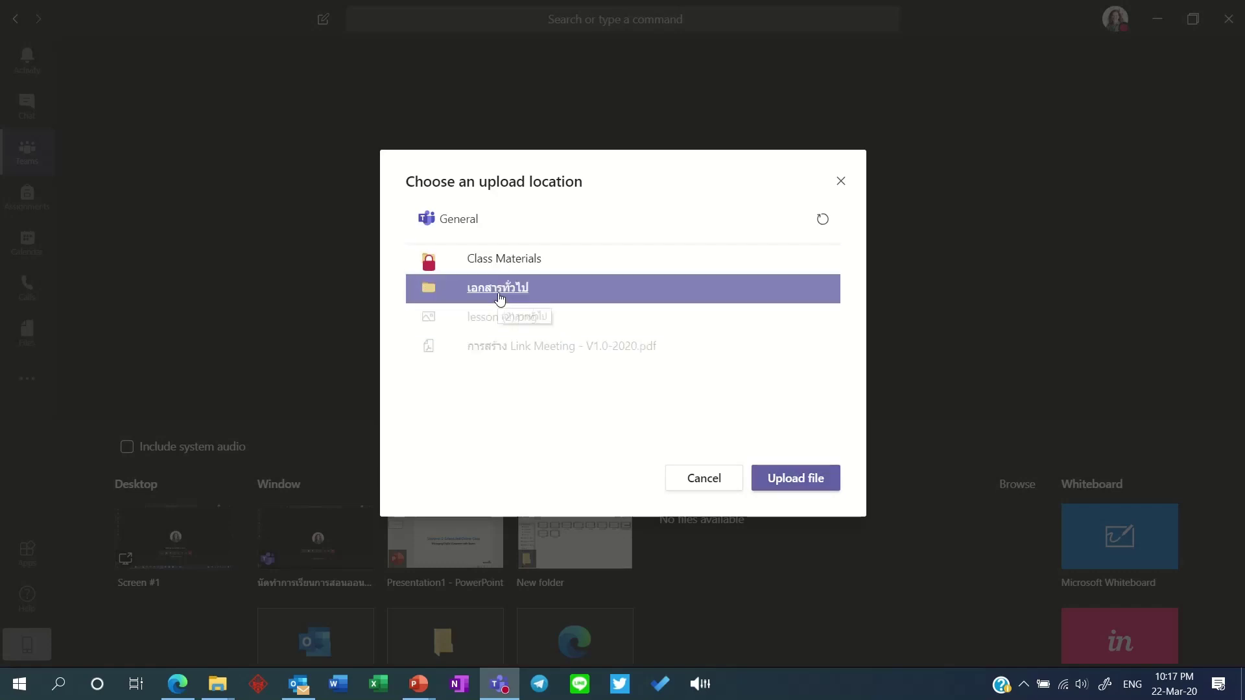
Upload the presentation to the Week 3 folder of Class Materials in the General channel to present it
{"action": "left_click", "coordinate": [518, 261]}
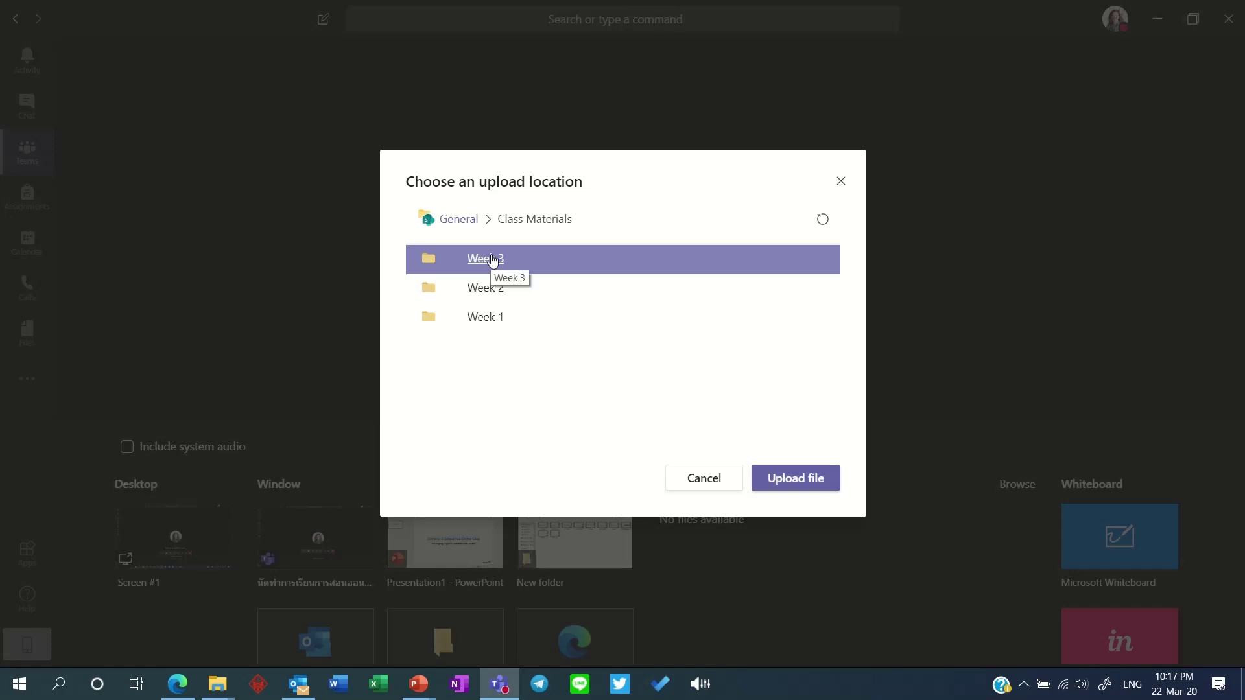
{"action": "left_click", "coordinate": [493, 259]}
{"action": "left_click", "coordinate": [799, 478]}
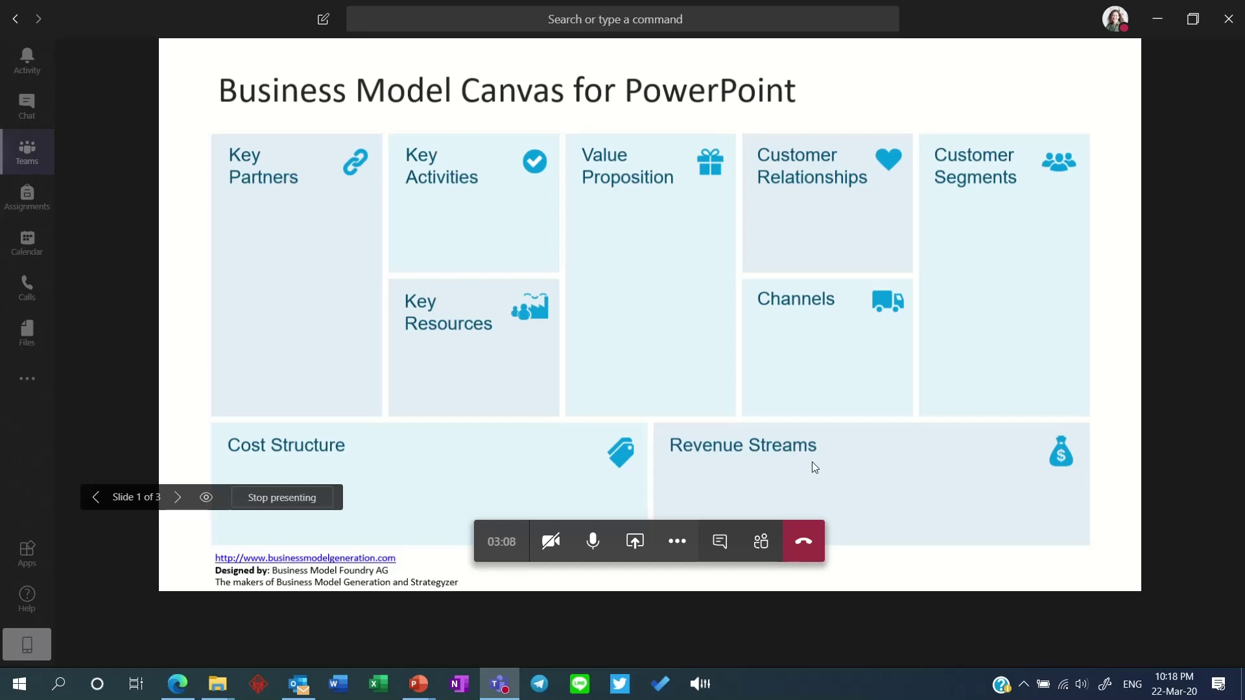
Disable participants' private viewing of the shared presentation, and page through its slides to slide 3 and back to slide 1
{"action": "left_click", "coordinate": [207, 498]}
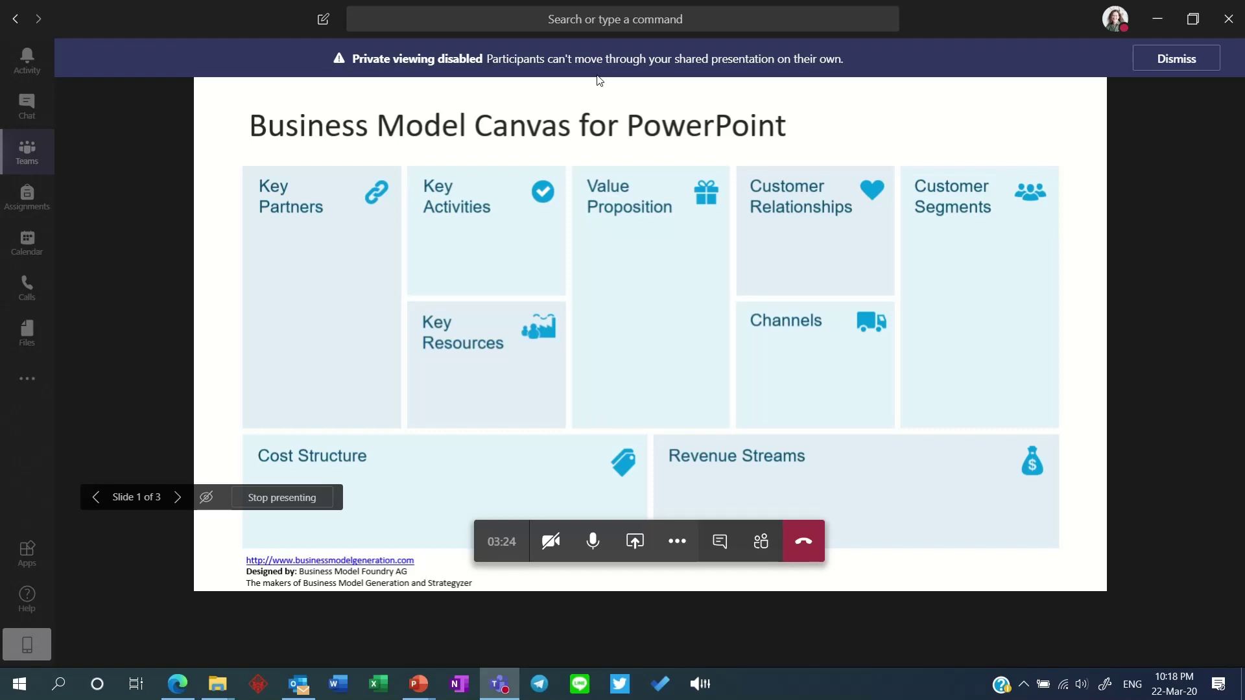
{"action": "left_click", "coordinate": [176, 497]}
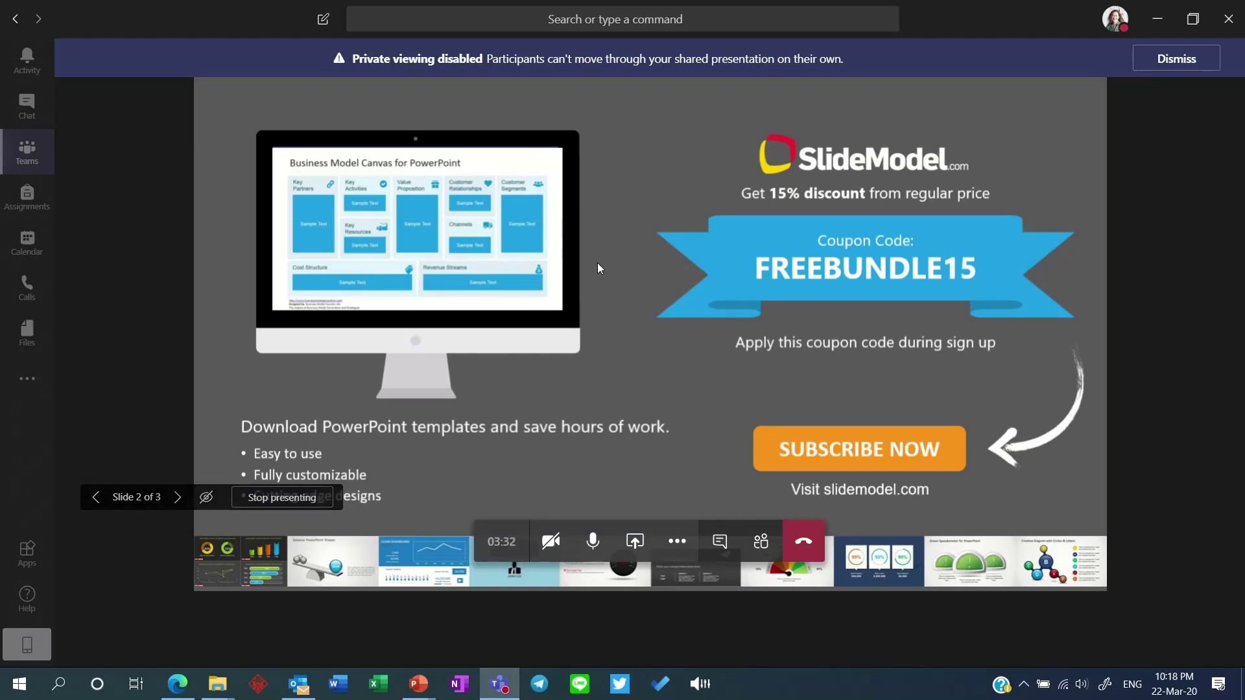
{"action": "left_click", "coordinate": [175, 498]}
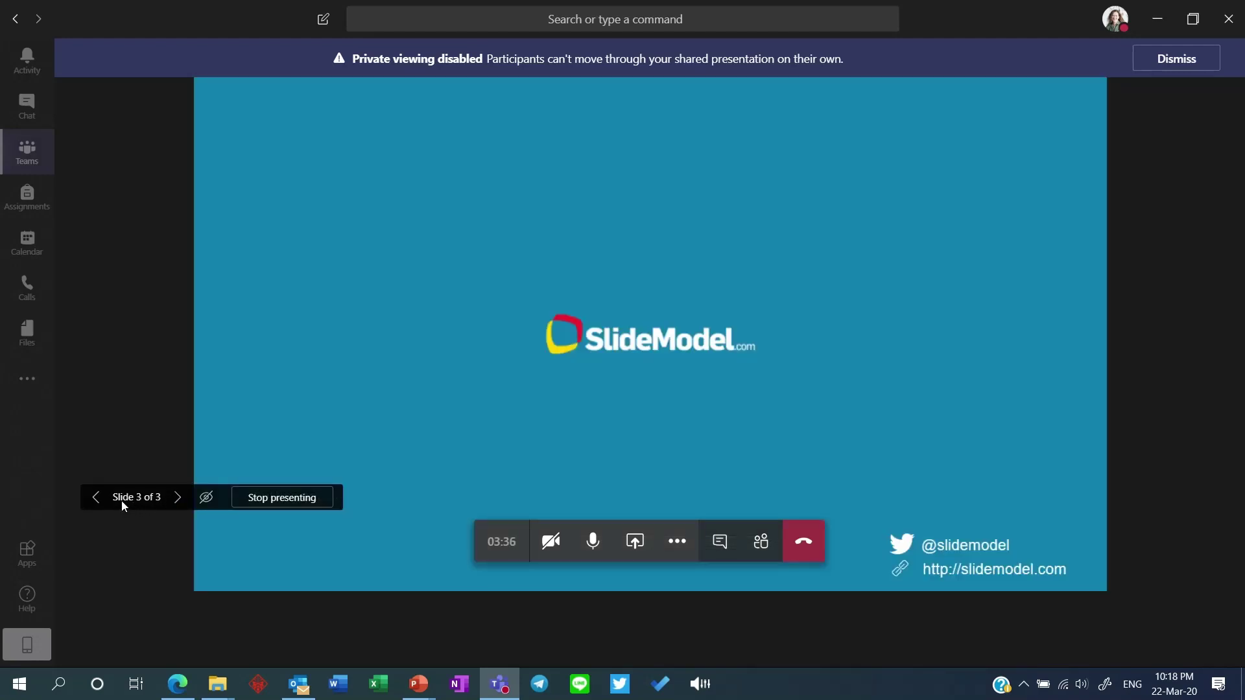
{"action": "left_click", "coordinate": [97, 501]}
{"action": "key", "text": "Left"}
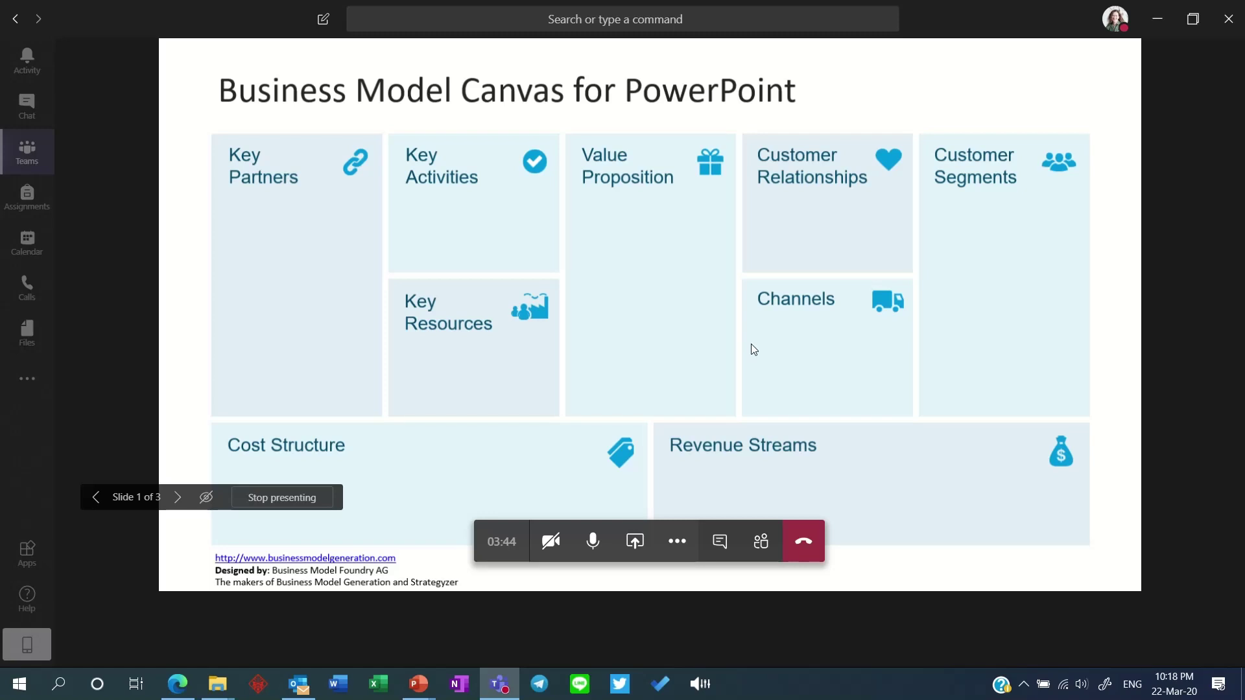
Share a Microsoft Whiteboard in the meeting and handwrite an underlined "Hello" on it with the black pen
{"action": "left_click", "coordinate": [633, 548]}
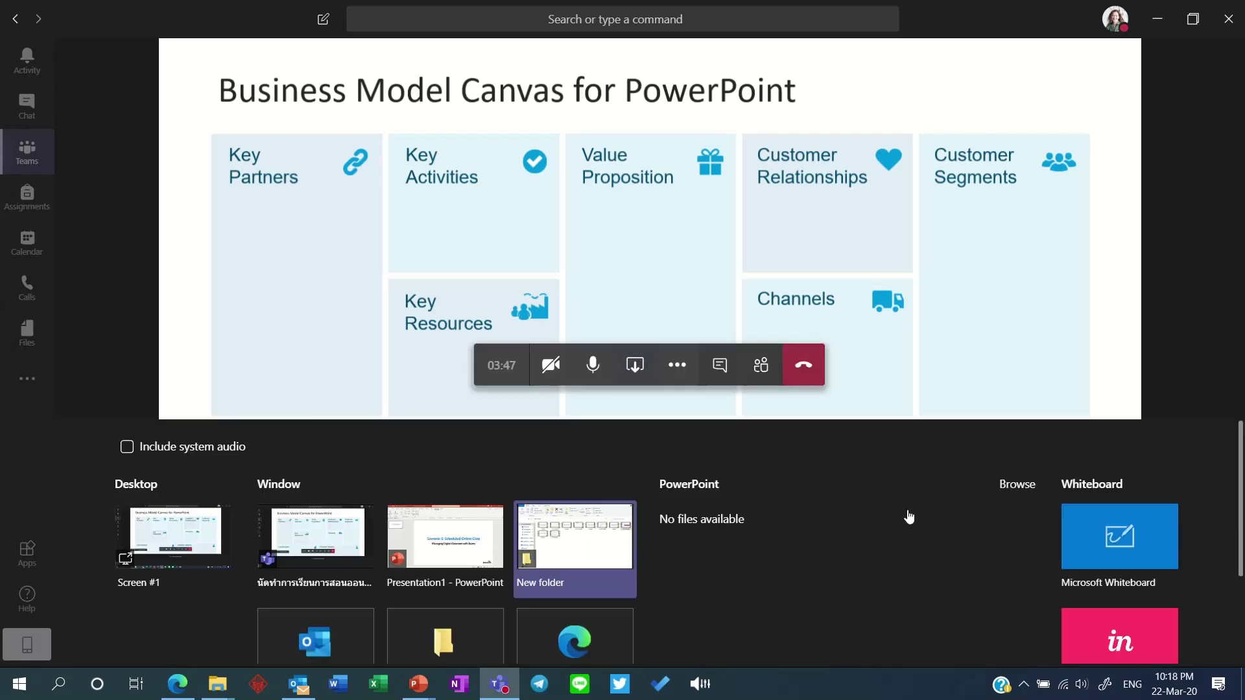
{"action": "left_click", "coordinate": [1161, 533]}
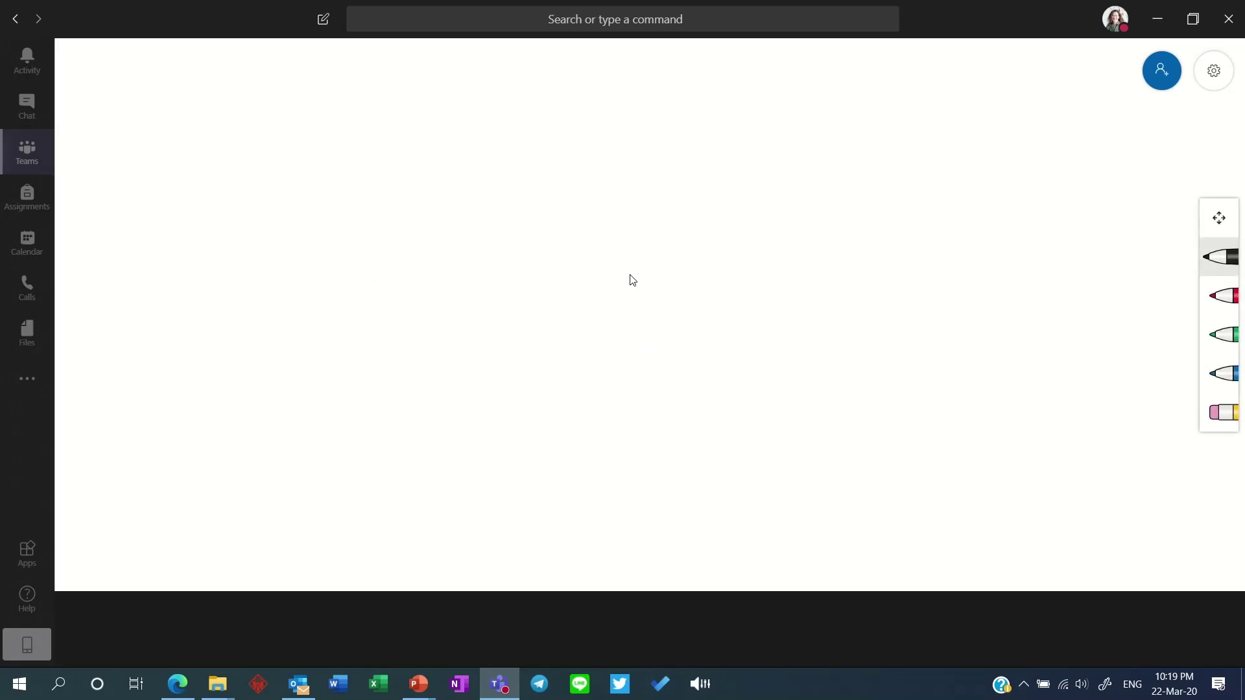
{"action": "left_click", "coordinate": [1215, 257]}
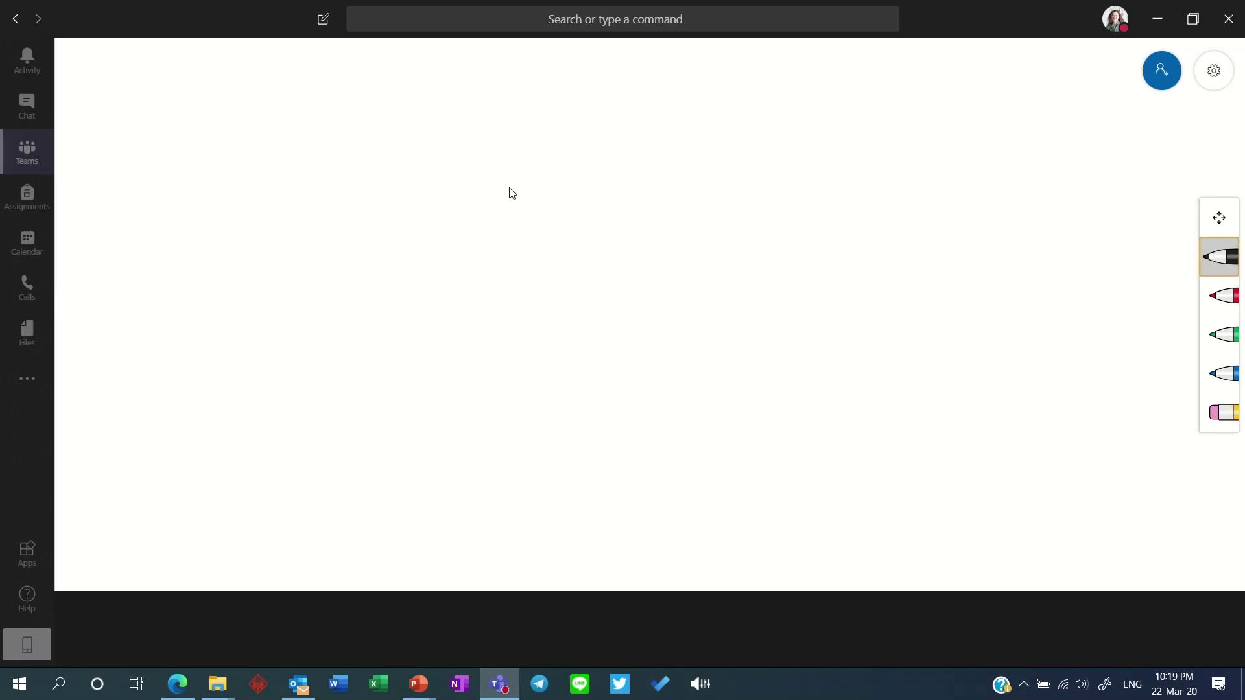
{"action": "left_click_drag", "start_coordinate": [509, 185], "coordinate": [504, 222]}
{"action": "mouse_move", "coordinate": [505, 214]}
{"action": "left_mouse_down"}
{"action": "mouse_move", "coordinate": [534, 213]}
{"action": "mouse_move", "coordinate": [532, 231]}
{"action": "mouse_move", "coordinate": [571, 227]}
{"action": "left_mouse_up"}
{"action": "left_click", "coordinate": [549, 213]}
{"action": "left_click_drag", "start_coordinate": [599, 159], "coordinate": [592, 209]}
{"action": "mouse_move", "coordinate": [614, 167]}
{"action": "left_mouse_down"}
{"action": "mouse_move", "coordinate": [612, 239]}
{"action": "mouse_move", "coordinate": [628, 225]}
{"action": "mouse_move", "coordinate": [594, 240]}
{"action": "left_mouse_up"}
{"action": "left_click_drag", "start_coordinate": [512, 270], "coordinate": [517, 271]}
{"action": "left_click_drag", "start_coordinate": [655, 272], "coordinate": [661, 273]}
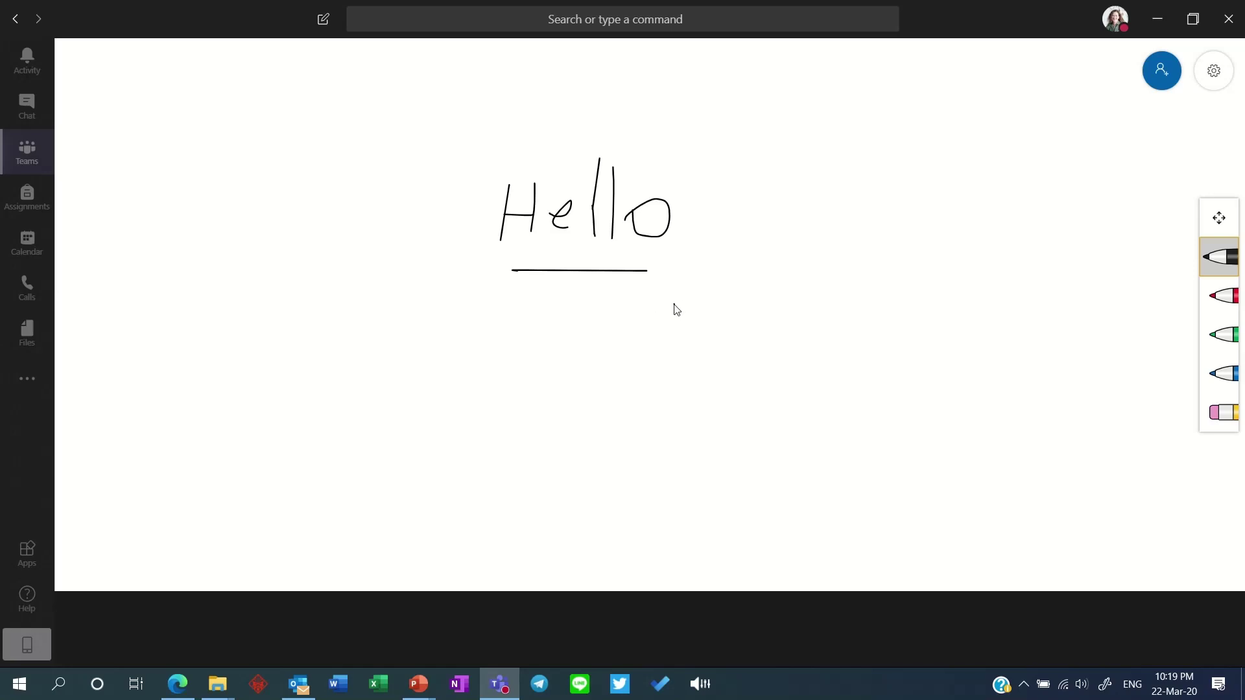
Draw a slanted red line beside the underline and a green check mark further along on the whiteboard
{"action": "left_click", "coordinate": [1221, 296]}
{"action": "left_click_drag", "start_coordinate": [622, 298], "coordinate": [731, 262]}
{"action": "left_click", "coordinate": [1223, 336]}
{"action": "left_click_drag", "start_coordinate": [779, 298], "coordinate": [894, 261]}
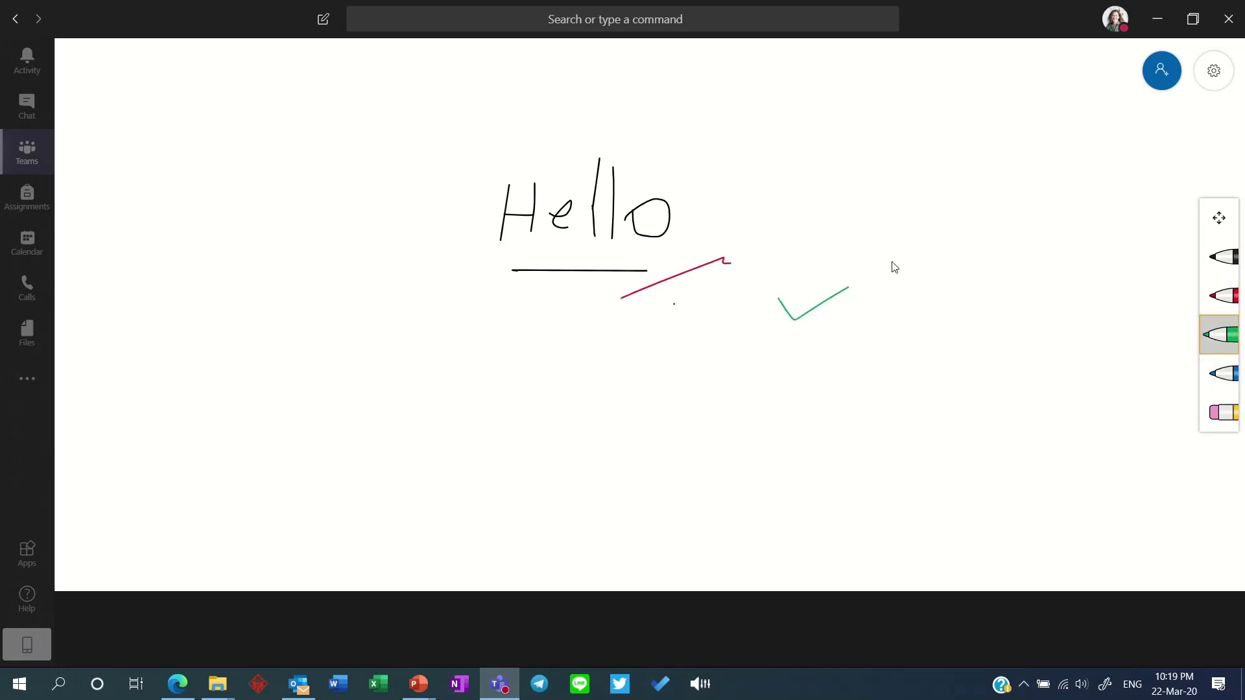
Erase the stray black dot and the green check mark from the whiteboard
{"action": "left_click", "coordinate": [1221, 413]}
{"action": "left_click", "coordinate": [674, 304]}
{"action": "left_click", "coordinate": [830, 314]}
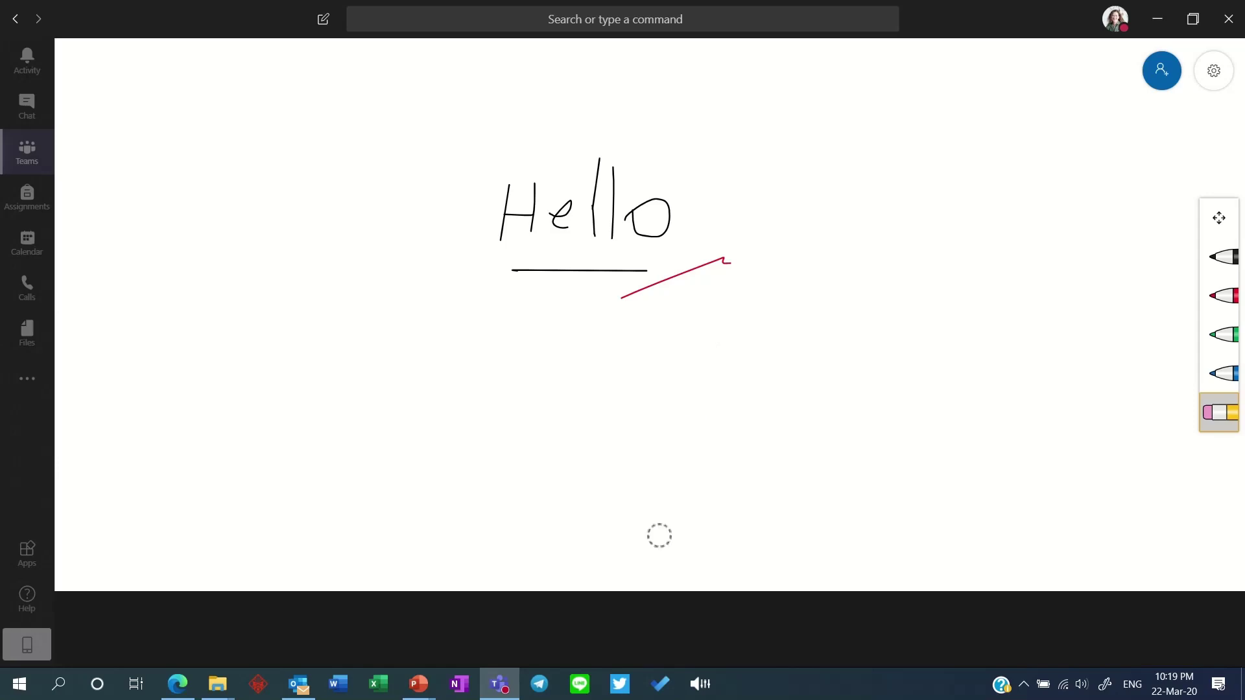
Send the message "Hello Students" in the meeting chat
{"action": "mouse_move", "coordinate": [643, 613]}
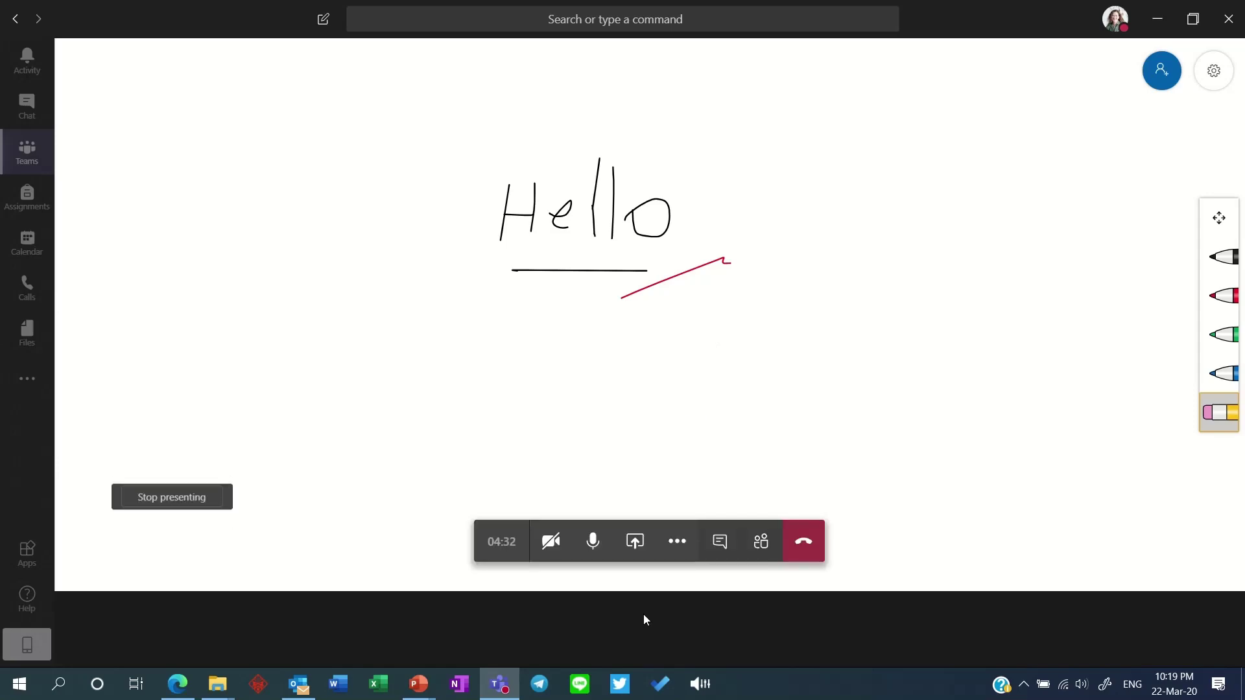
{"action": "left_click", "coordinate": [720, 551]}
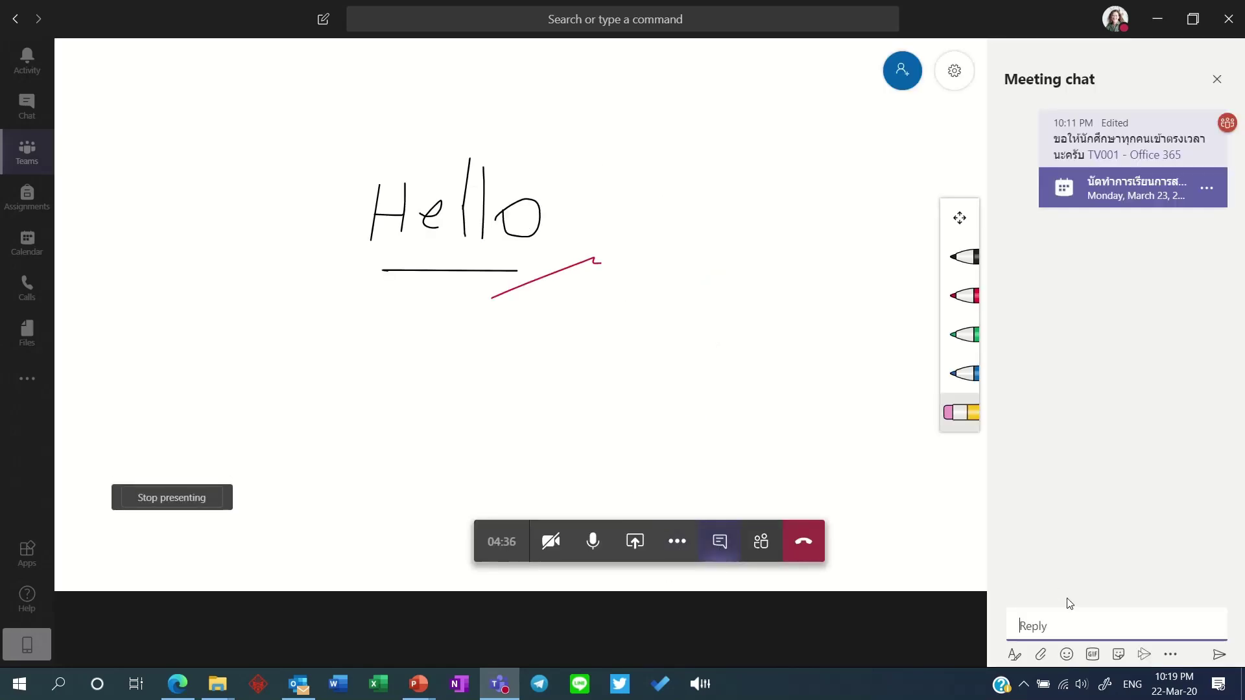
{"action": "type", "text": "Hello Students"}
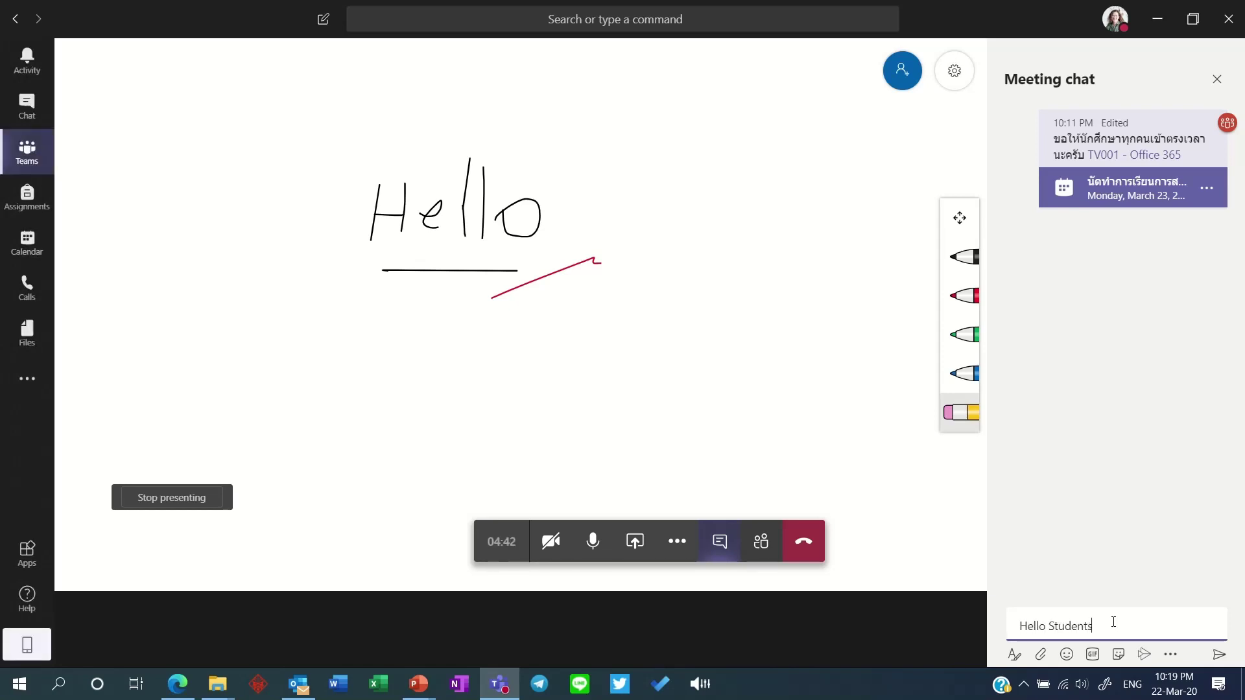
{"action": "key", "text": "Return"}
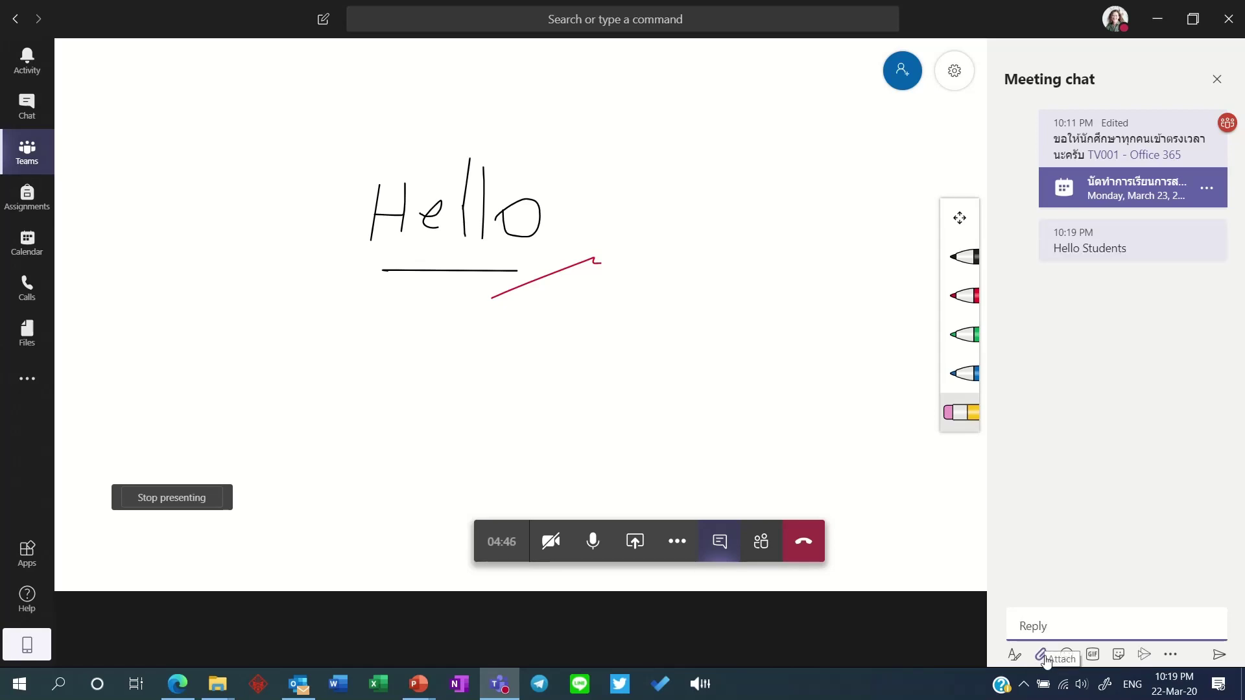
{"action": "left_click", "coordinate": [1043, 657]}
{"action": "left_click", "coordinate": [1041, 613]}
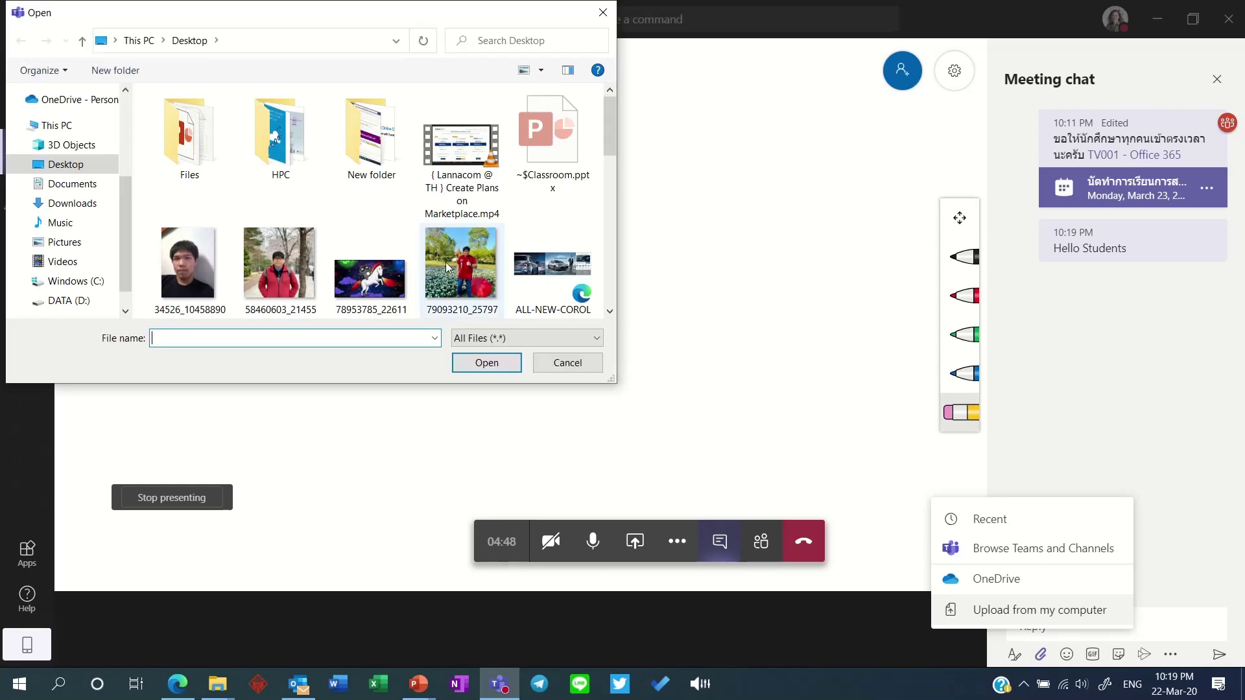
{"action": "left_click", "coordinate": [381, 278]}
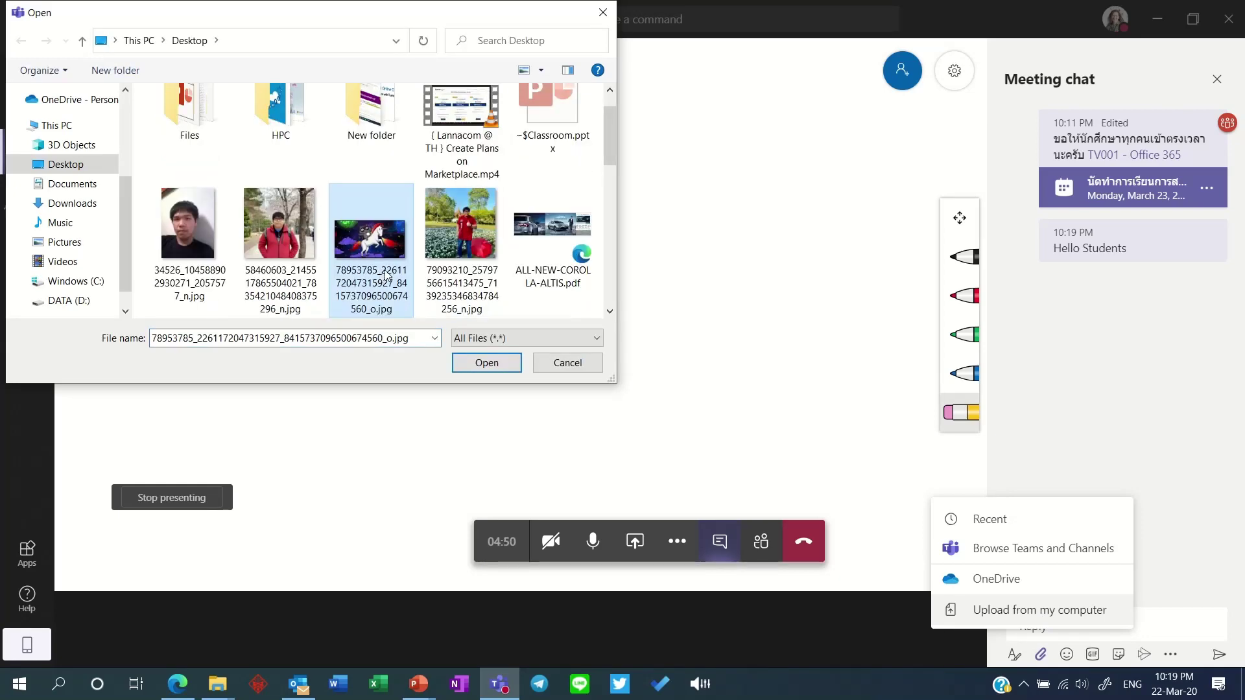
{"action": "left_click", "coordinate": [487, 362]}
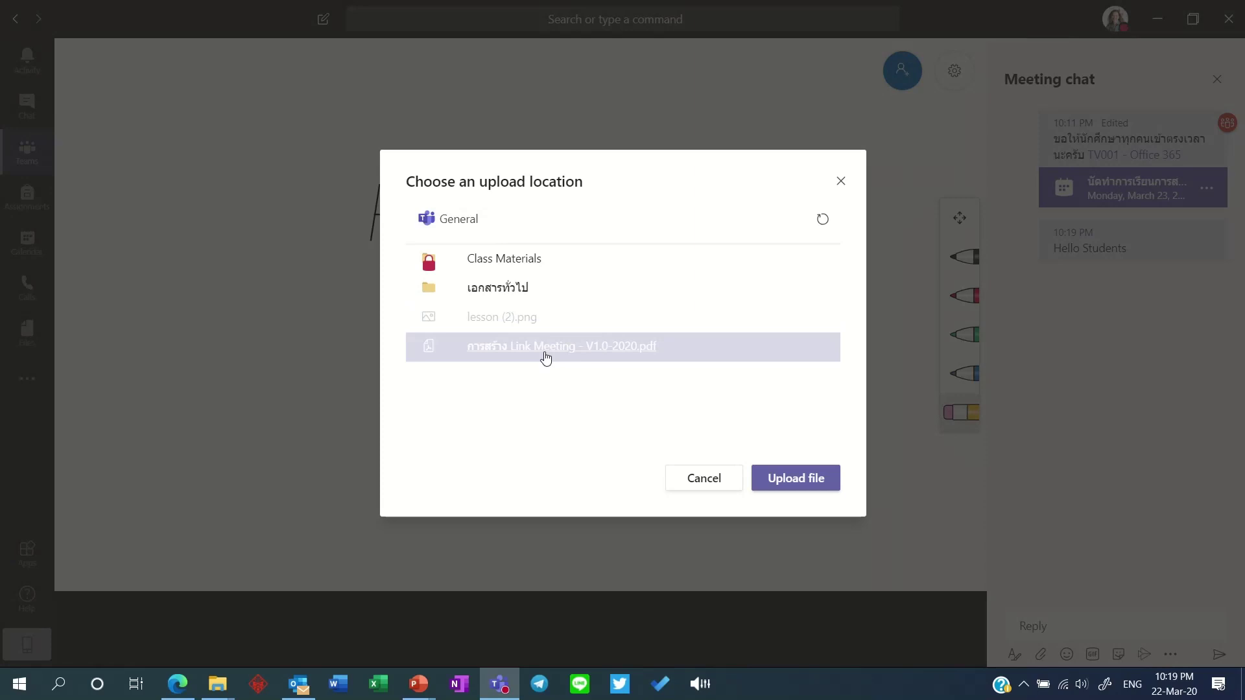
Upload the picture to the เอกสารทั่วไป folder of the General channel and send it in the meeting chat
{"action": "left_click", "coordinate": [490, 297]}
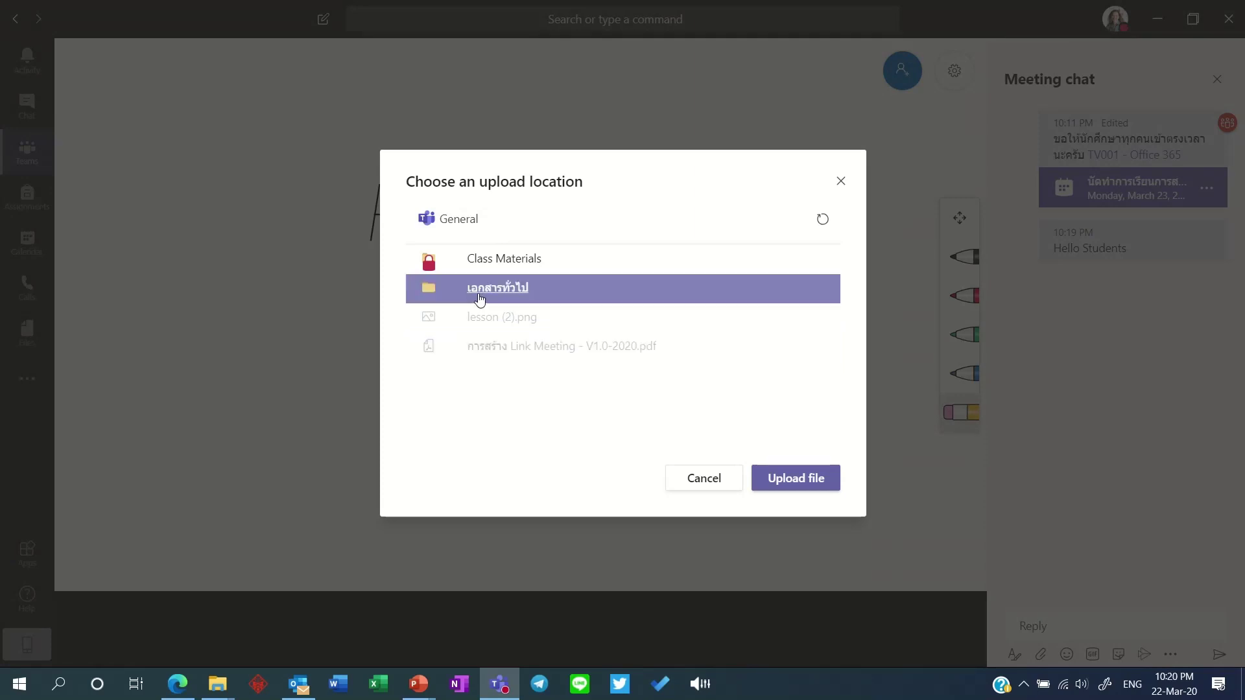
{"action": "left_click", "coordinate": [494, 297]}
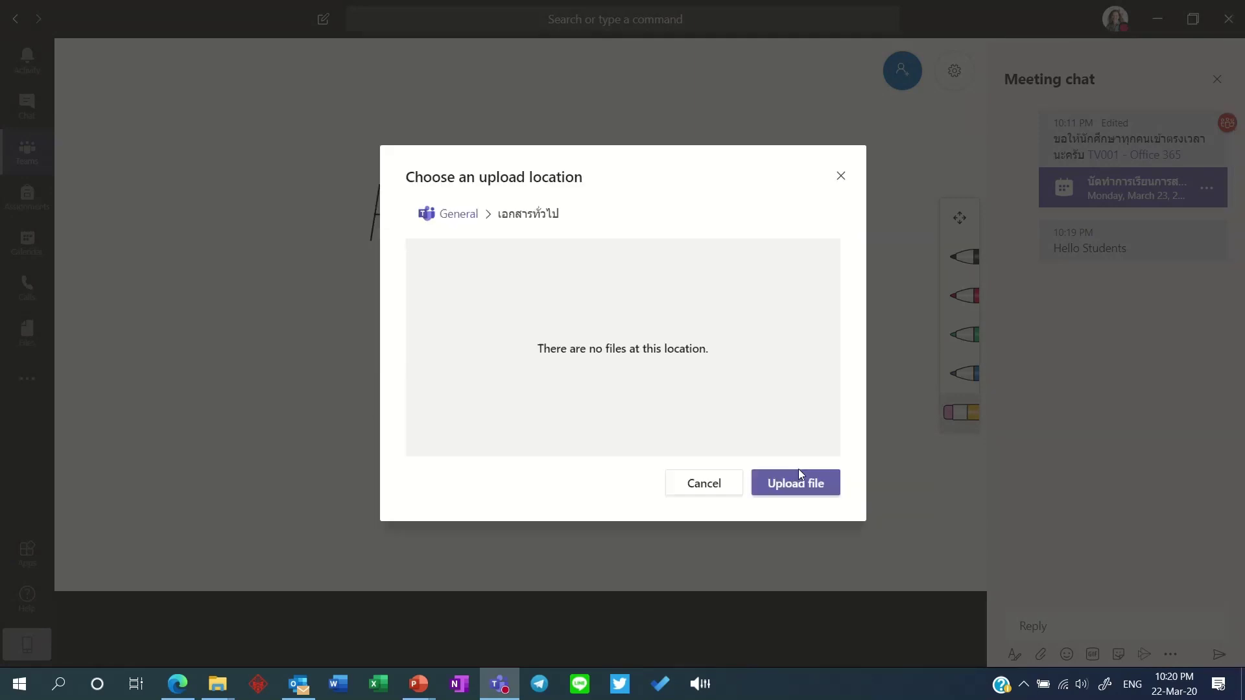
{"action": "left_click", "coordinate": [796, 483]}
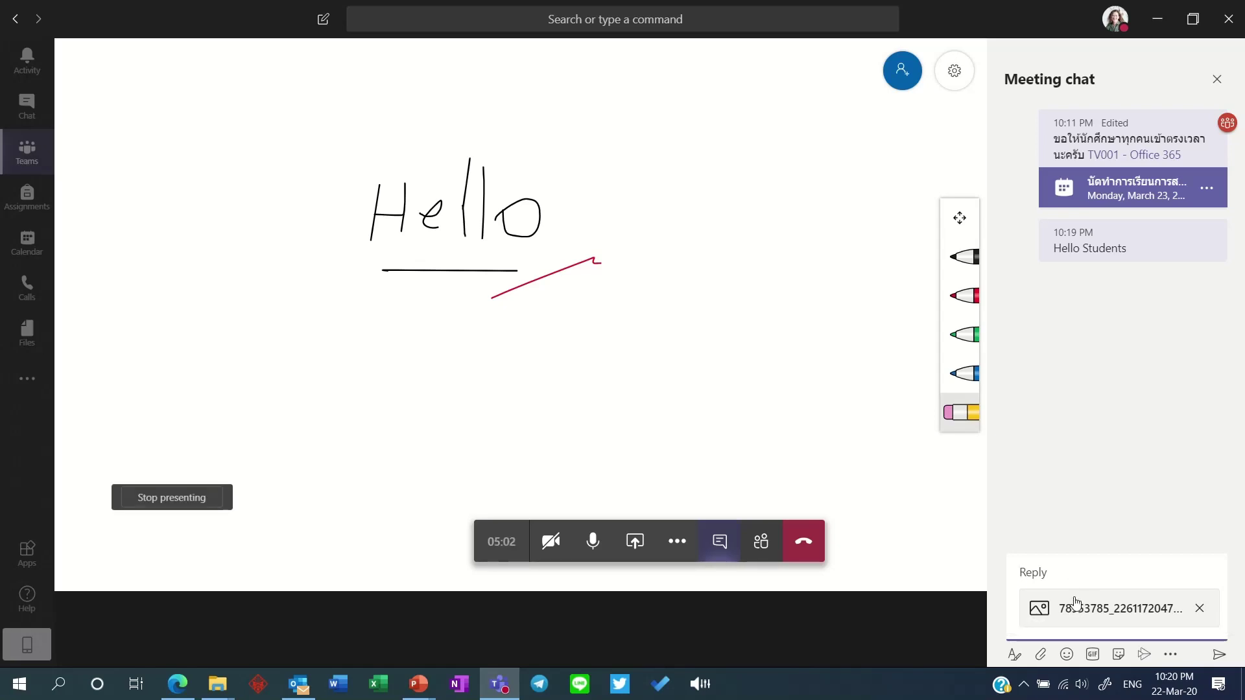
{"action": "key", "text": "Return"}
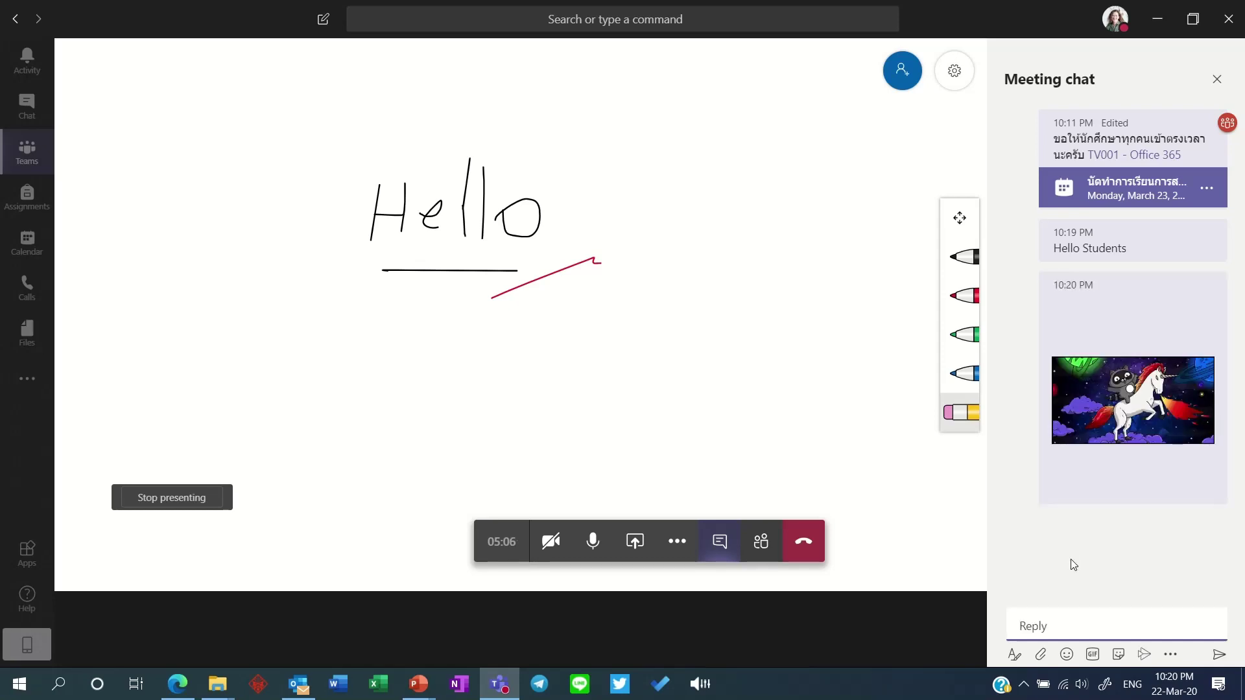
Send a smiley emoji in the meeting chat
{"action": "left_click", "coordinate": [1067, 655]}
{"action": "left_click", "coordinate": [823, 354]}
{"action": "left_click", "coordinate": [1219, 654]}
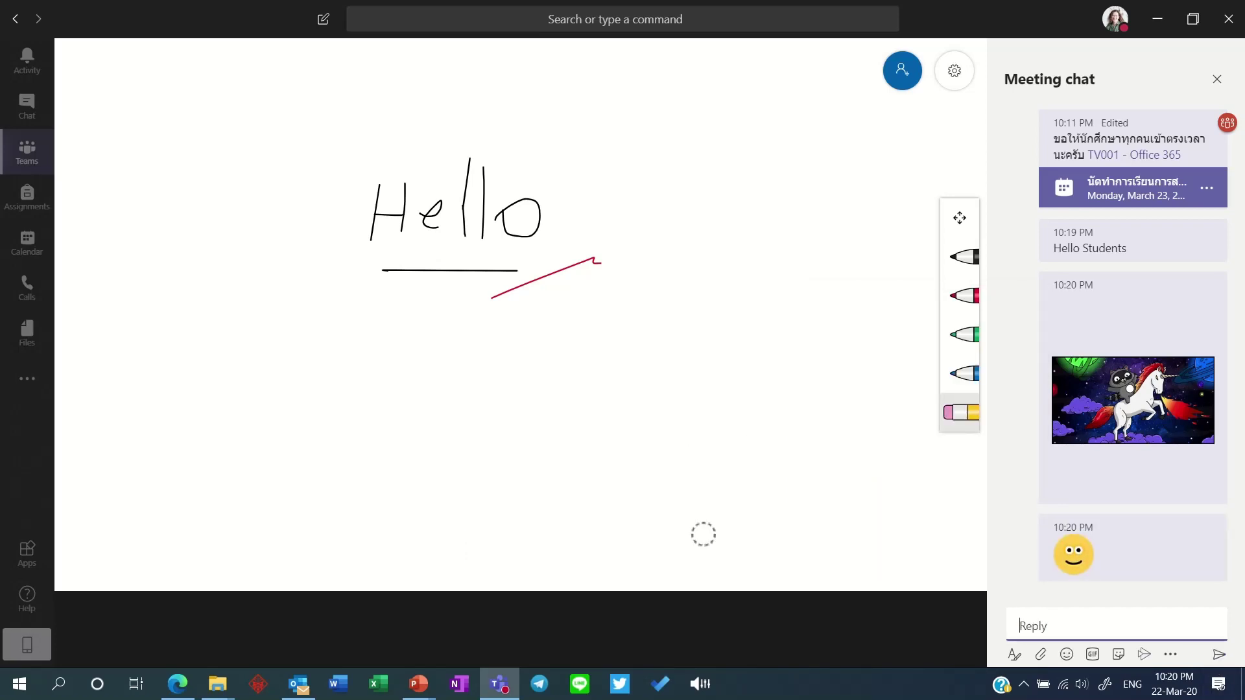
Review the meeting's participants and suggested invitees, and close the People list
{"action": "mouse_move", "coordinate": [667, 586]}
{"action": "mouse_move", "coordinate": [718, 617]}
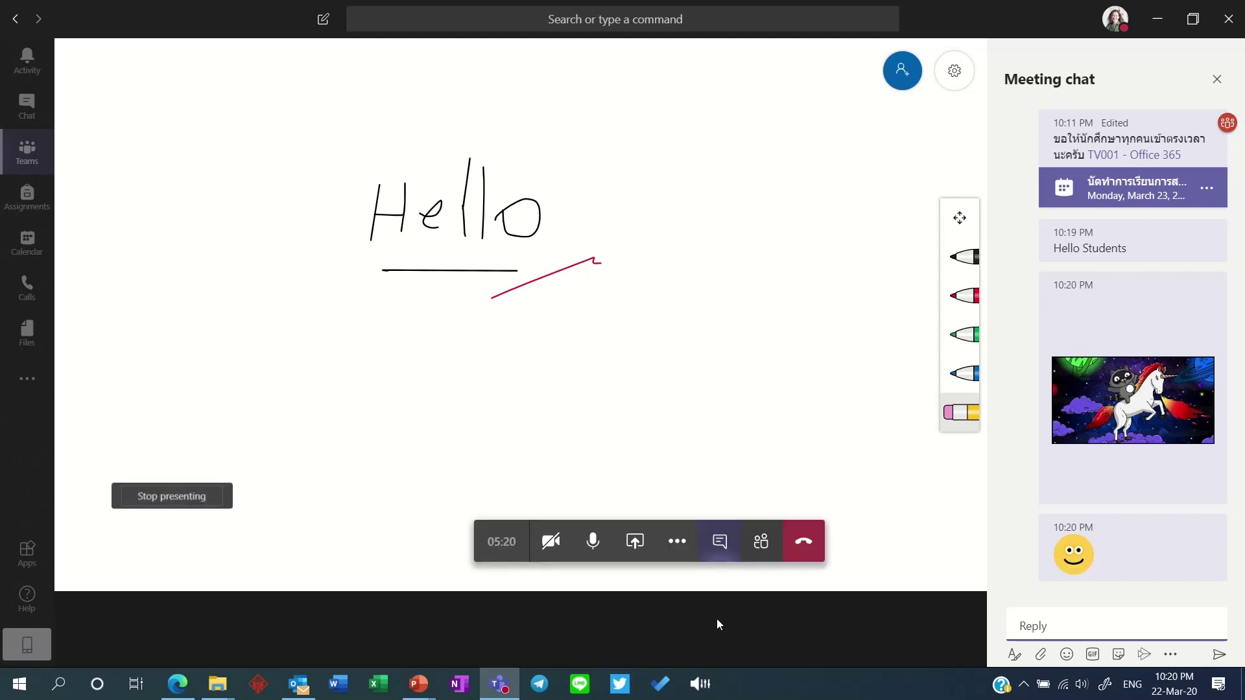
{"action": "left_click", "coordinate": [760, 555]}
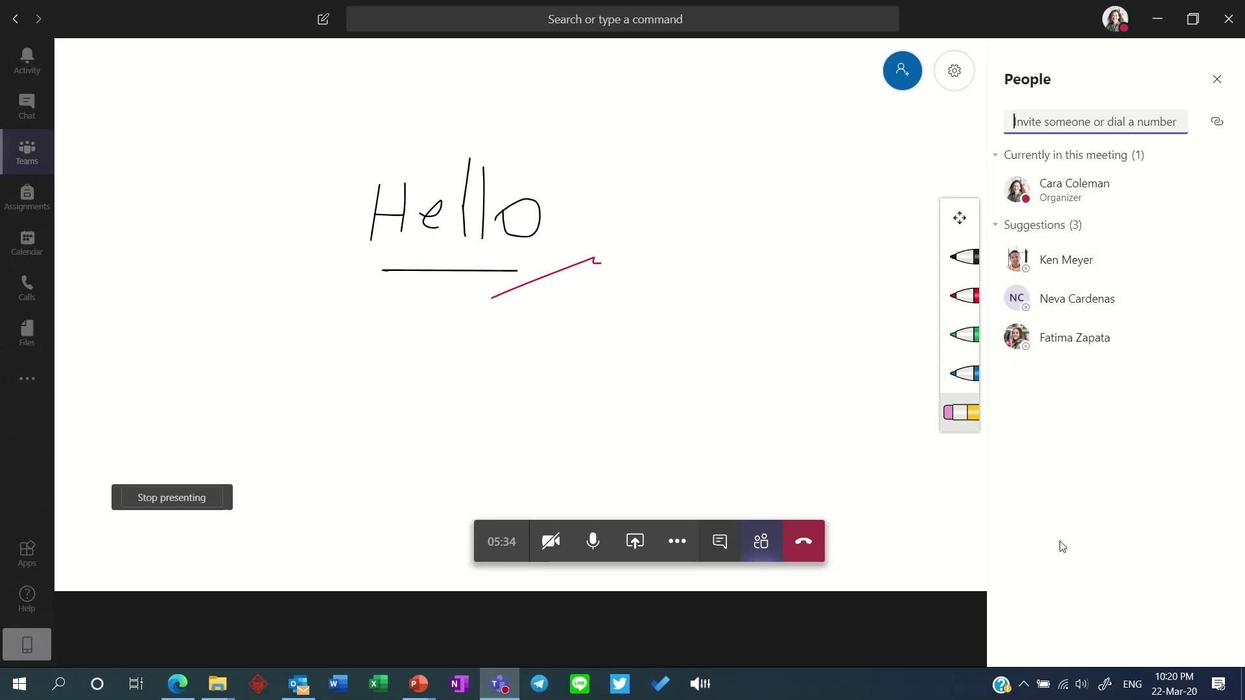
{"action": "left_click", "coordinate": [1219, 85]}
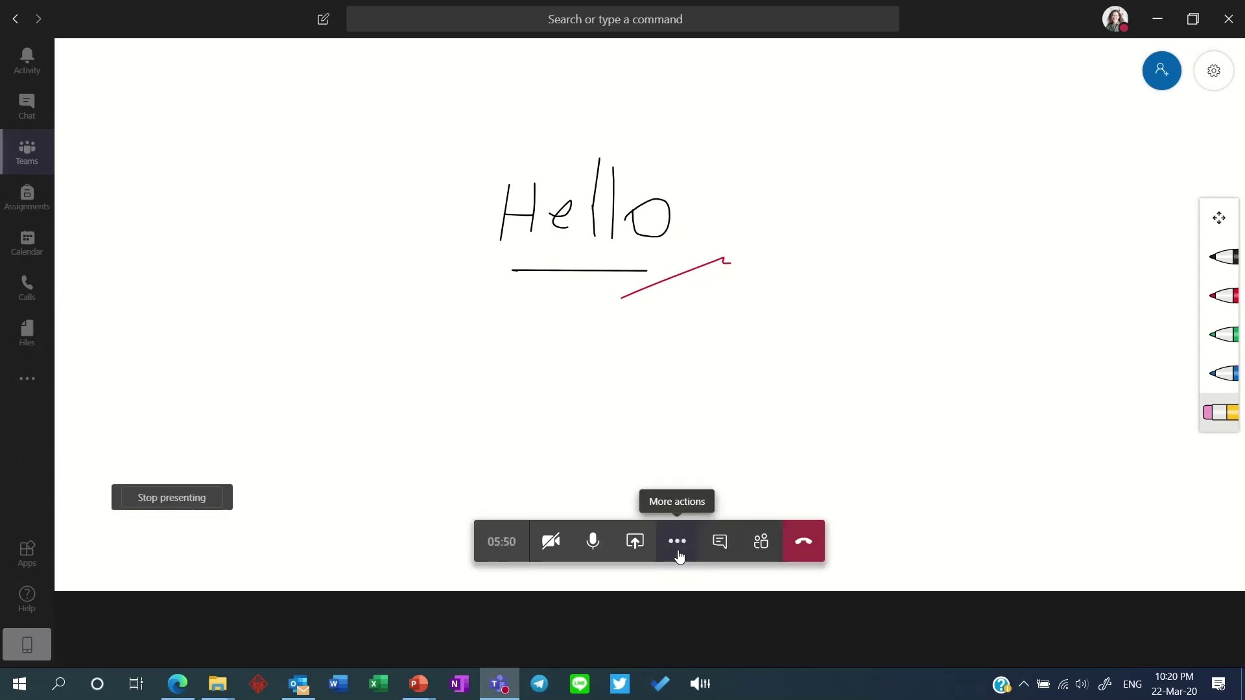
Start recording the meeting, acknowledge the recording tip, and dismiss the notice about whiteboards not being recorded
{"action": "left_click", "coordinate": [678, 554]}
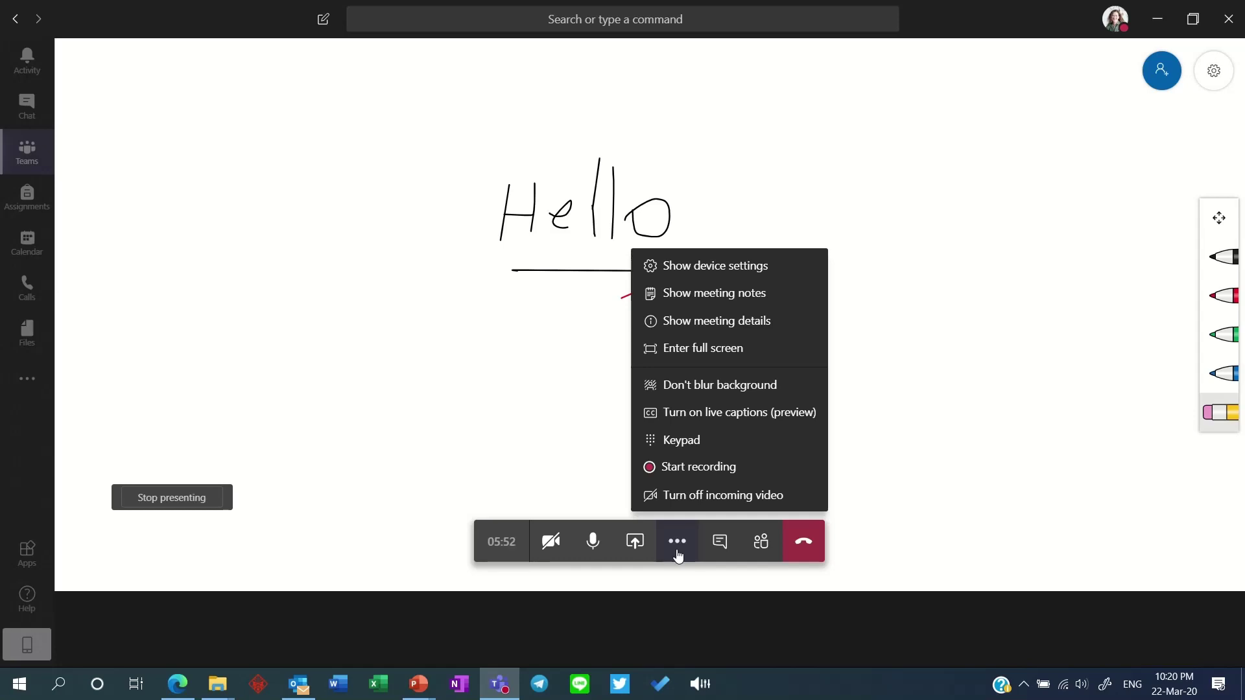
{"action": "left_click", "coordinate": [735, 468]}
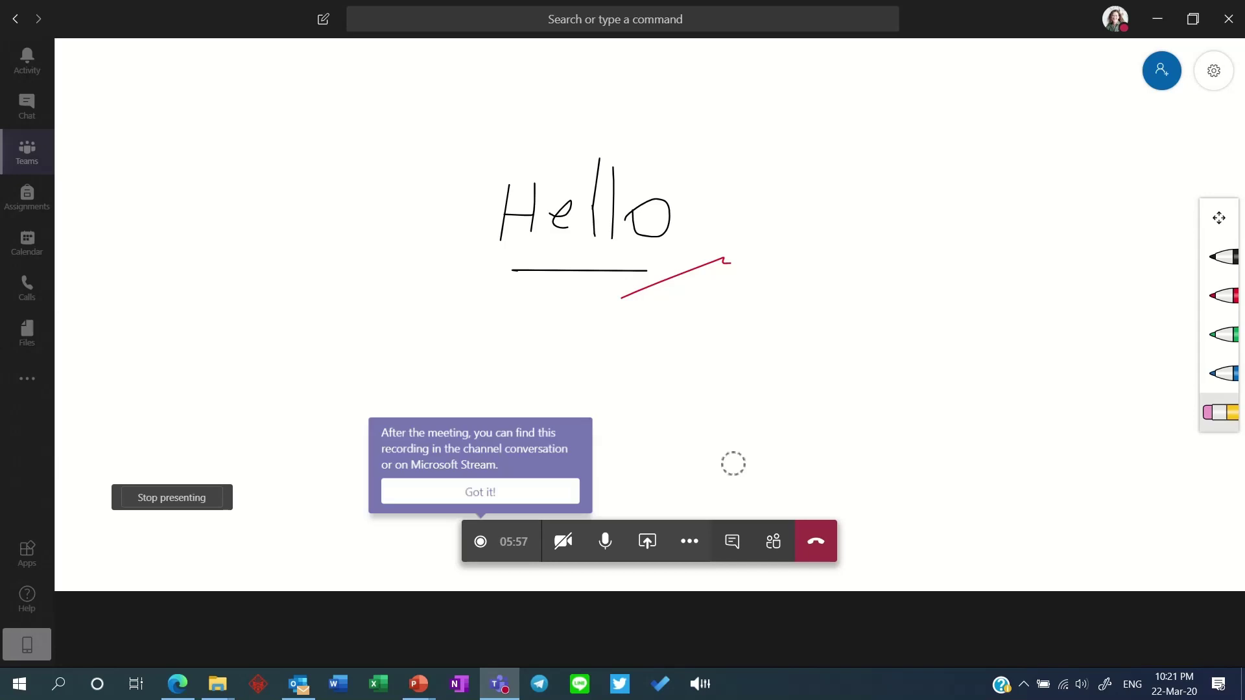
{"action": "left_click", "coordinate": [476, 496]}
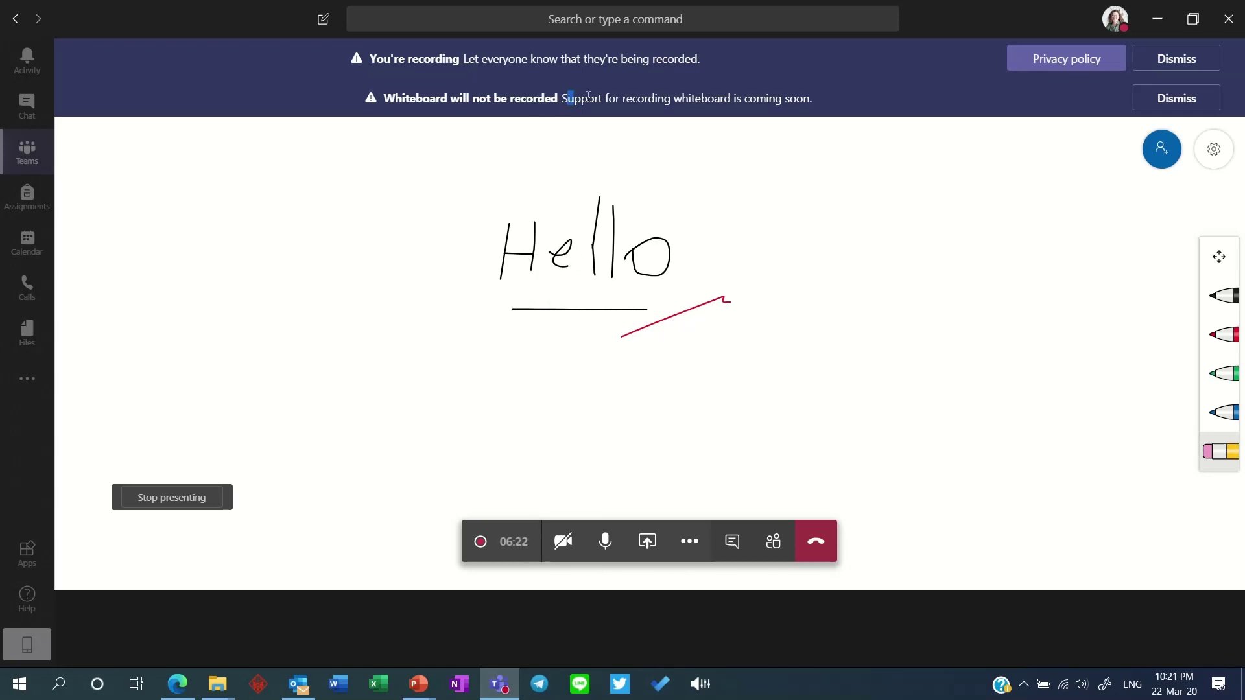
{"action": "left_click_drag", "start_coordinate": [564, 101], "coordinate": [767, 99]}
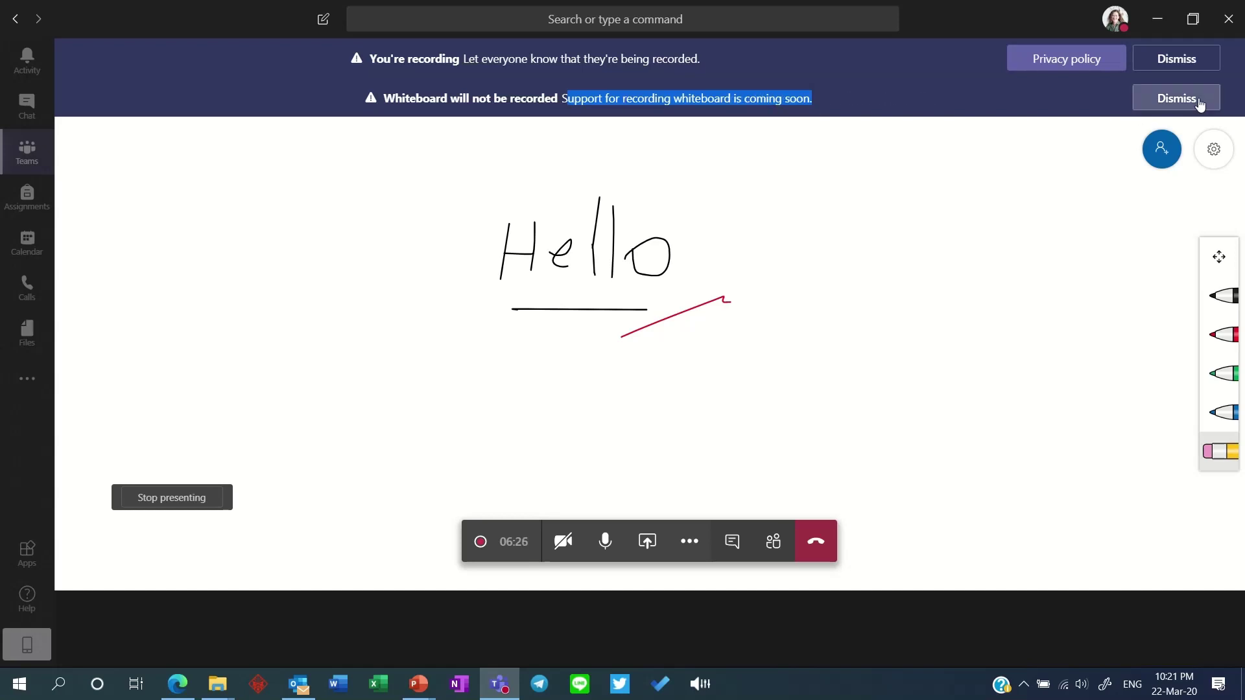
{"action": "left_click", "coordinate": [1140, 104]}
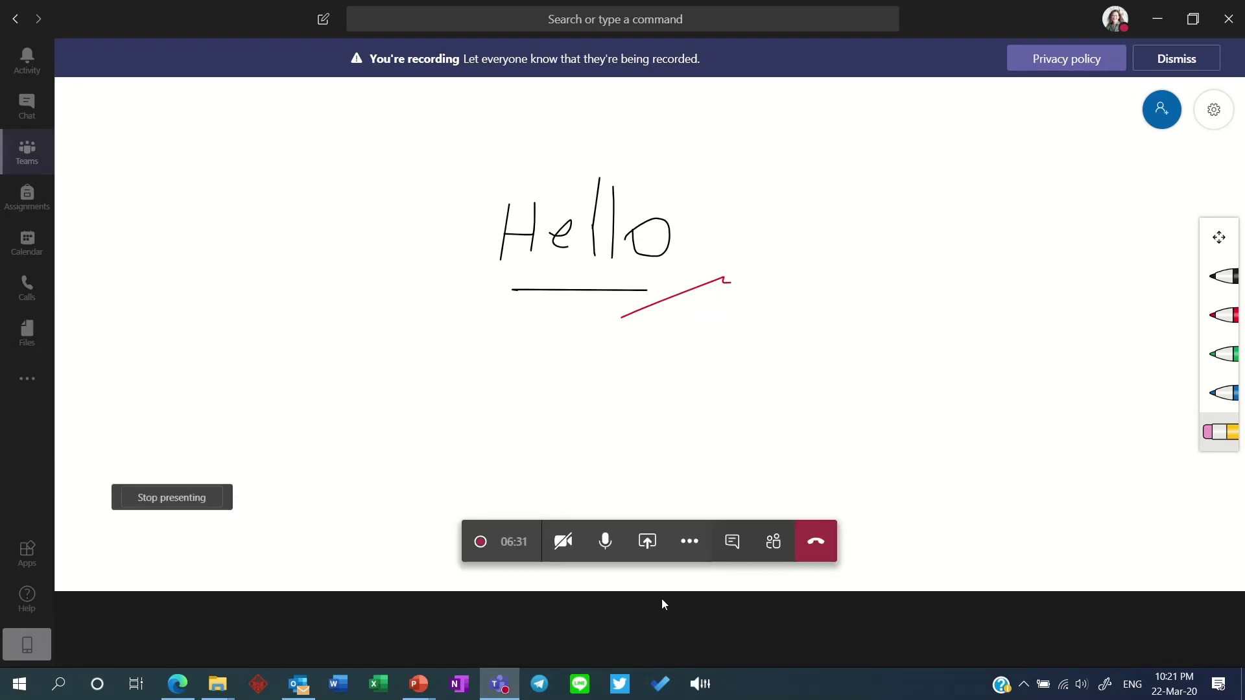
Share the whole desktop, Screen #1, in the meeting, and open and close Word while presenting it
{"action": "left_click", "coordinate": [647, 542]}
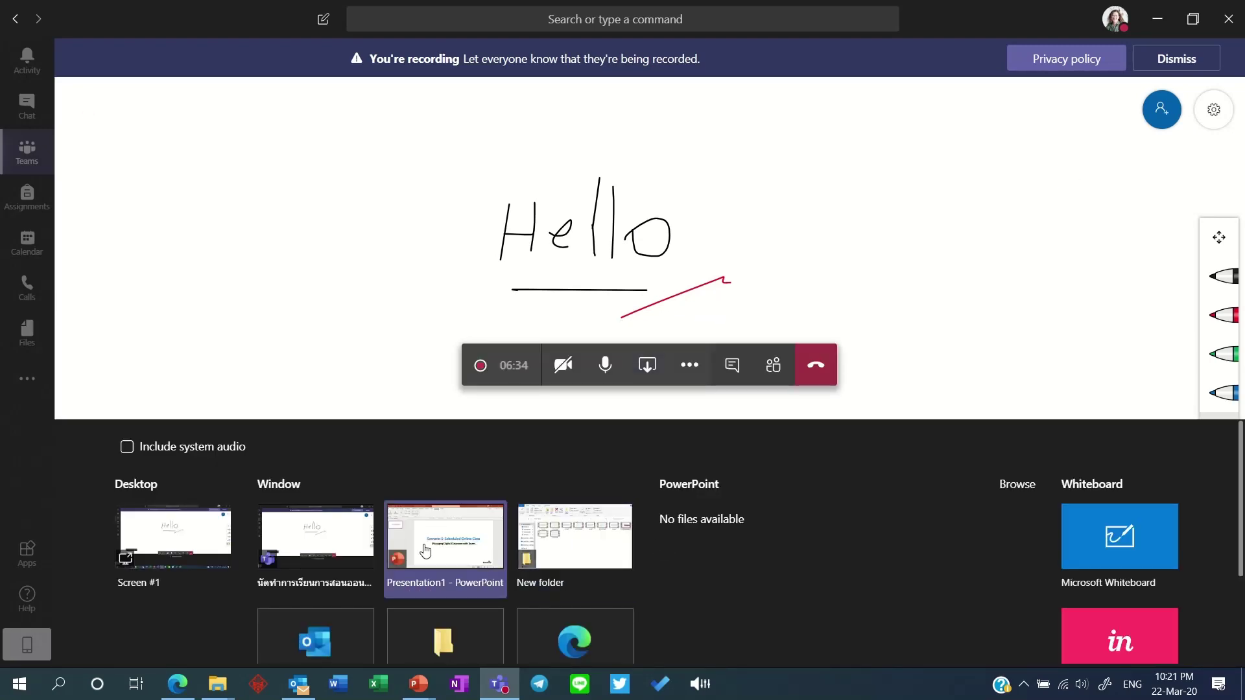
{"action": "left_click", "coordinate": [224, 543]}
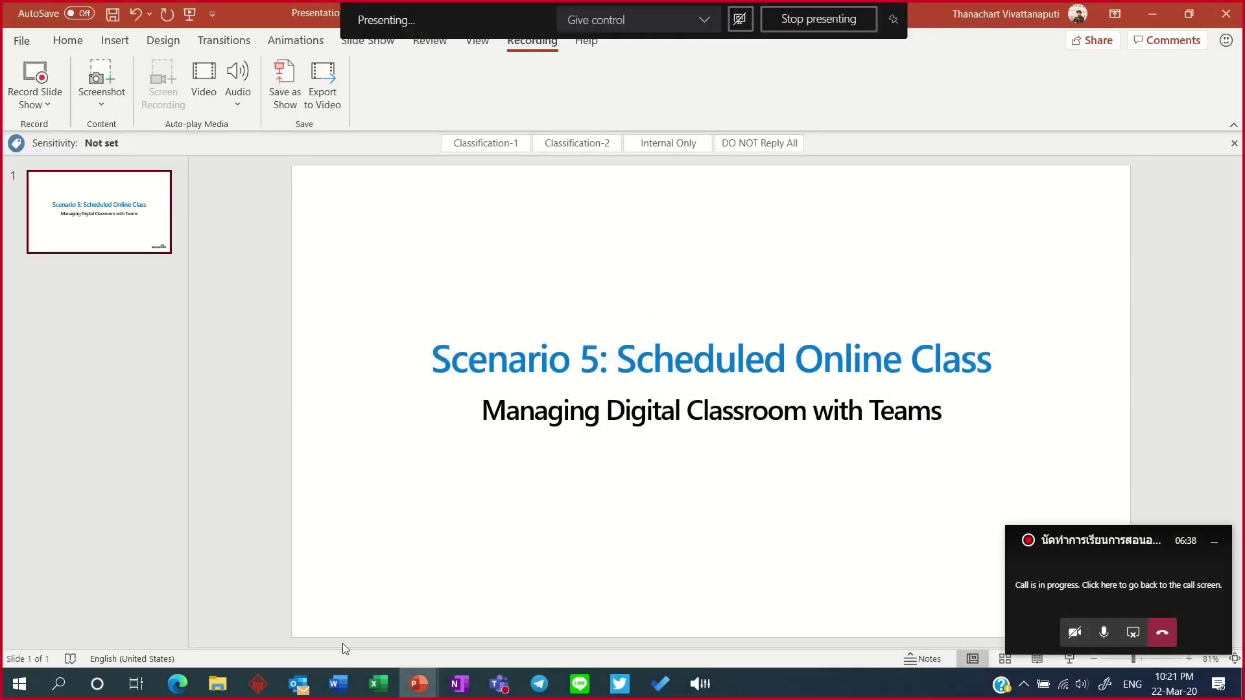
{"action": "left_click", "coordinate": [336, 684]}
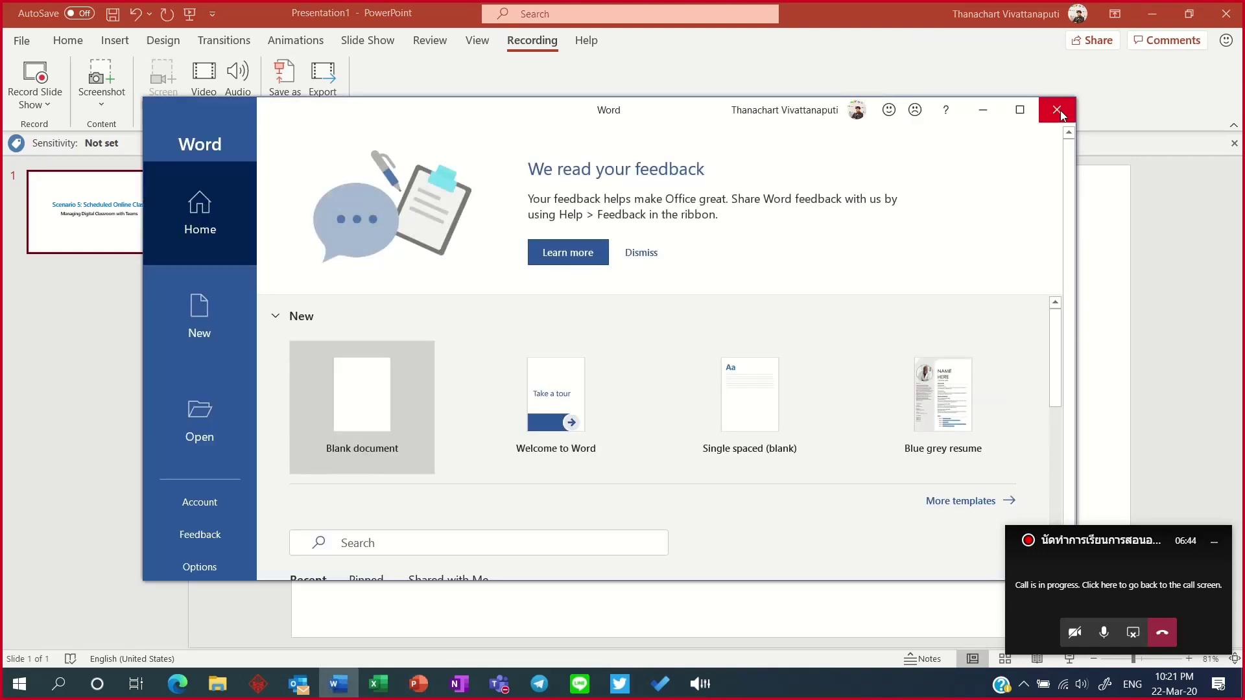
{"action": "left_click", "coordinate": [1058, 110]}
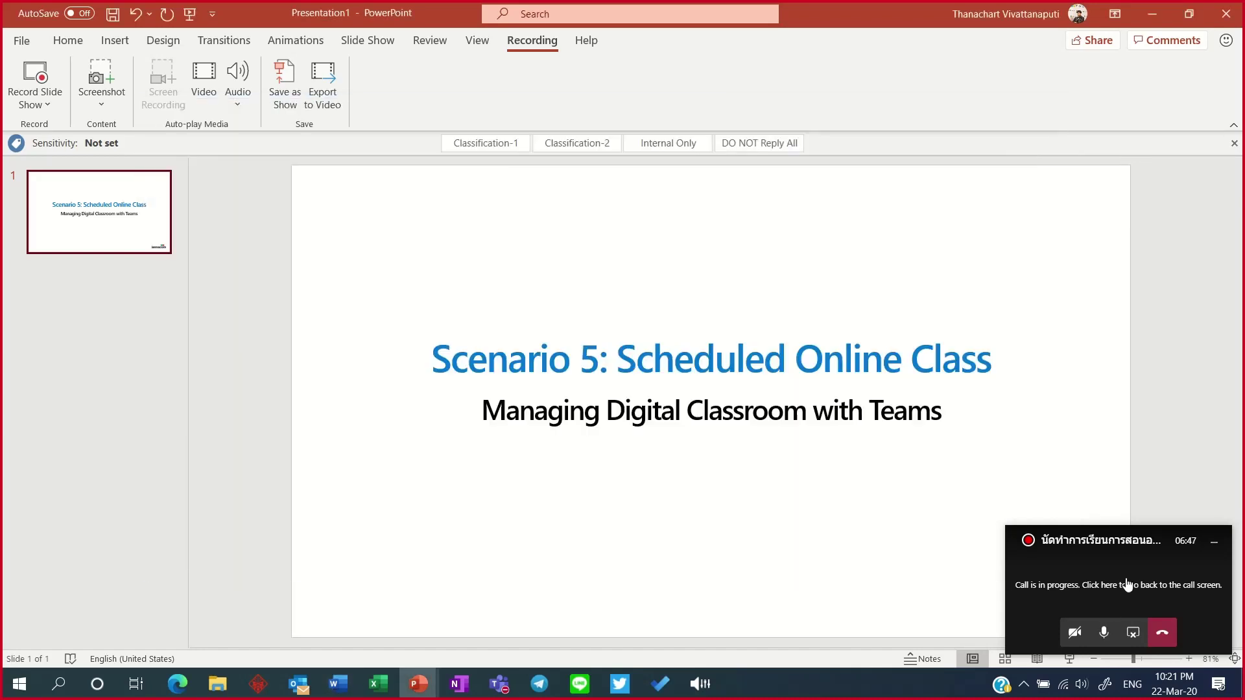
Return to the Teams meeting, share only the Presentation1 PowerPoint window, and minimize the floating call window
{"action": "left_click", "coordinate": [1126, 585]}
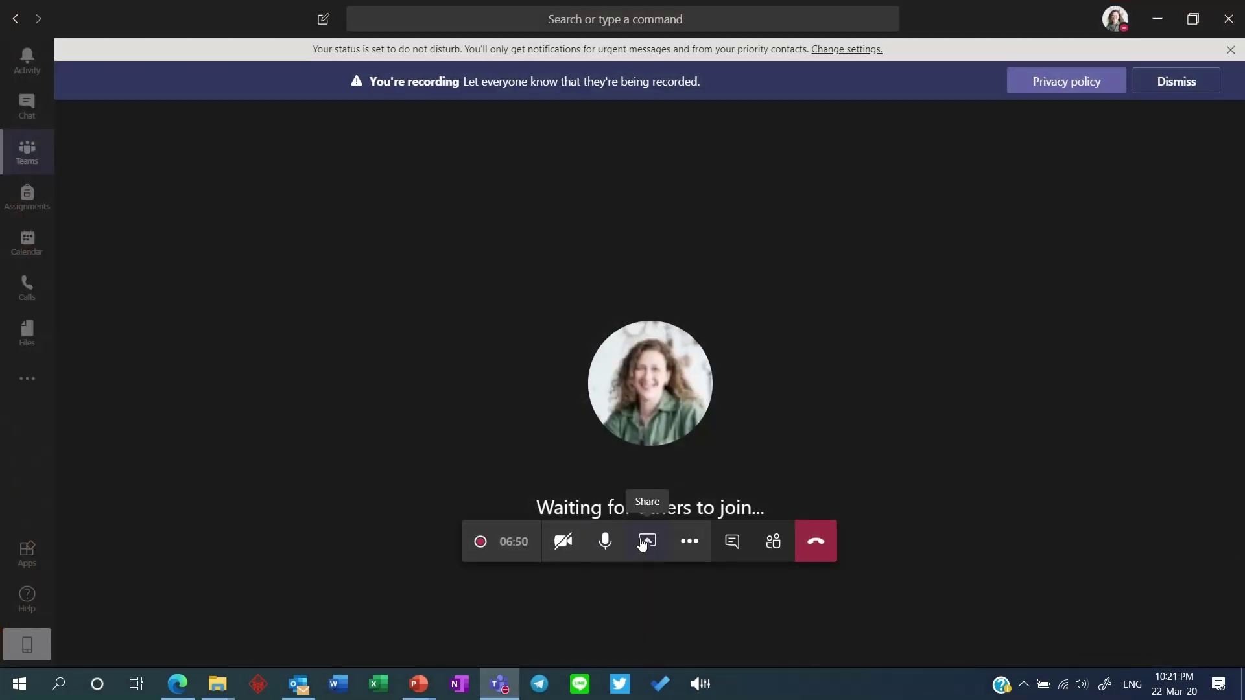
{"action": "left_click", "coordinate": [644, 543]}
{"action": "left_click", "coordinate": [472, 543]}
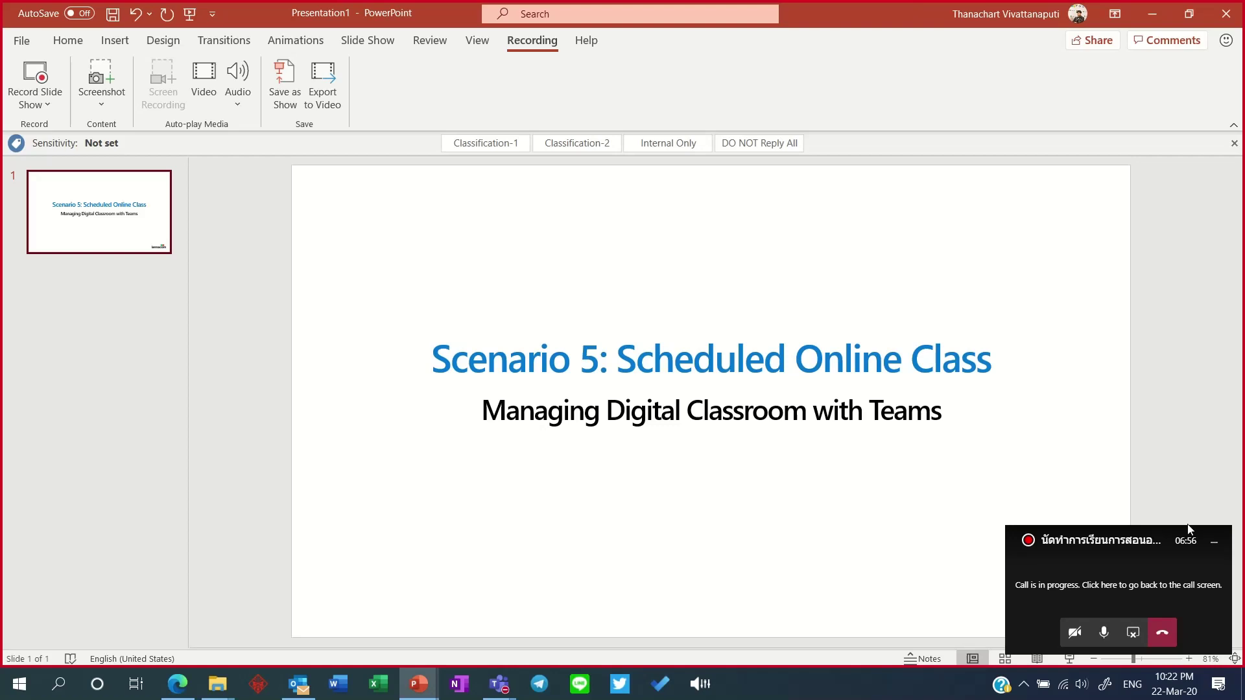
{"action": "left_click", "coordinate": [1215, 545]}
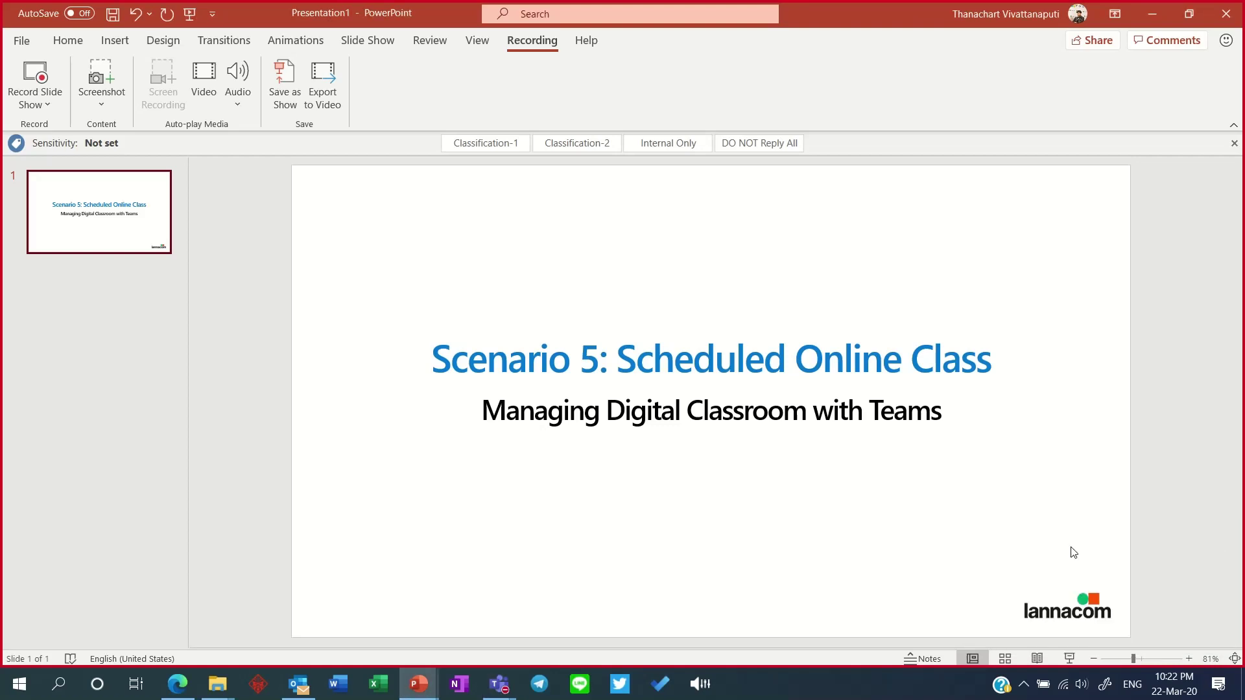
Present the shared Presentation1 slide in Reading View, advance past it and go back, and return to Normal view
{"action": "left_click", "coordinate": [1039, 659]}
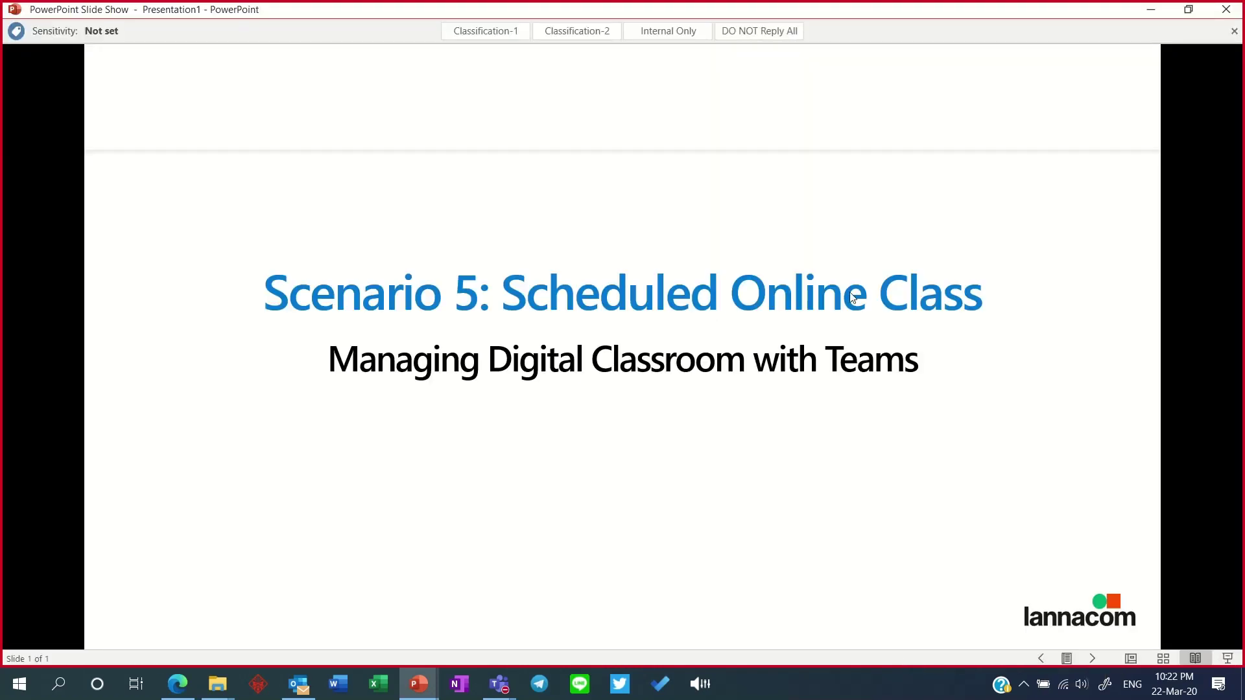
{"action": "left_click", "coordinate": [981, 300]}
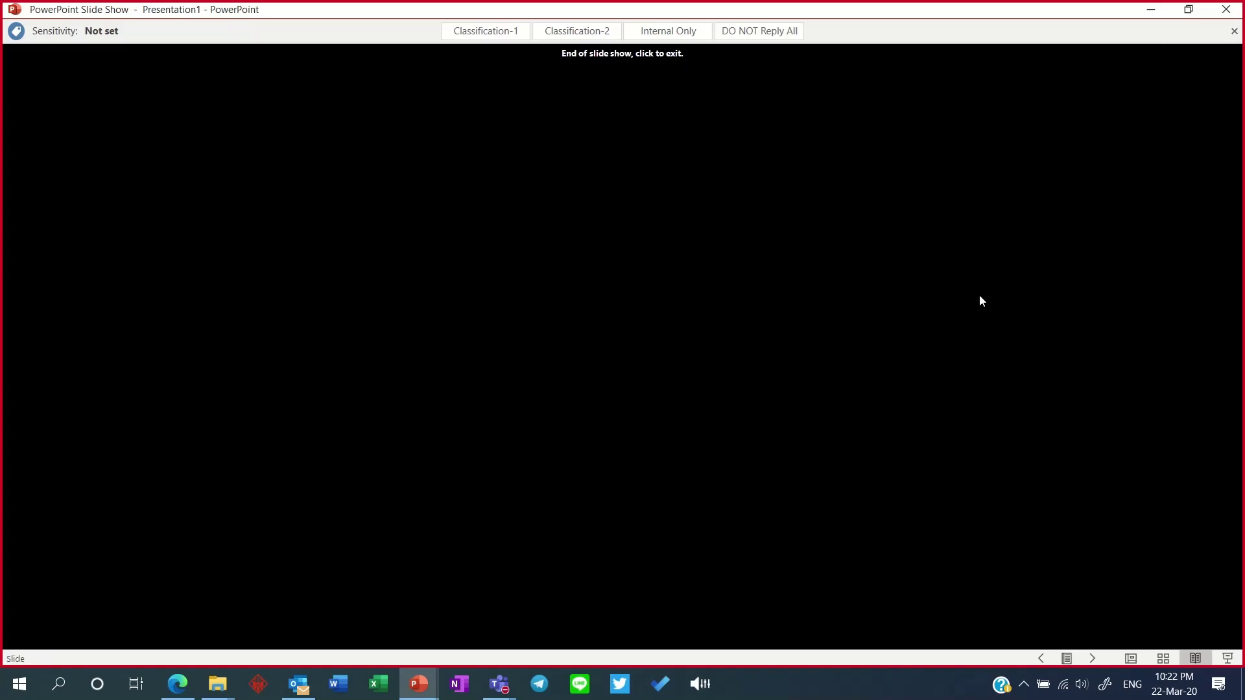
{"action": "scroll", "coordinate": [981, 300], "scroll_direction": "up", "scroll_amount": 1}
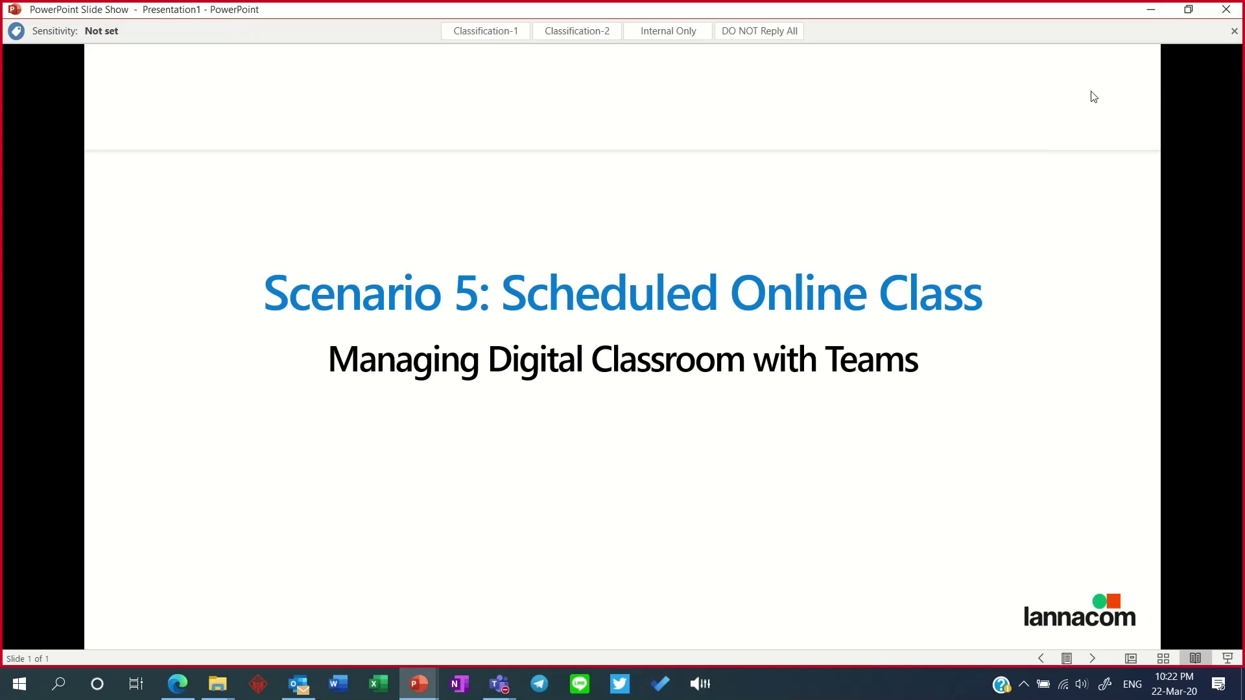
{"action": "key", "text": "Escape"}
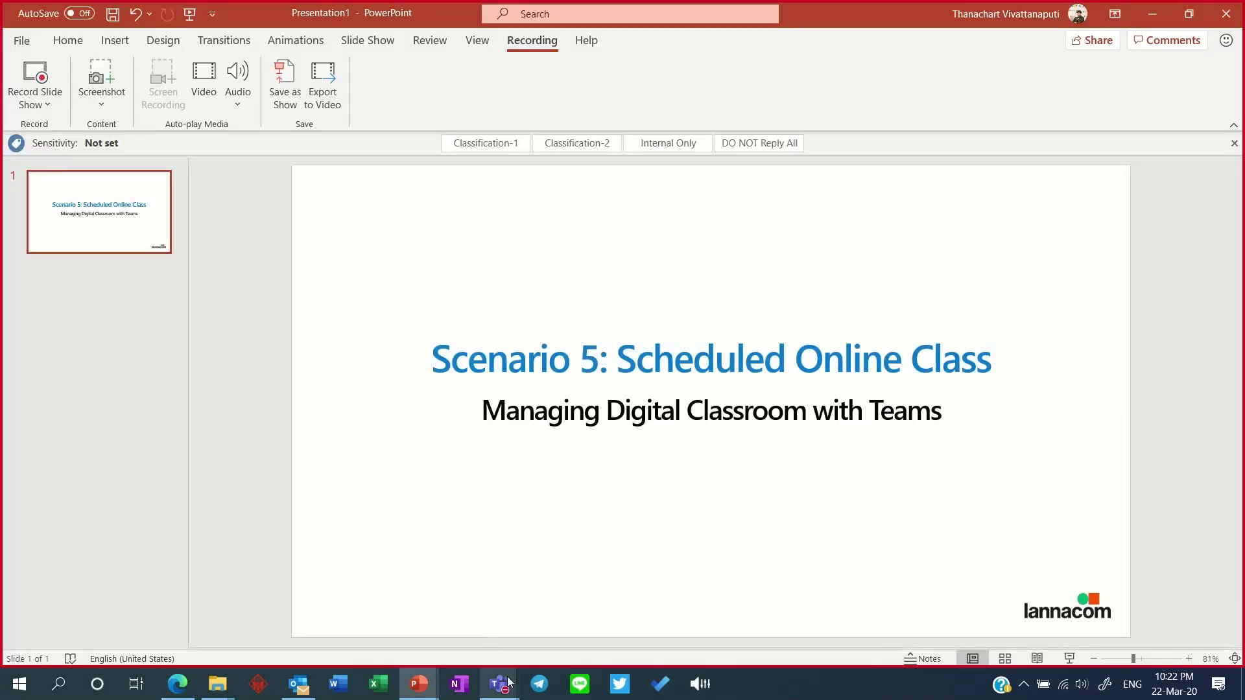
Switch back to the Teams meeting and stop sharing the PowerPoint window
{"action": "mouse_move", "coordinate": [509, 681]}
{"action": "left_click", "coordinate": [462, 577]}
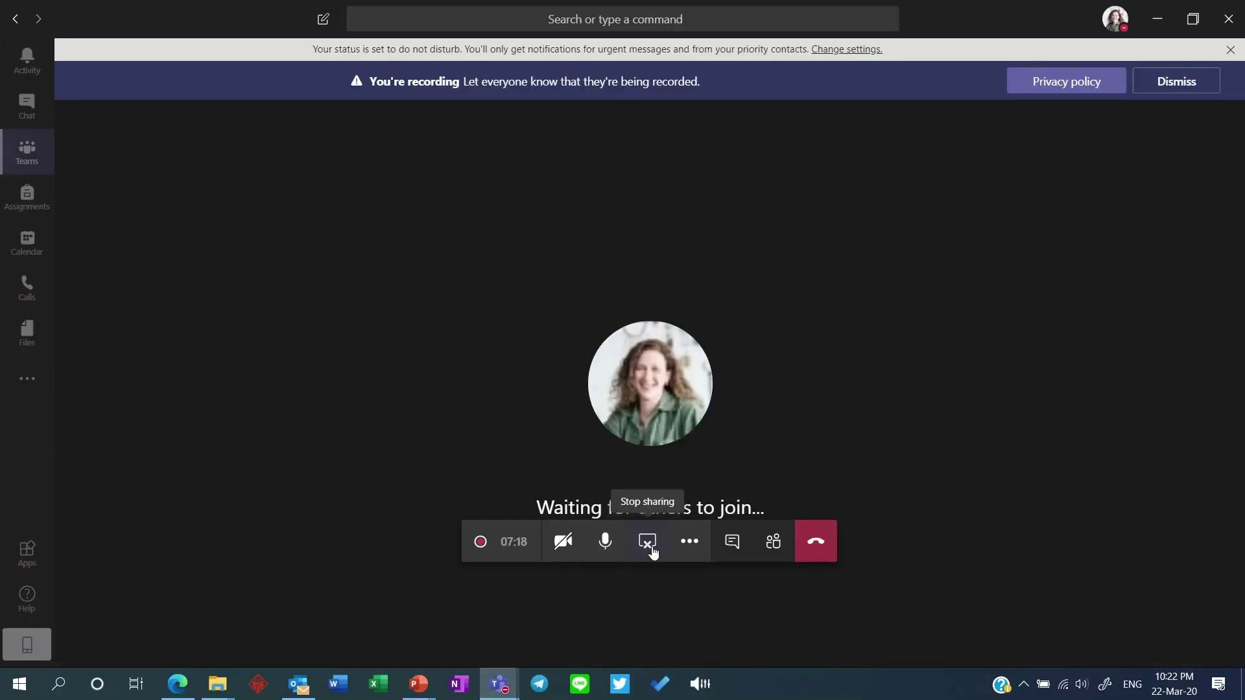
{"action": "left_click", "coordinate": [652, 549]}
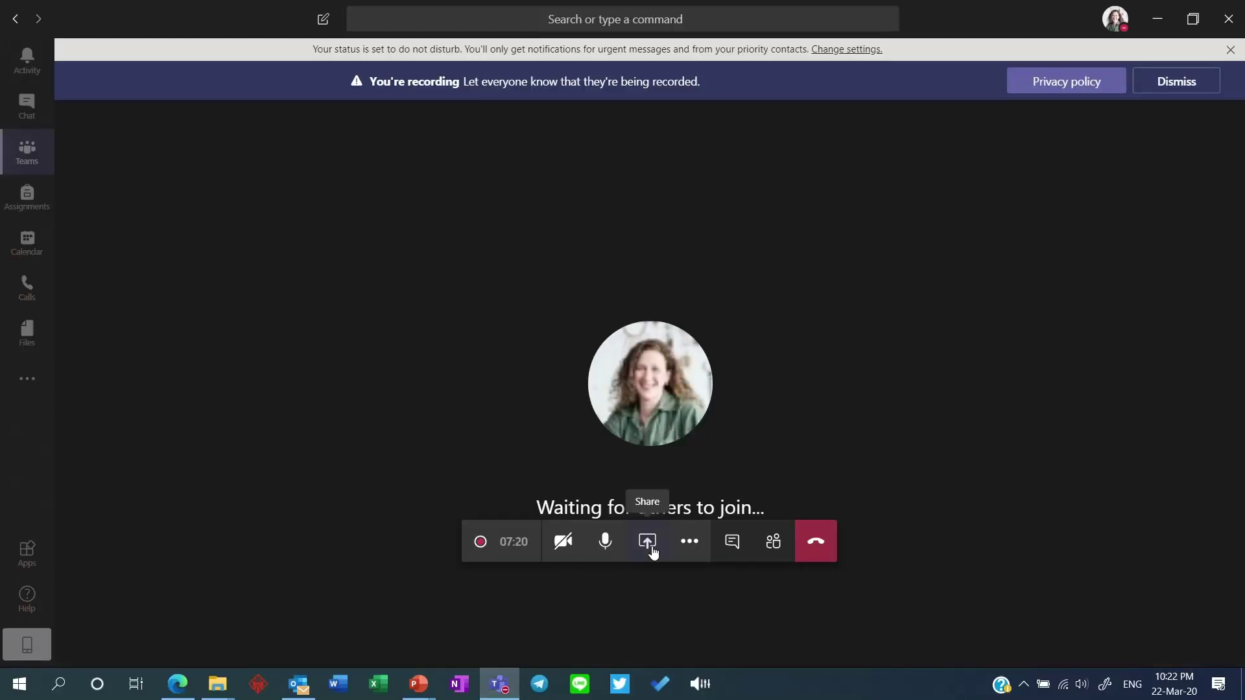
Stop recording the meeting, confirm ending the recording, and leave the call
{"action": "left_click", "coordinate": [689, 542]}
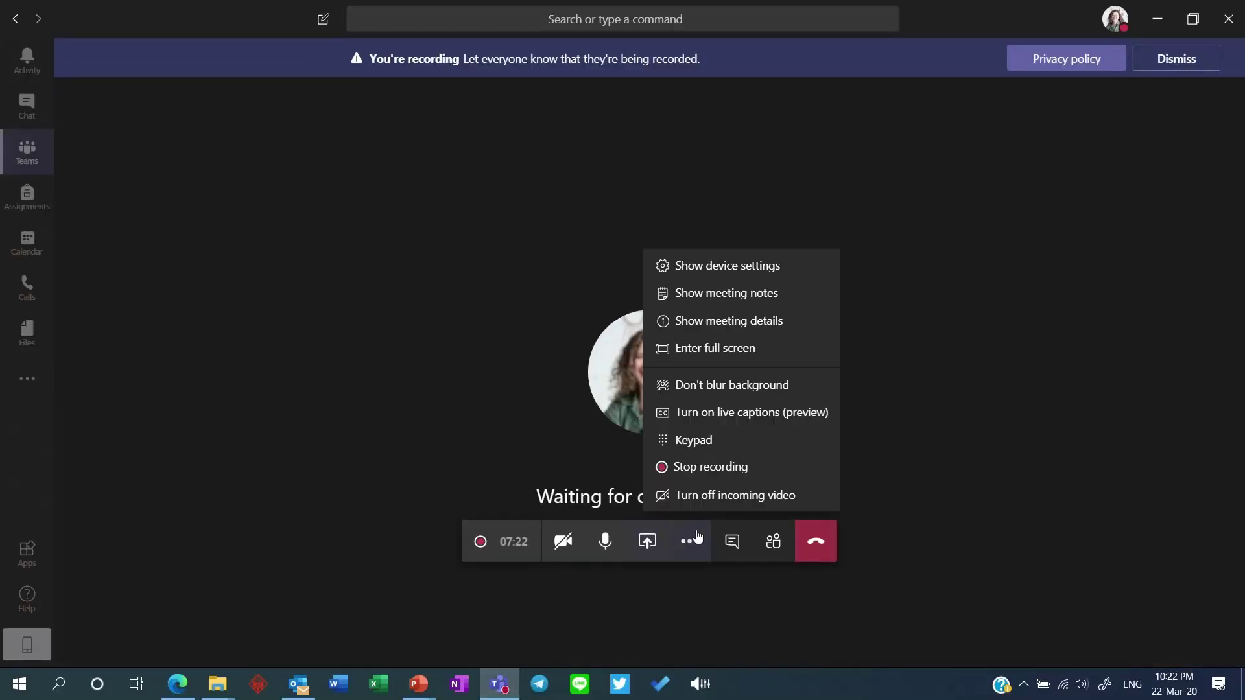
{"action": "left_click", "coordinate": [725, 468]}
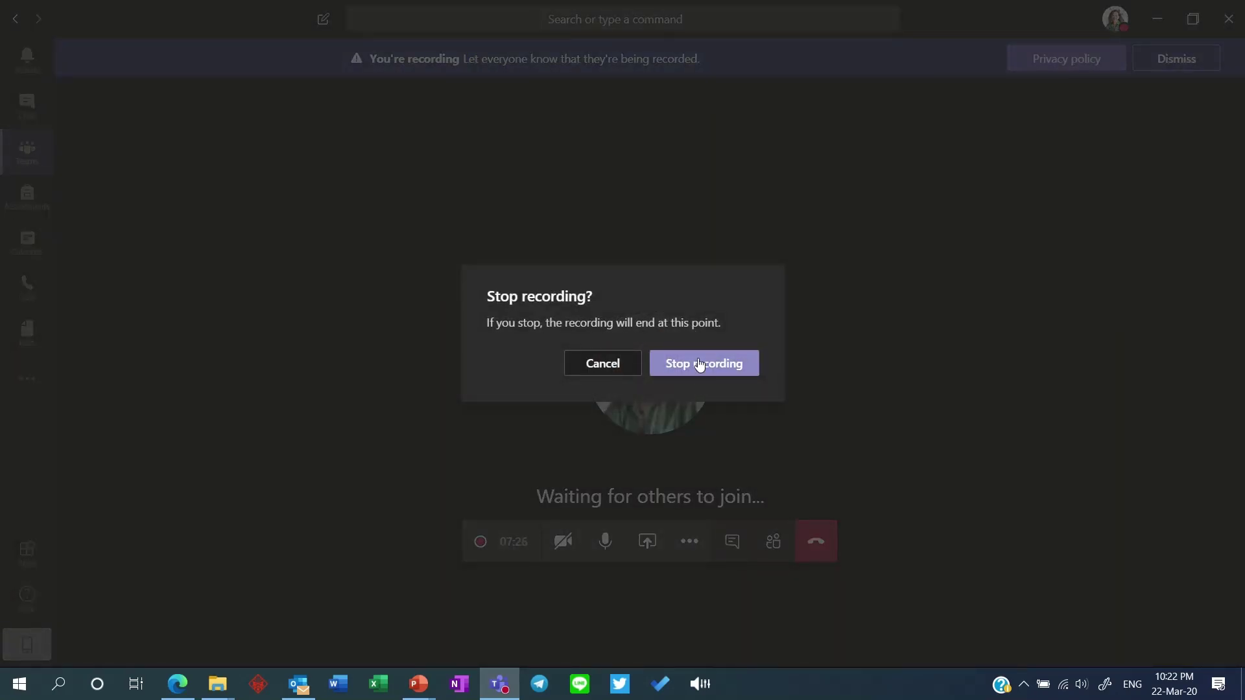
{"action": "left_click", "coordinate": [699, 365]}
{"action": "left_click", "coordinate": [739, 499]}
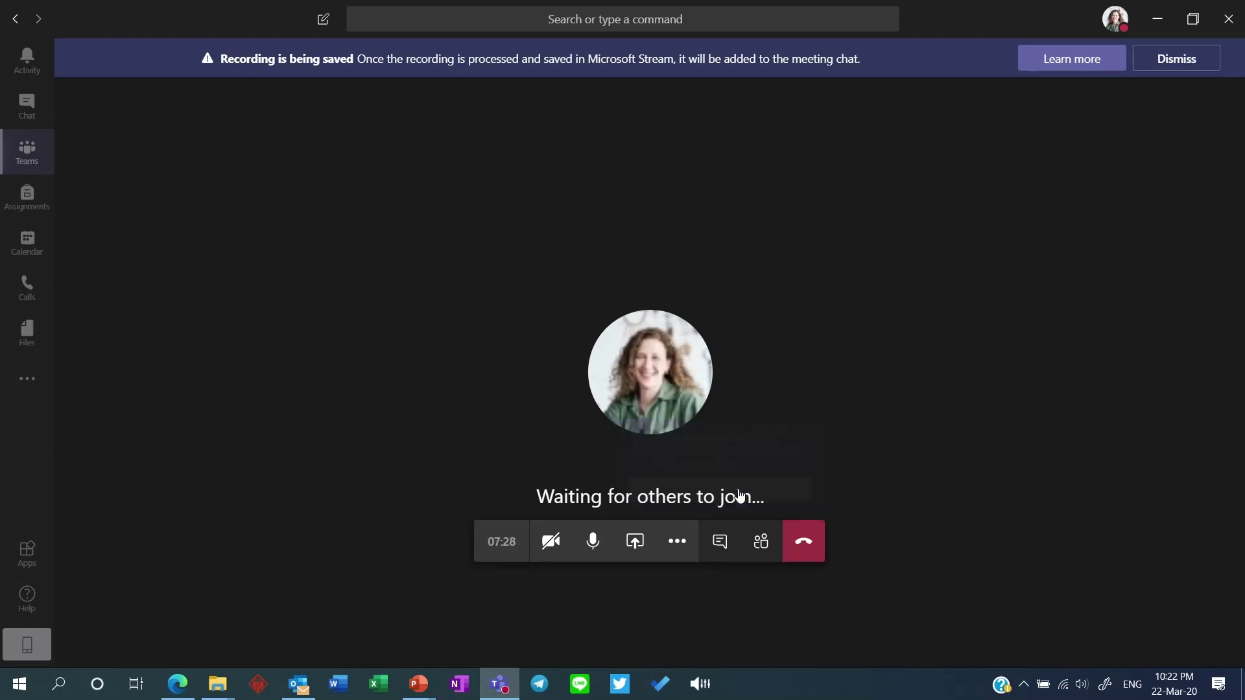
{"action": "left_click_drag", "start_coordinate": [220, 58], "coordinate": [359, 61]}
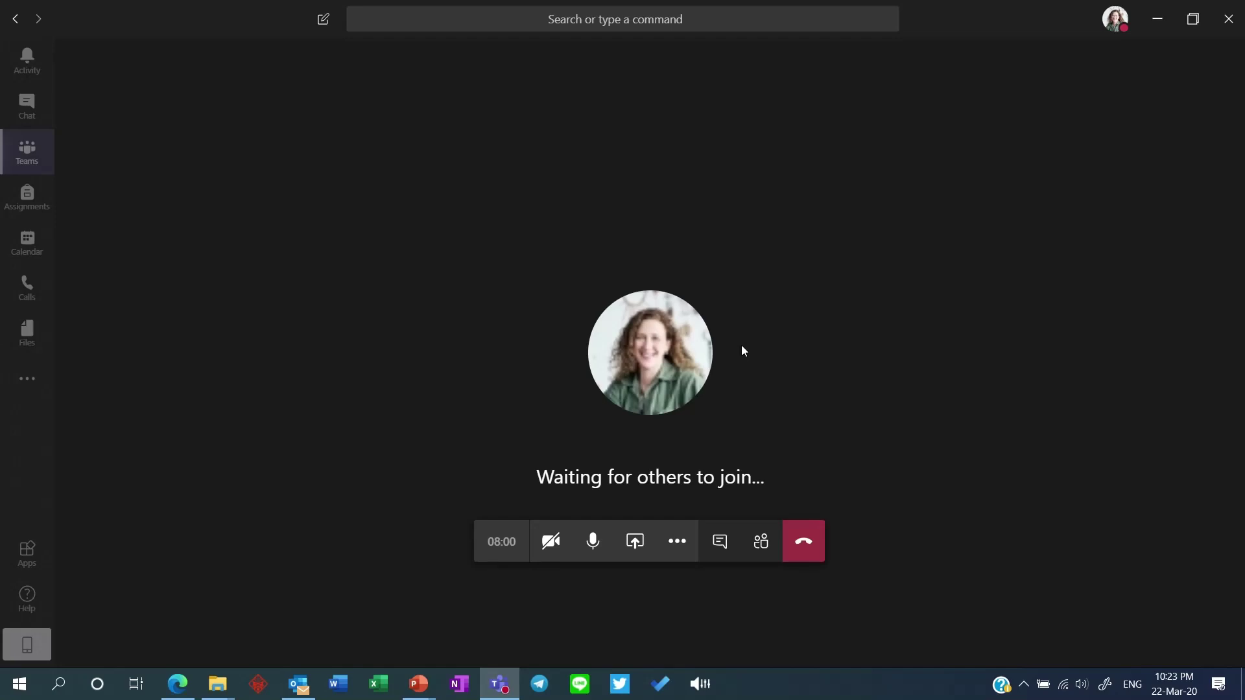
{"action": "left_click", "coordinate": [804, 556]}
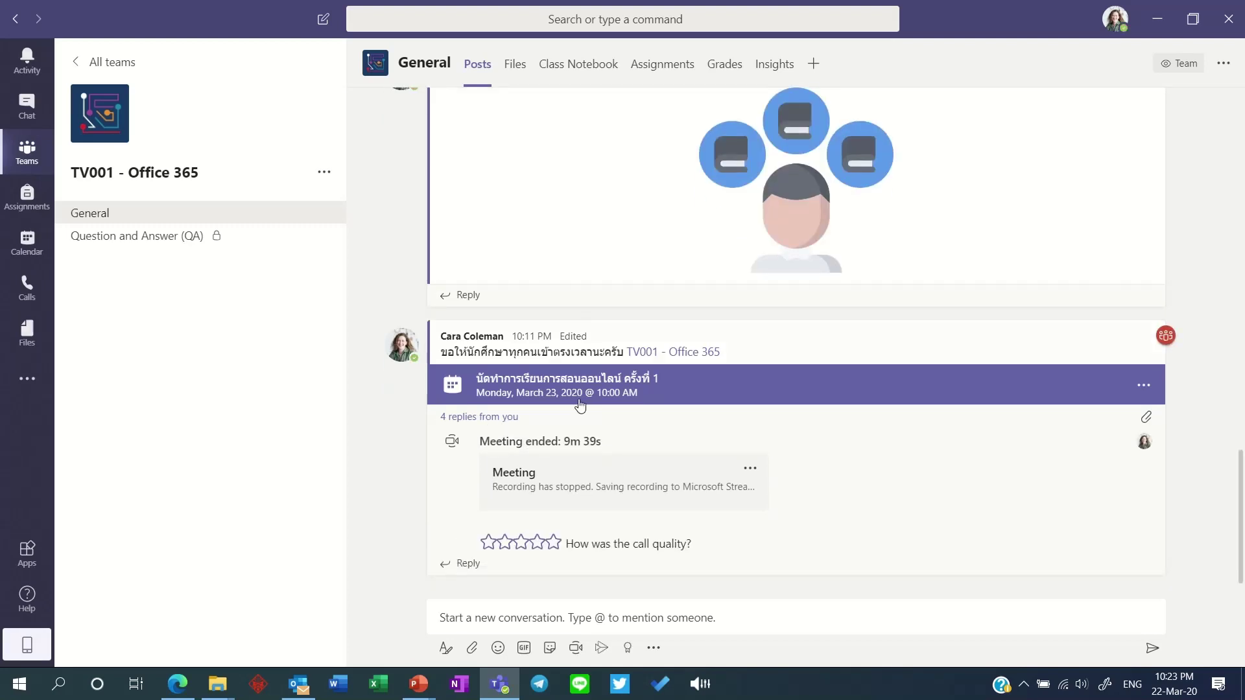
Expand all replies under the scheduled meeting post in the General channel and review its chat messages and recording entry
{"action": "left_click", "coordinate": [491, 422]}
{"action": "scroll", "coordinate": [553, 422], "scroll_direction": "down", "scroll_amount": 3}
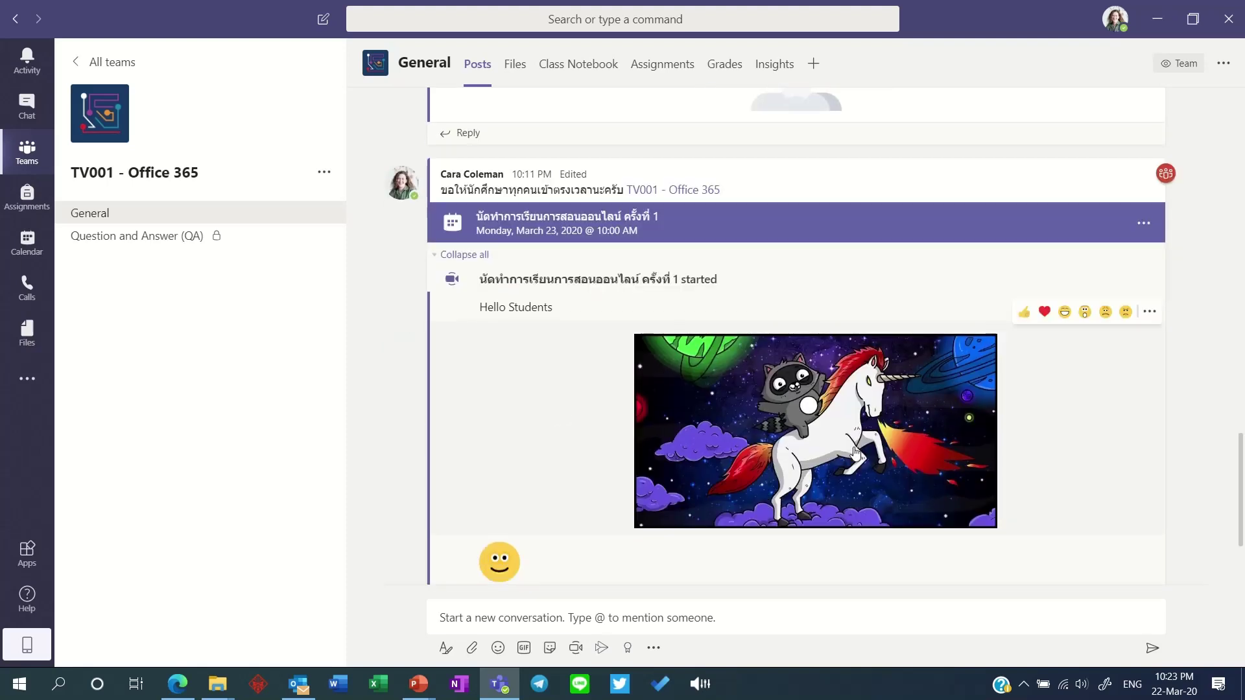
{"action": "scroll", "coordinate": [695, 303], "scroll_direction": "down", "scroll_amount": 3}
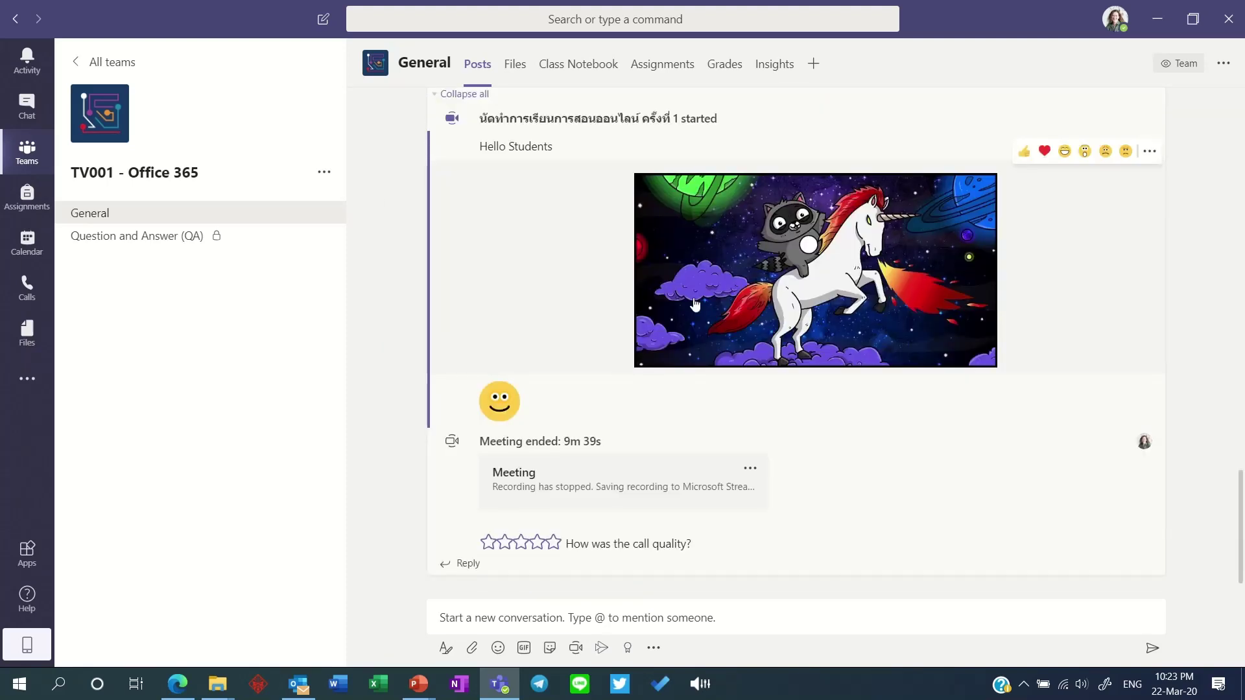
{"action": "scroll", "coordinate": [700, 351], "scroll_direction": "up", "scroll_amount": 3}
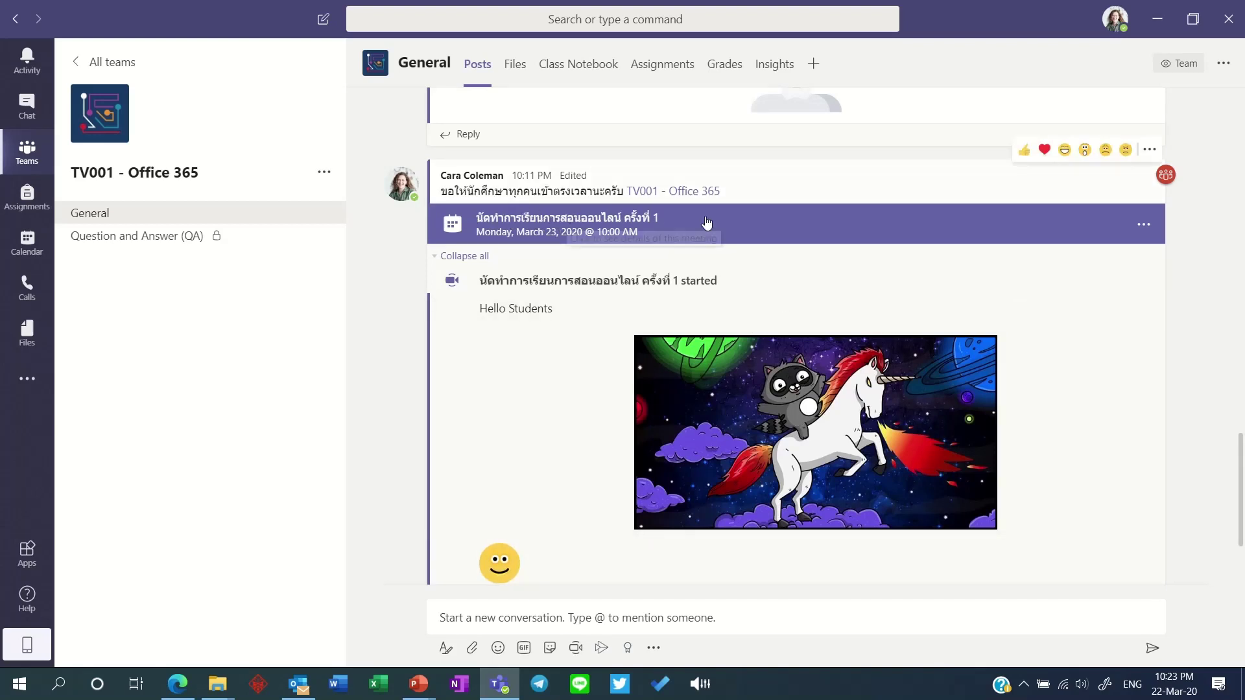
{"action": "scroll", "coordinate": [714, 240], "scroll_direction": "down", "scroll_amount": 3}
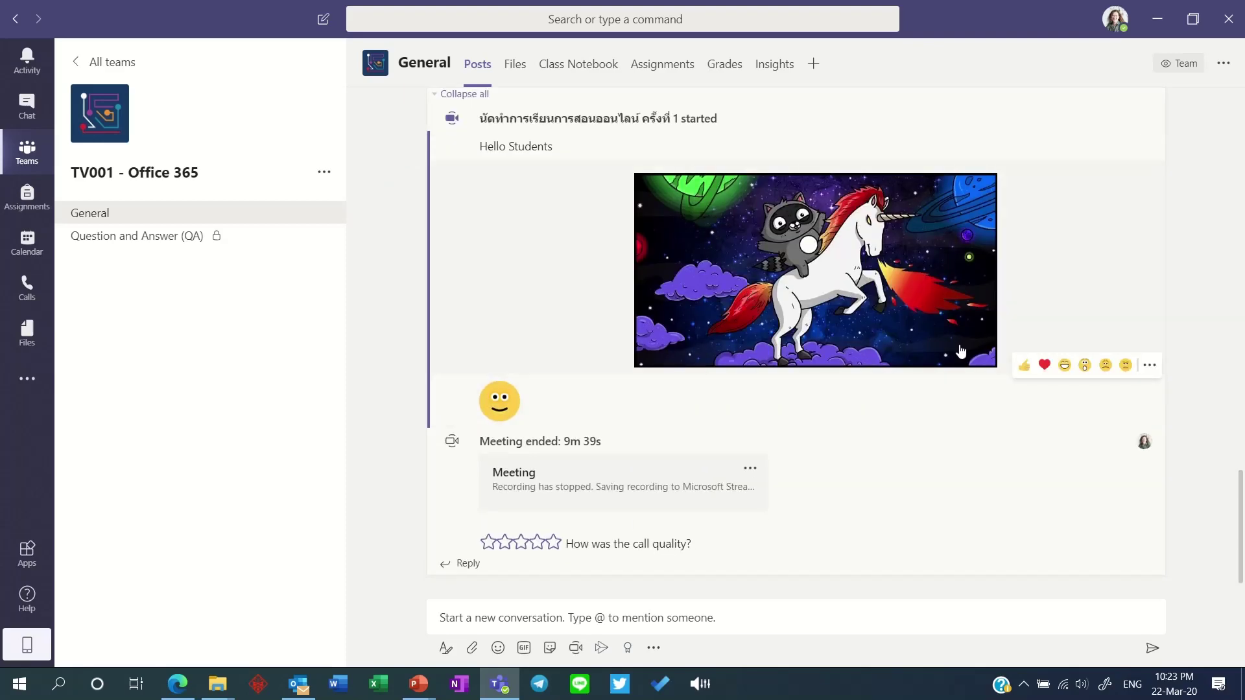
{"action": "scroll", "coordinate": [1214, 340], "scroll_direction": "up", "scroll_amount": 3}
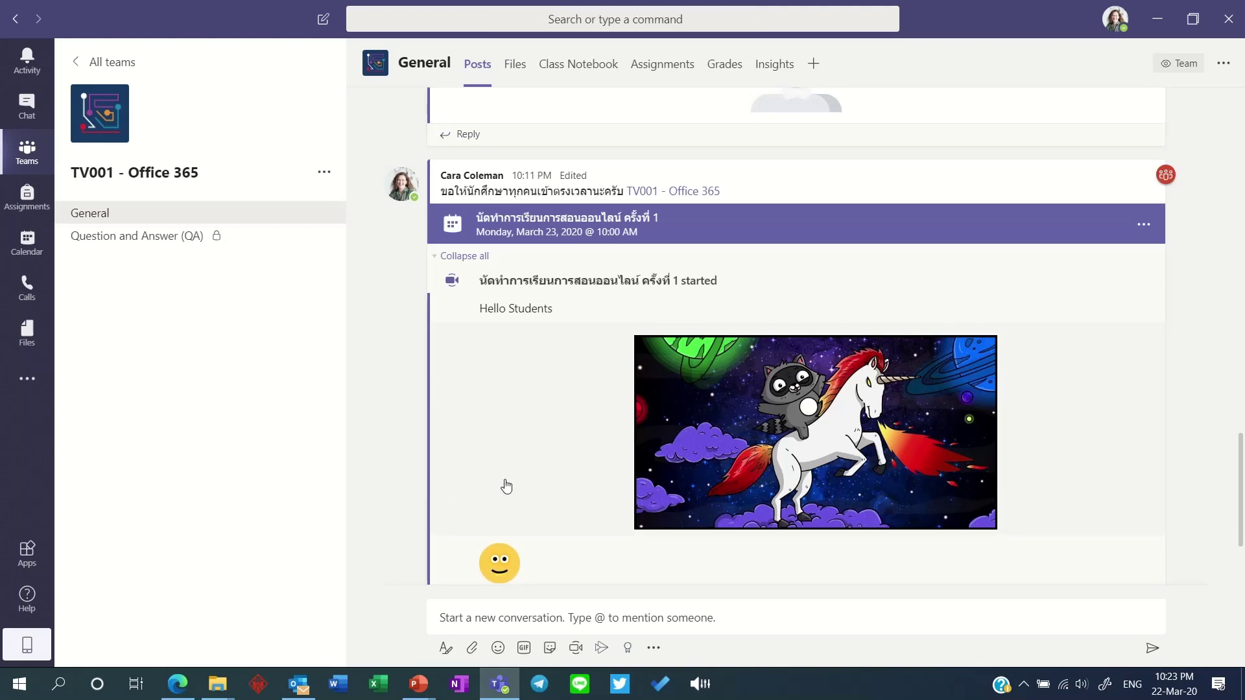
{"action": "scroll", "coordinate": [445, 489], "scroll_direction": "down", "scroll_amount": 3}
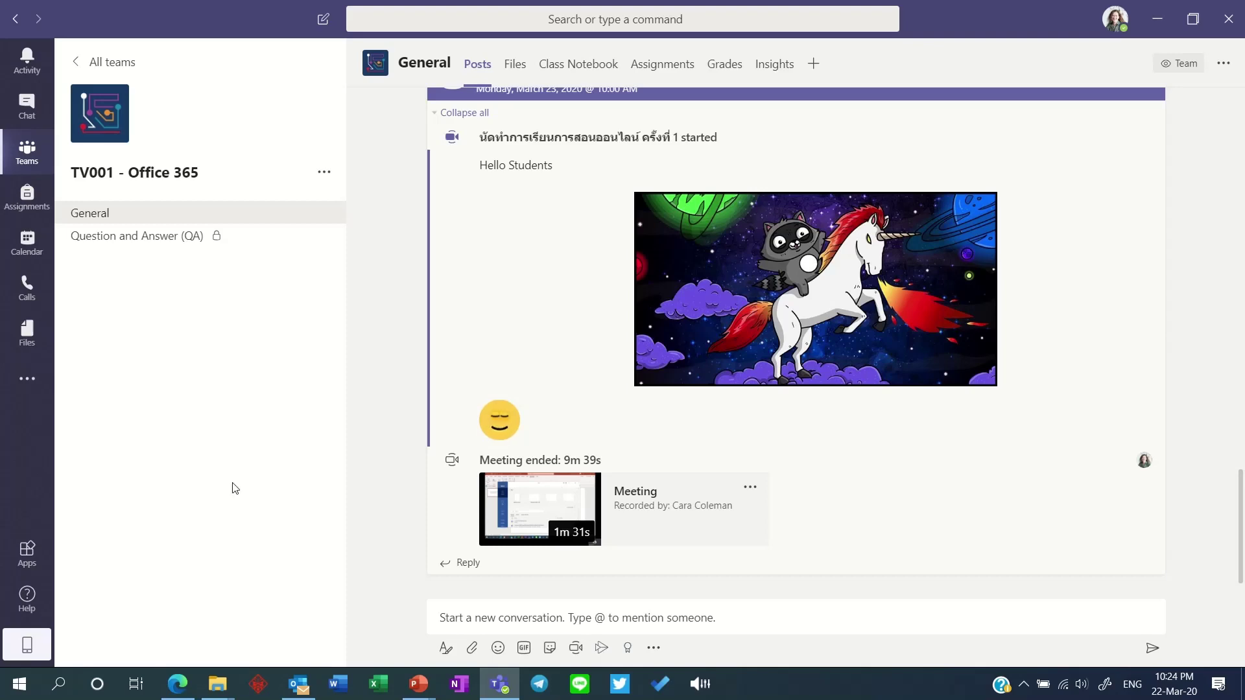
Play the meeting recording from the channel post, mute its sound, and skip ahead to preview the shared desktop at 0:54
{"action": "left_click", "coordinate": [564, 503]}
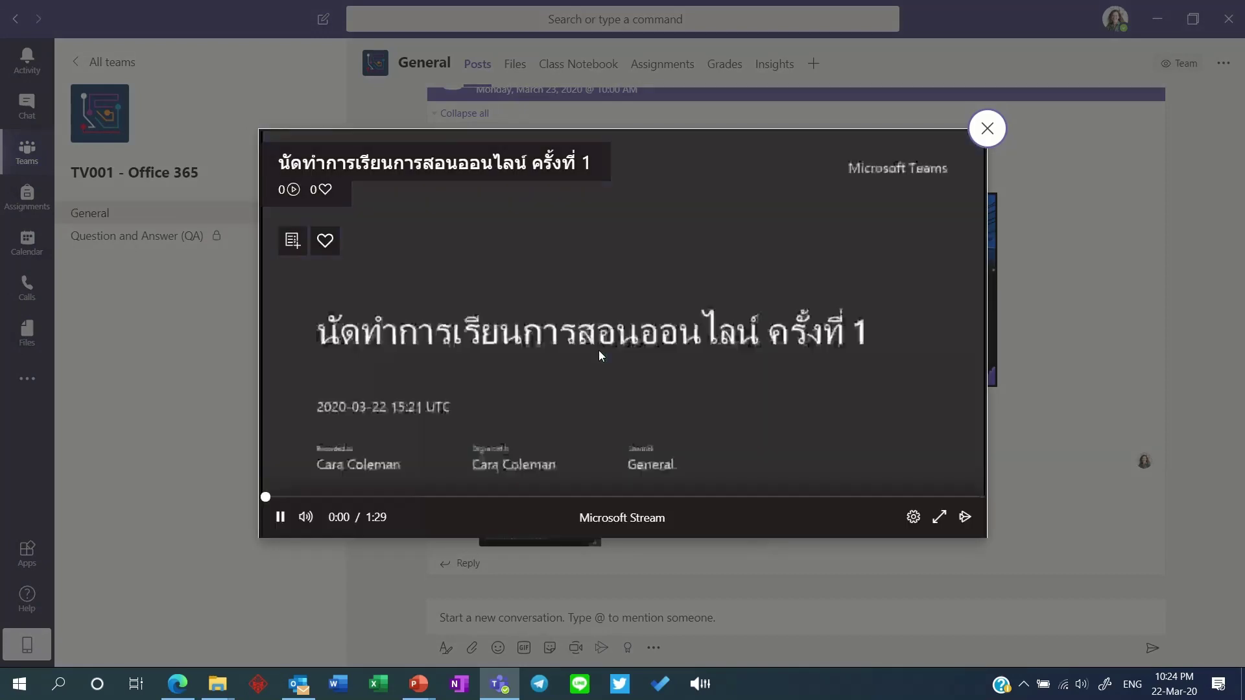
{"action": "left_click", "coordinate": [309, 519]}
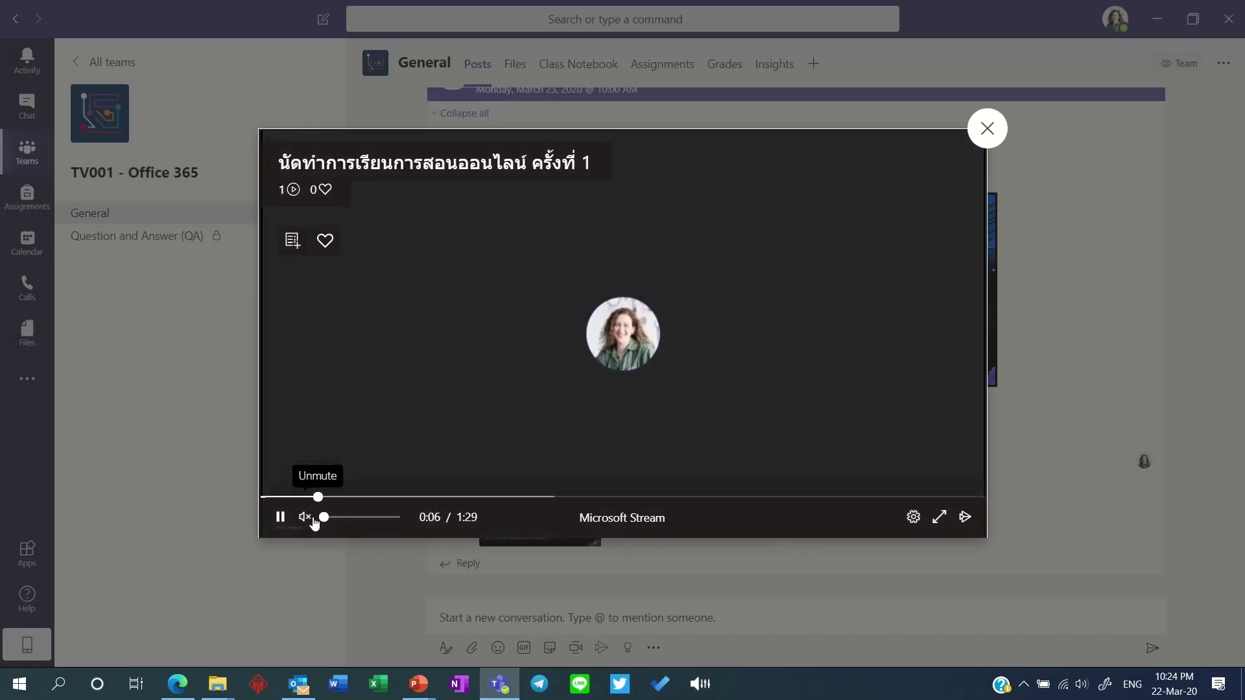
{"action": "left_click", "coordinate": [397, 498]}
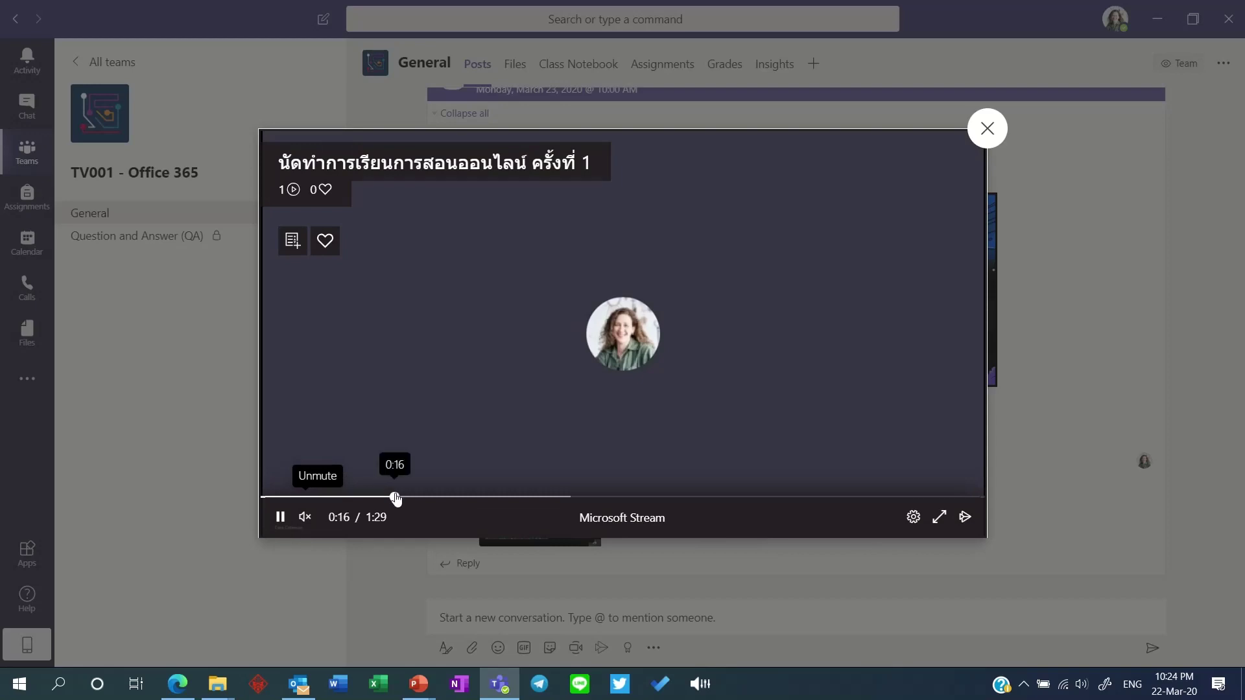
{"action": "left_click", "coordinate": [495, 504]}
{"action": "left_click", "coordinate": [548, 503]}
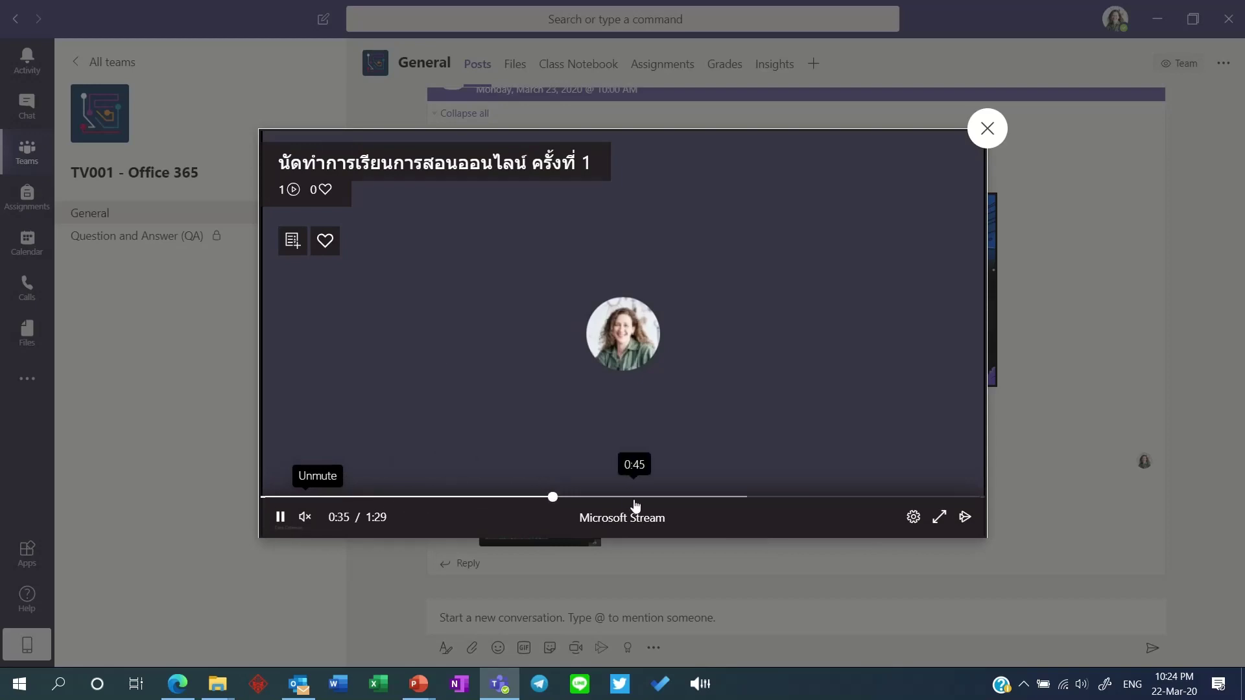
{"action": "left_click", "coordinate": [635, 505]}
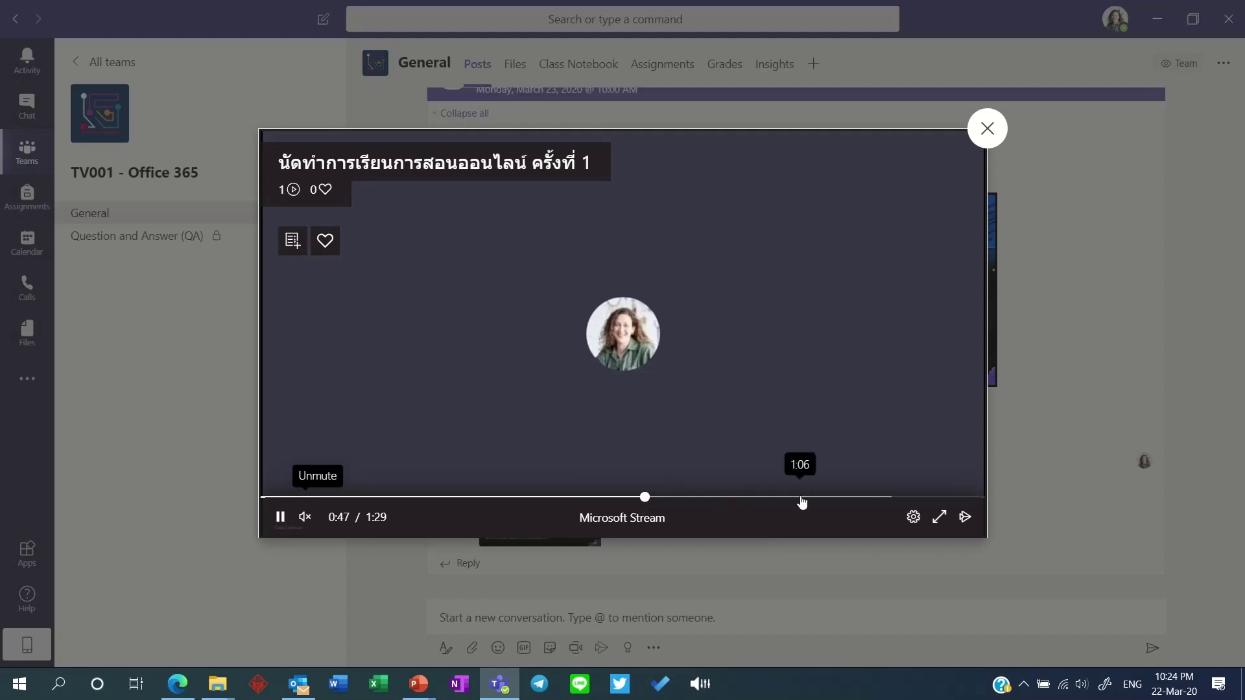
{"action": "left_click", "coordinate": [802, 500]}
{"action": "left_click", "coordinate": [701, 498]}
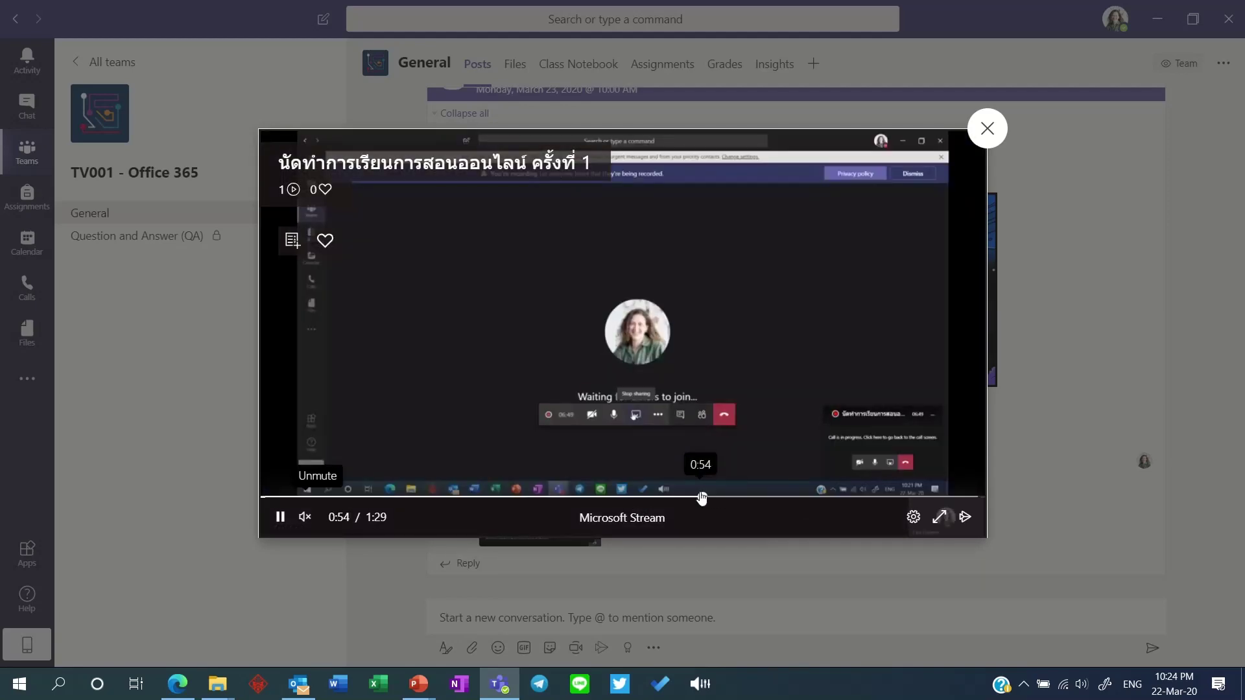
Skip back and forth around the desktop-sharing part of the recording, pause it at 0:51, and resume playback
{"action": "left_click", "coordinate": [616, 496]}
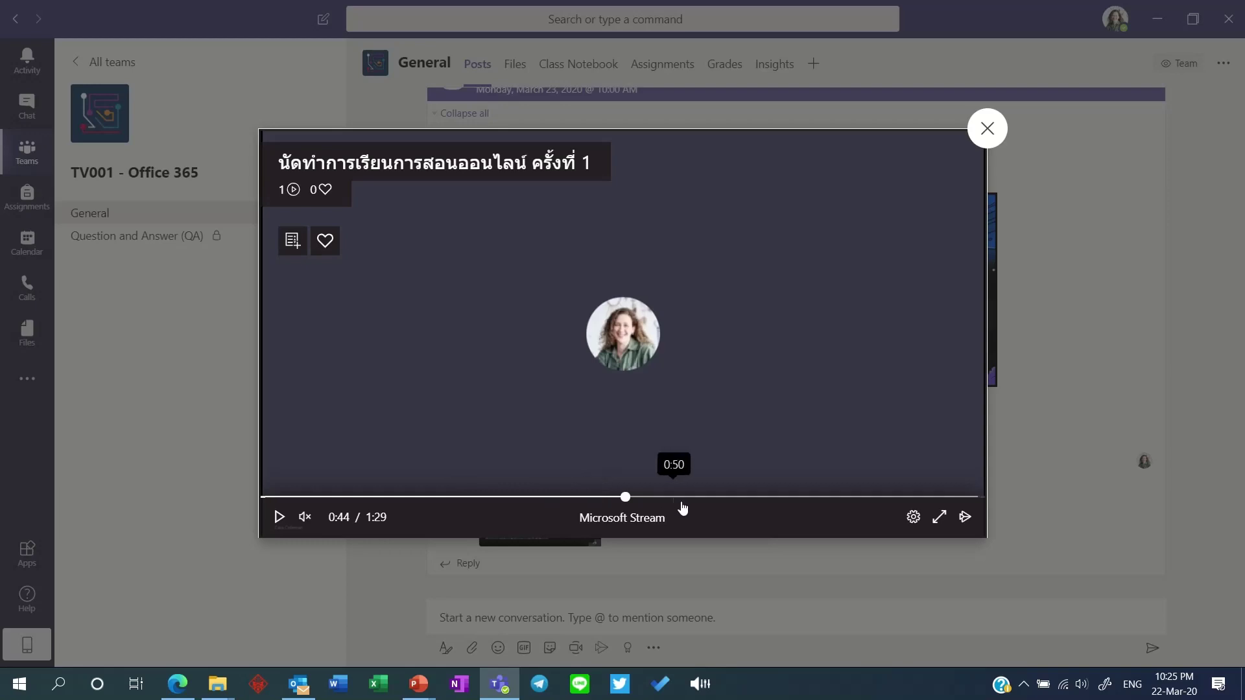
{"action": "left_click", "coordinate": [698, 374]}
{"action": "left_click", "coordinate": [703, 498]}
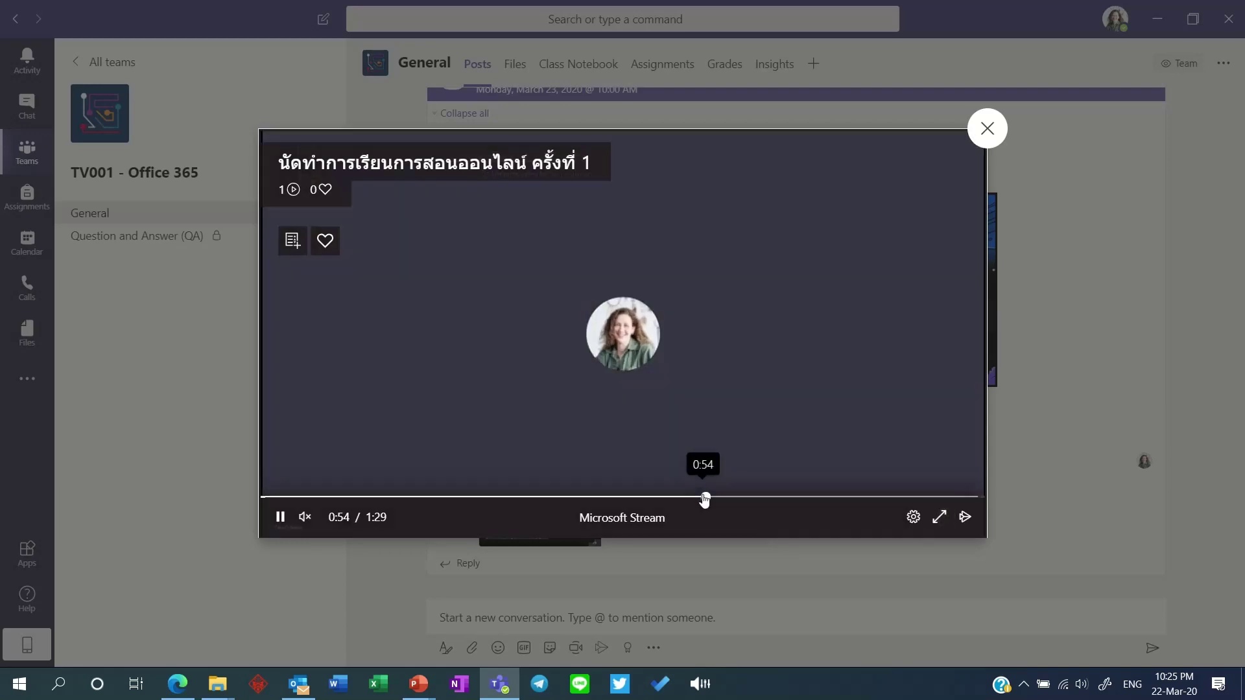
{"action": "left_click", "coordinate": [668, 498]}
{"action": "key", "text": "space"}
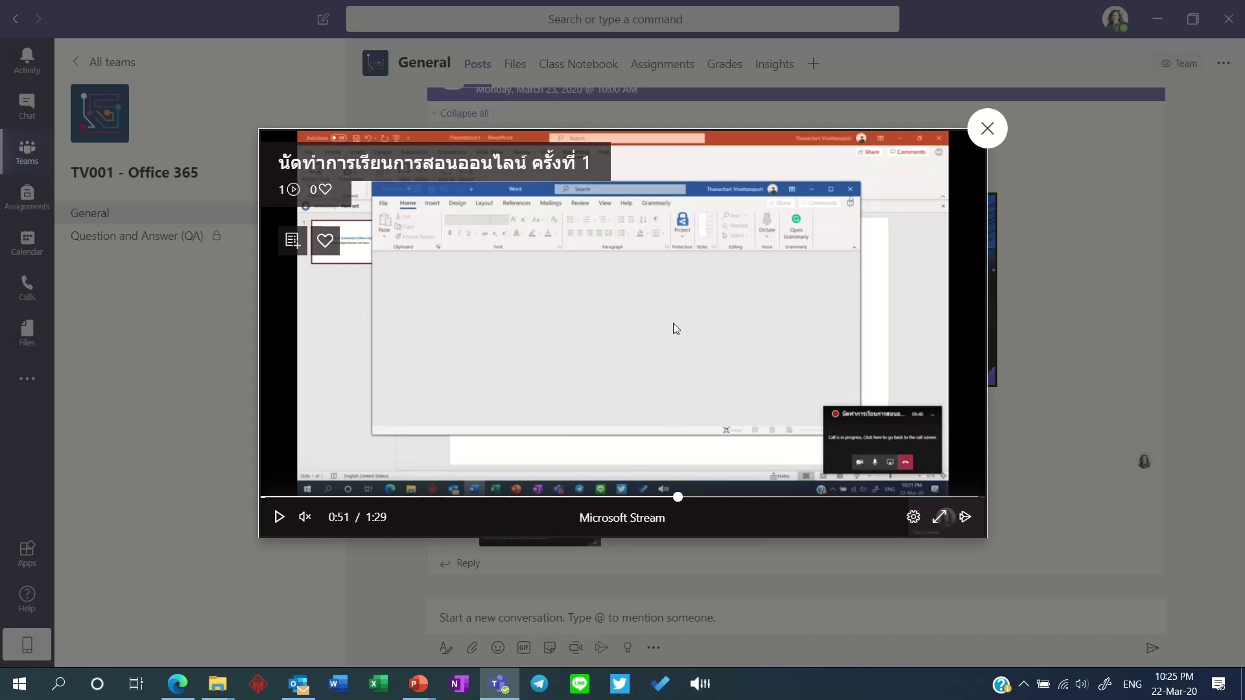
{"action": "key", "text": "space"}
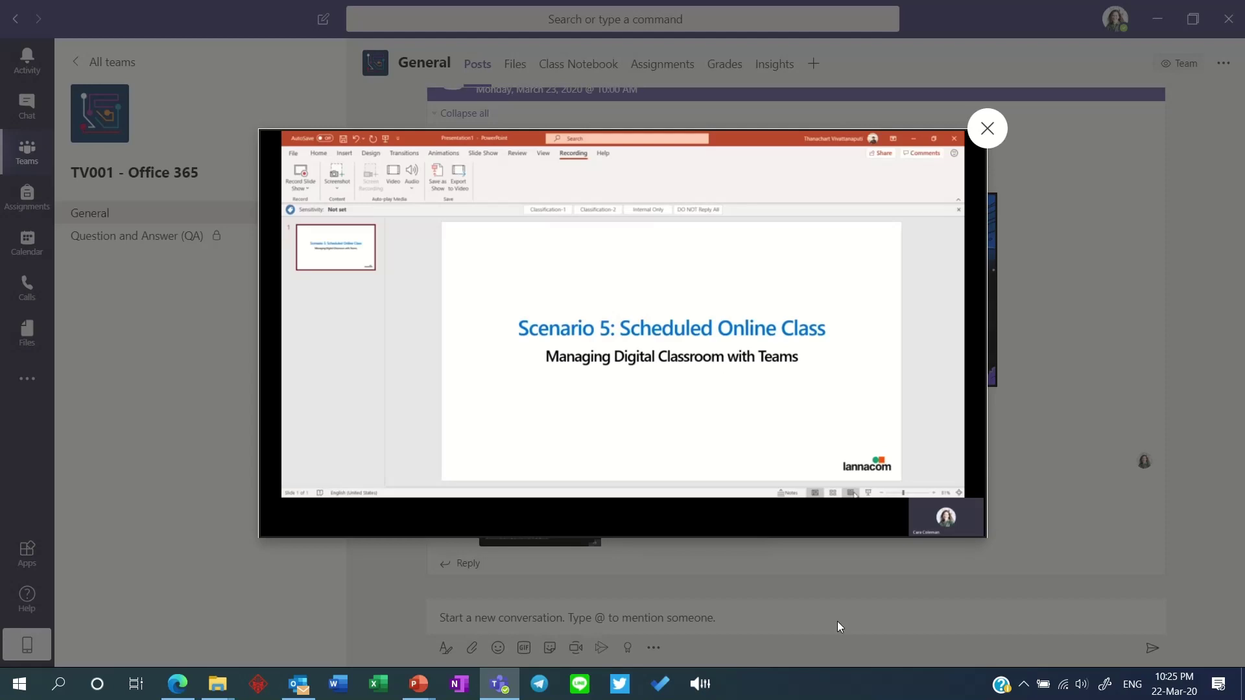
Skip toward the end of the recording, let it play out, and close the video player
{"action": "mouse_move", "coordinate": [845, 508]}
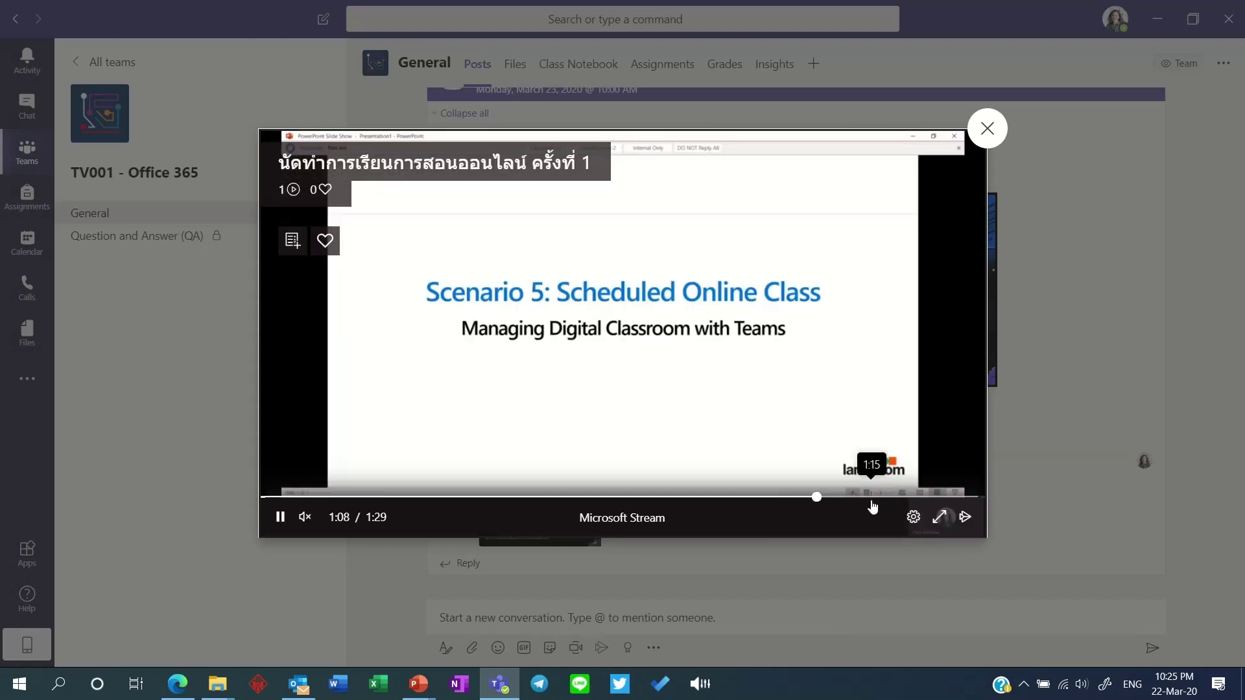
{"action": "left_click", "coordinate": [898, 497]}
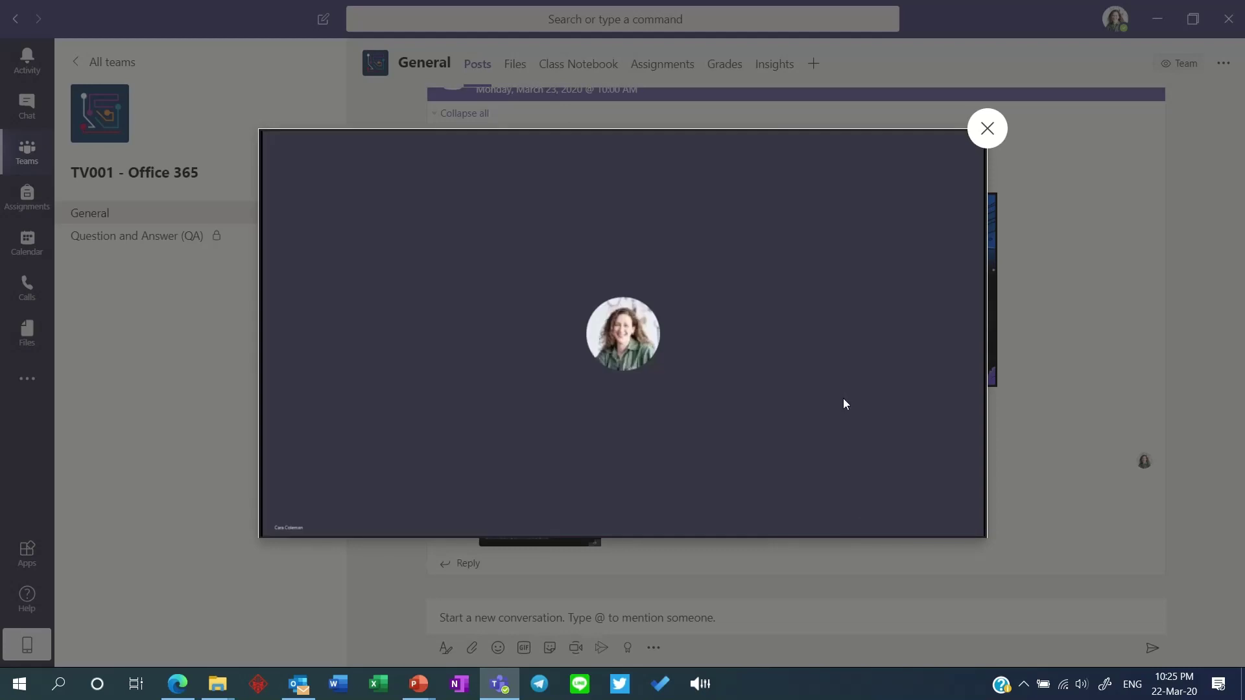
{"action": "mouse_move", "coordinate": [850, 404]}
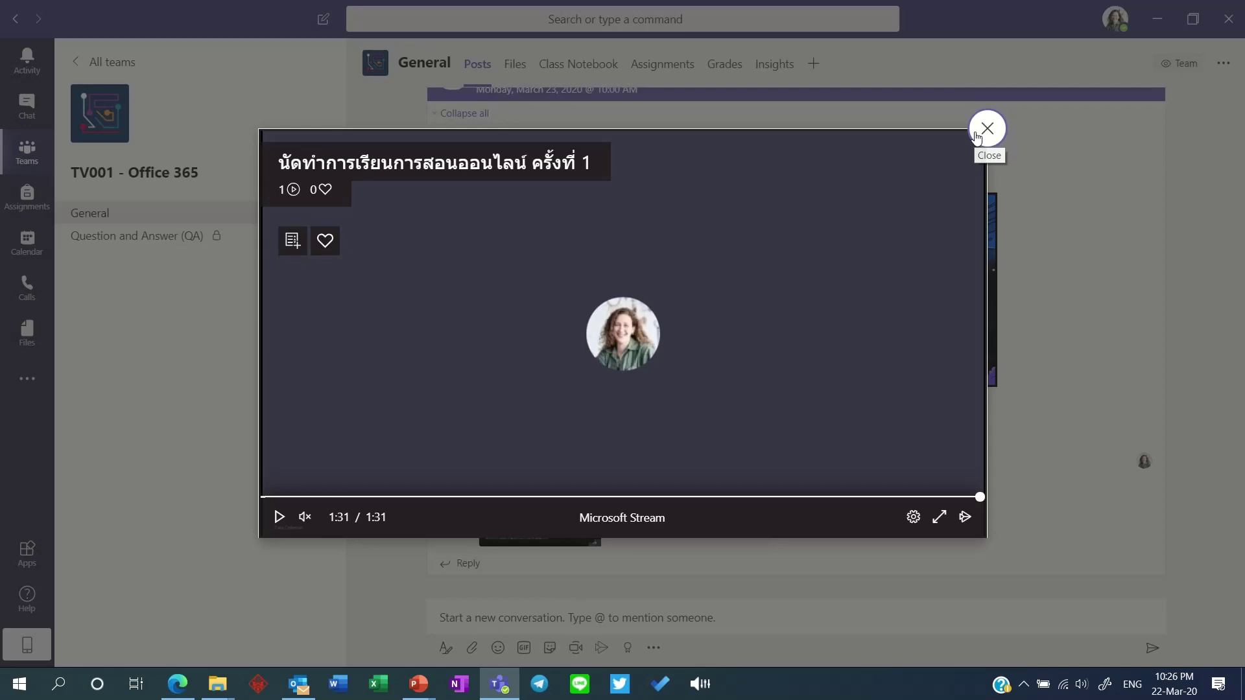
{"action": "left_click", "coordinate": [977, 136]}
{"action": "scroll", "coordinate": [717, 402], "scroll_direction": "down", "scroll_amount": 1}
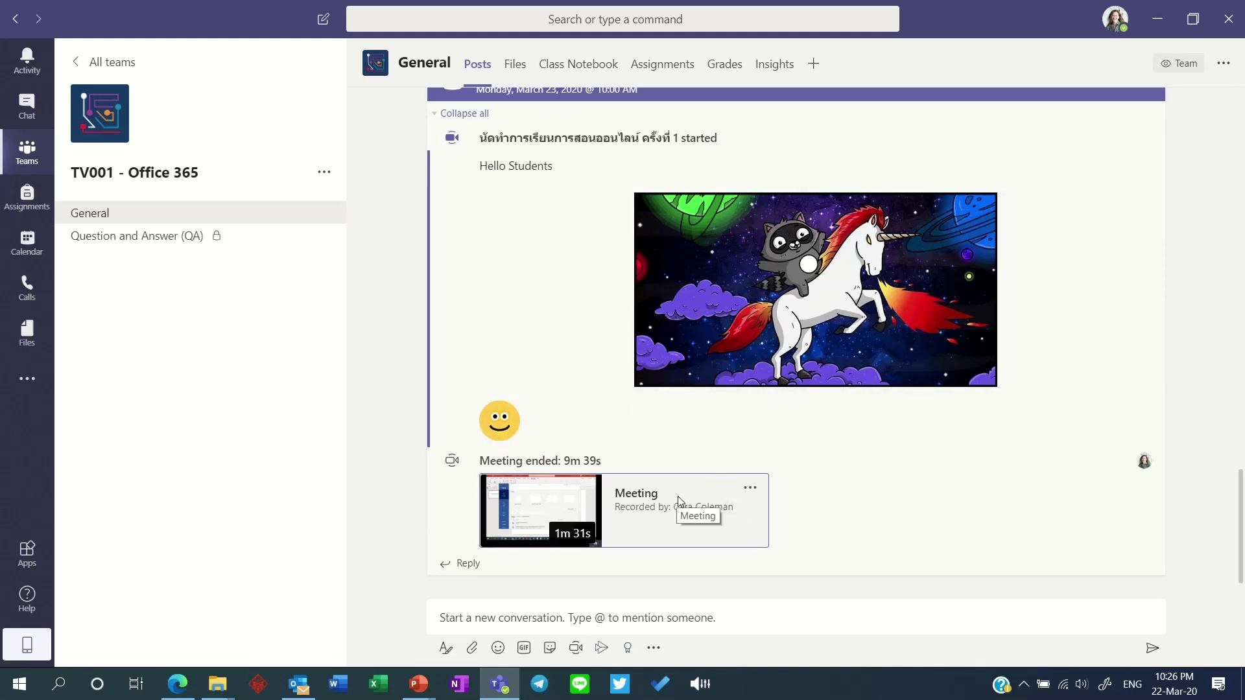
{"action": "mouse_move", "coordinate": [863, 401]}
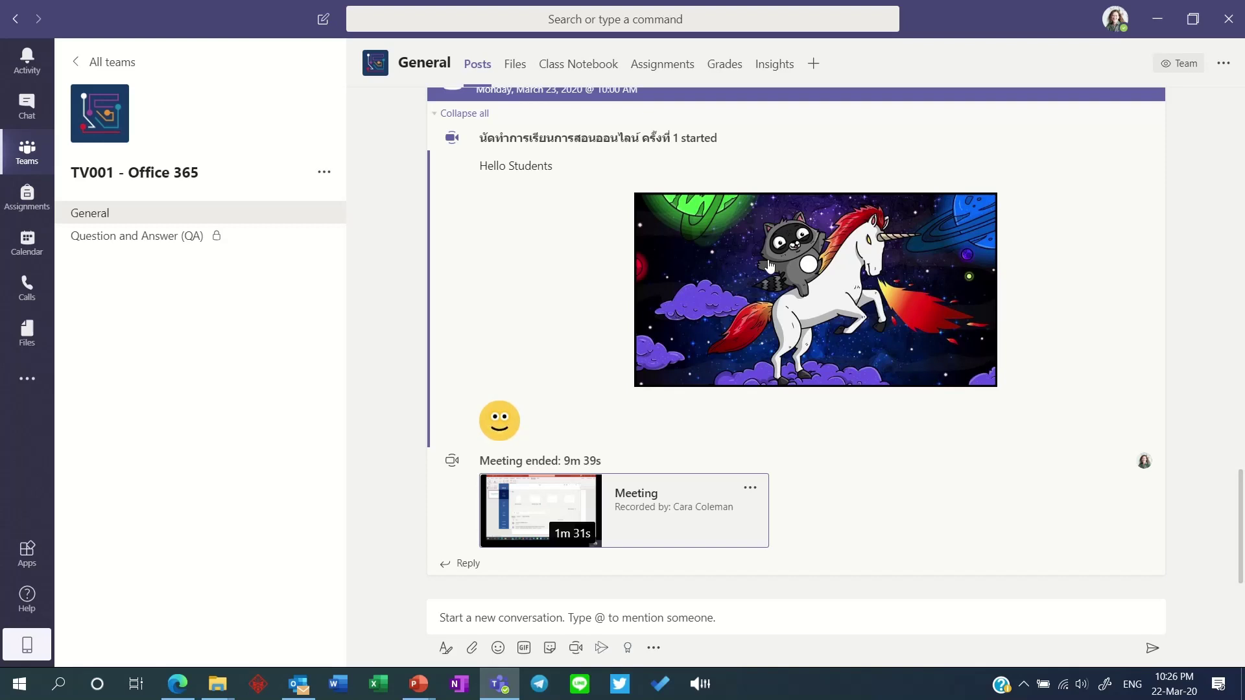
{"action": "mouse_move", "coordinate": [618, 244]}
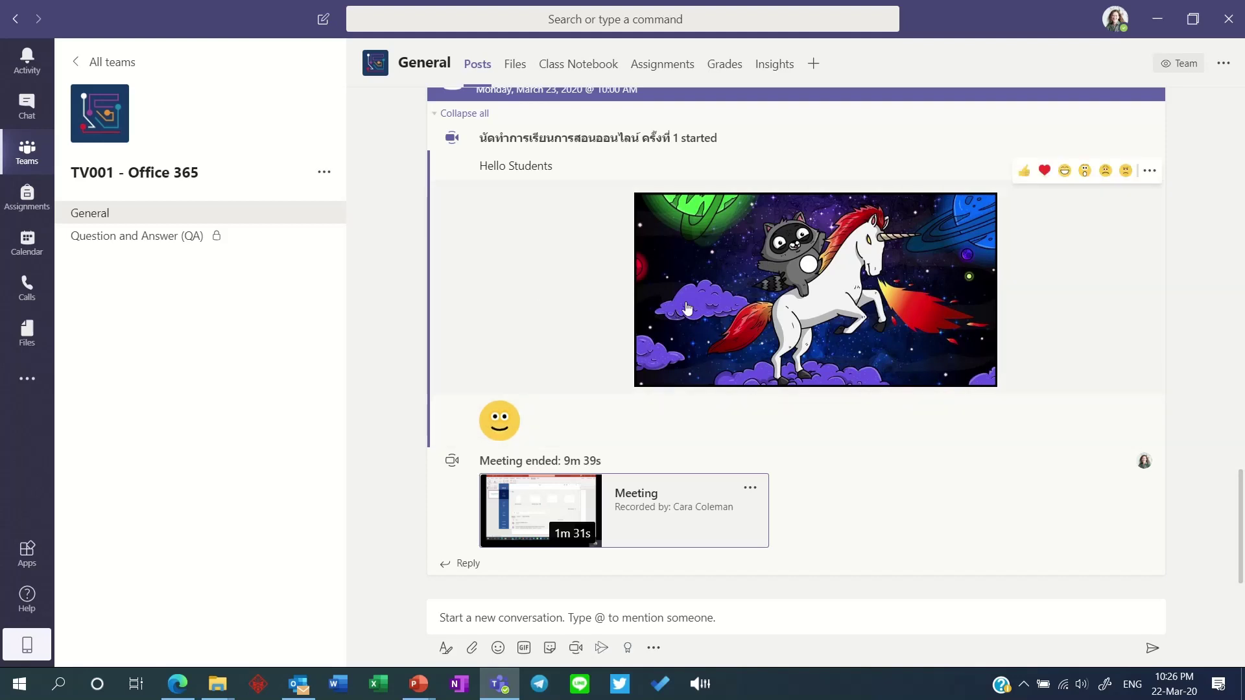
{"action": "scroll", "coordinate": [540, 310], "scroll_direction": "up", "scroll_amount": 1}
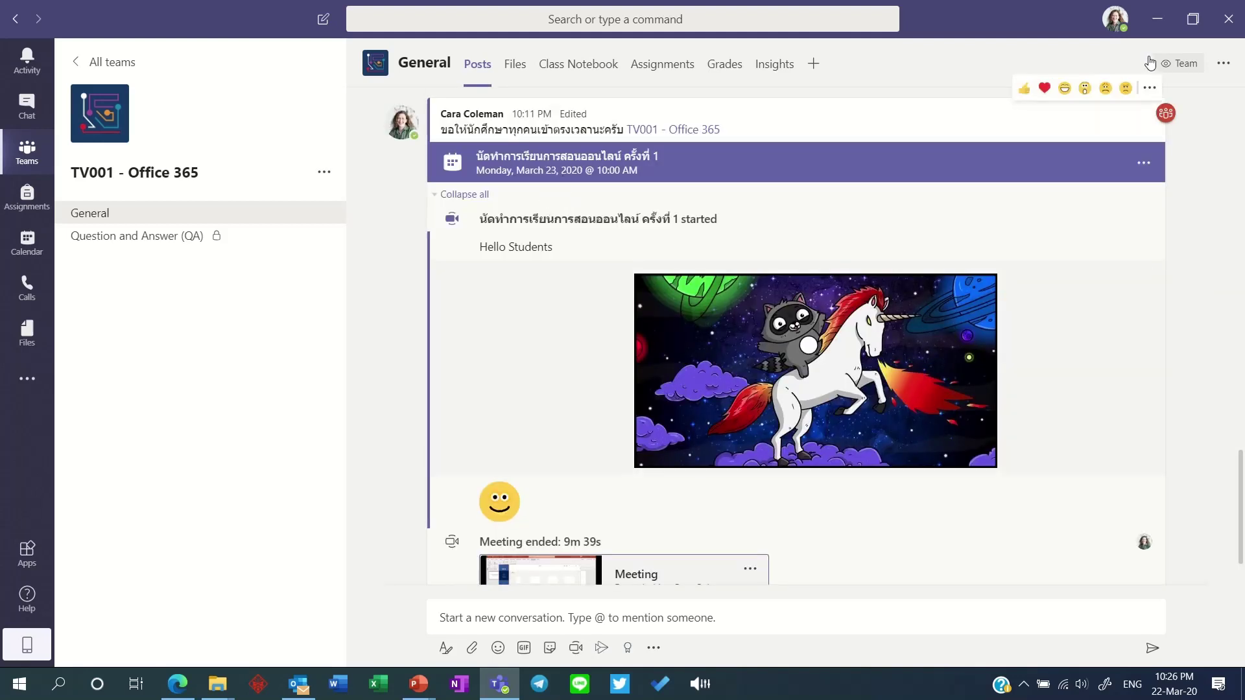
{"action": "scroll", "coordinate": [1158, 263], "scroll_direction": "down", "scroll_amount": 1}
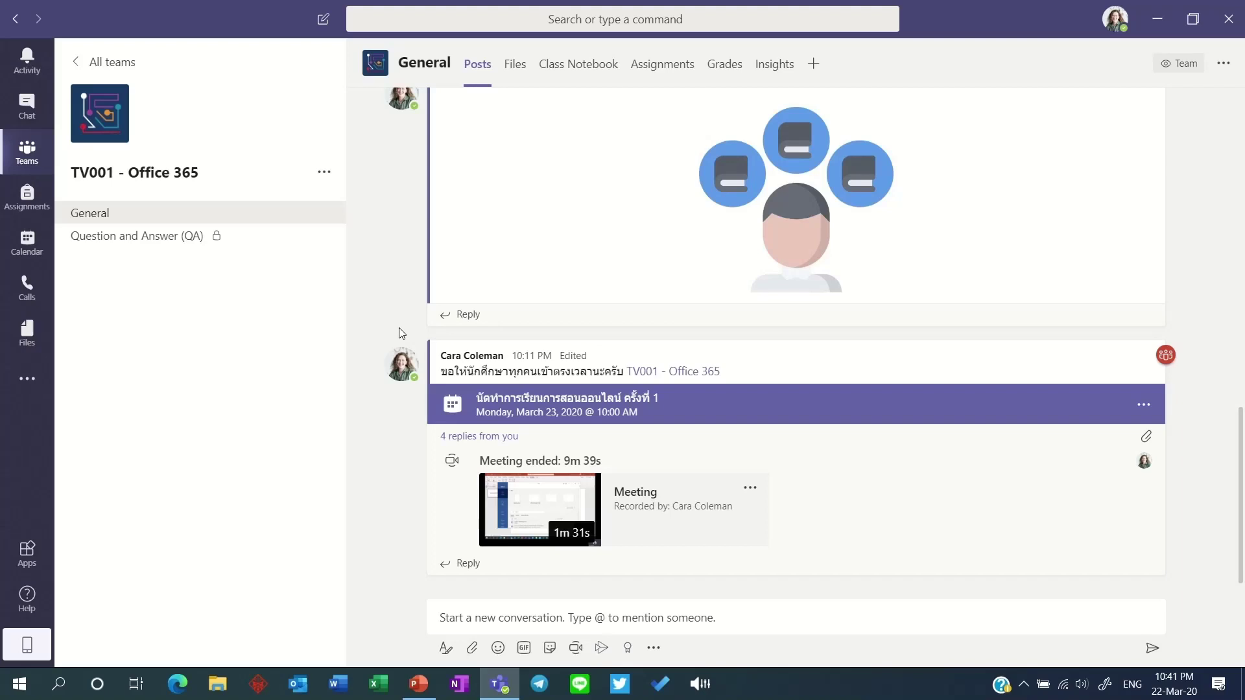
Start a new blank assignment for the TV001 - Office 365 class in the General channel
{"action": "left_click", "coordinate": [671, 85]}
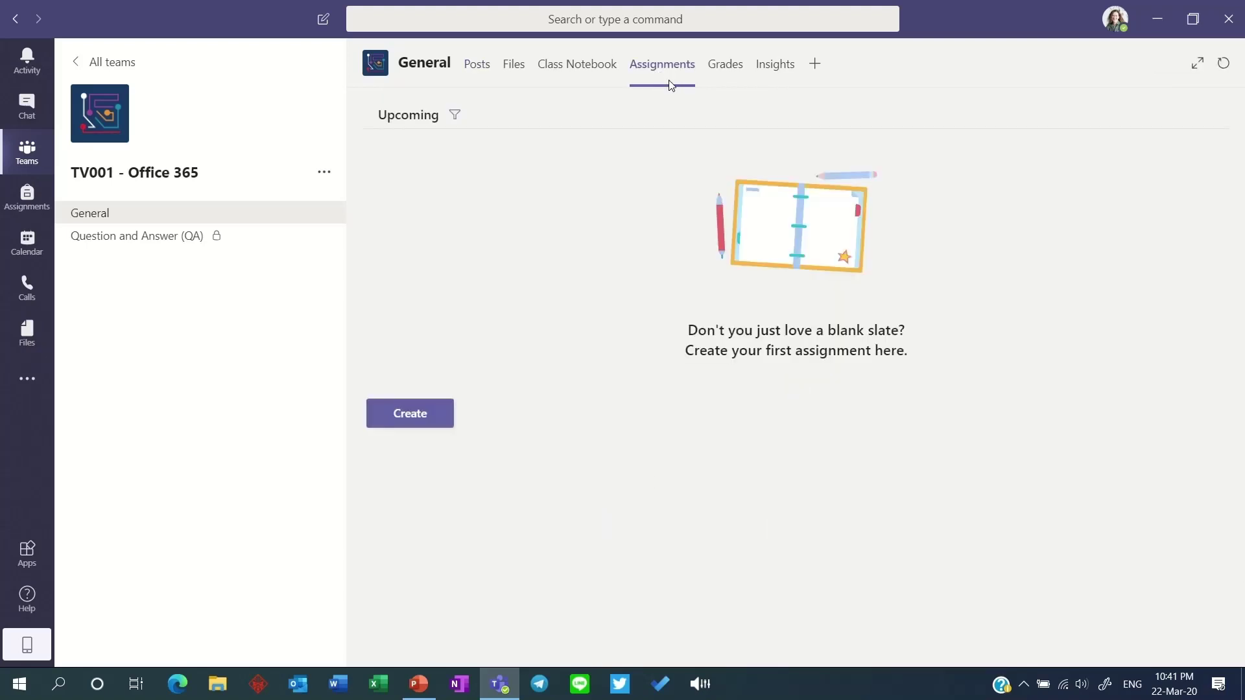
{"action": "left_click", "coordinate": [414, 421]}
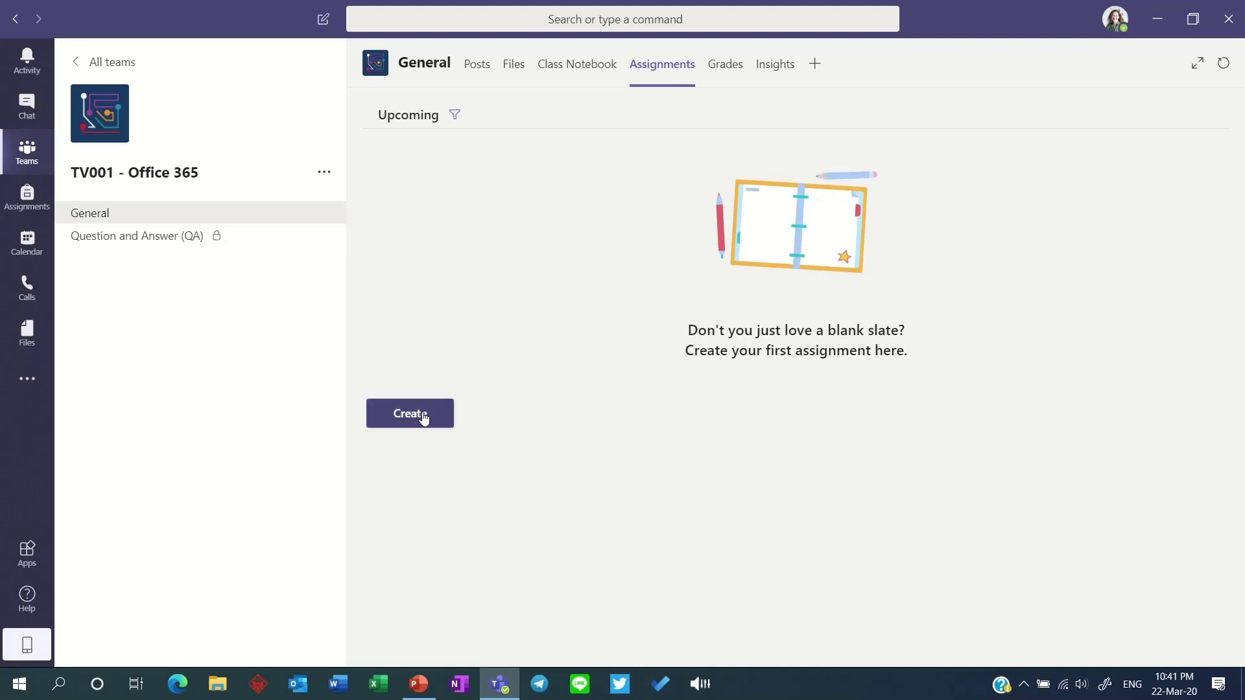
{"action": "left_click", "coordinate": [424, 419]}
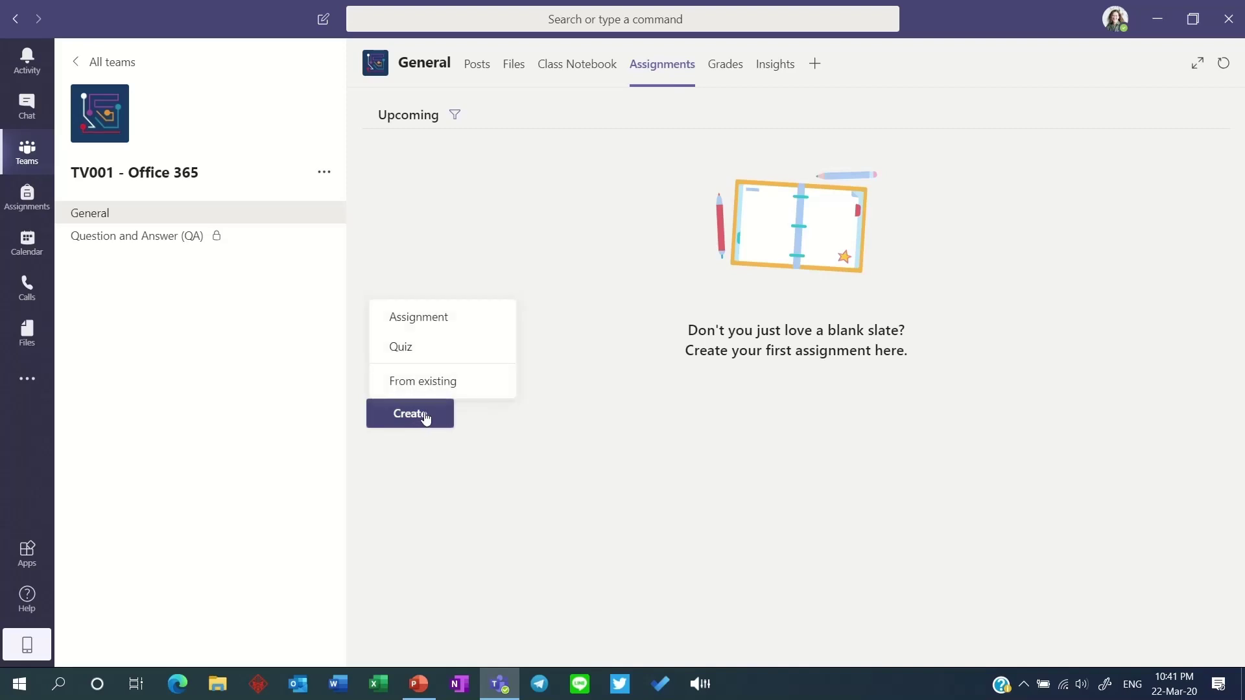
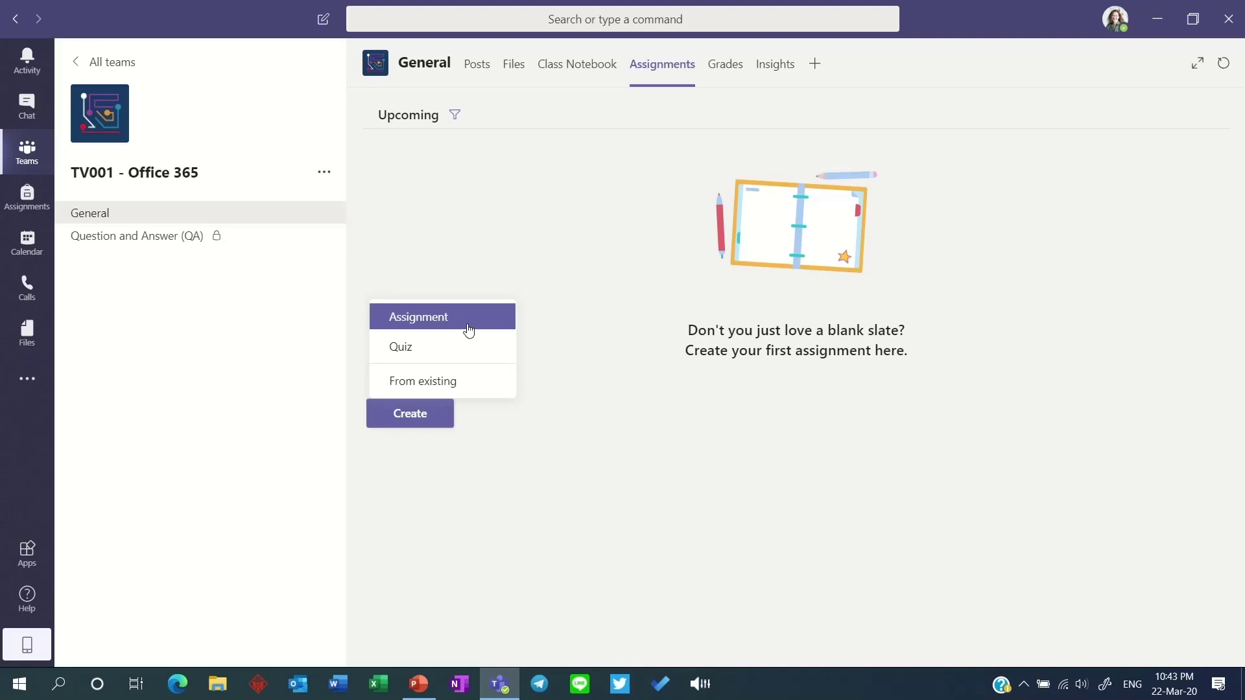
{"action": "left_click", "coordinate": [489, 280]}
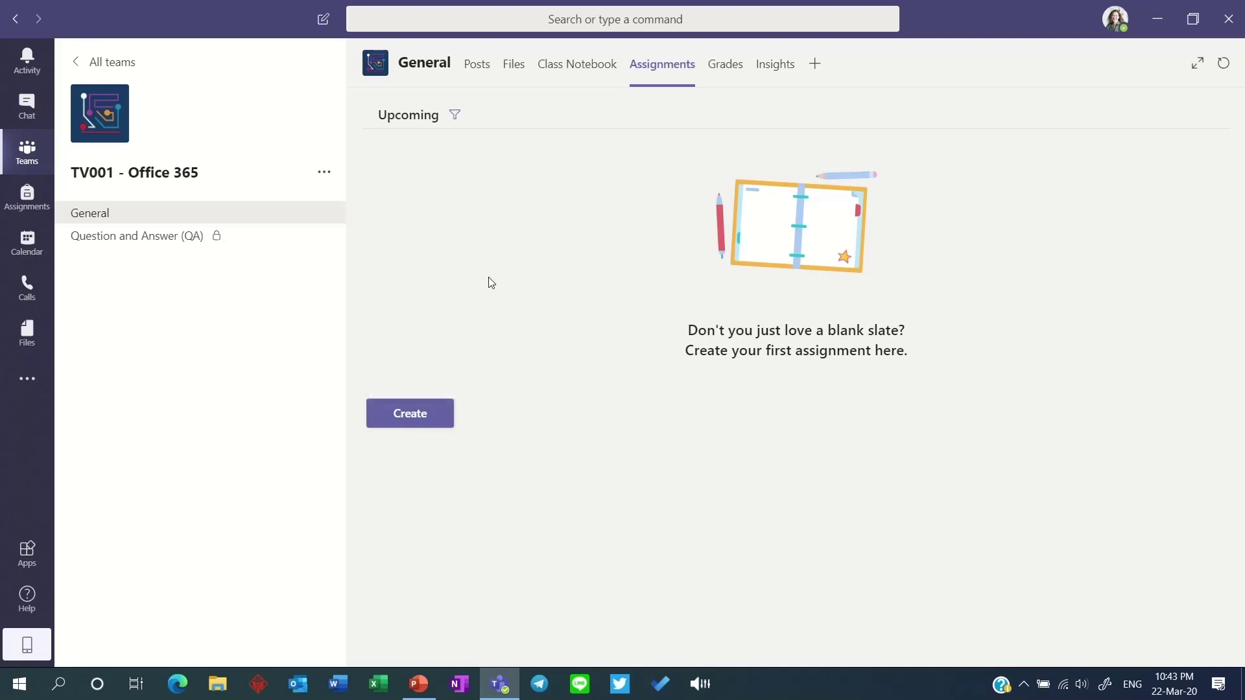
{"action": "left_click", "coordinate": [421, 416]}
{"action": "left_click", "coordinate": [433, 325]}
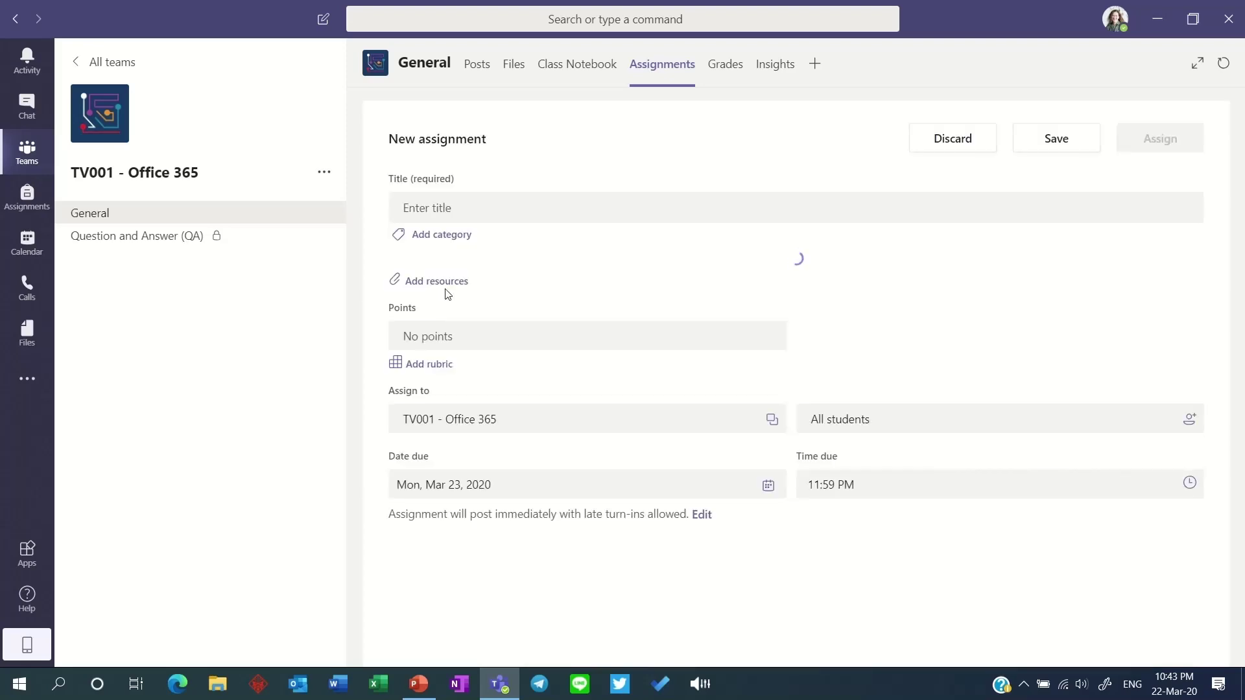
Title the new assignment "ใบงานที่ 1"
{"action": "left_click", "coordinate": [478, 209]}
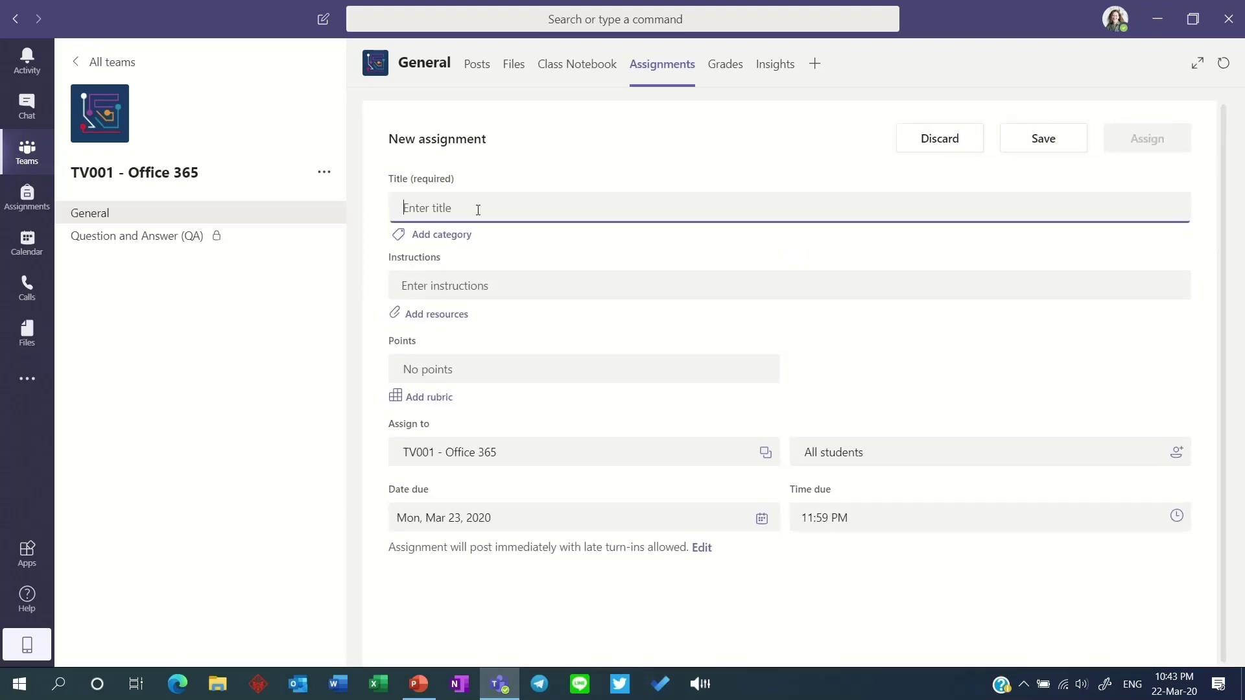
{"action": "key", "text": "alt+shift"}
{"action": "type", "text": "ใบงานที่"}
{"action": "key", "text": "alt+shift"}
{"action": "type", "text": "1"}
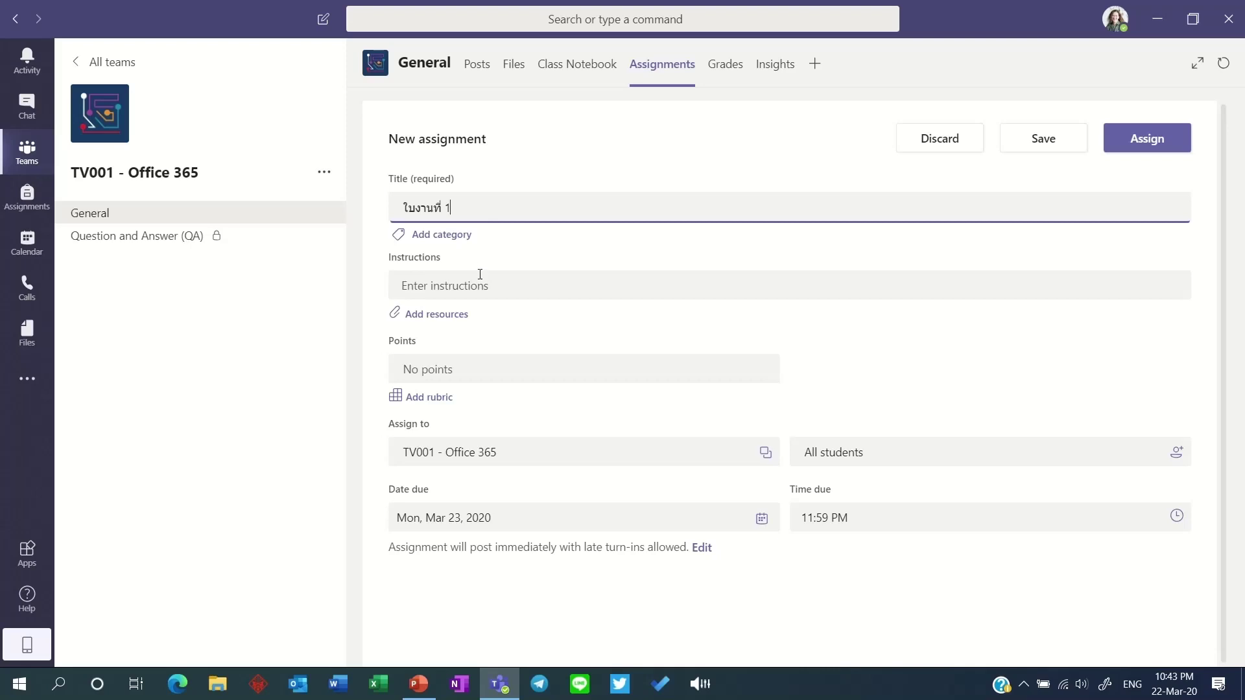
Begin the assignment instructions with "ให้นักศึกษาค้นคว้าเรื่อง Office 365 แล้วสรุปลงในใบงานที่ 1"
{"action": "left_click", "coordinate": [481, 282]}
{"action": "key", "text": "alt+shift"}
{"action": "type", "text": "ให้"}
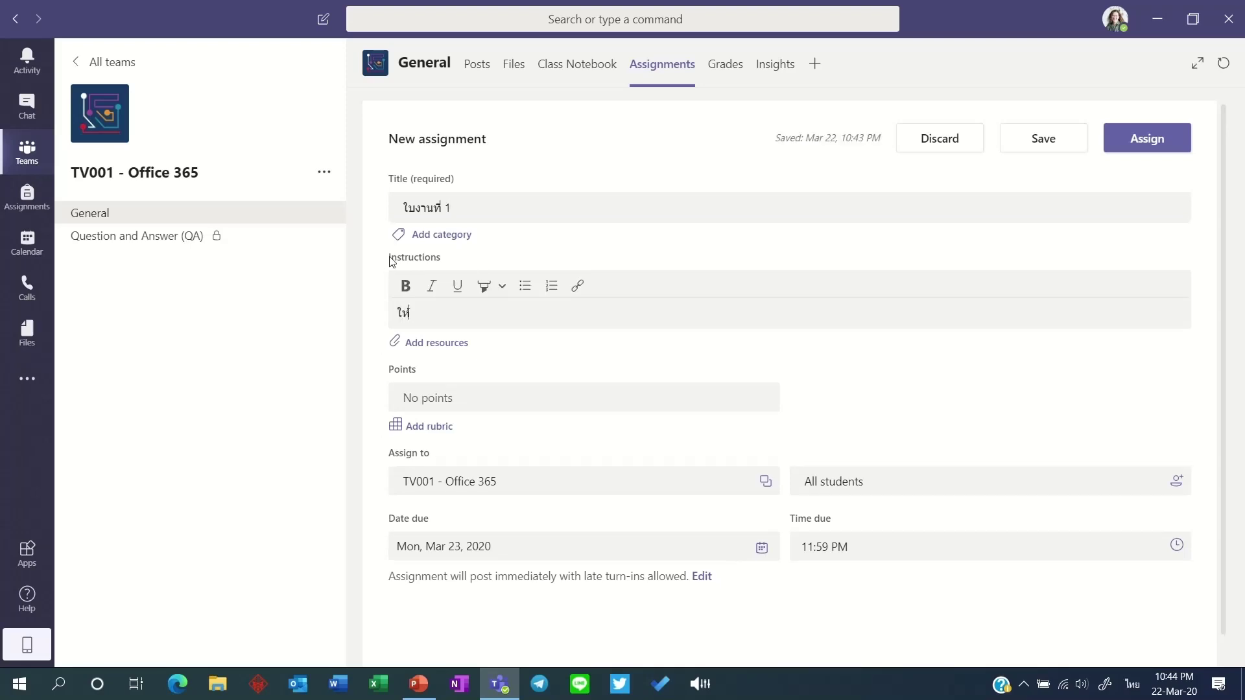
{"action": "type", "text": "นักศึกษาค้นคว้าเรื่อง"}
{"action": "key", "text": "grave"}
{"action": "type", "text": "Office 365"}
{"action": "key", "text": "grave"}
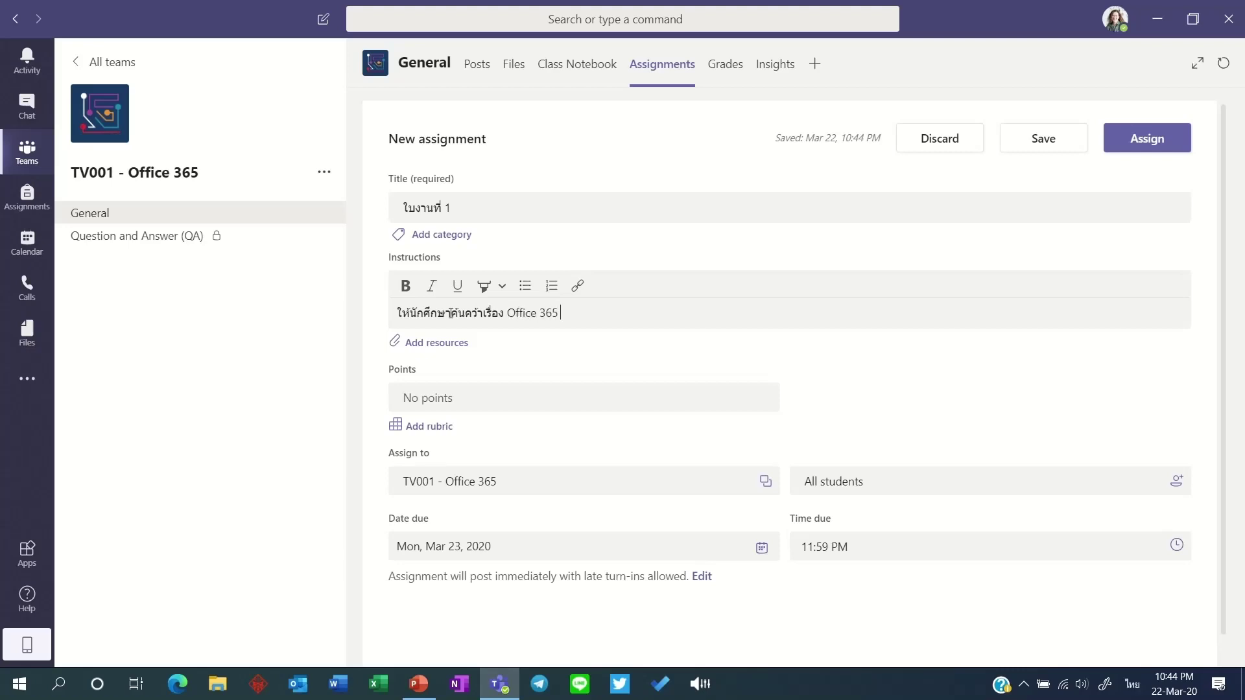
{"action": "type", "text": "แล้วสรุปลงในใบงานที่"}
{"action": "key", "text": "grave"}
{"action": "type", "text": "1"}
{"action": "key", "text": "grave"}
Complete the assignment instructions with the length limit "ความยาวไม่เกิน 2 หน้ากระดาษ A4 (Microsoft Word)"
{"action": "type", "text": "ควา"}
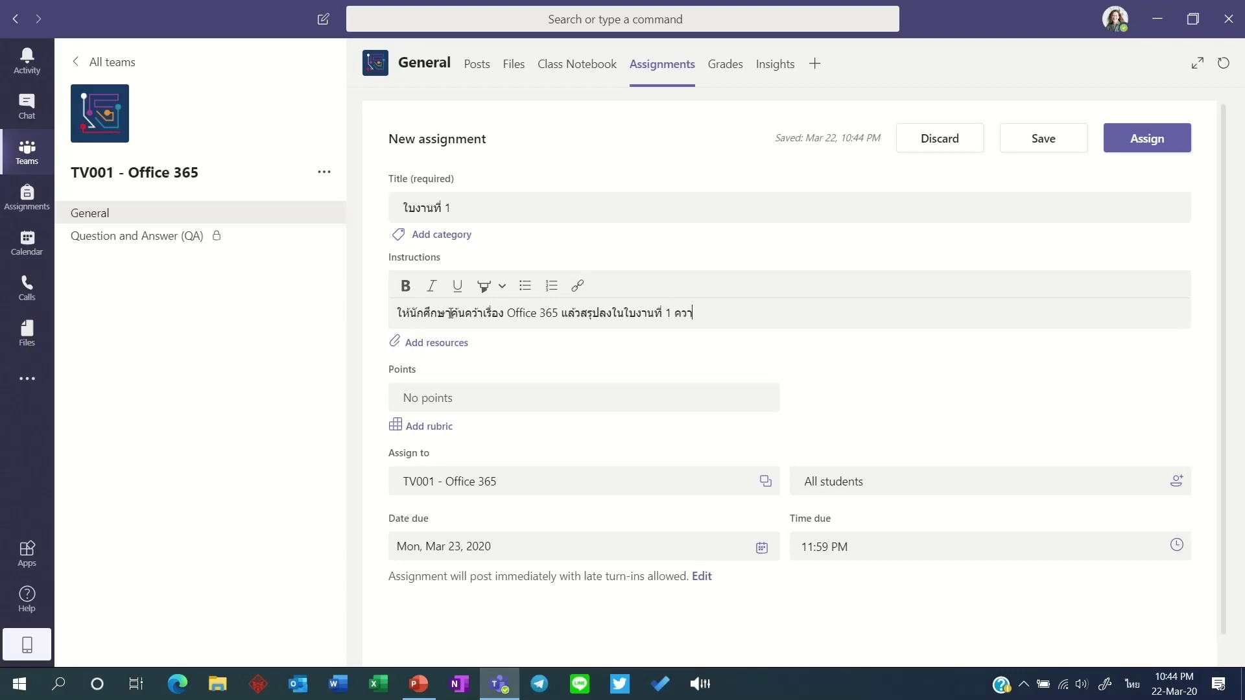
{"action": "type", "text": "มยาวไม่เกิน"}
{"action": "key", "text": "grave"}
{"action": "type", "text": "2"}
{"action": "key", "text": "grave"}
{"action": "type", "text": "หน้ากระดาษ"}
{"action": "key", "text": "grave"}
{"action": "type", "text": "A4"}
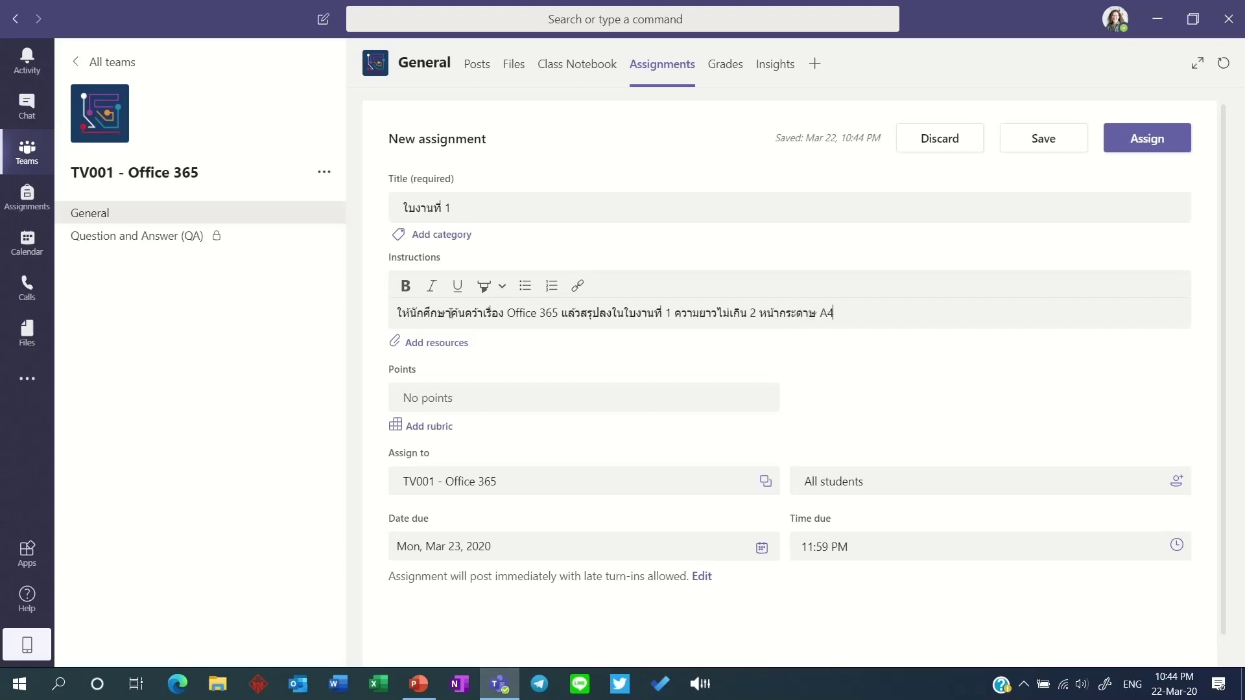
{"action": "key", "text": "grave"}
{"action": "key", "text": "grave"}
{"action": "type", "text": "(Microsoft Word)"}
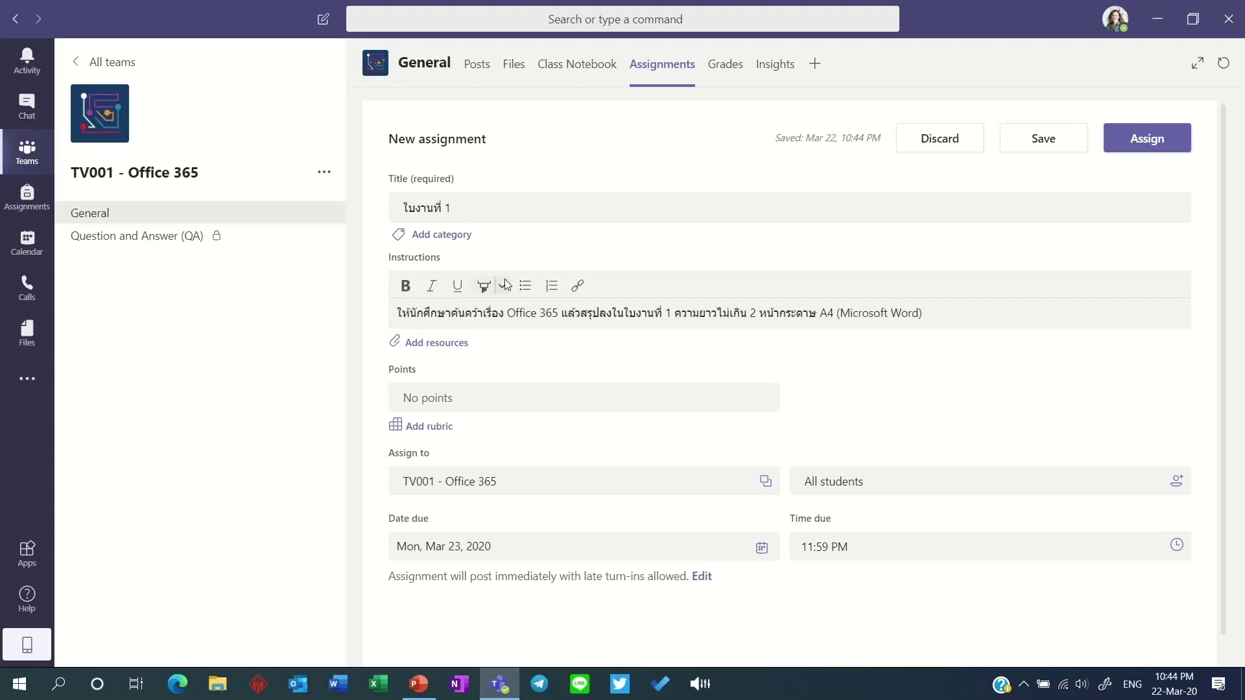
Review the sources for adding assignment resources: OneDrive, Link, New File, MakeCode and Teams
{"action": "left_click", "coordinate": [423, 342]}
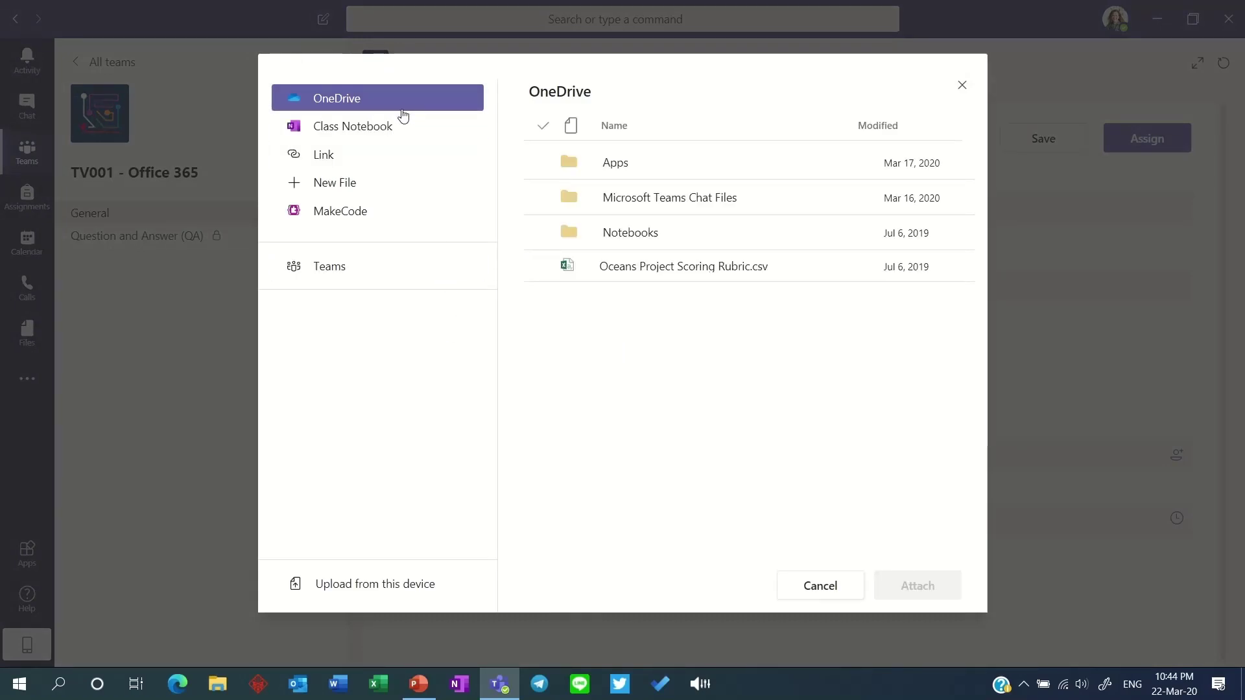
{"action": "left_click", "coordinate": [372, 158]}
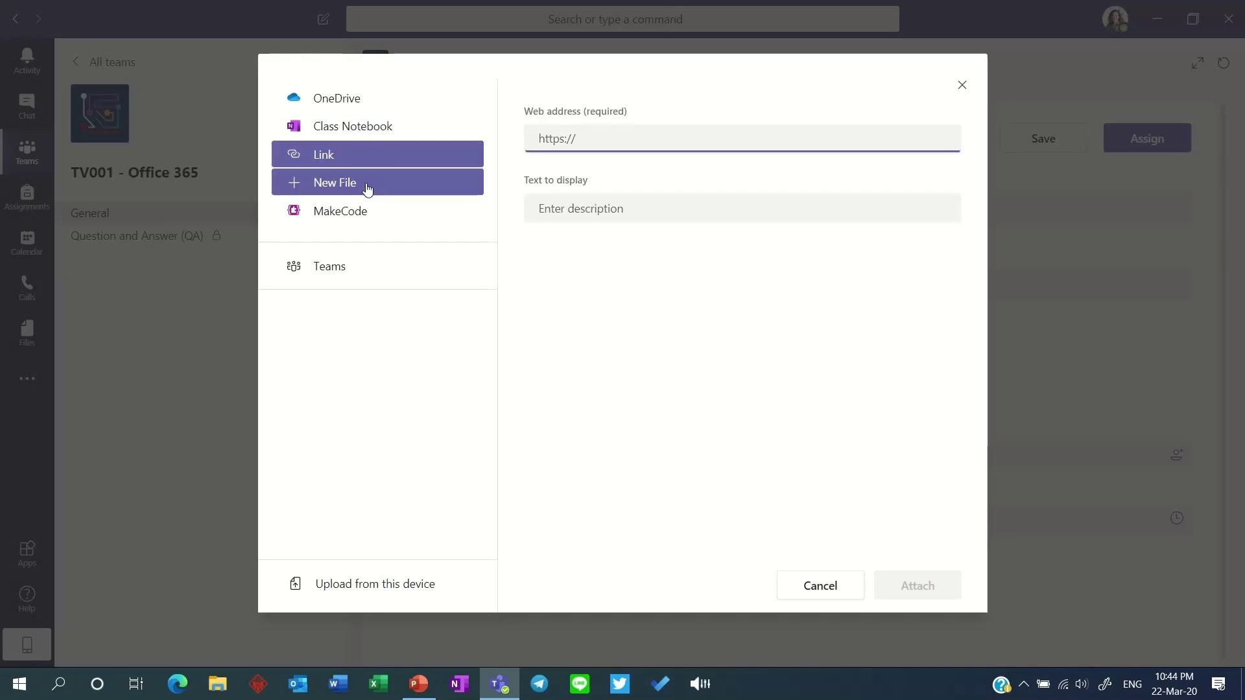
{"action": "left_click", "coordinate": [368, 188]}
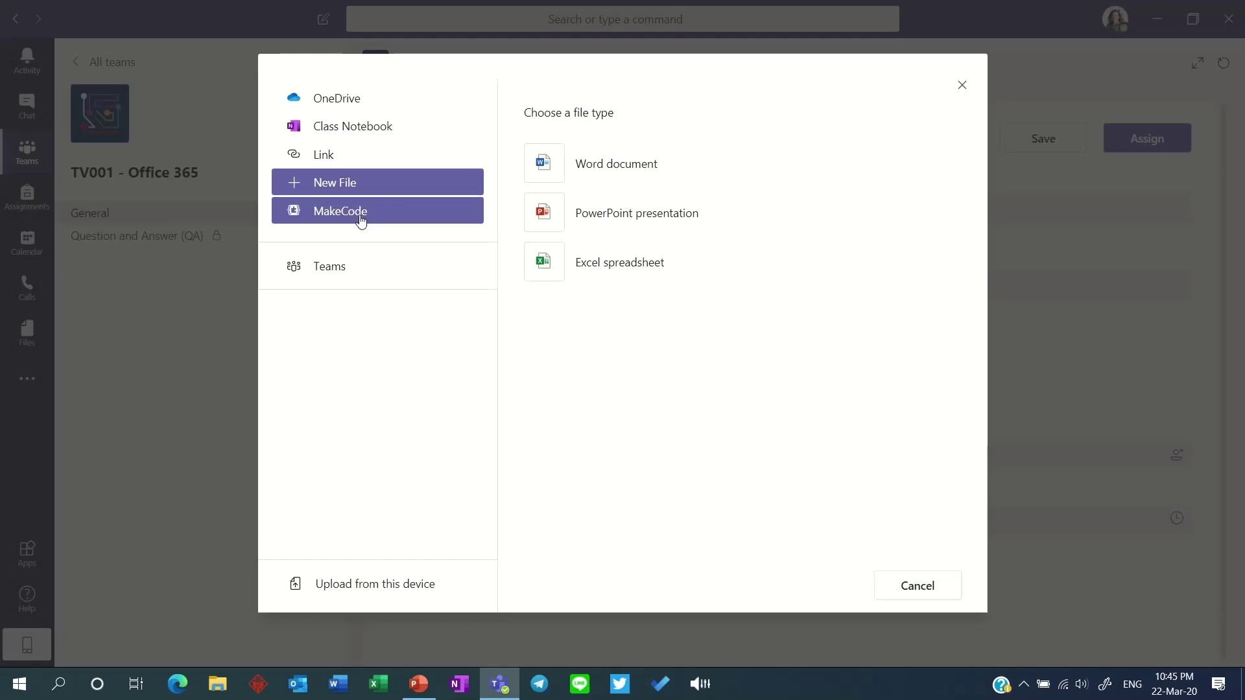
{"action": "left_click", "coordinate": [361, 220]}
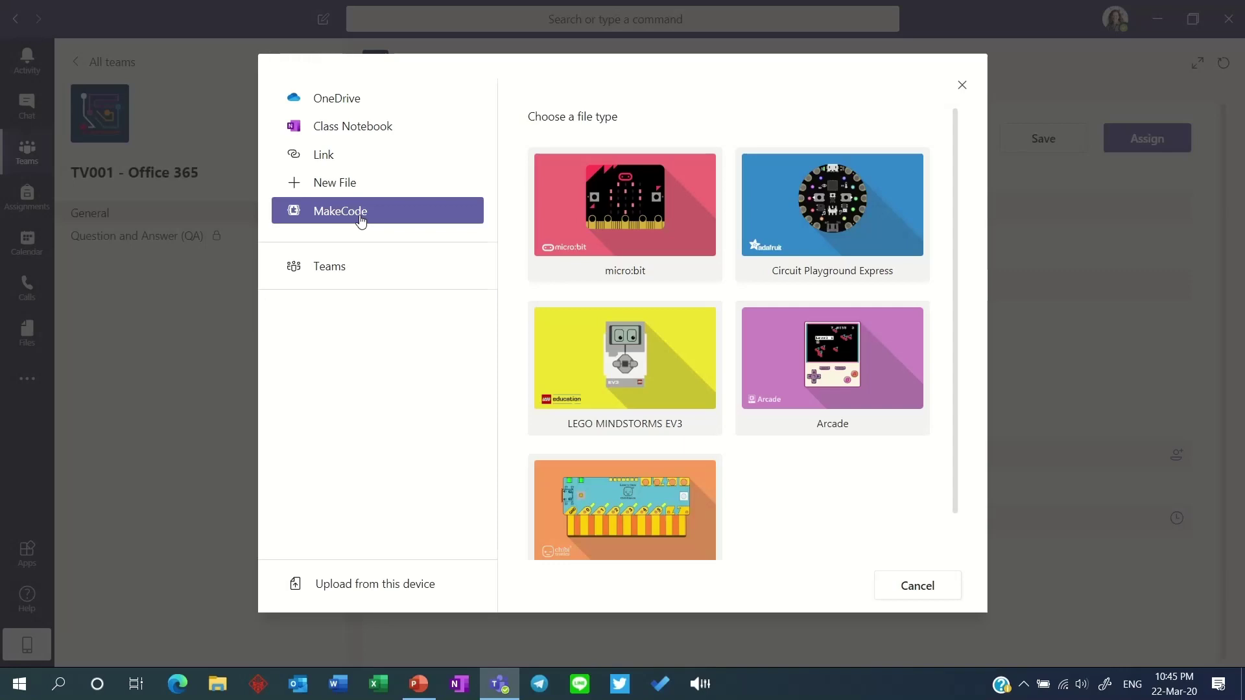
{"action": "left_click", "coordinate": [354, 264]}
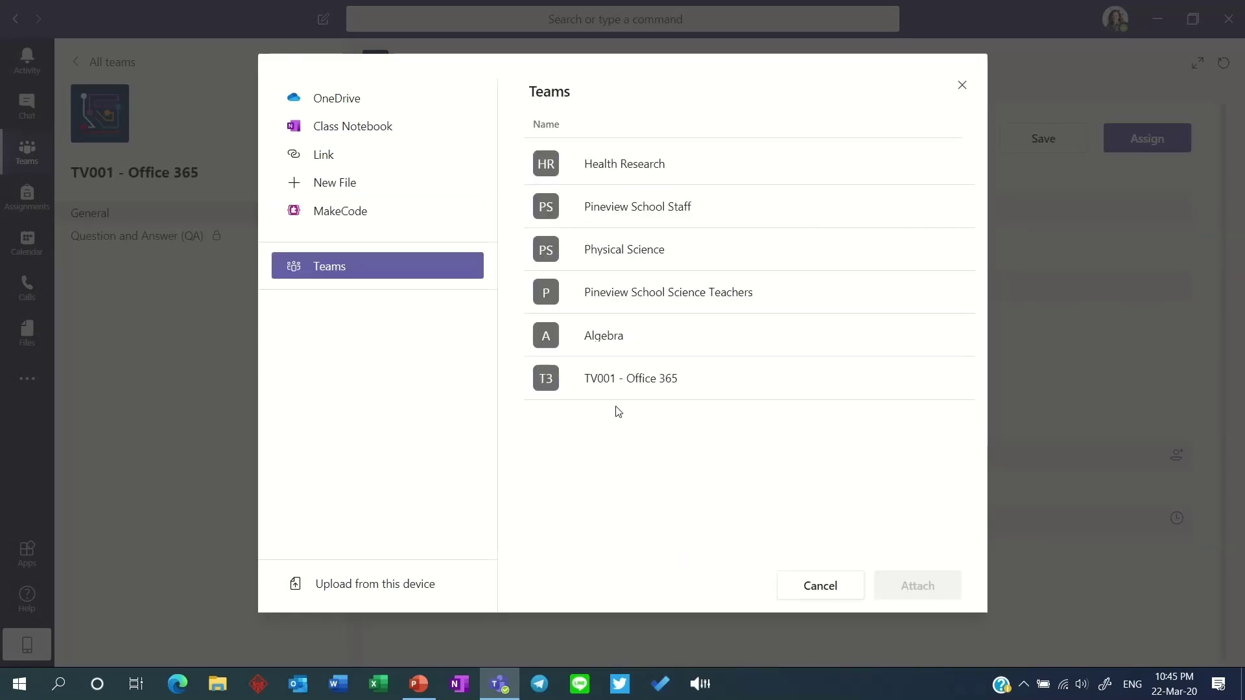
Upload the image D9MQF0PXkAEWcVL.jpg from the device's Desktop folder as an assignment resource
{"action": "left_click", "coordinate": [393, 587]}
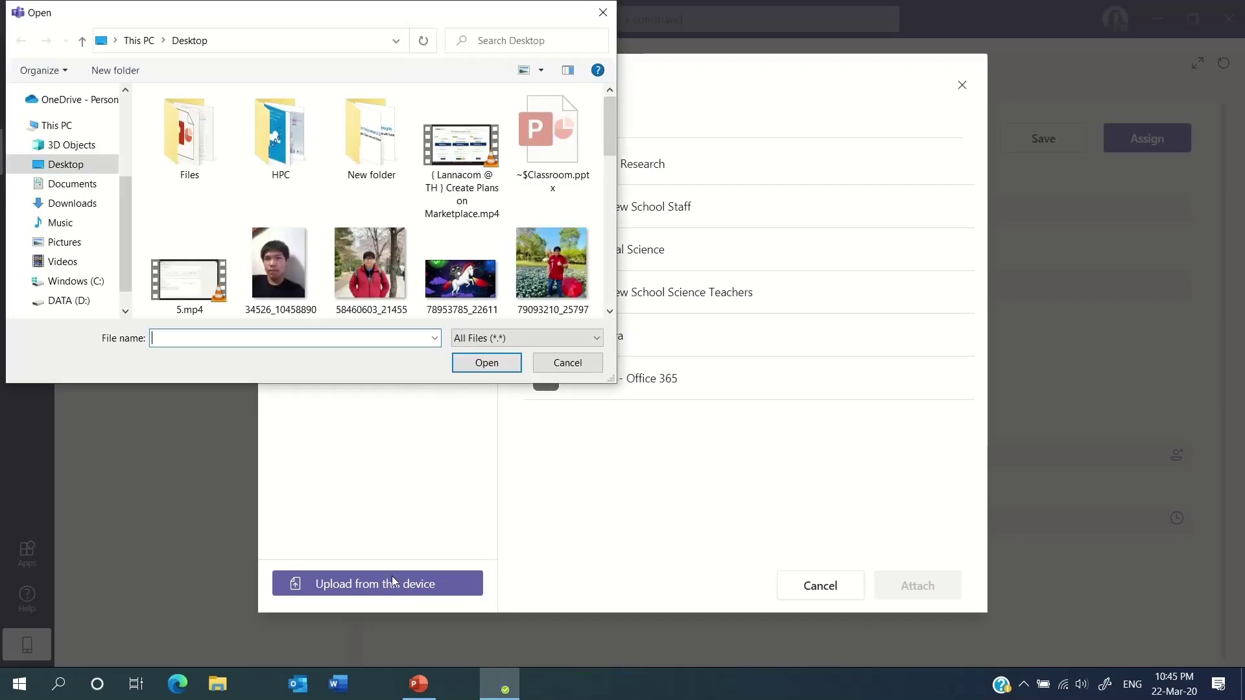
{"action": "scroll", "coordinate": [500, 179], "scroll_direction": "down", "scroll_amount": 5}
{"action": "scroll", "coordinate": [500, 179], "scroll_direction": "up", "scroll_amount": 3}
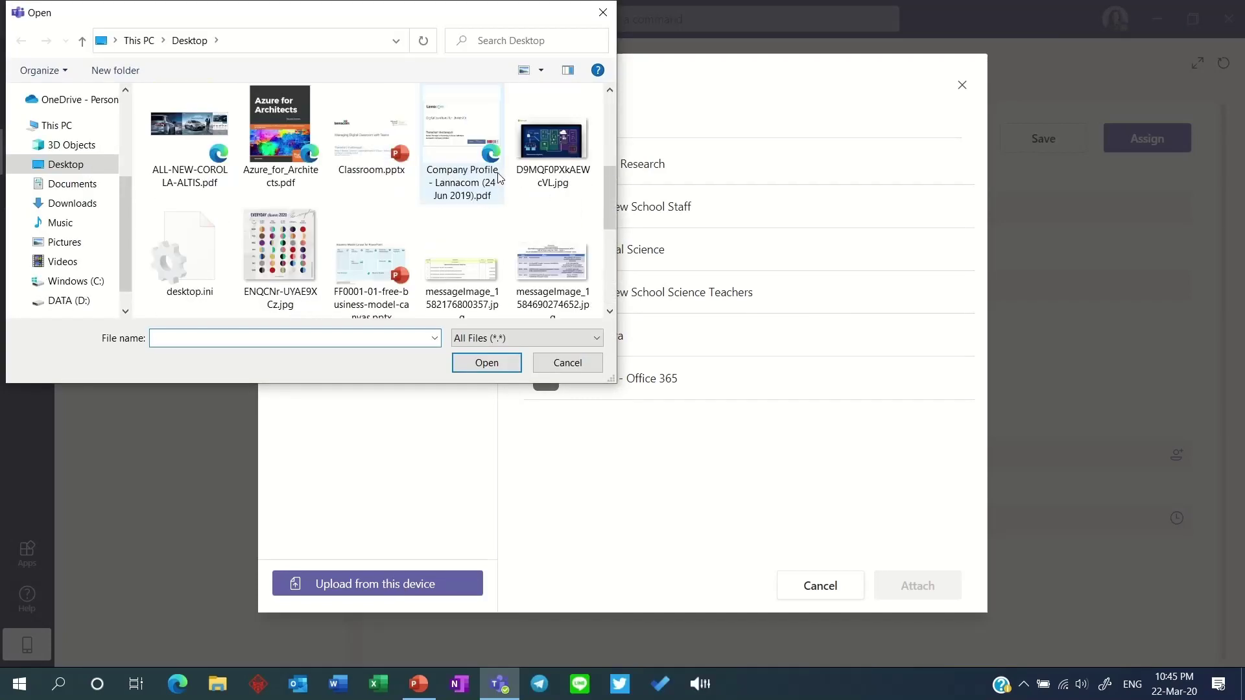
{"action": "scroll", "coordinate": [481, 206], "scroll_direction": "down", "scroll_amount": 1}
{"action": "scroll", "coordinate": [477, 212], "scroll_direction": "up", "scroll_amount": 2}
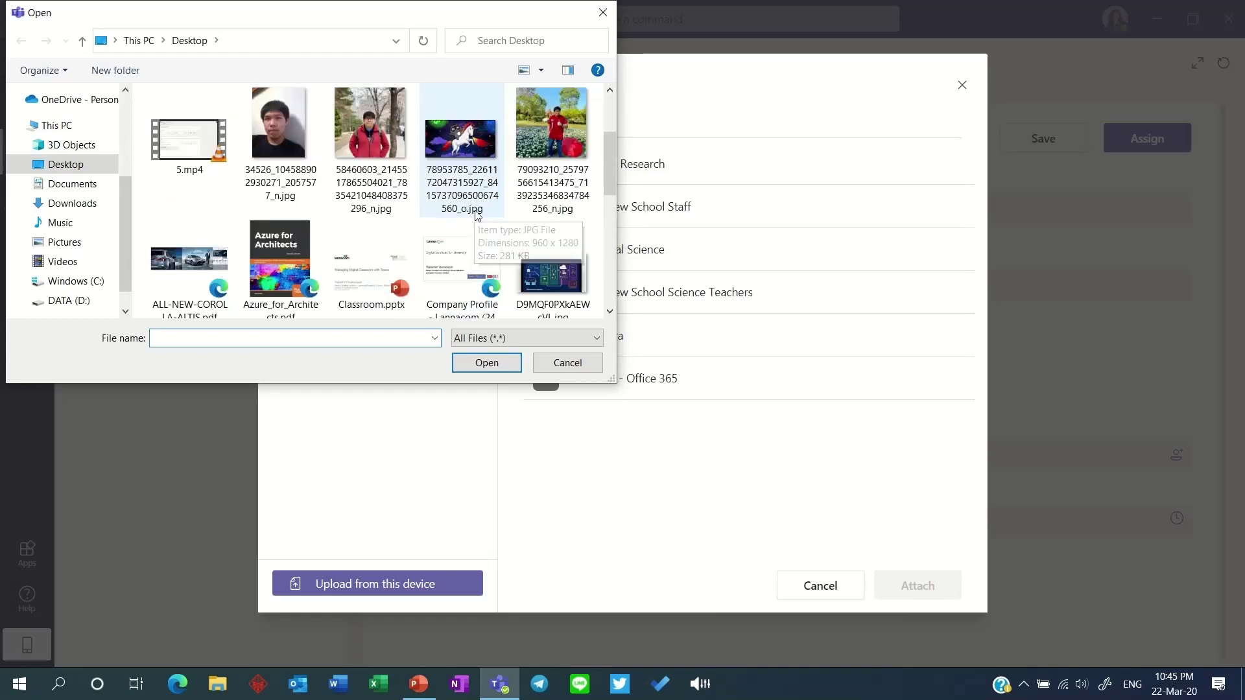
{"action": "left_click", "coordinate": [562, 274]}
{"action": "left_click", "coordinate": [507, 365]}
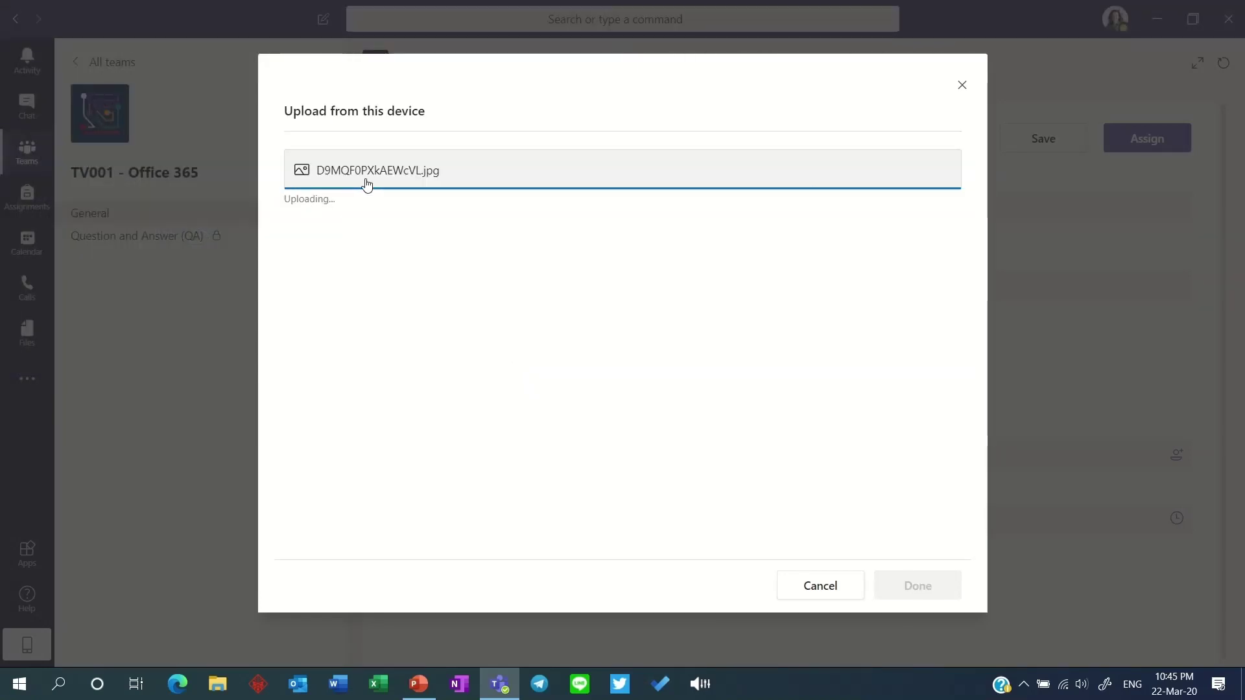
{"action": "left_click", "coordinate": [915, 585]}
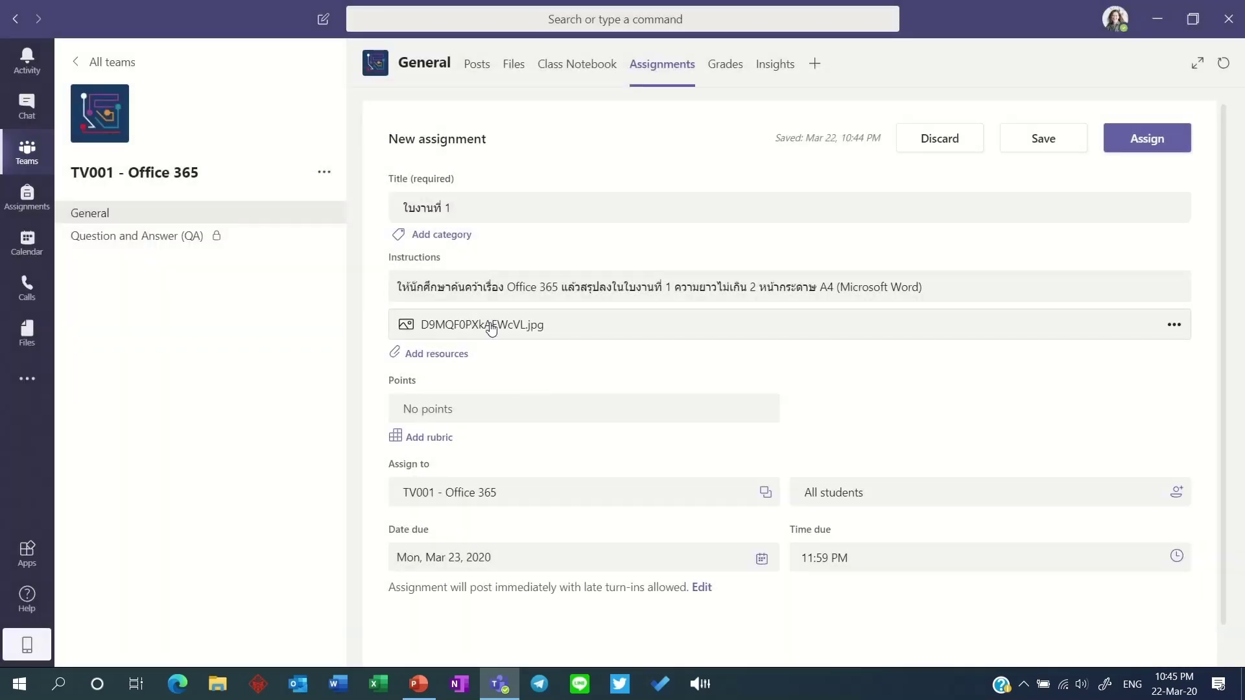
{"action": "left_click", "coordinate": [447, 357]}
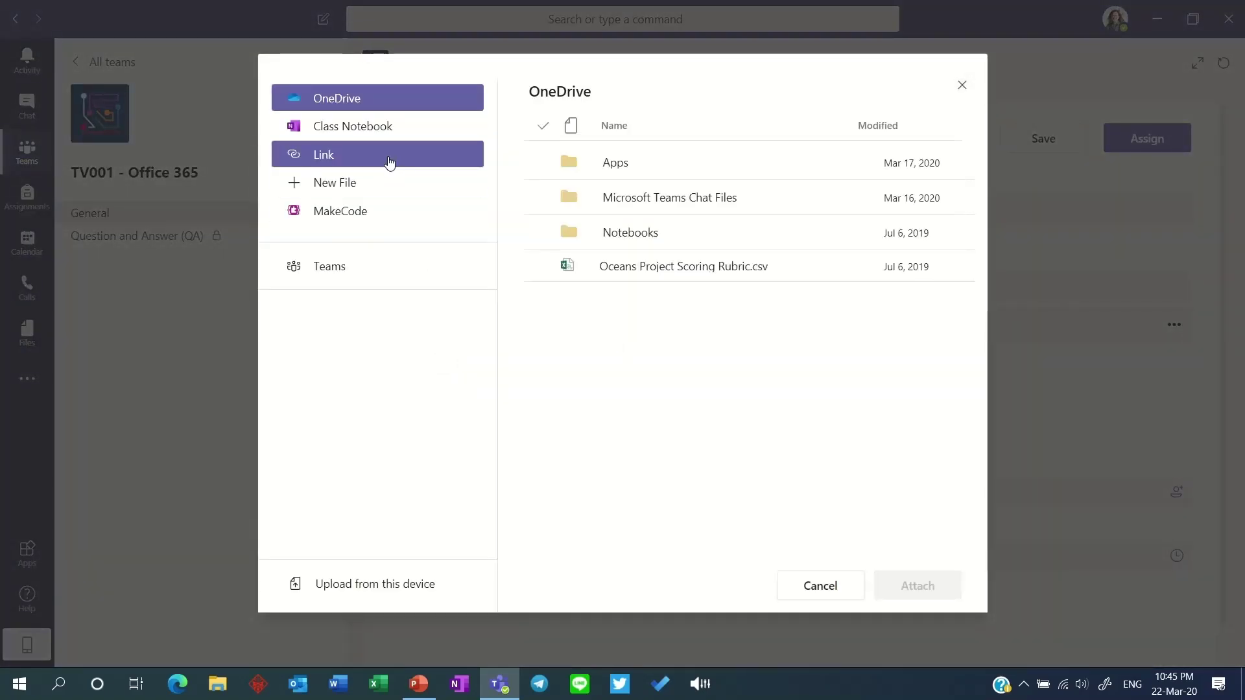
{"action": "left_click", "coordinate": [390, 159]}
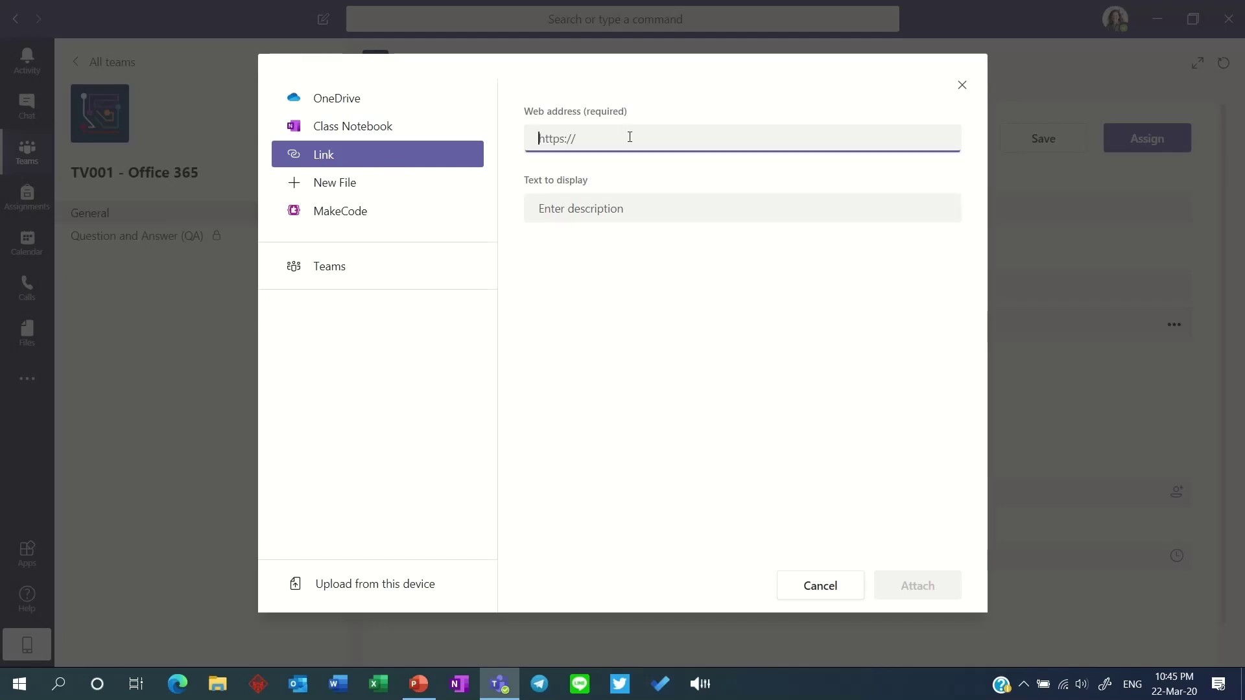
{"action": "type", "text": "www.office.com"}
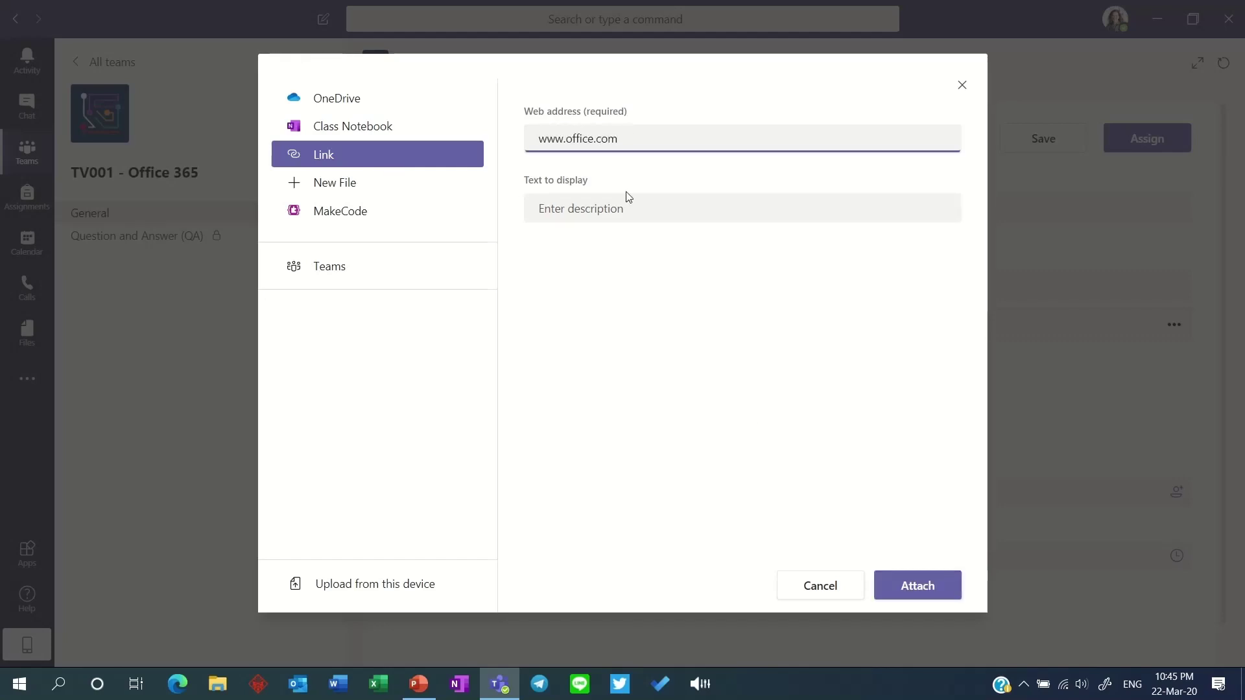
{"action": "left_click", "coordinate": [921, 585]}
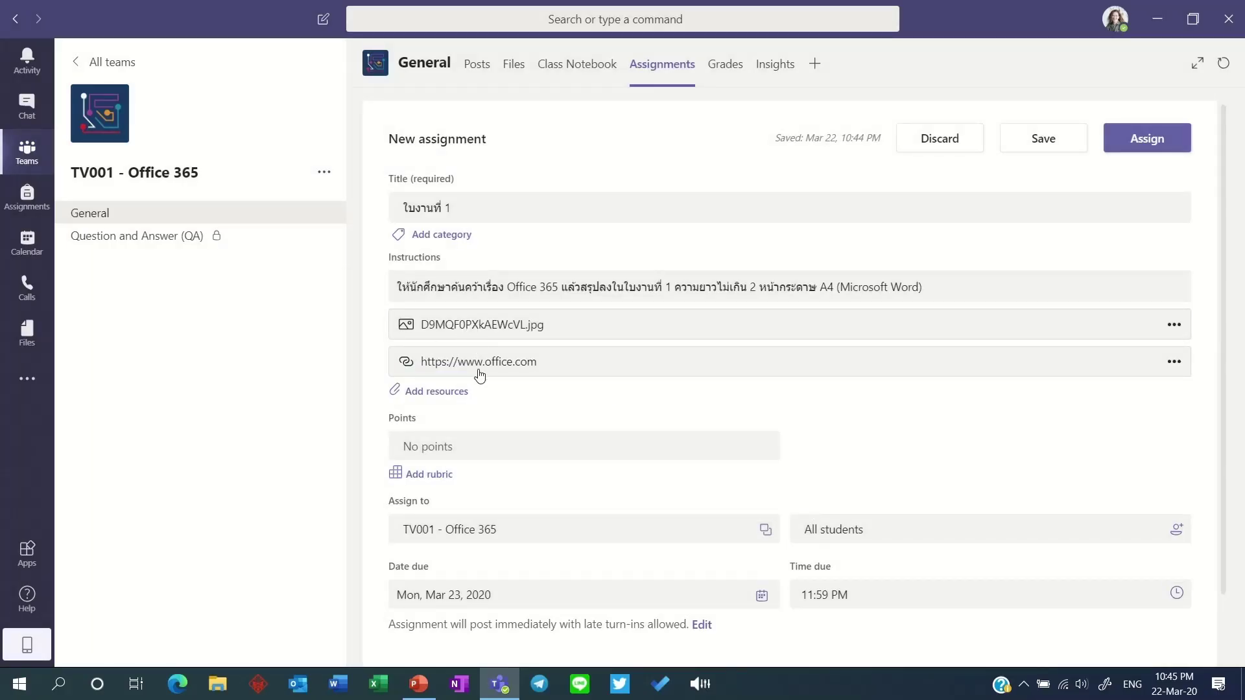
Create and attach a new Word document named "ใบงานที่ 1" as an assignment resource
{"action": "left_click", "coordinate": [425, 392]}
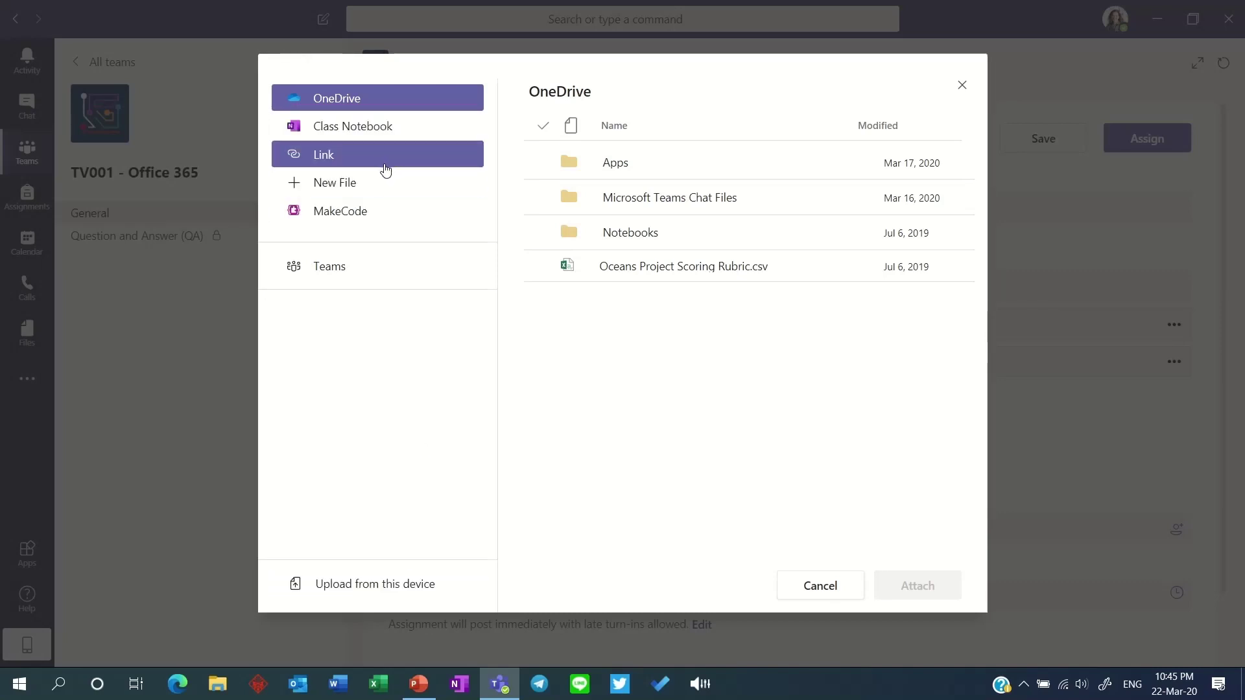
{"action": "left_click", "coordinate": [374, 186]}
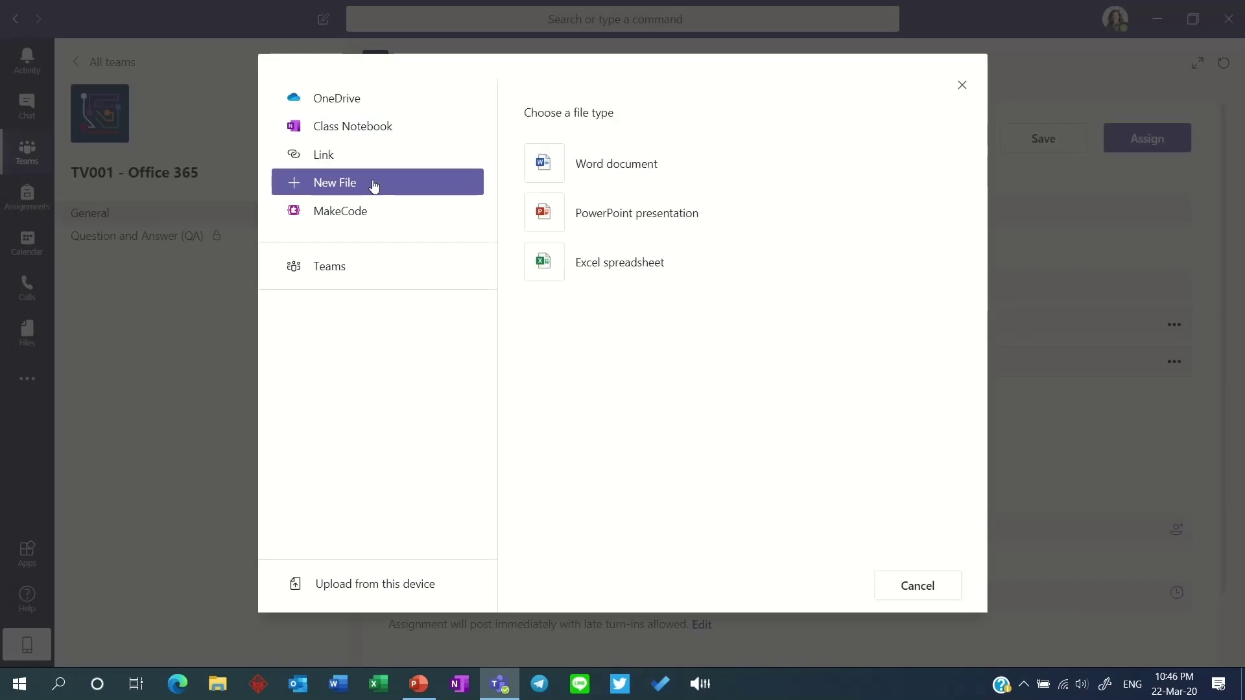
{"action": "left_click", "coordinate": [557, 168]}
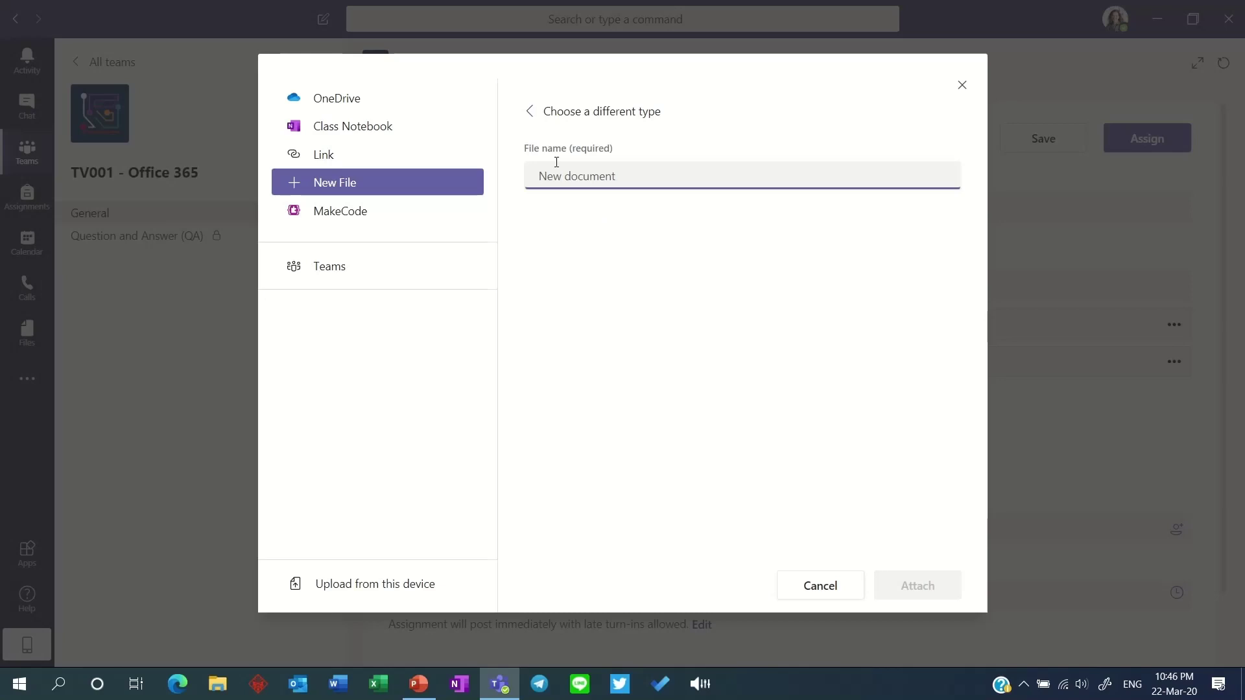
{"action": "key", "text": "alt+shift"}
{"action": "type", "text": "ใบงานที่ 1"}
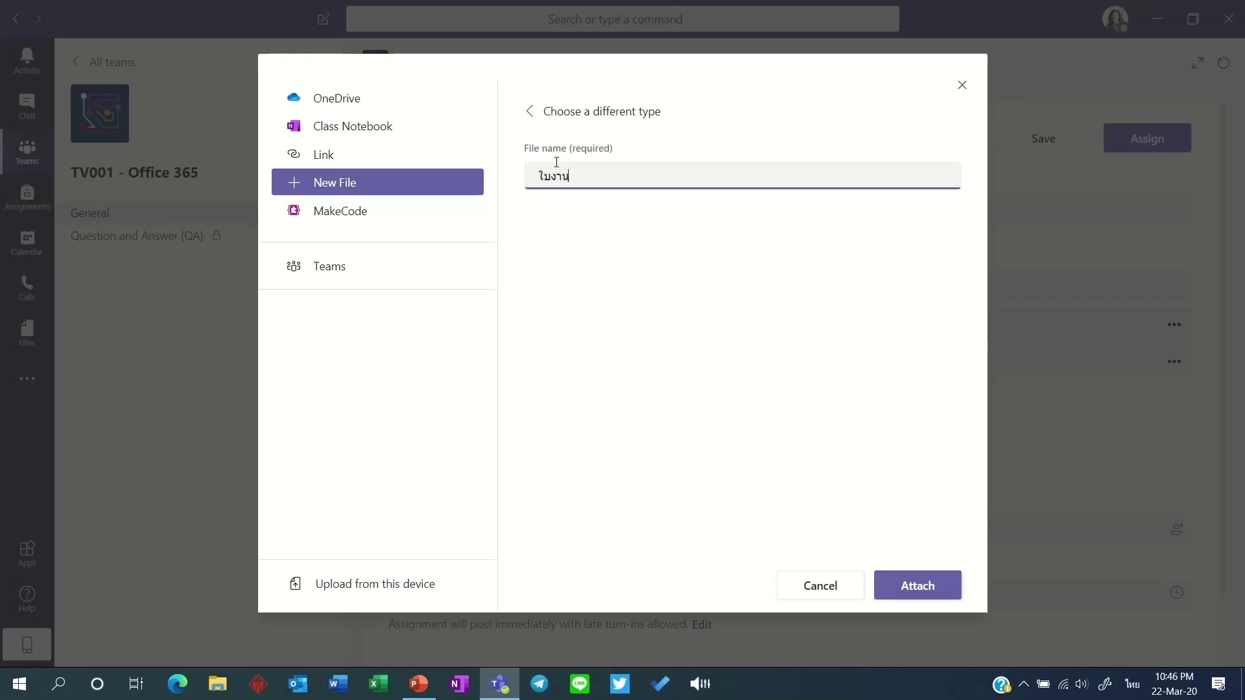
{"action": "left_click", "coordinate": [917, 584]}
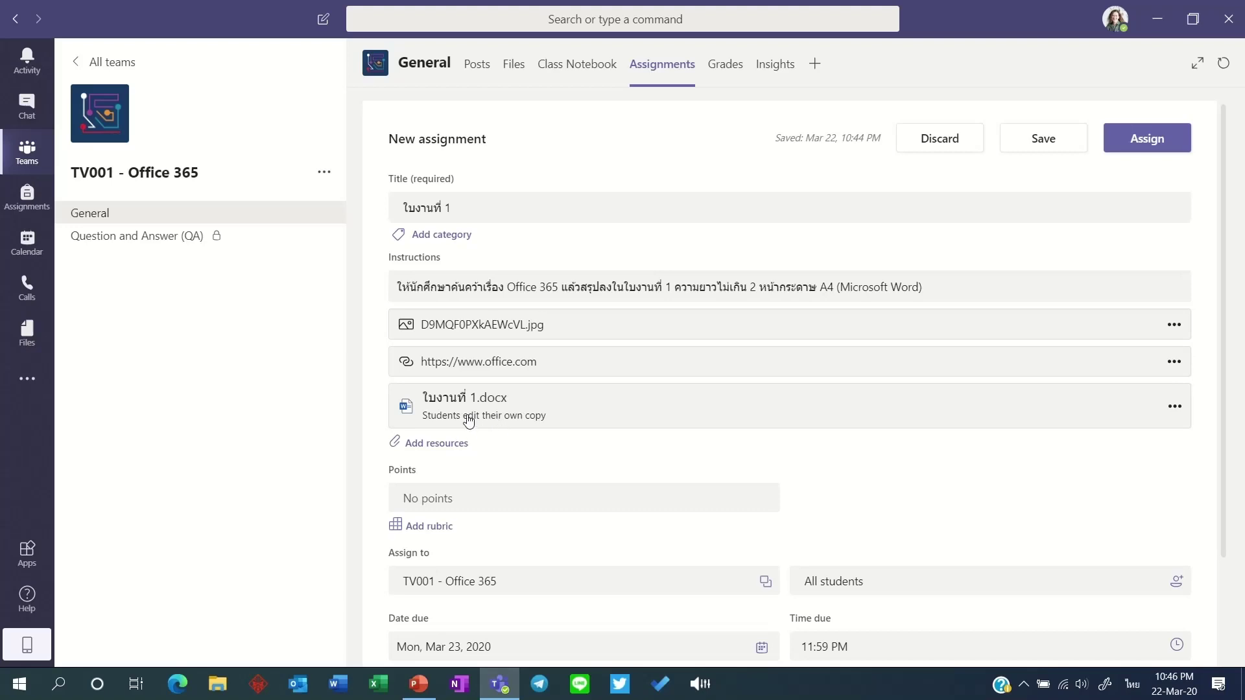
Open the attached ใบงานที่ 1.docx for editing and center-align its empty first paragraph
{"action": "left_click", "coordinate": [499, 409]}
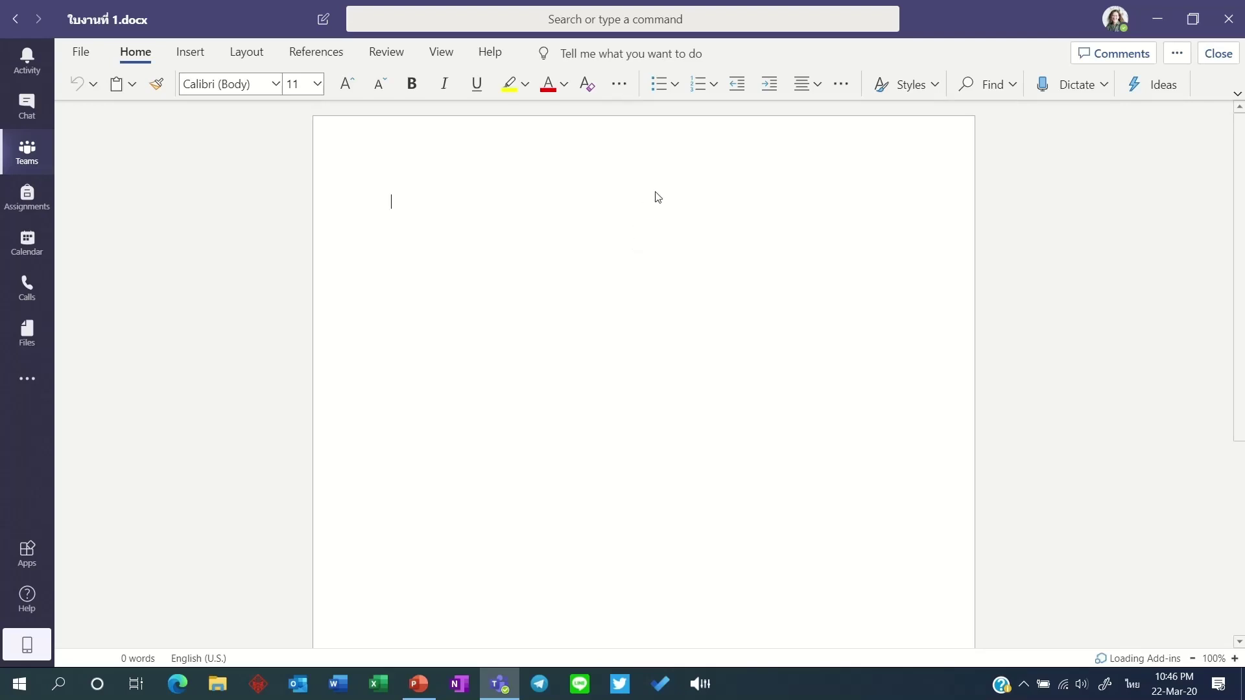
{"action": "left_click", "coordinate": [805, 91]}
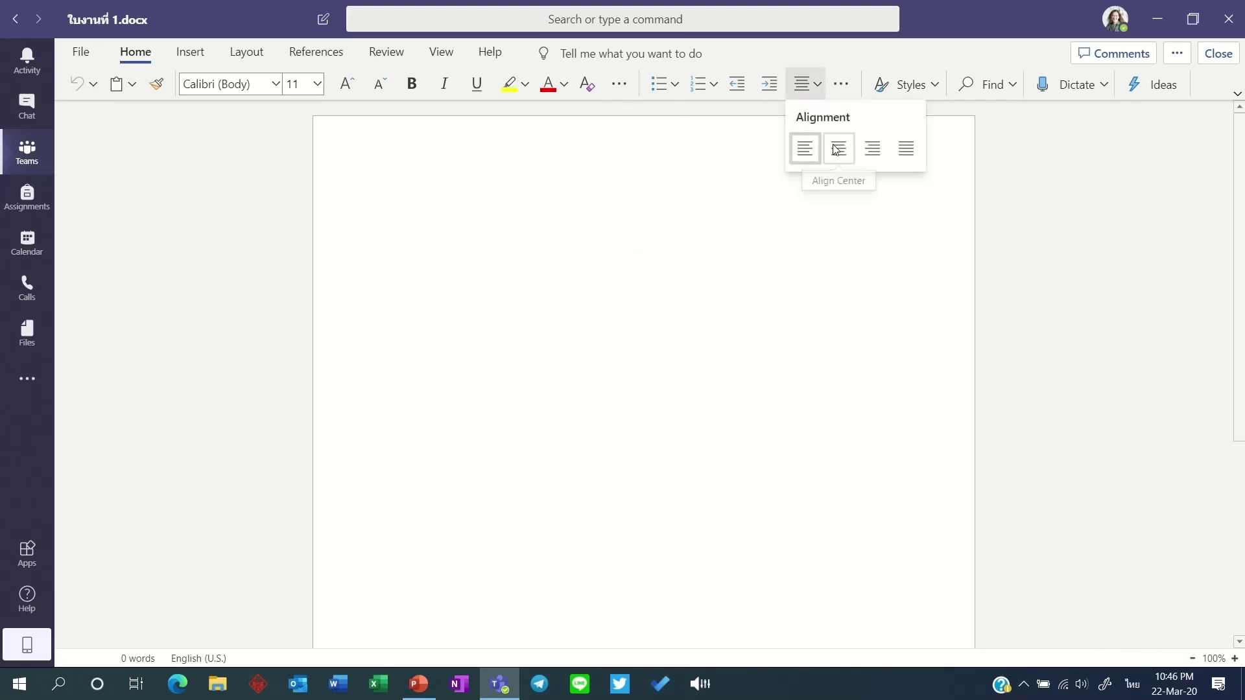
{"action": "left_click", "coordinate": [839, 142]}
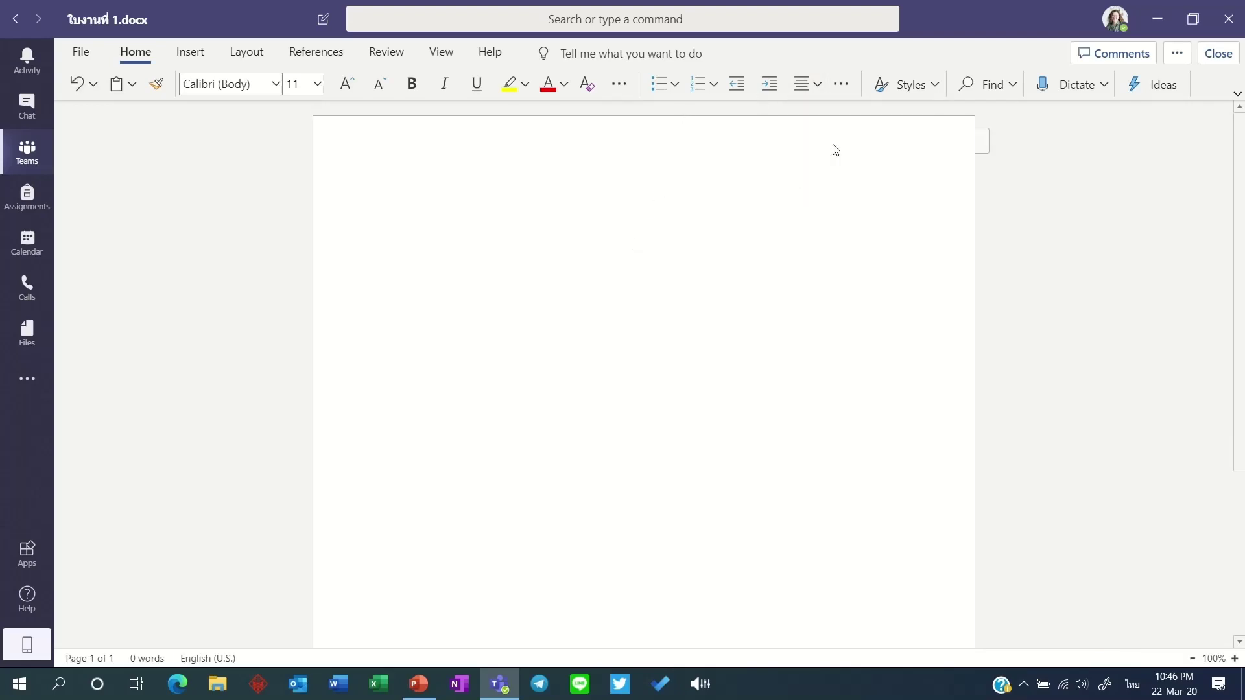
Write the heading "ใบงานที่ 1" and below it the instruction "ให้นักศึกษาสรุปผลการค้นคว้าลงในกระดาษด้านล่างนี้" in the worksheet
{"action": "type", "text": "ใบงานที่ 1"}
{"action": "key", "text": "Return"}
{"action": "type", "text": "ให้นักศึกษาสรุปผลการค้นคว้าลง"}
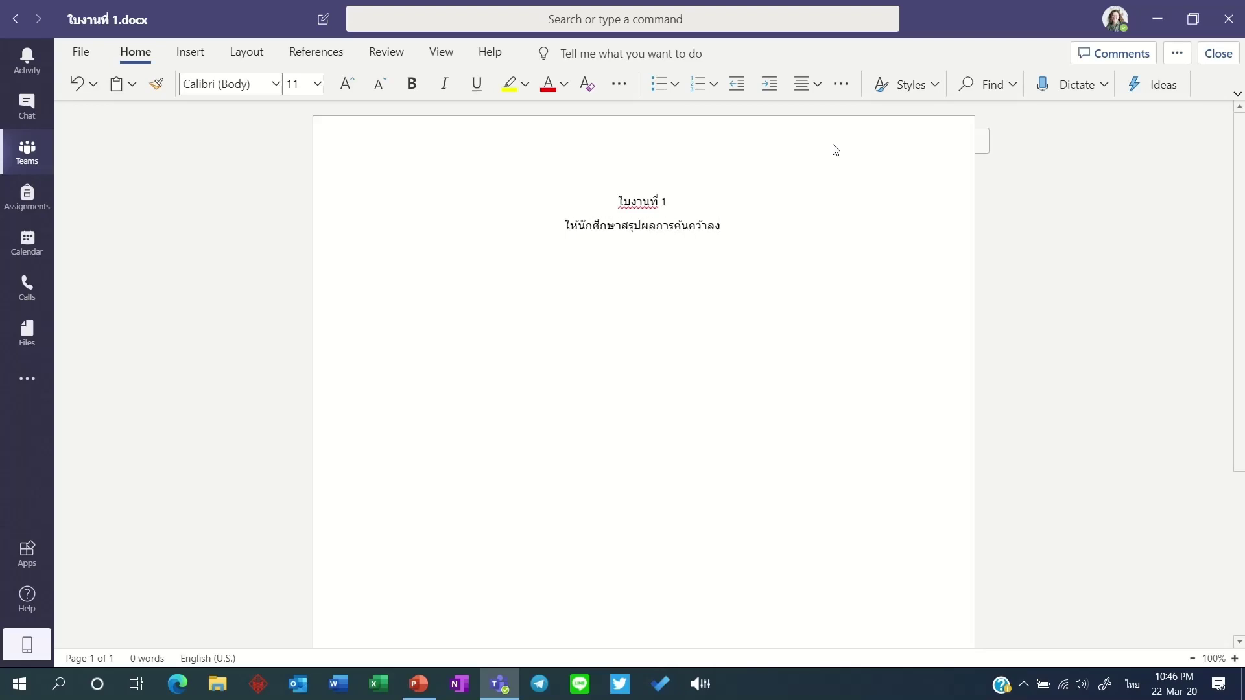
{"action": "type", "text": "ในกระ"}
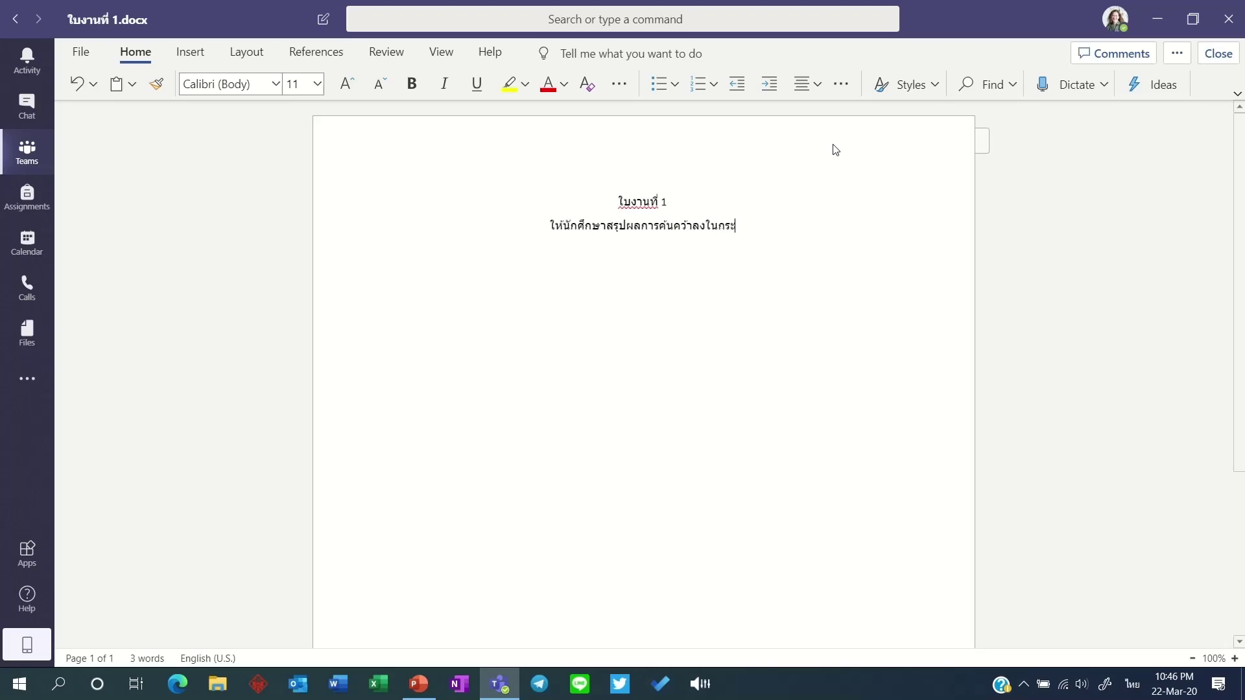
{"action": "type", "text": "ดาษด้านล่างนี้"}
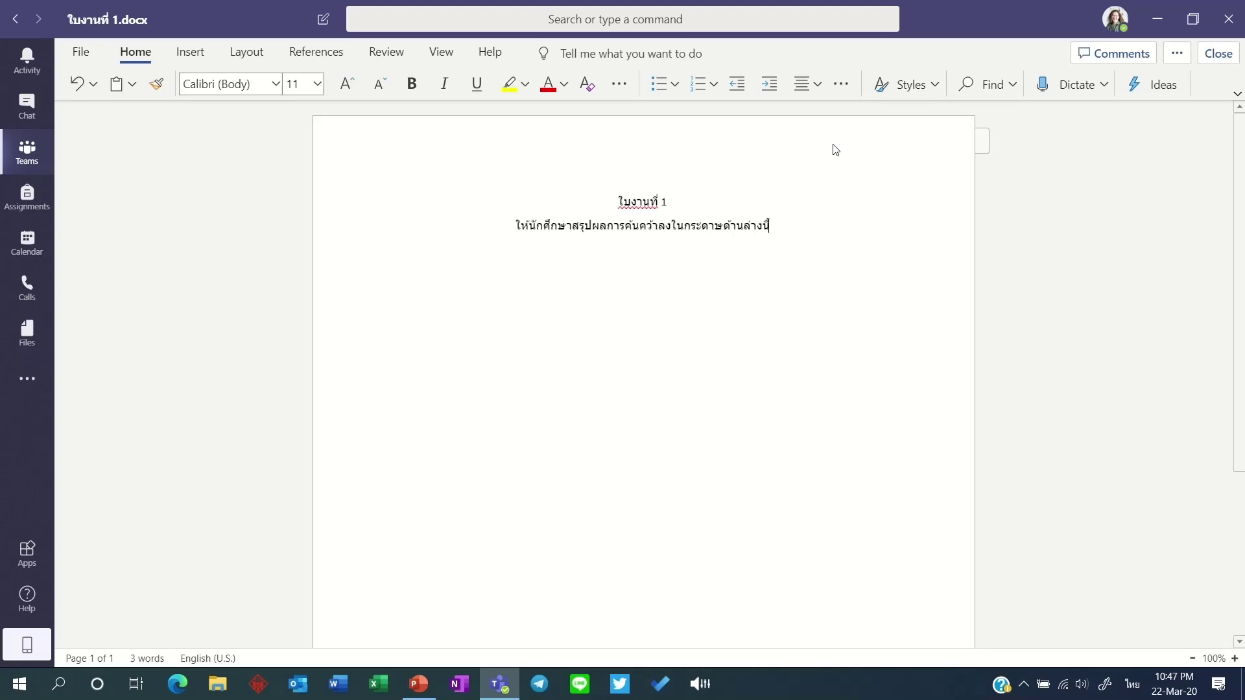
Format all the worksheet text in the TH SarabunPSK font at size 24
{"action": "left_click_drag", "start_coordinate": [672, 201], "coordinate": [531, 195]}
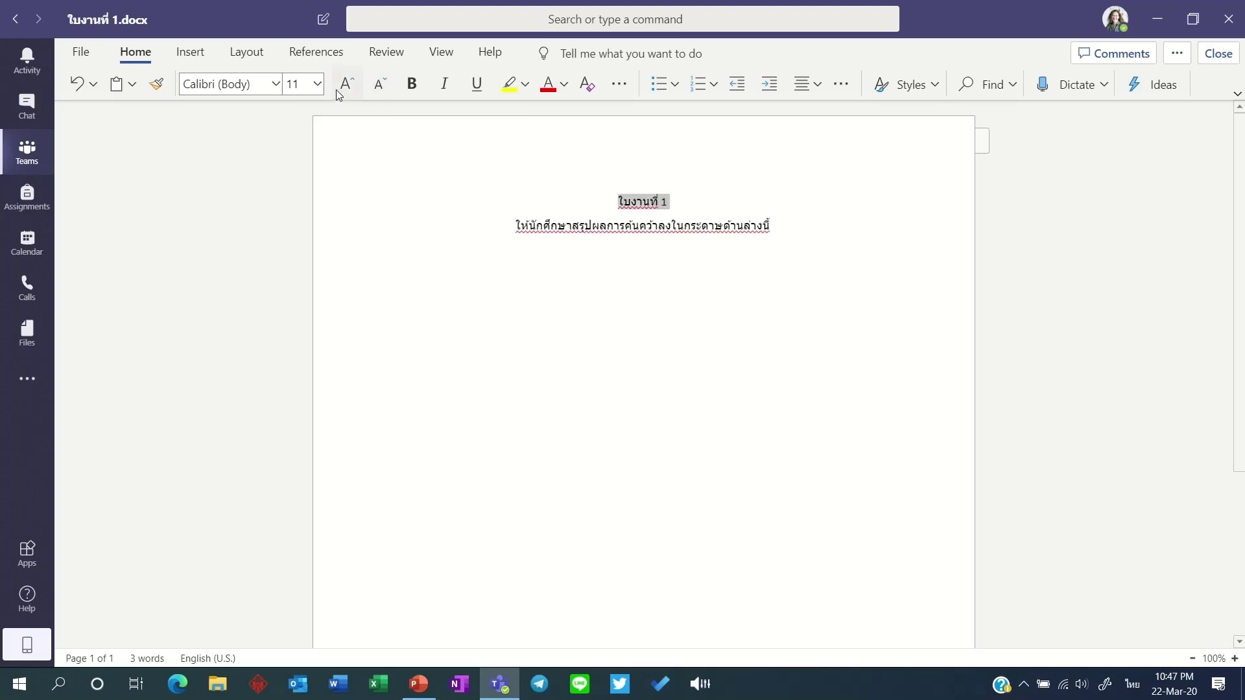
{"action": "left_click", "coordinate": [610, 197]}
{"action": "key", "text": "ctrl+a"}
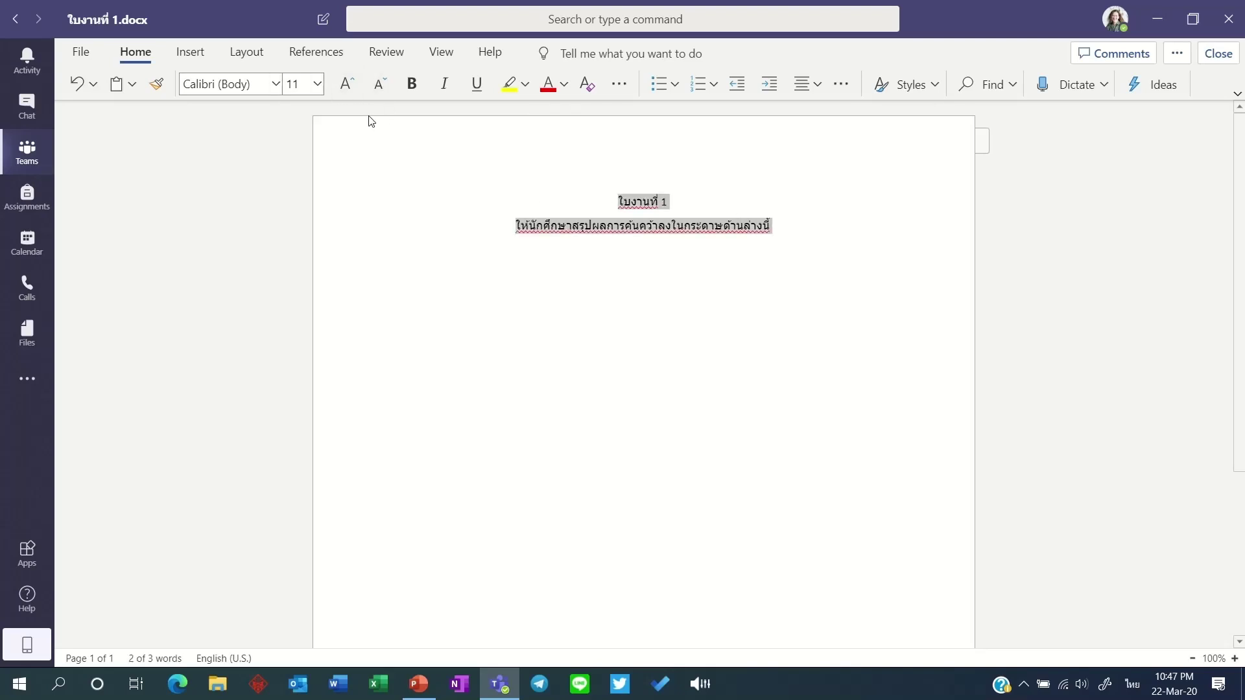
{"action": "left_click", "coordinate": [276, 84]}
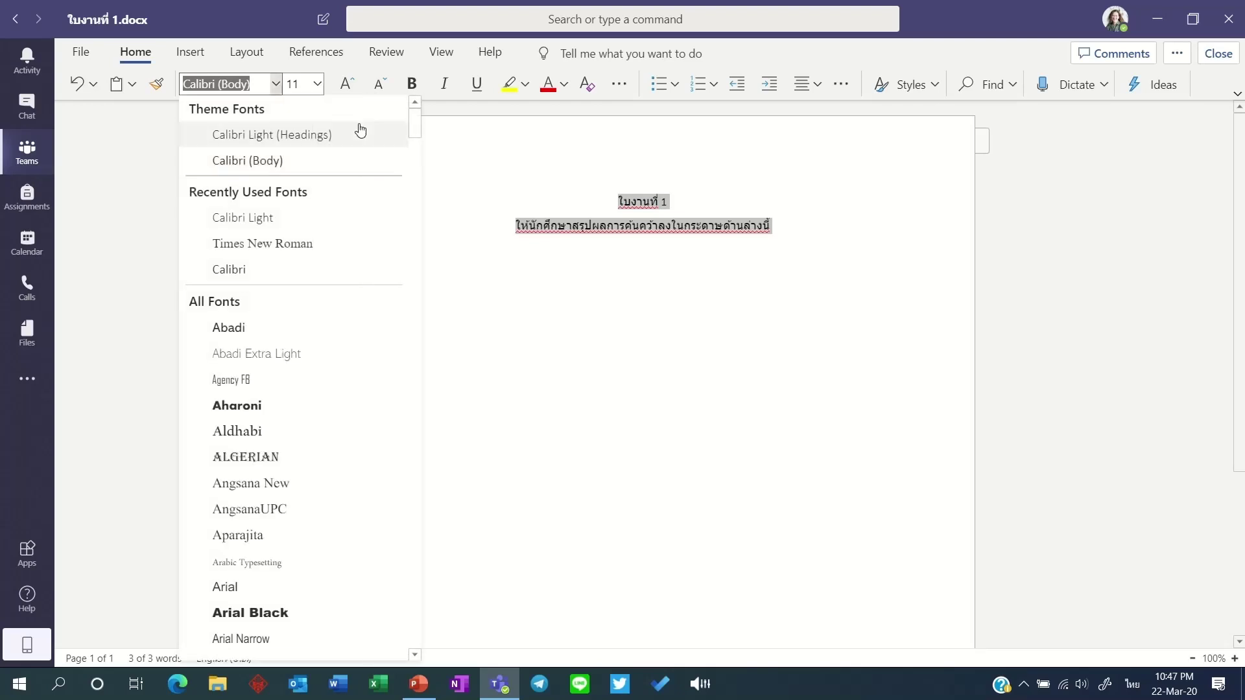
{"action": "left_click_drag", "start_coordinate": [417, 119], "coordinate": [423, 562]}
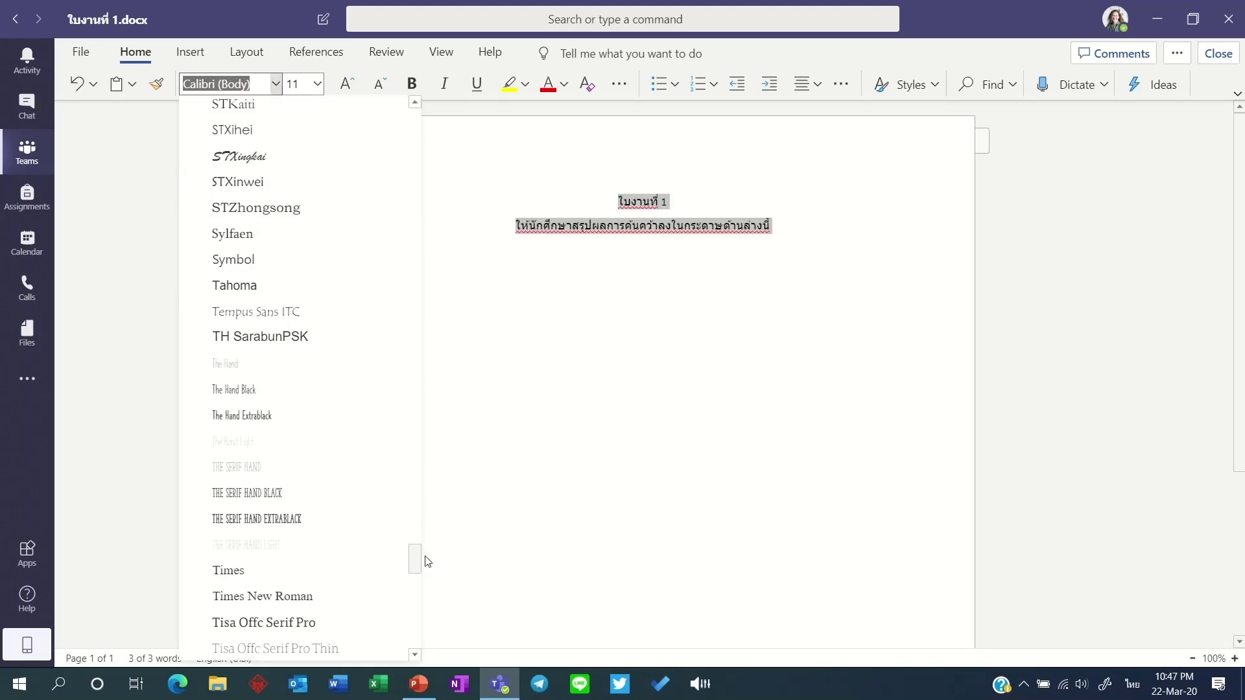
{"action": "left_click", "coordinate": [348, 352]}
{"action": "left_click", "coordinate": [352, 83]}
{"action": "left_click", "coordinate": [352, 84]}
{"action": "left_click", "coordinate": [351, 84]}
{"action": "left_click", "coordinate": [352, 84]}
{"action": "left_click", "coordinate": [352, 84]}
{"action": "left_click", "coordinate": [351, 83]}
{"action": "left_click", "coordinate": [351, 84]}
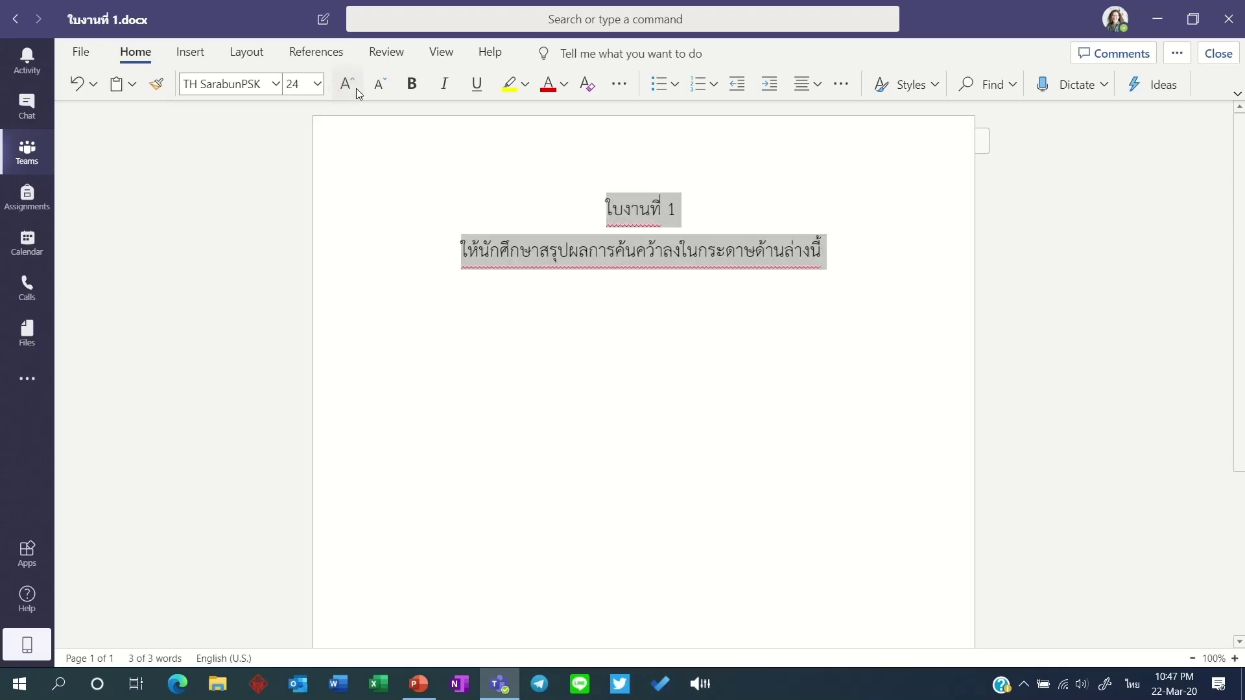
Enlarge the heading "ใบงานที่ 1" to size 36 and make it bold
{"action": "left_click_drag", "start_coordinate": [718, 209], "coordinate": [515, 194]}
{"action": "left_click", "coordinate": [349, 83]}
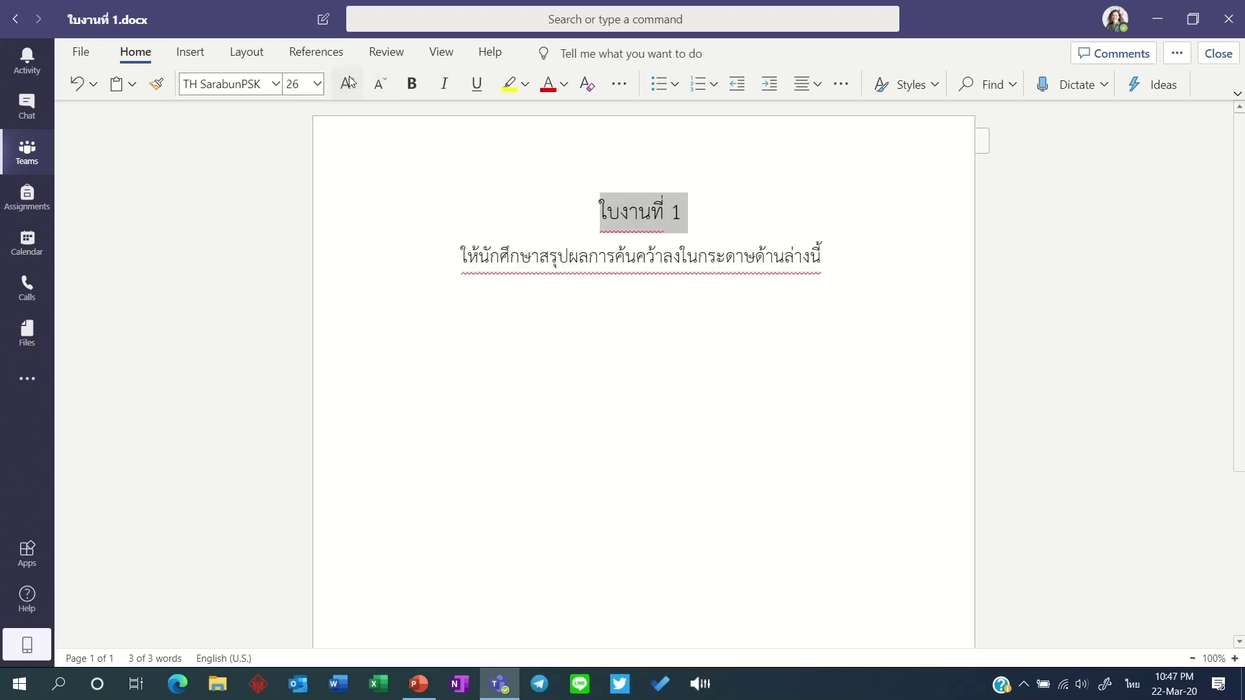
{"action": "left_click", "coordinate": [349, 83]}
{"action": "left_click", "coordinate": [349, 83]}
{"action": "left_click", "coordinate": [411, 83]}
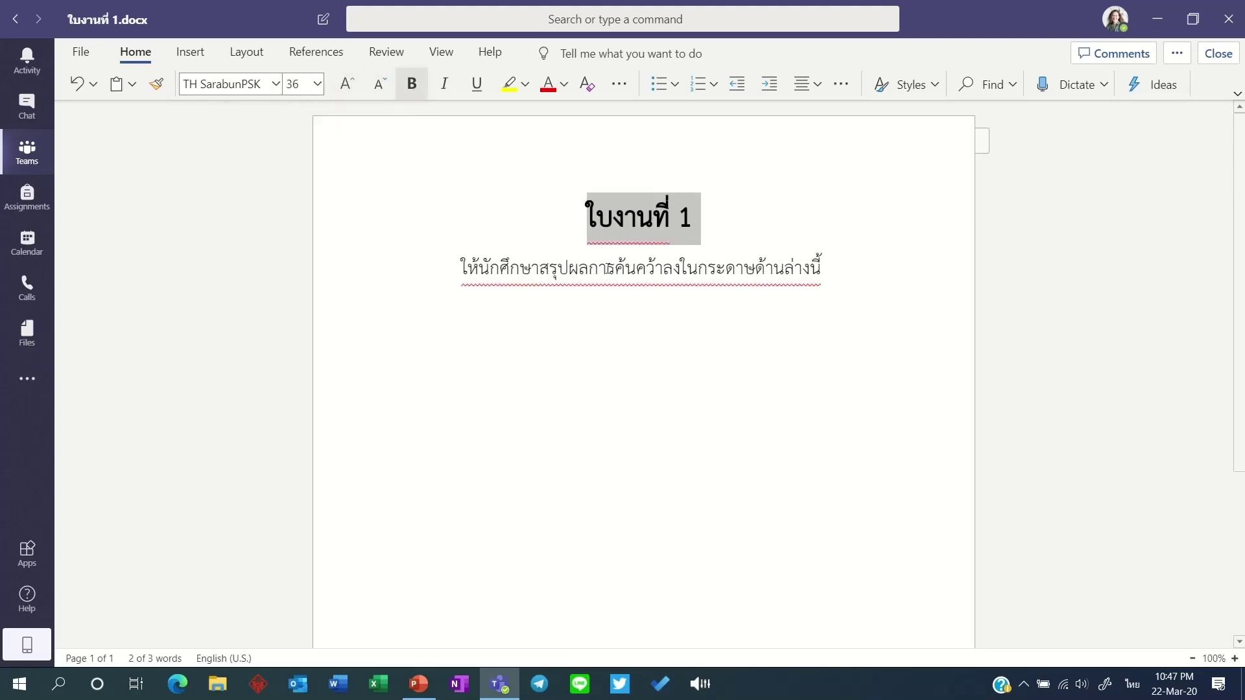
Add a line of dashes across the page below the instruction sentence and close the worksheet to return to the assignment
{"action": "left_click", "coordinate": [820, 269]}
{"action": "key", "text": "Return"}
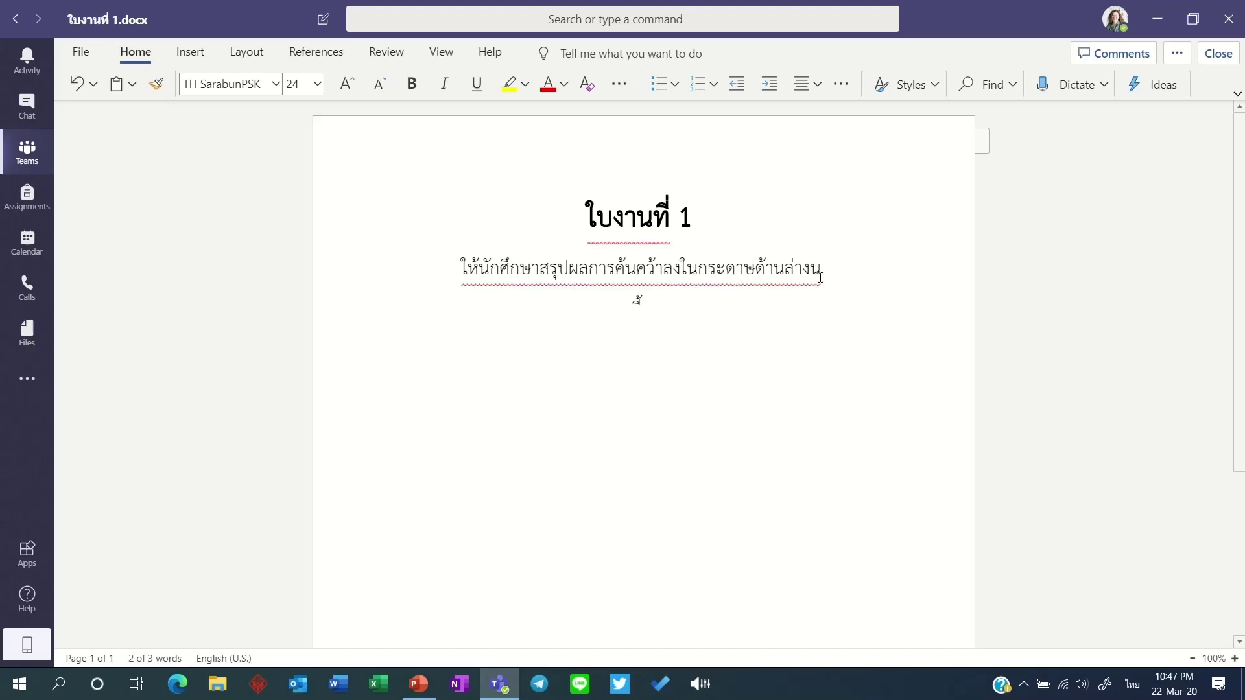
{"action": "key", "text": "BackSpace"}
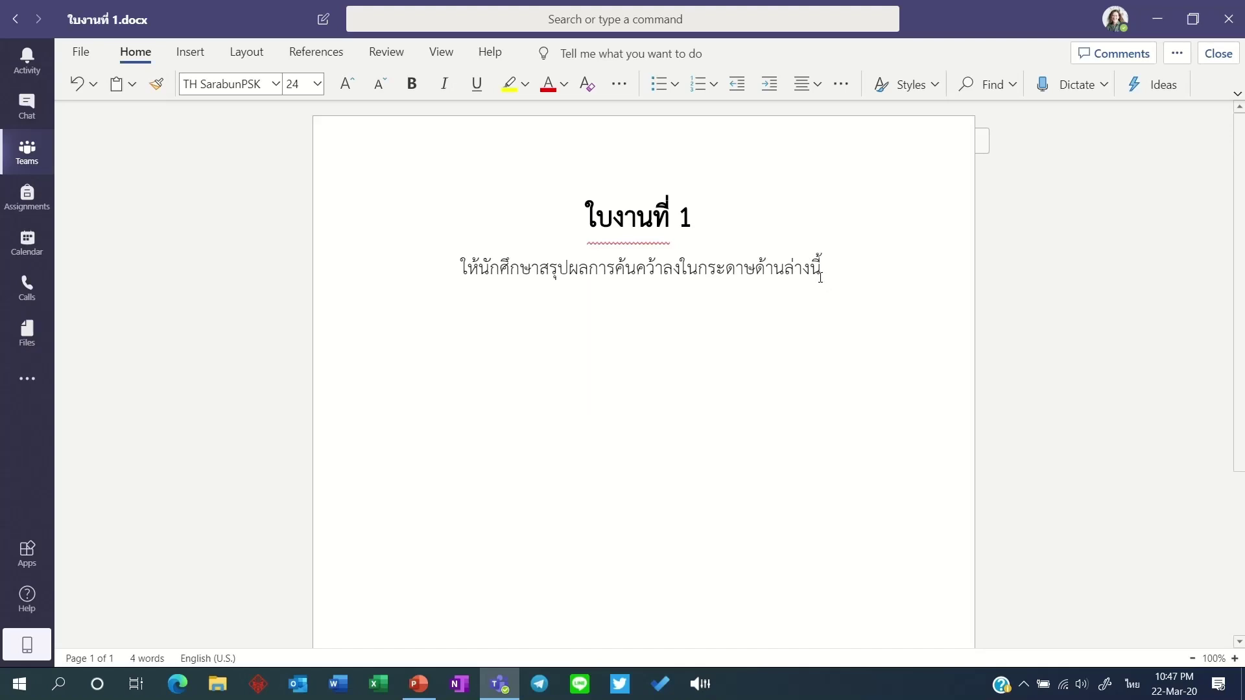
{"action": "key", "text": "Return"}
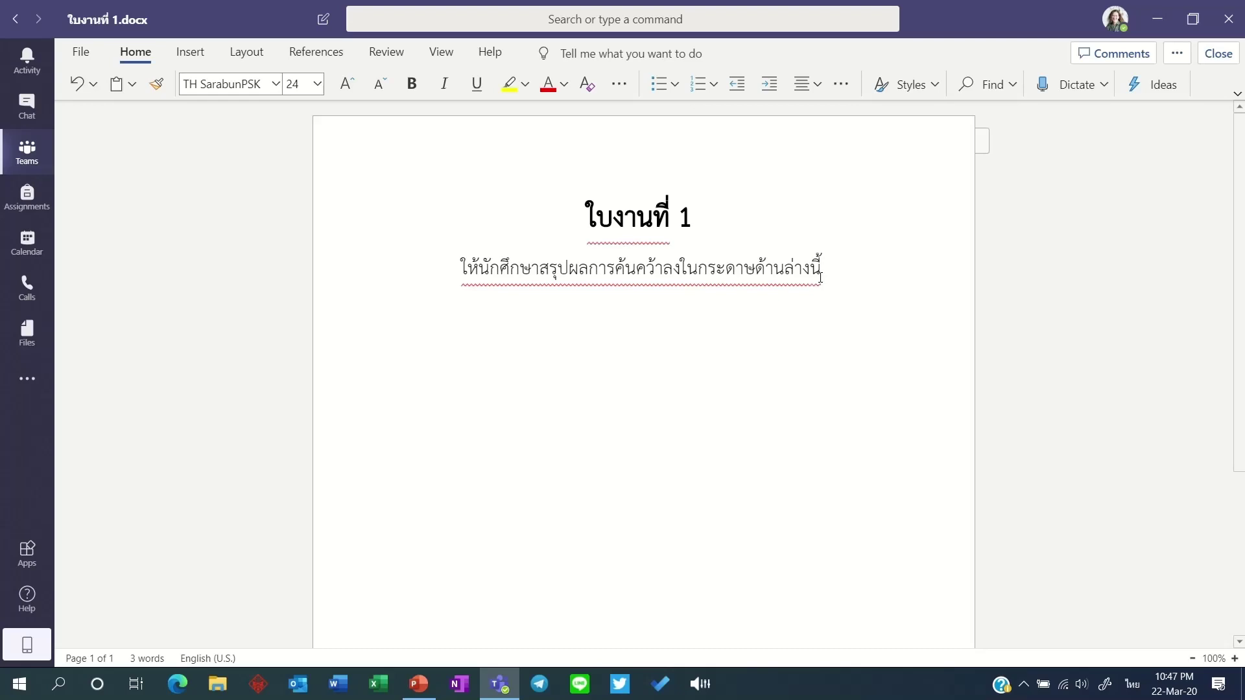
{"action": "type", "text": "-------------------------------------------------------------------------------------"}
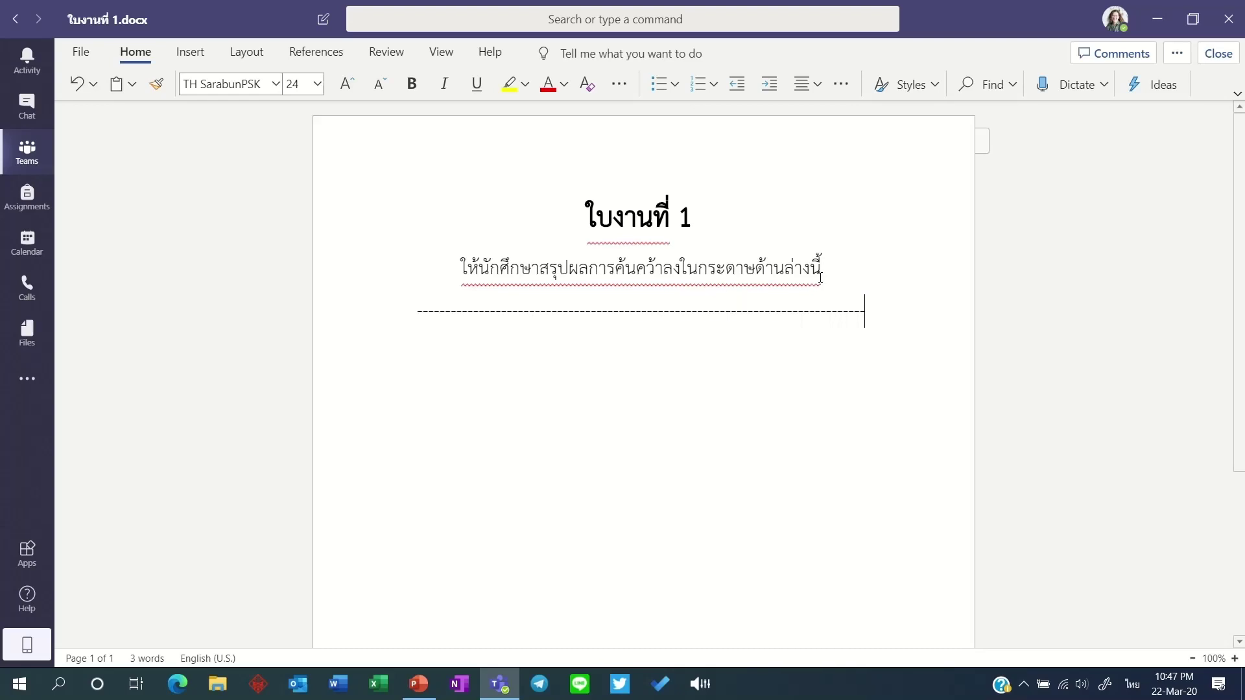
{"action": "key", "text": "Return"}
{"action": "left_click", "coordinate": [1219, 53]}
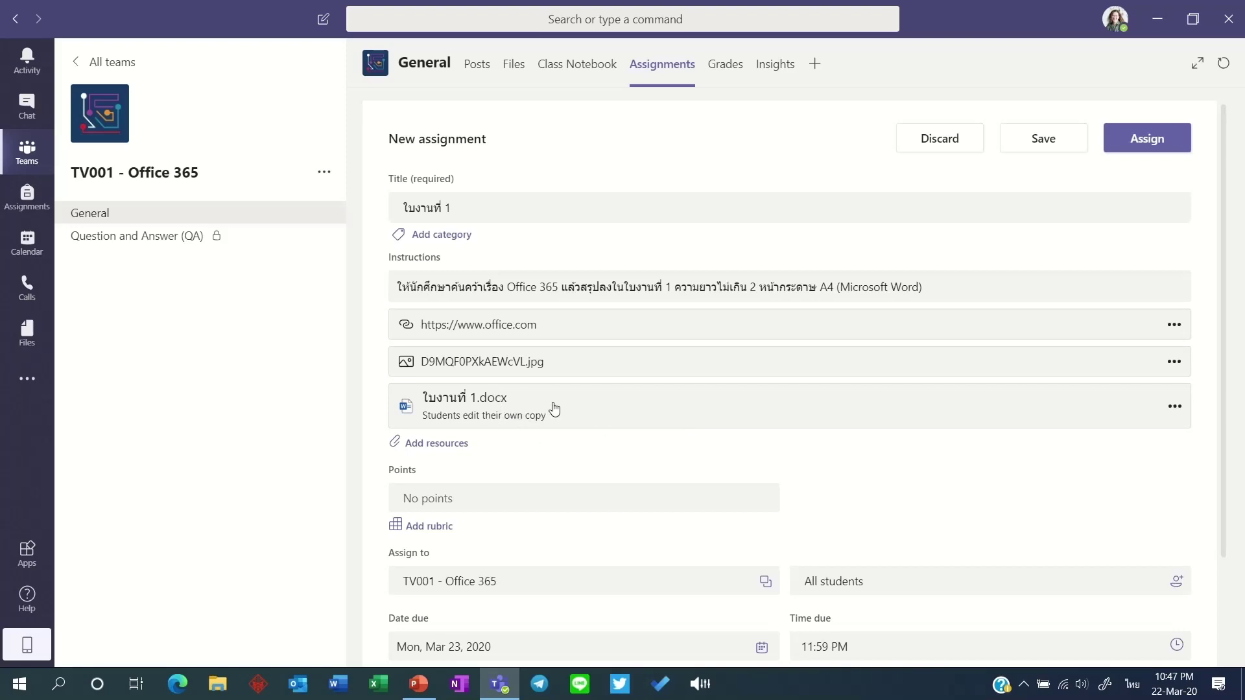
Set the assignment's points to 15
{"action": "scroll", "coordinate": [564, 404], "scroll_direction": "down", "scroll_amount": 2}
{"action": "left_click", "coordinate": [543, 364]}
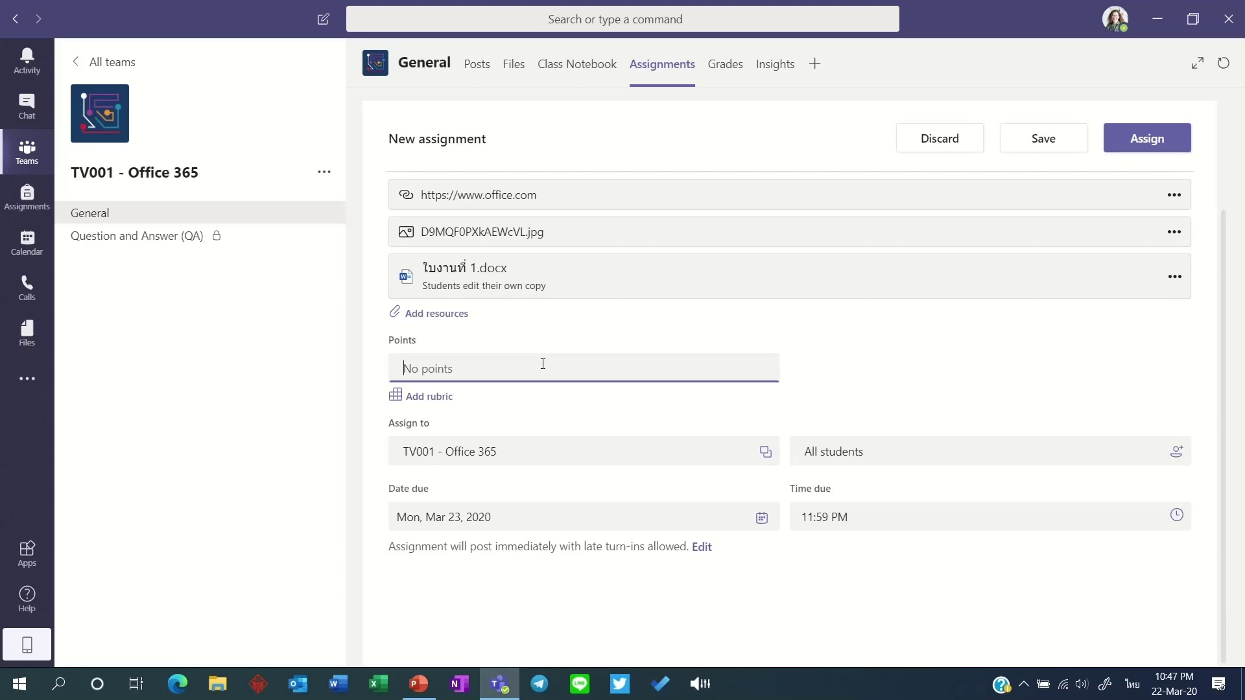
{"action": "type", "text": "15"}
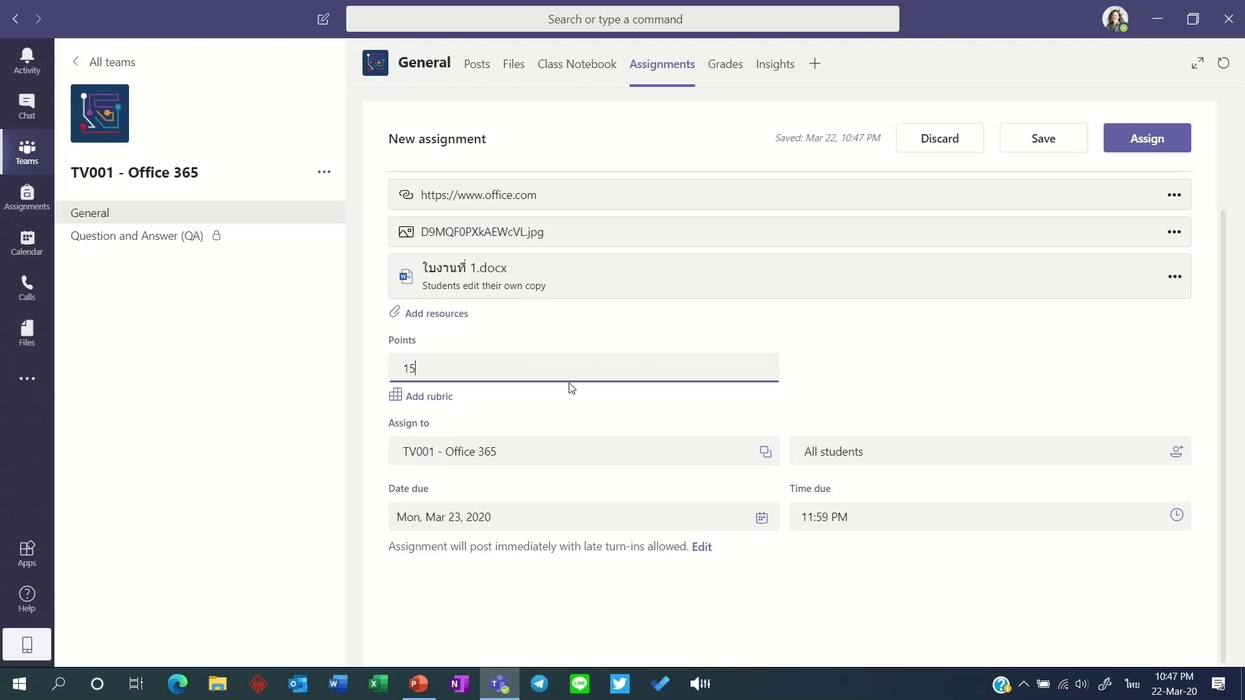
{"action": "left_click", "coordinate": [479, 407]}
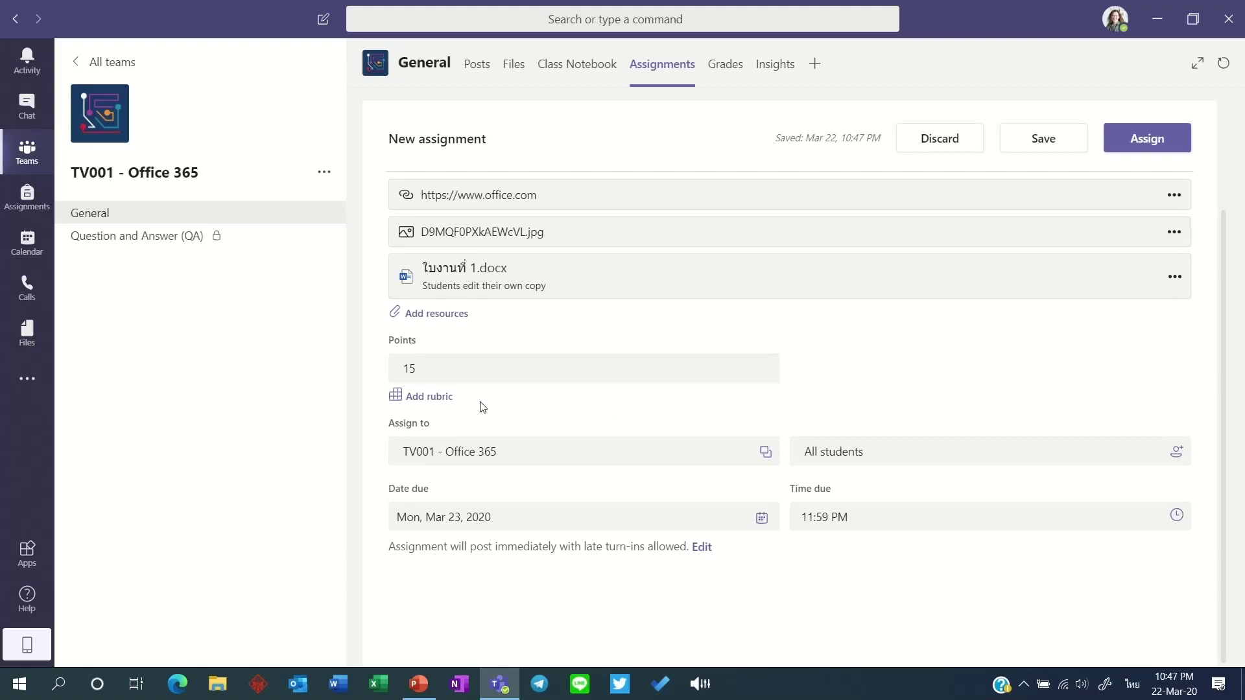
Start a new rubric for the assignment and turn on points for its grading levels
{"action": "left_click", "coordinate": [434, 407]}
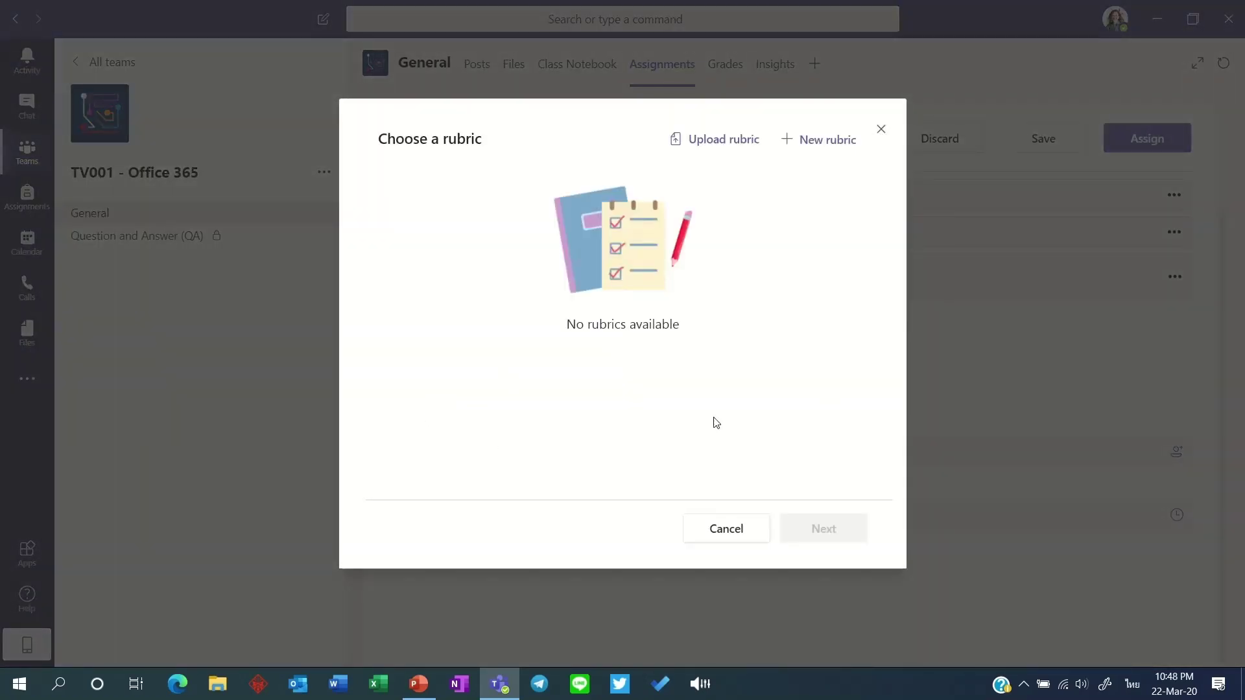
{"action": "left_click", "coordinate": [833, 148]}
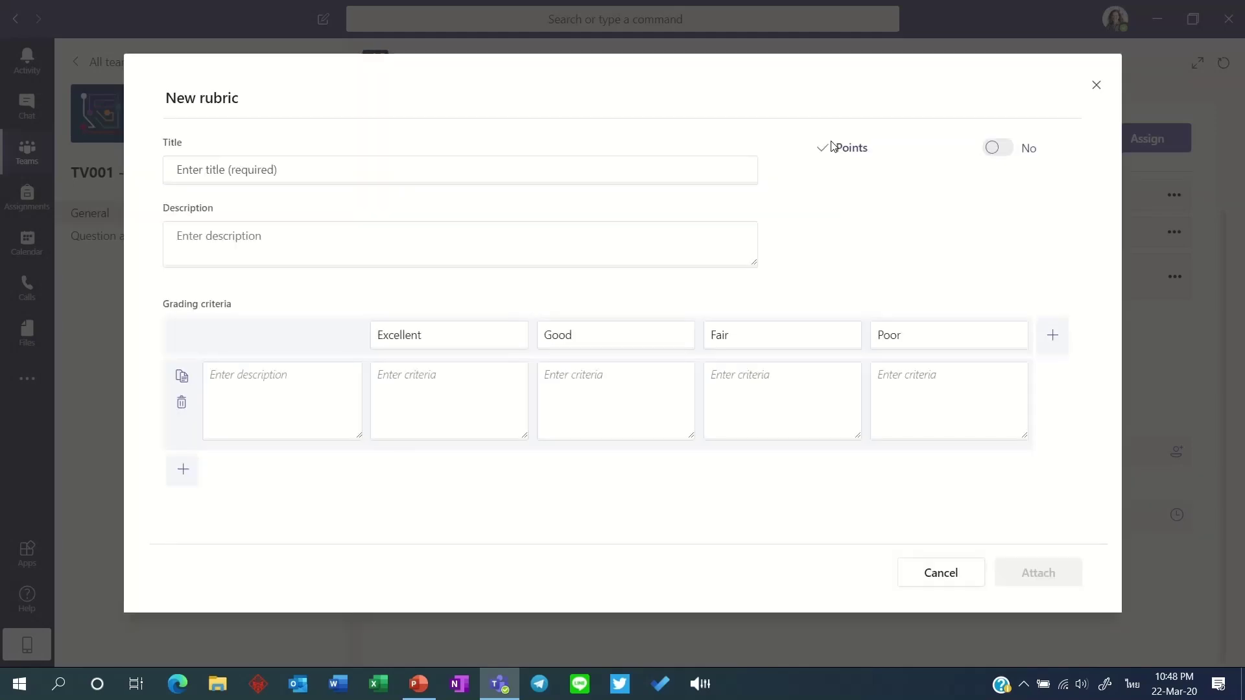
{"action": "left_click", "coordinate": [999, 149]}
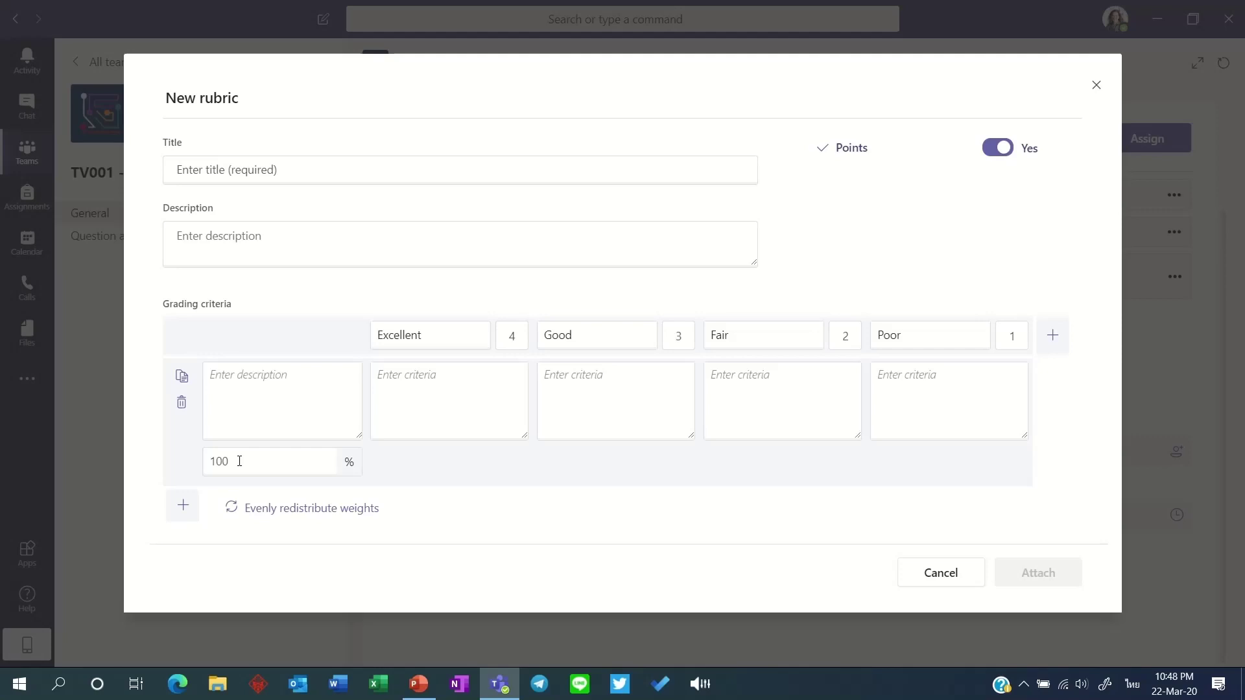
Title the rubric "เกณฑ์การให้คะแนนใบงาน แบบที่ 1"
{"action": "left_click", "coordinate": [265, 176]}
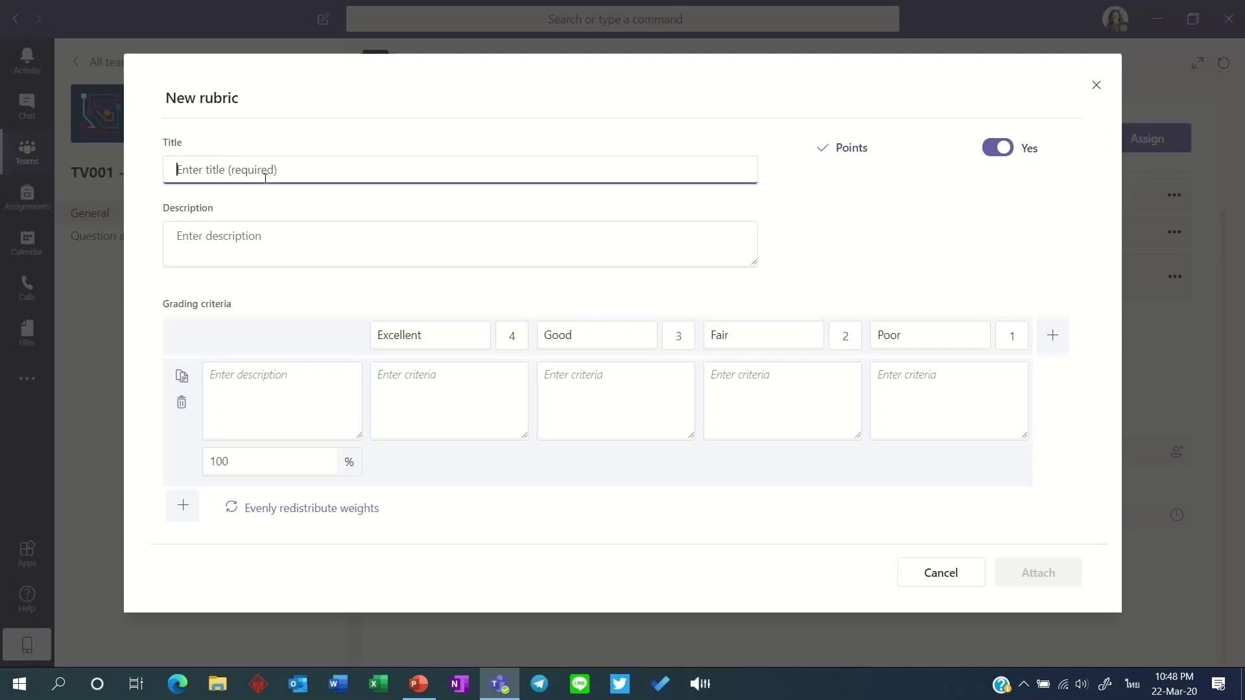
{"action": "key", "text": "alt+shift"}
{"action": "type", "text": "ql"}
{"action": "key", "text": "BackSpace"}
{"action": "key", "text": "BackSpace"}
{"action": "key", "text": "alt+shift"}
{"action": "type", "text": "เกณฑ์การใ"}
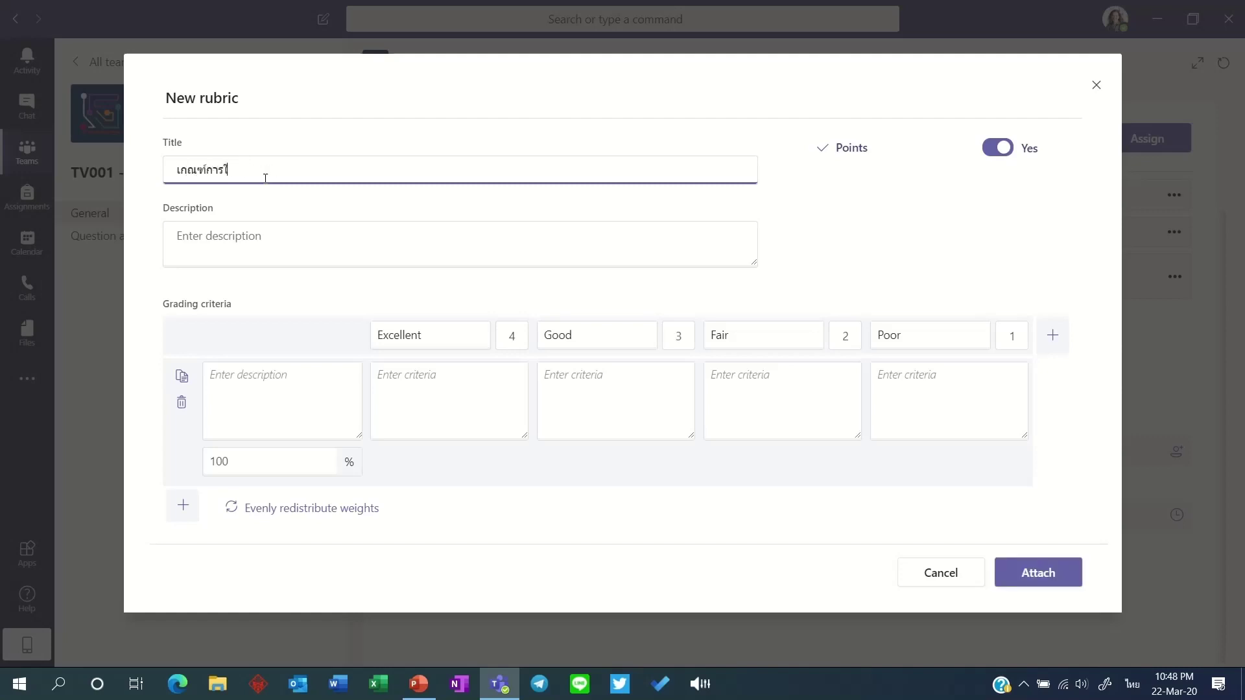
{"action": "type", "text": "ห้คะแนนใบงาน แบบที่ 1"}
Name the first grading criterion "เนื้อหา" and add a second criterion row named "ความสวยงาม"
{"action": "left_click", "coordinate": [297, 389]}
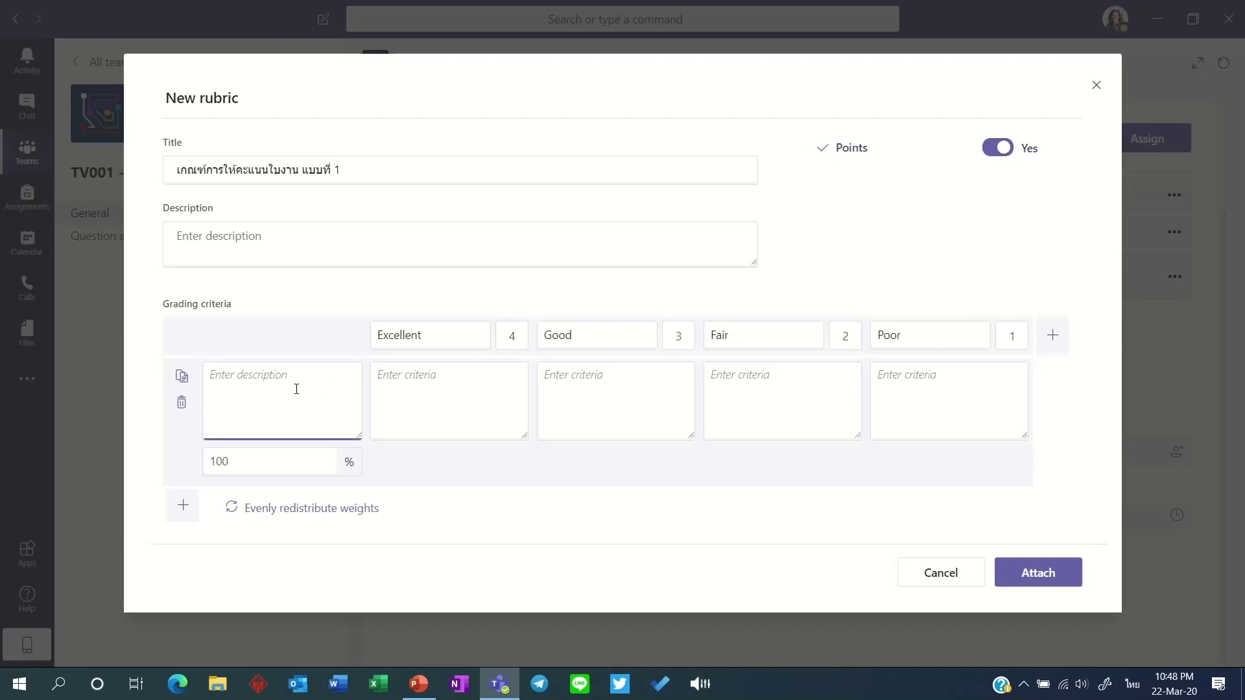
{"action": "type", "text": "ความ"}
{"action": "key", "text": "BackSpace"}
{"action": "key", "text": "BackSpace"}
{"action": "key", "text": "BackSpace"}
{"action": "key", "text": "BackSpace"}
{"action": "type", "text": "เนื้อหา"}
{"action": "left_click", "coordinate": [184, 505]}
{"action": "type", "text": "ความสวยงาม"}
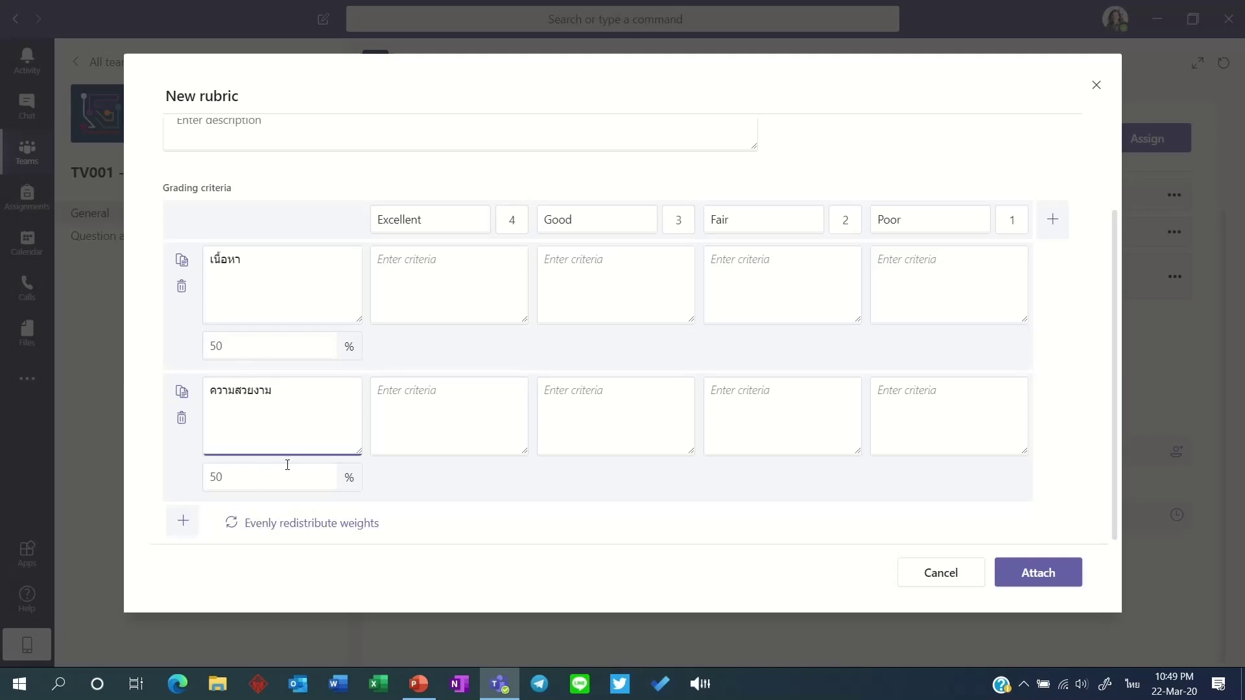
Delete the Excellent level from the rubric, keeping Good, Fair and Poor
{"action": "scroll", "coordinate": [288, 465], "scroll_direction": "up", "scroll_amount": 1}
{"action": "left_click", "coordinate": [459, 339]}
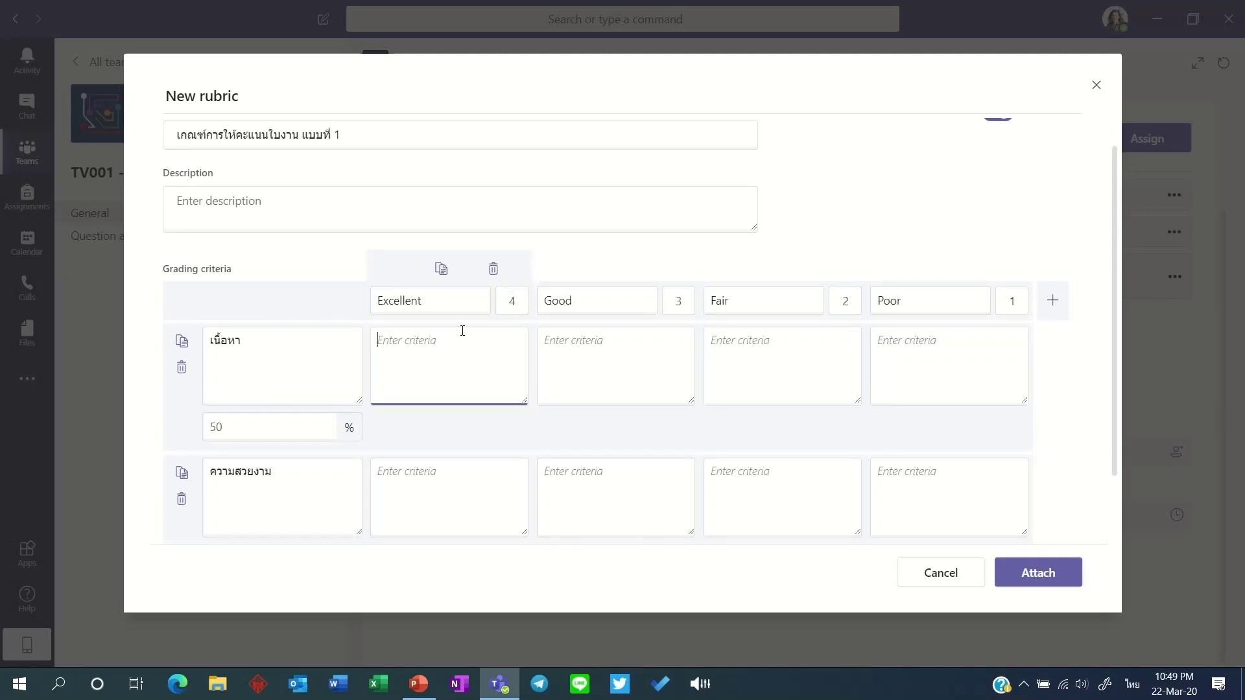
{"action": "left_click", "coordinate": [601, 347]}
{"action": "left_click", "coordinate": [935, 339]}
{"action": "left_click", "coordinate": [461, 345]}
{"action": "left_click", "coordinate": [492, 268]}
{"action": "left_click", "coordinate": [551, 272]}
{"action": "left_click", "coordinate": [713, 285]}
{"action": "left_click", "coordinate": [925, 295]}
{"action": "left_click", "coordinate": [1015, 224]}
{"action": "left_click", "coordinate": [814, 223]}
{"action": "left_click", "coordinate": [611, 231]}
For the เนื้อหา criterion, enter "เนื้อหาสมบูรณ์ และยกตัวอย่างชัดเจน" under Good and "เนื้อหาสมบูรณ์ และยกตัวอย่างไม่ชัดเจน" under Fair
{"action": "left_click", "coordinate": [450, 271]}
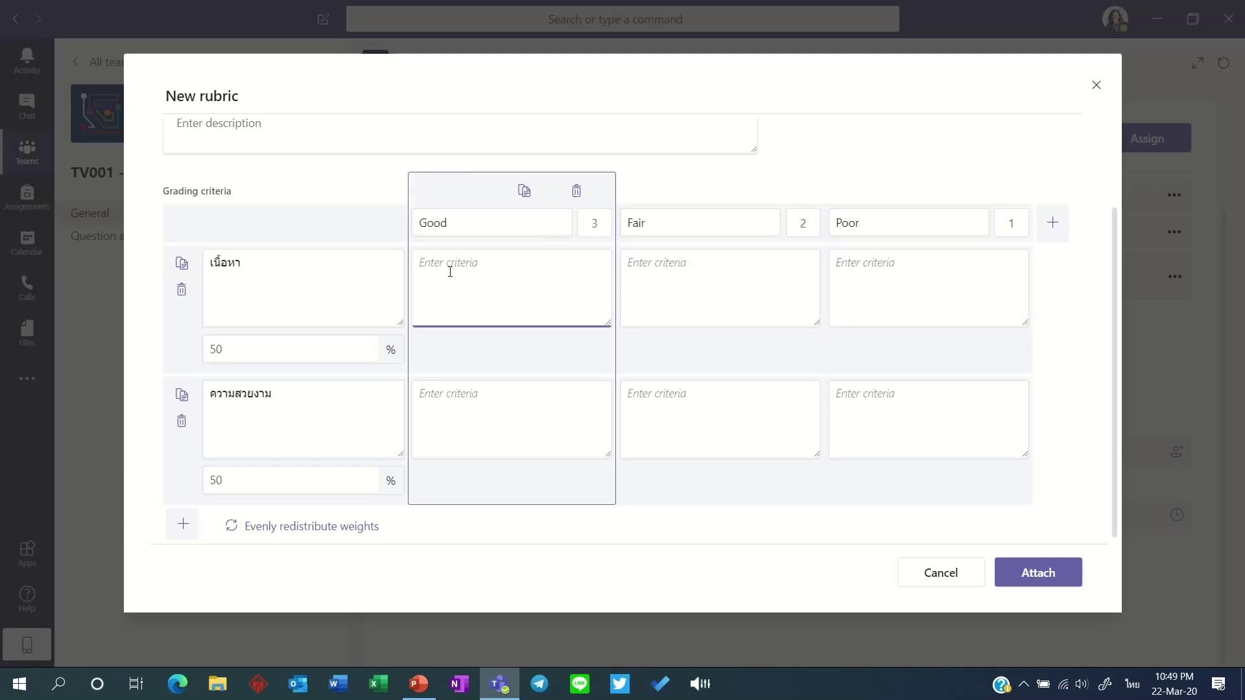
{"action": "type", "text": "เนื้อหาสมบูรณ์ และยกตัวอย่างชัดเจน"}
{"action": "key", "text": "ctrl+a"}
{"action": "key", "text": "ctrl+c"}
{"action": "left_click", "coordinate": [658, 307]}
{"action": "key", "text": "ctrl+v"}
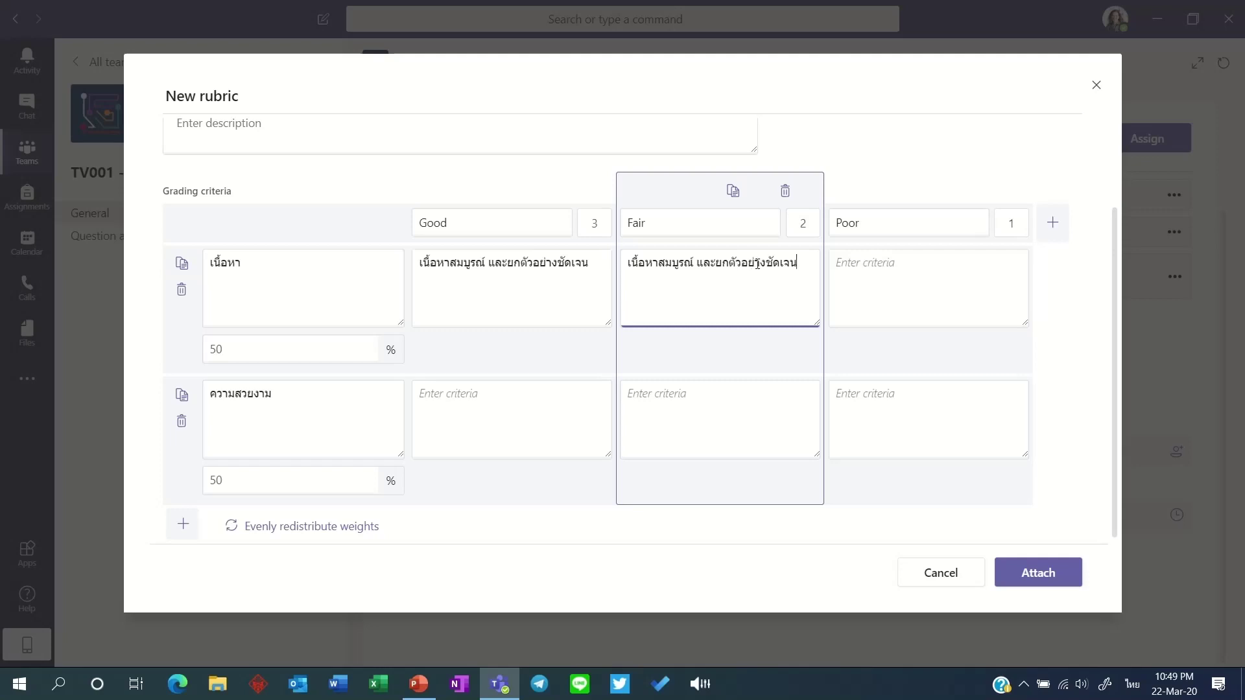
{"action": "type", "text": "ไม่"}
Describe the Poor level of the เนื้อหา criterion as "เนื้อหายังไม่สมบูรณ์ และยกตัวอย่างไม่ชัดเจน", reusing the copied Good text
{"action": "left_click", "coordinate": [914, 288]}
{"action": "key", "text": "ctrl+v"}
{"action": "type", "text": "ยังไม่"}
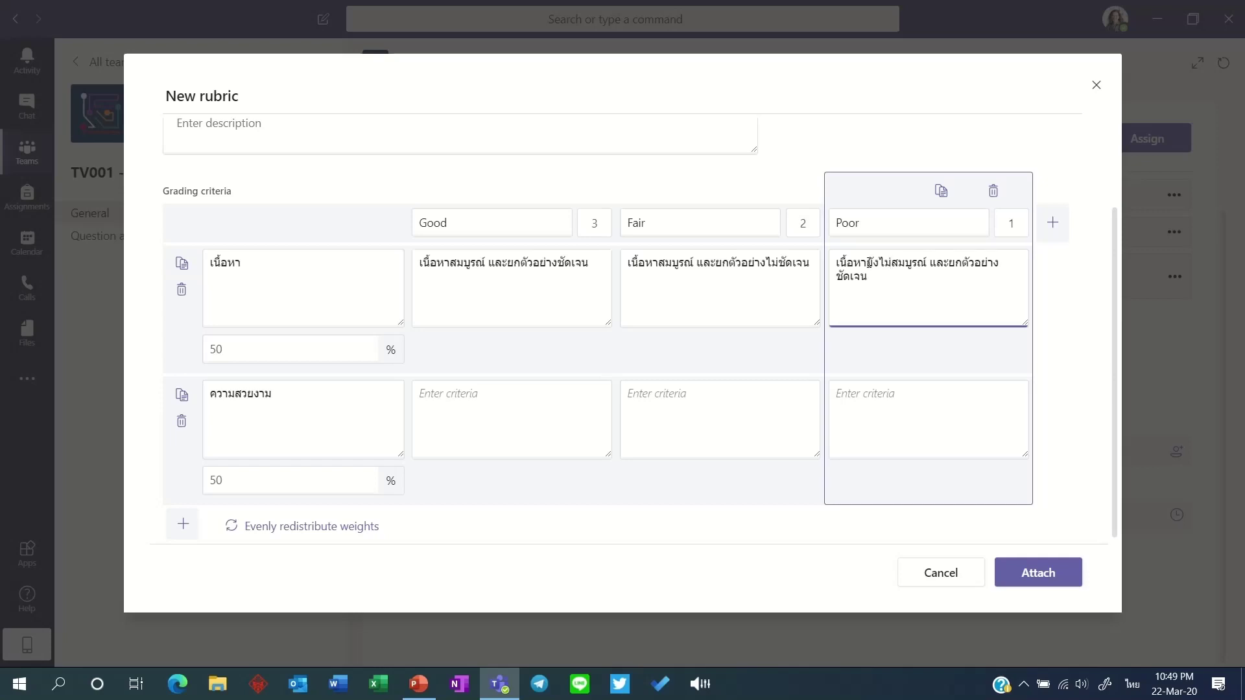
{"action": "left_click", "coordinate": [831, 279]}
{"action": "type", "text": "ไม่"}
For the ความสวยงาม criterion, enter "สวยงามงาม" under Good, "สวยงามปานกลาง" under Fair and "สวยงามน้อย" under Poor
{"action": "left_click", "coordinate": [544, 418]}
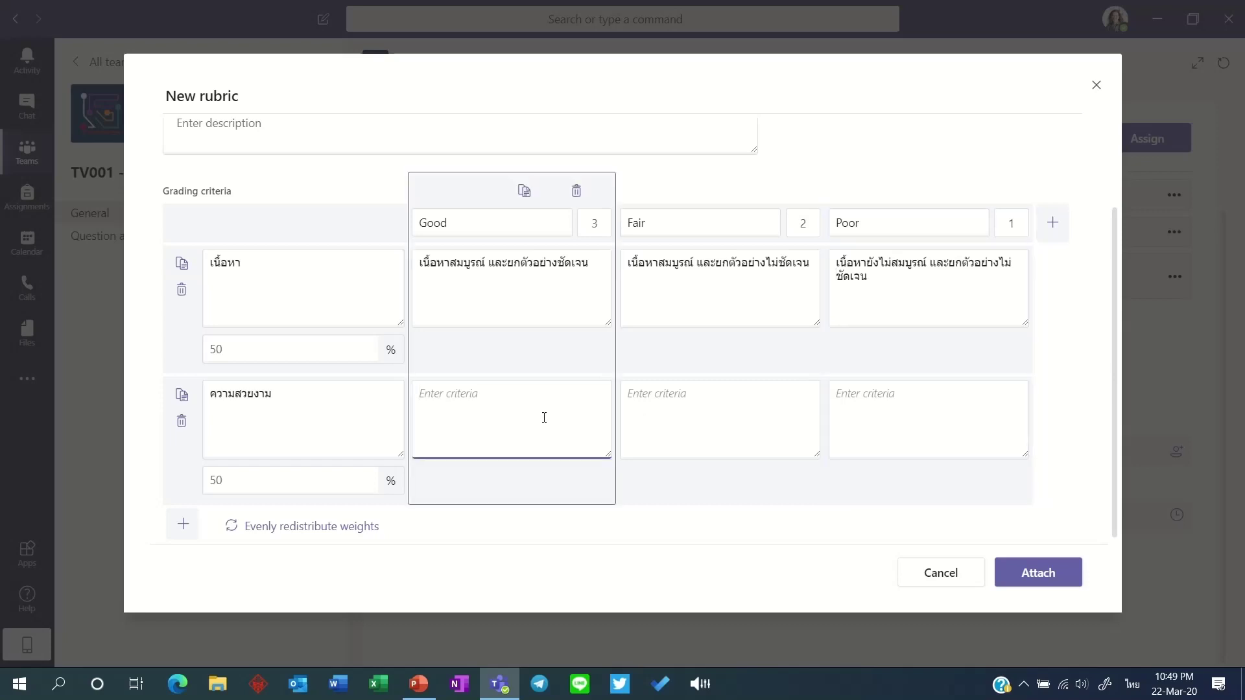
{"action": "type", "text": "สวยงามงาม"}
{"action": "left_click", "coordinate": [651, 440]}
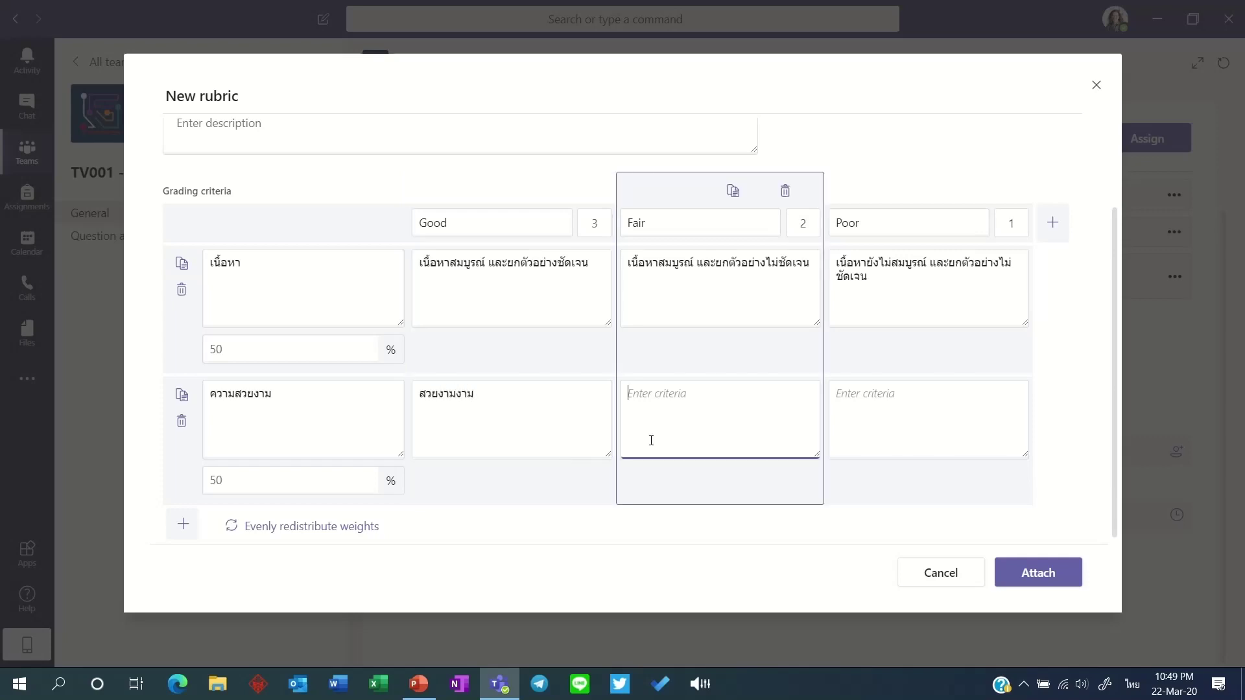
{"action": "type", "text": "สวยงามปานกลาง"}
{"action": "left_click", "coordinate": [872, 423]}
{"action": "type", "text": "สวยงามน้"}
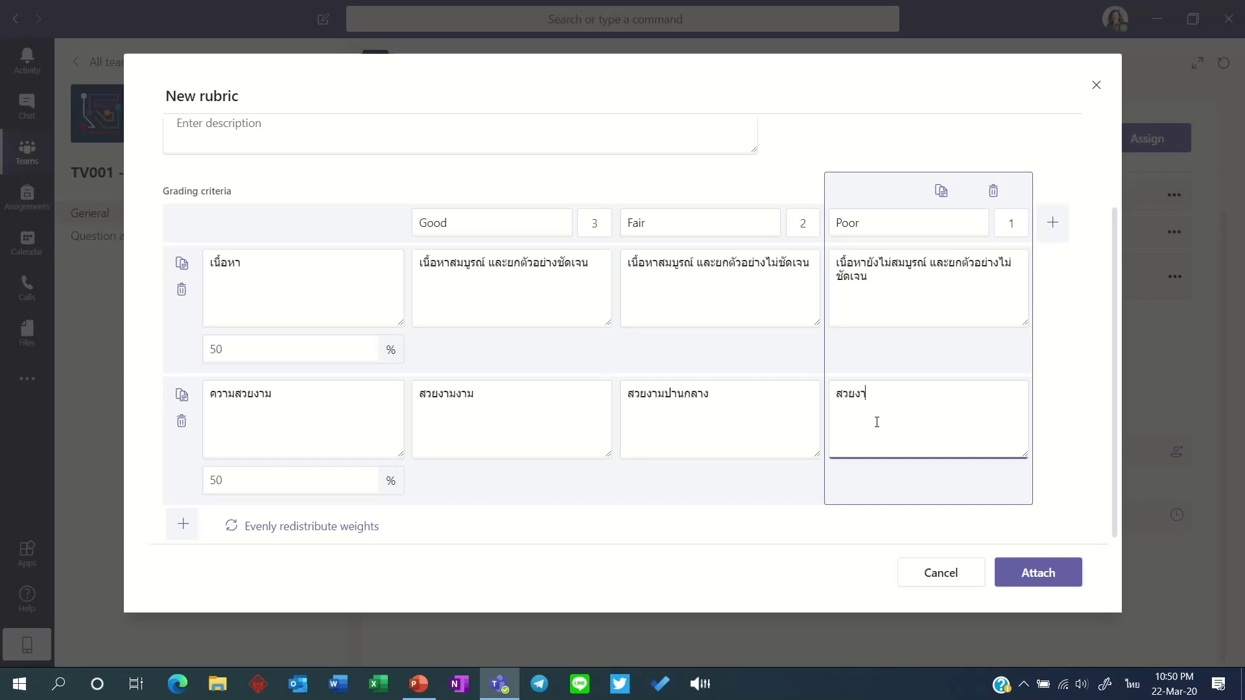
{"action": "type", "text": "อย"}
Weight the เนื้อหา criterion at 70% and the ความสวยงาม criterion at 30%
{"action": "left_click", "coordinate": [267, 341]}
{"action": "key", "text": "Delete"}
{"action": "key", "text": "Delete"}
{"action": "type", "text": "70"}
{"action": "left_click", "coordinate": [232, 493]}
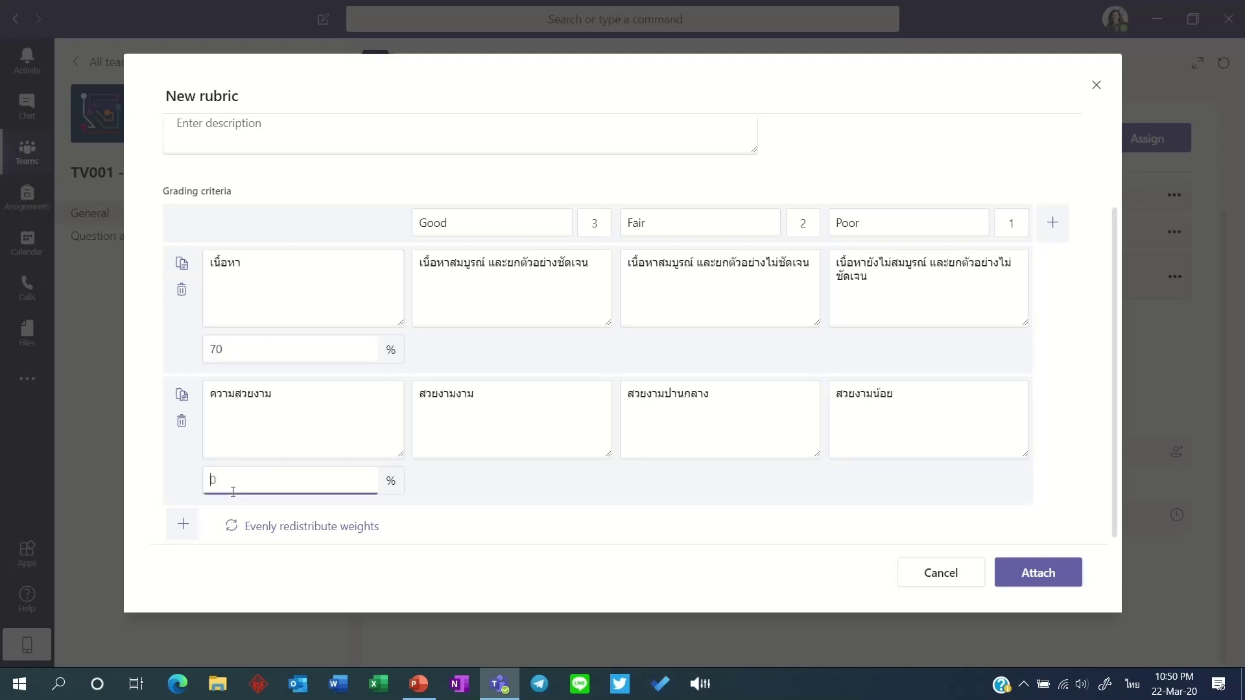
{"action": "type", "text": "30"}
Add a blank third criterion row to the rubric and delete it again
{"action": "left_click", "coordinate": [183, 524]}
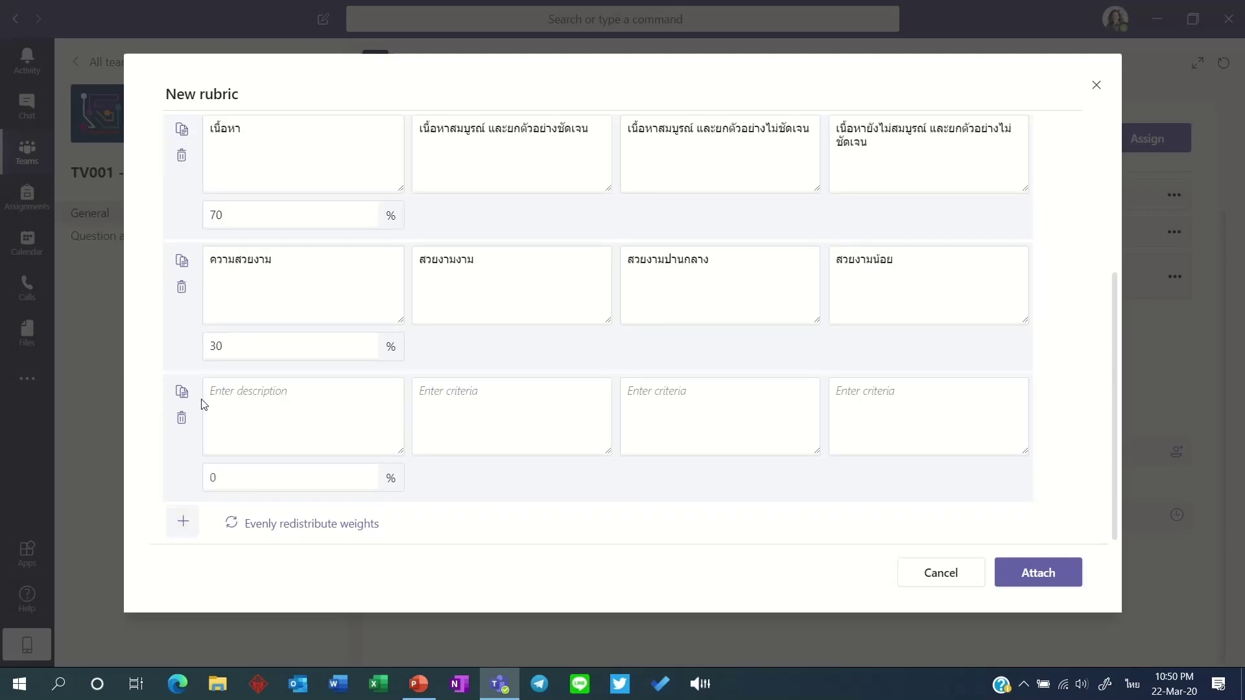
{"action": "left_click", "coordinate": [181, 417]}
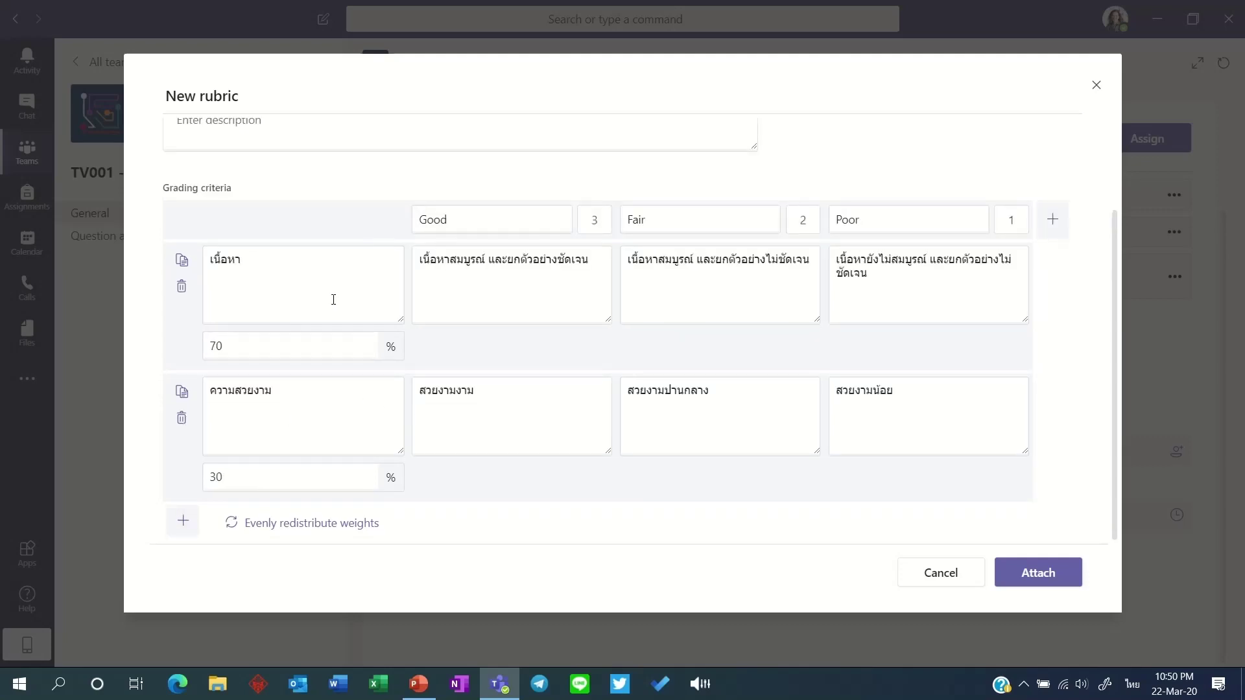
Redistribute the rubric's criterion weights evenly, adding a blank third criterion row and deleting it again
{"action": "scroll", "coordinate": [333, 299], "scroll_direction": "up", "scroll_amount": 2}
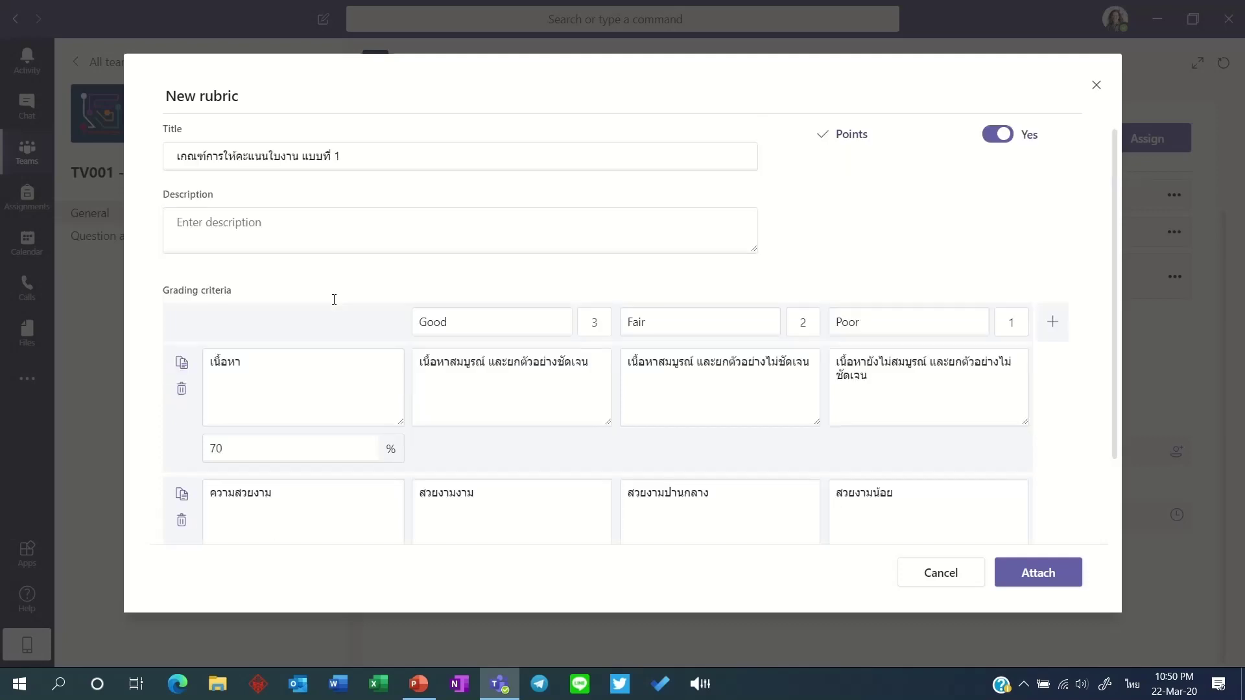
{"action": "scroll", "coordinate": [356, 306], "scroll_direction": "down", "scroll_amount": 2}
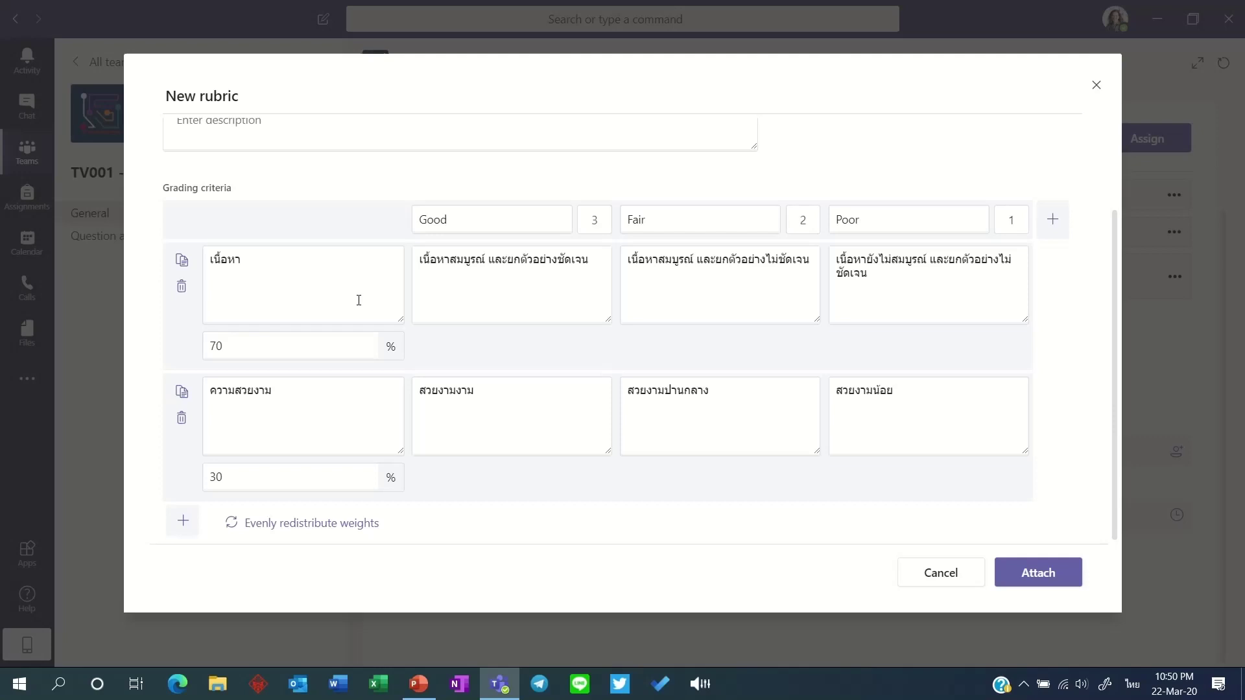
{"action": "left_click", "coordinate": [270, 529]}
{"action": "left_click", "coordinate": [186, 527]}
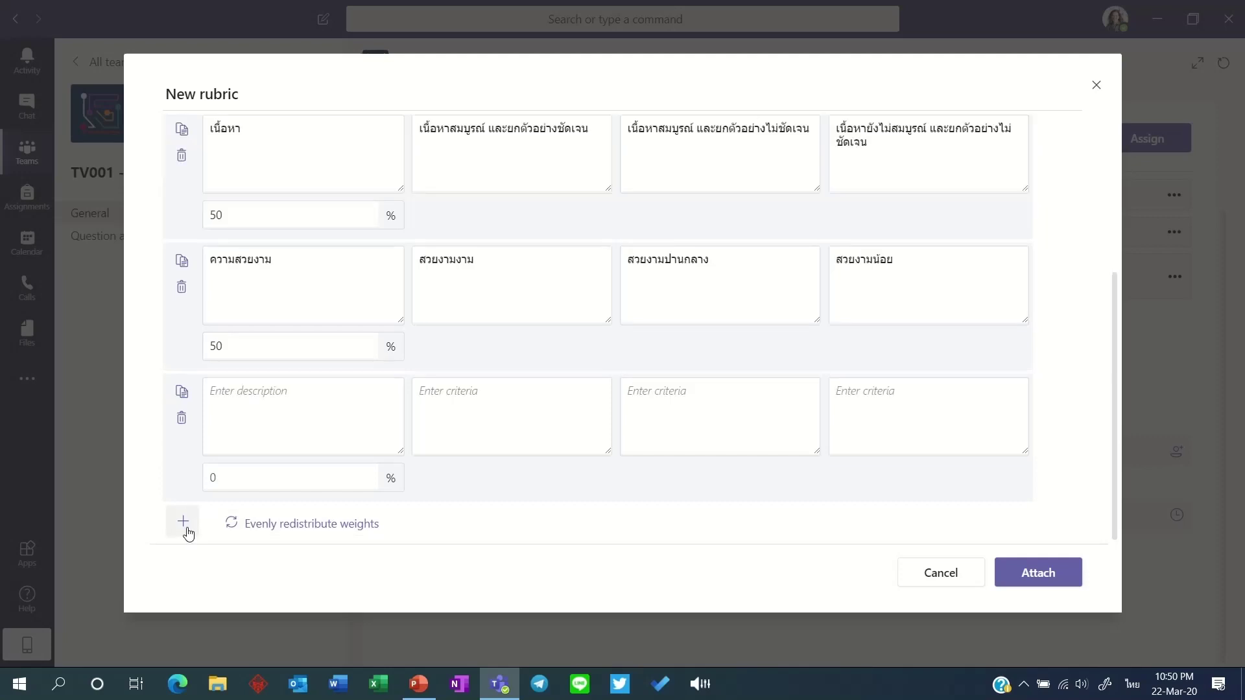
{"action": "left_click", "coordinate": [303, 539]}
{"action": "left_click", "coordinate": [182, 417]}
{"action": "left_click", "coordinate": [257, 519]}
Attach the rubric to the assignment and edit it to weight เนื้อหา at 70% and ความสวยงาม at 30%
{"action": "left_click", "coordinate": [1046, 584]}
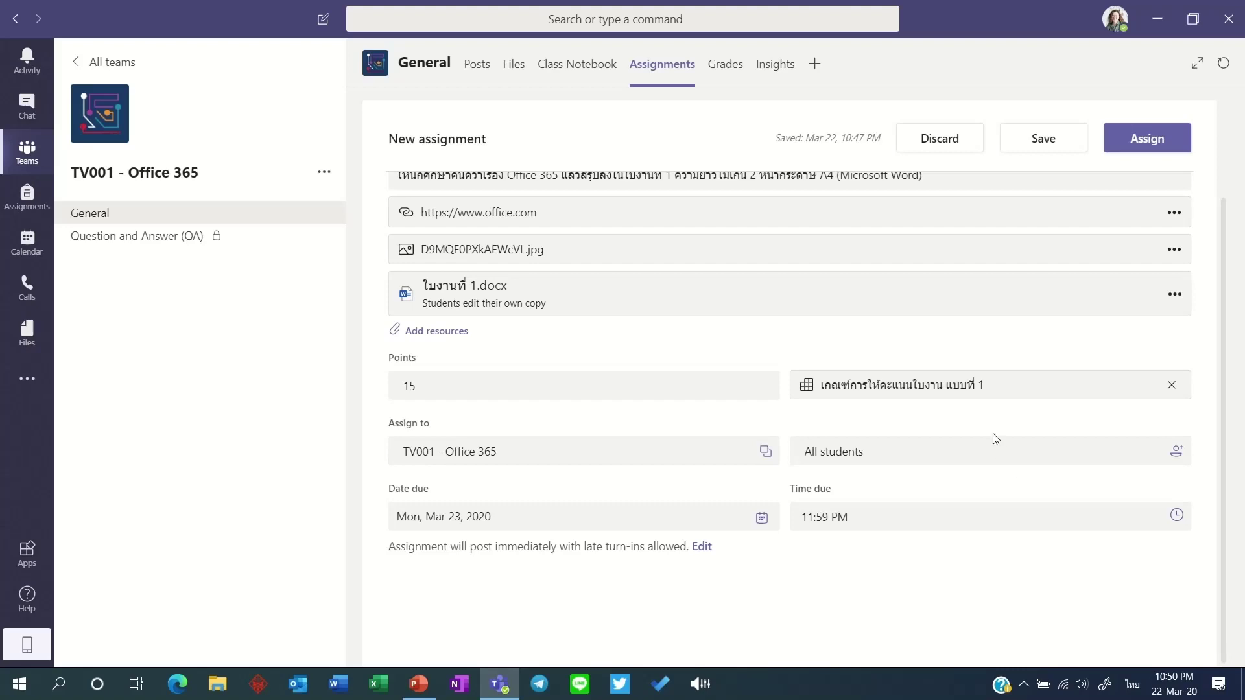
{"action": "left_click", "coordinate": [982, 396]}
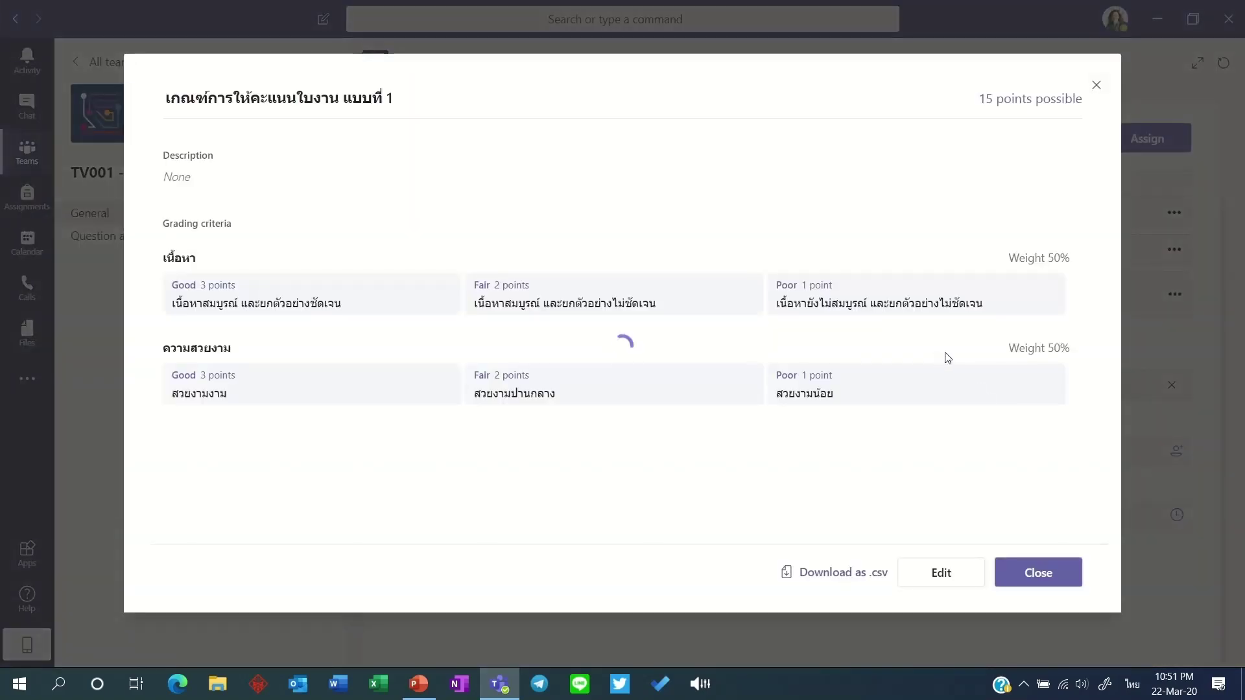
{"action": "left_click", "coordinate": [939, 573]}
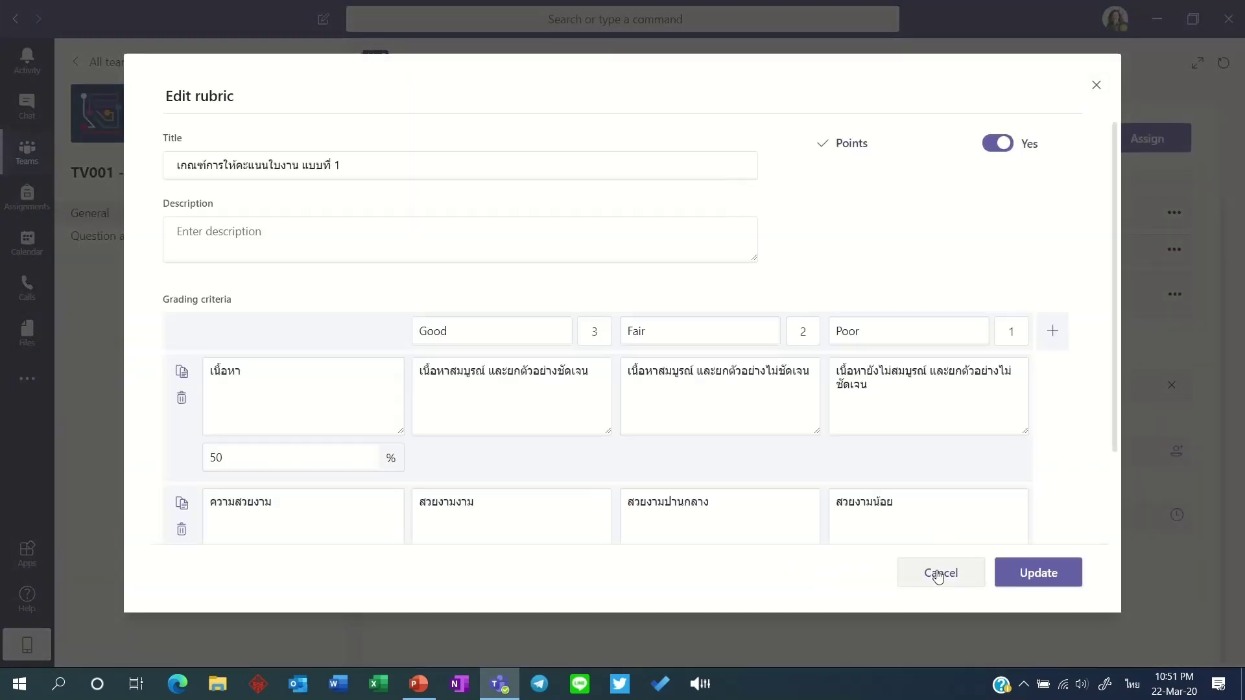
{"action": "scroll", "coordinate": [368, 418], "scroll_direction": "down", "scroll_amount": 2}
{"action": "double_click", "coordinate": [299, 339]}
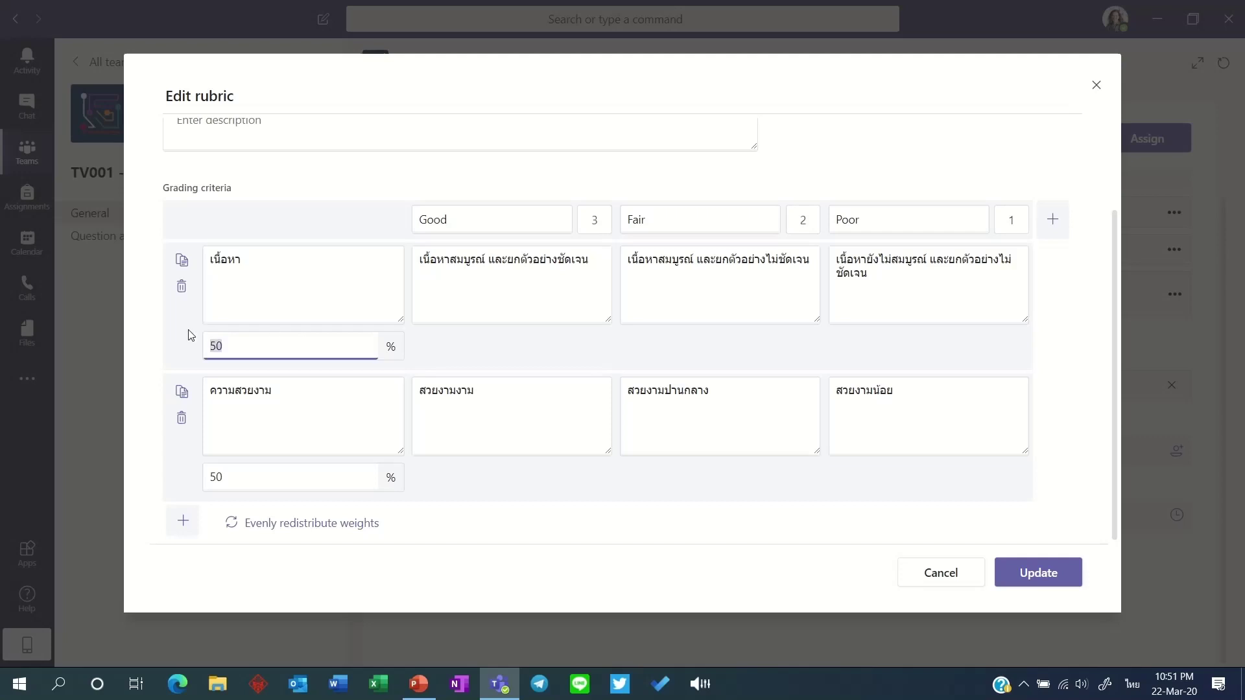
{"action": "type", "text": "70"}
{"action": "double_click", "coordinate": [282, 486]}
{"action": "type", "text": "30"}
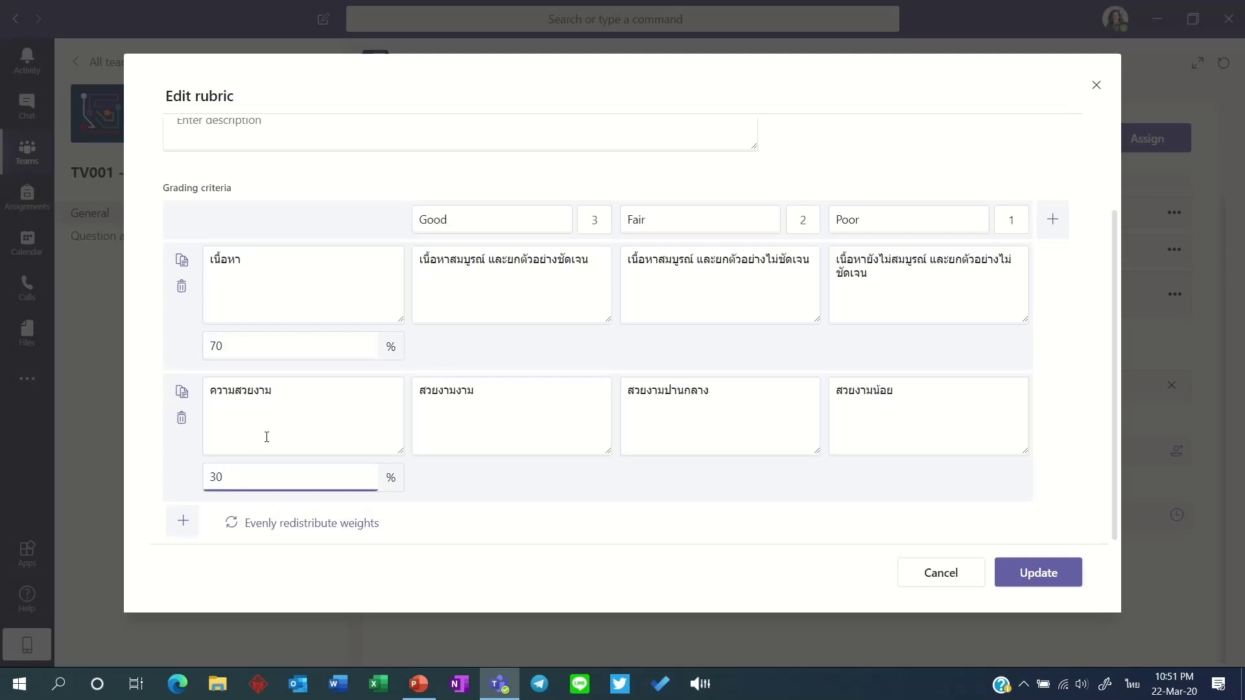
{"action": "left_click", "coordinate": [1036, 575]}
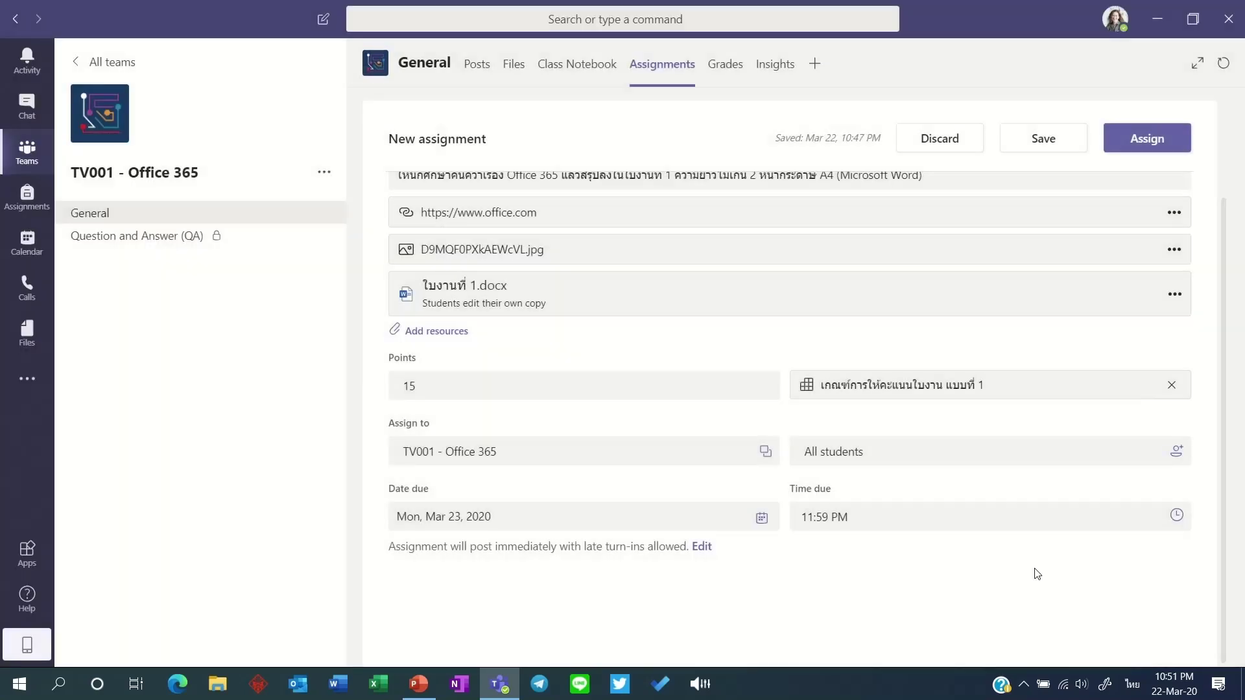
Review the attached rubric's criteria, level descriptions and weights, and close it
{"action": "left_click", "coordinate": [934, 389]}
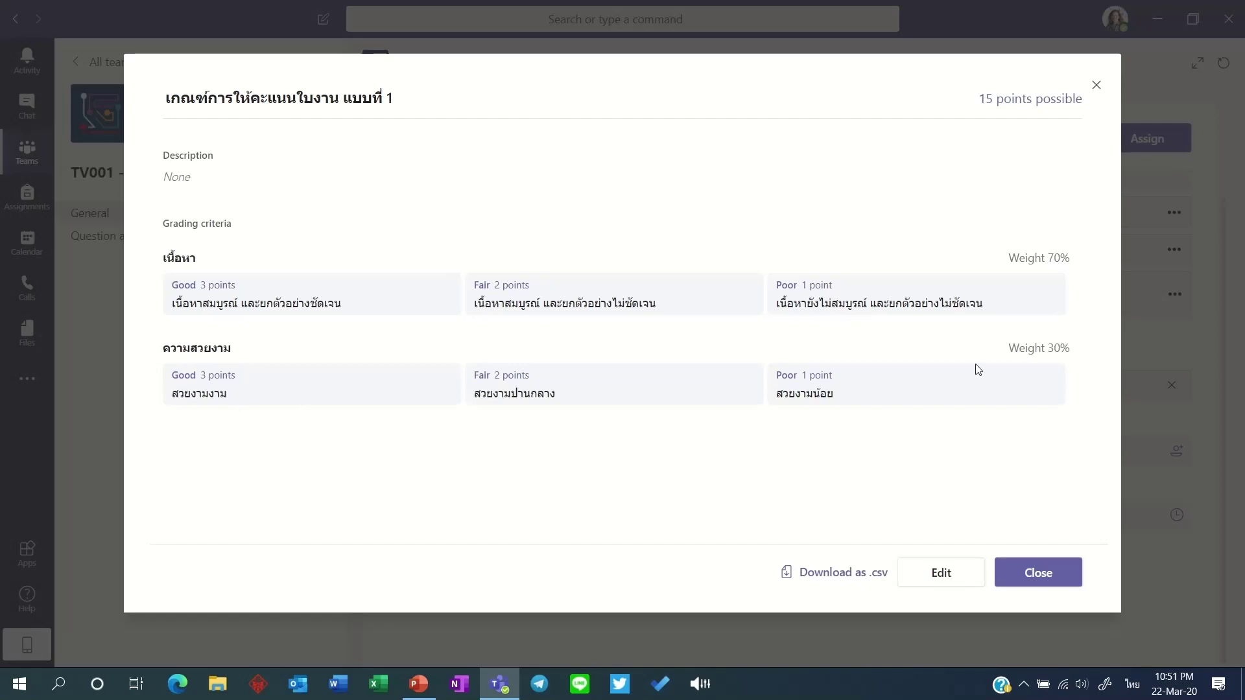
{"action": "triple_click", "coordinate": [1032, 348]}
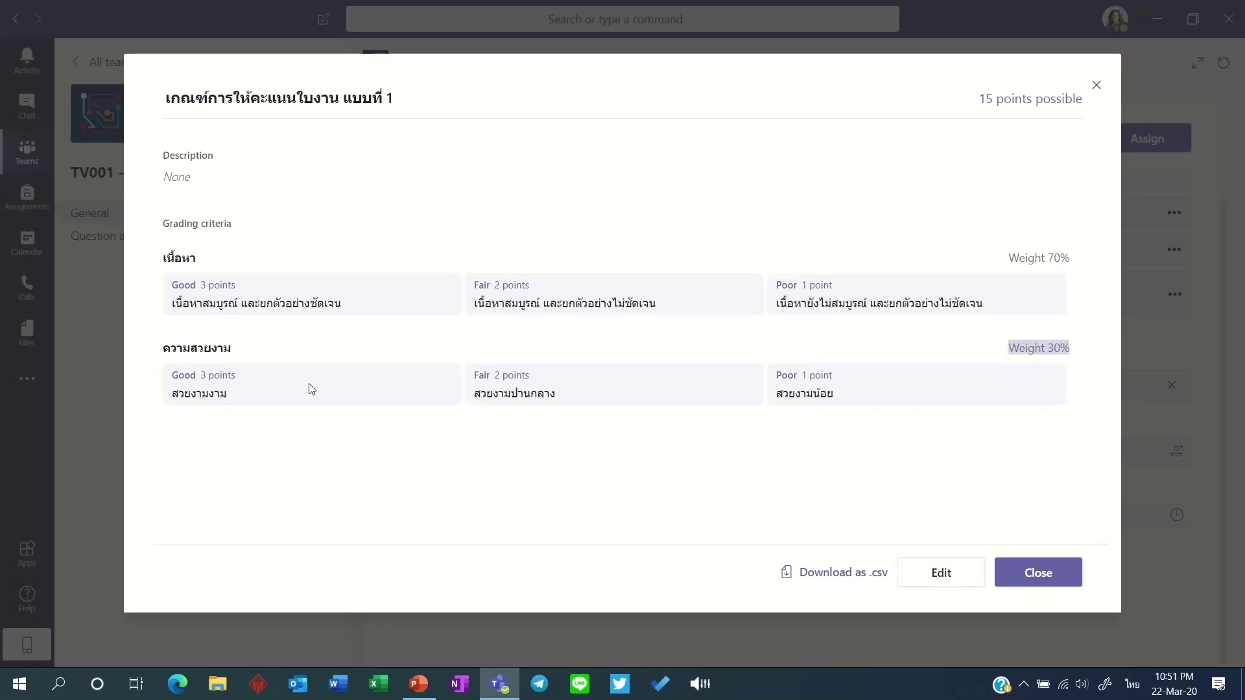
{"action": "left_click", "coordinate": [941, 196]}
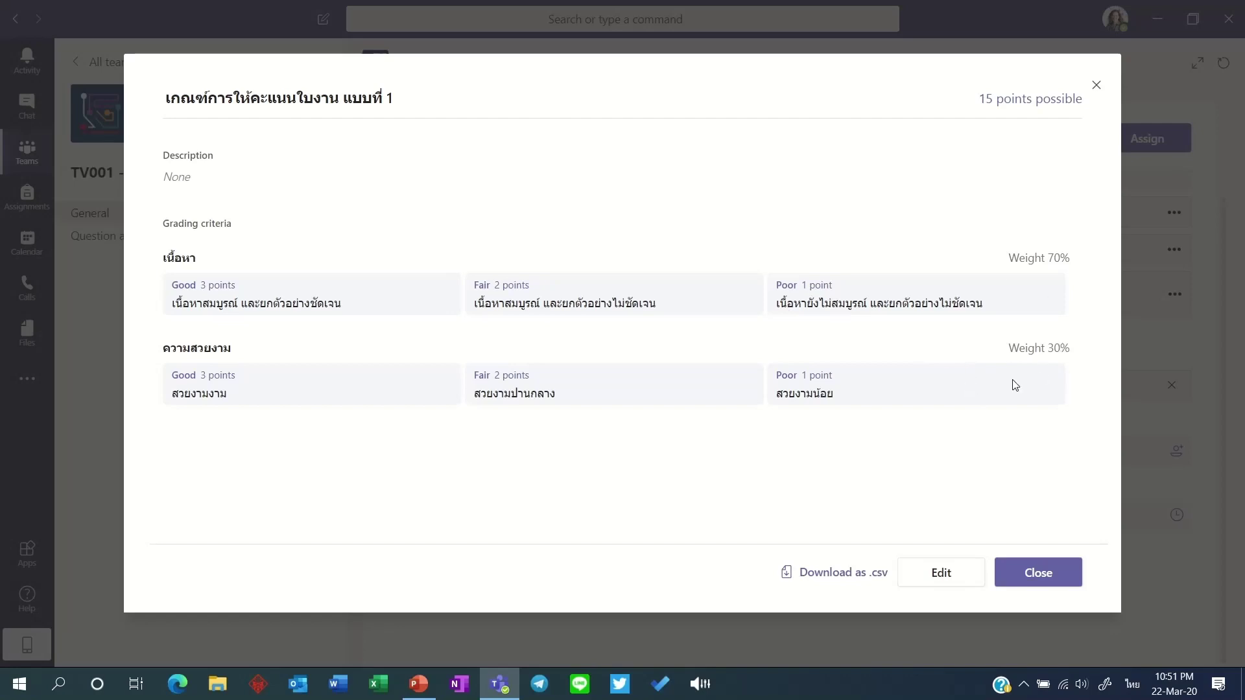
{"action": "left_click", "coordinate": [1096, 85]}
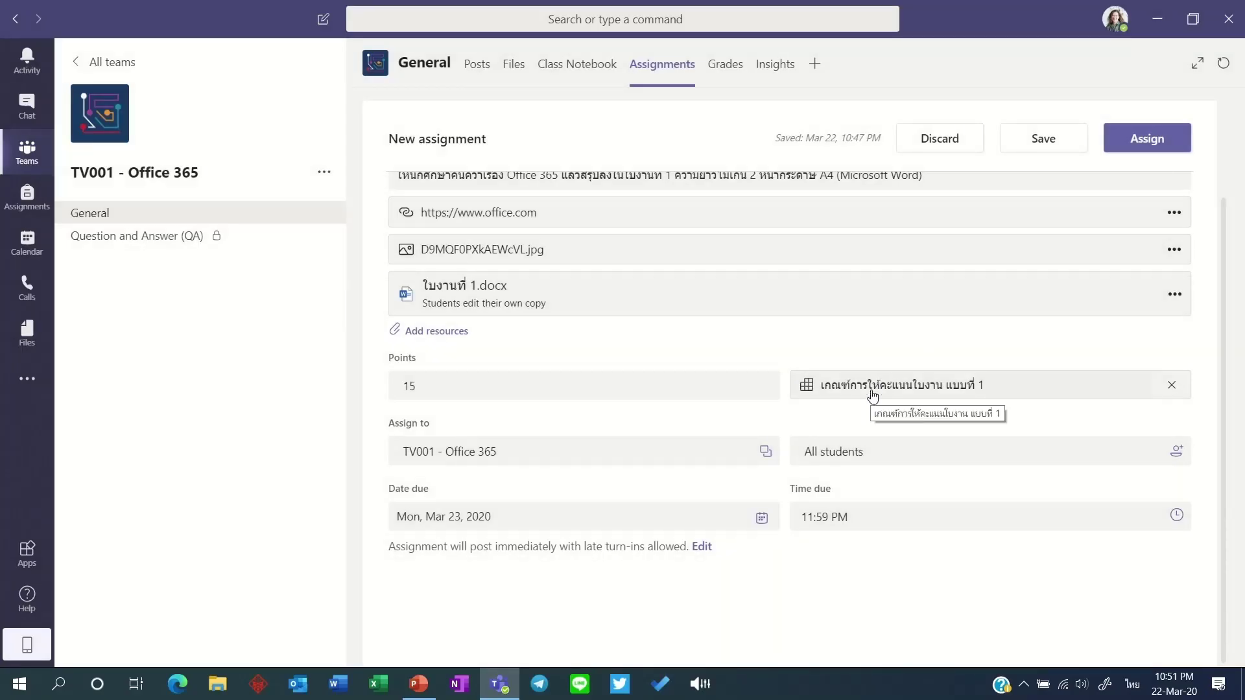
Look at which other classes the assignment can be given to, without choosing any
{"action": "left_click", "coordinate": [454, 457]}
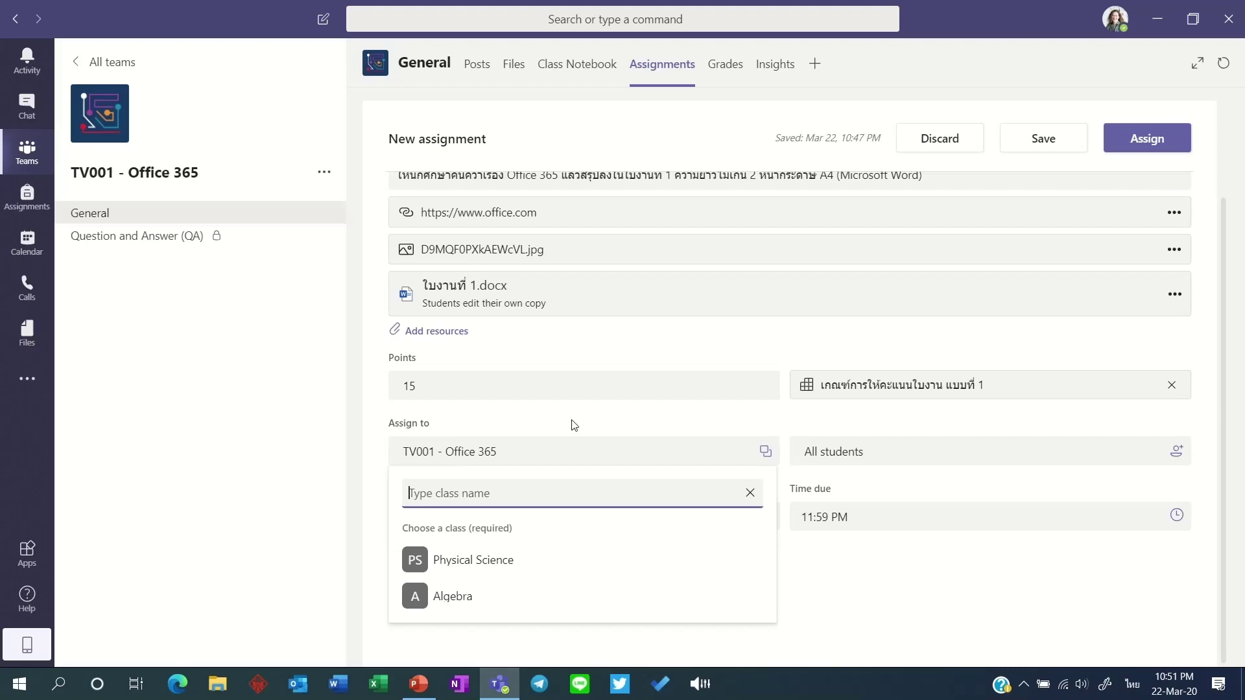
{"action": "left_click", "coordinate": [594, 426]}
{"action": "left_click", "coordinate": [665, 459]}
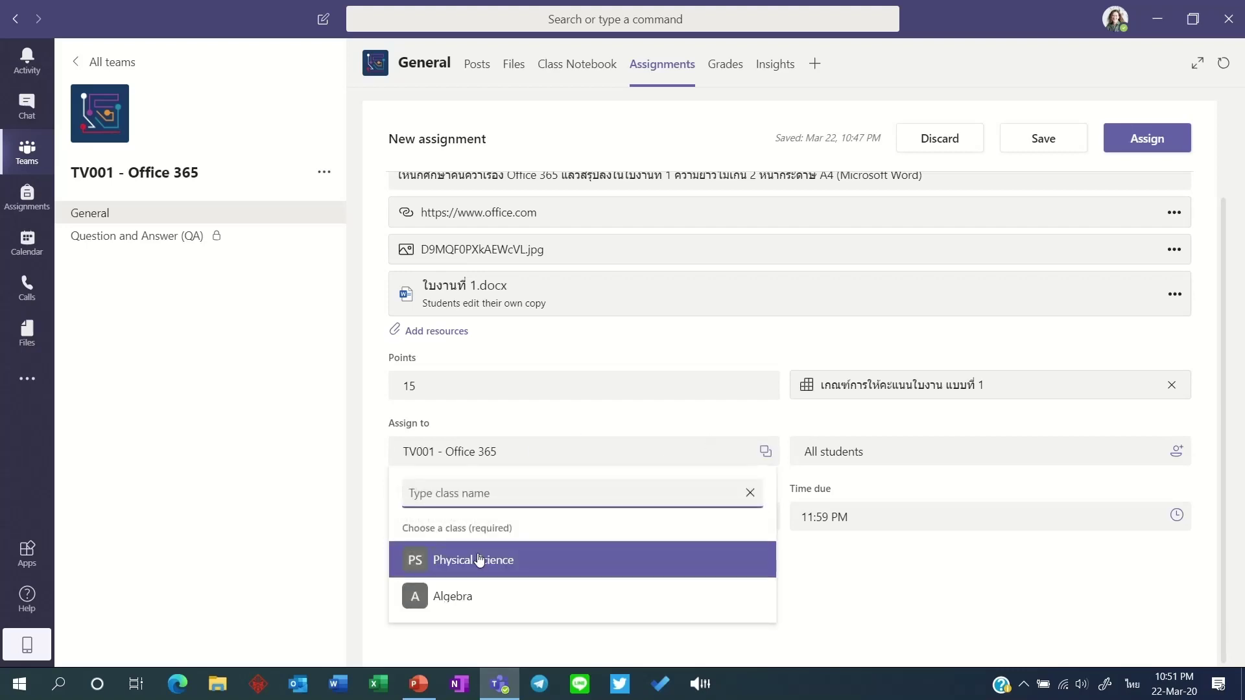
{"action": "left_click", "coordinate": [659, 425]}
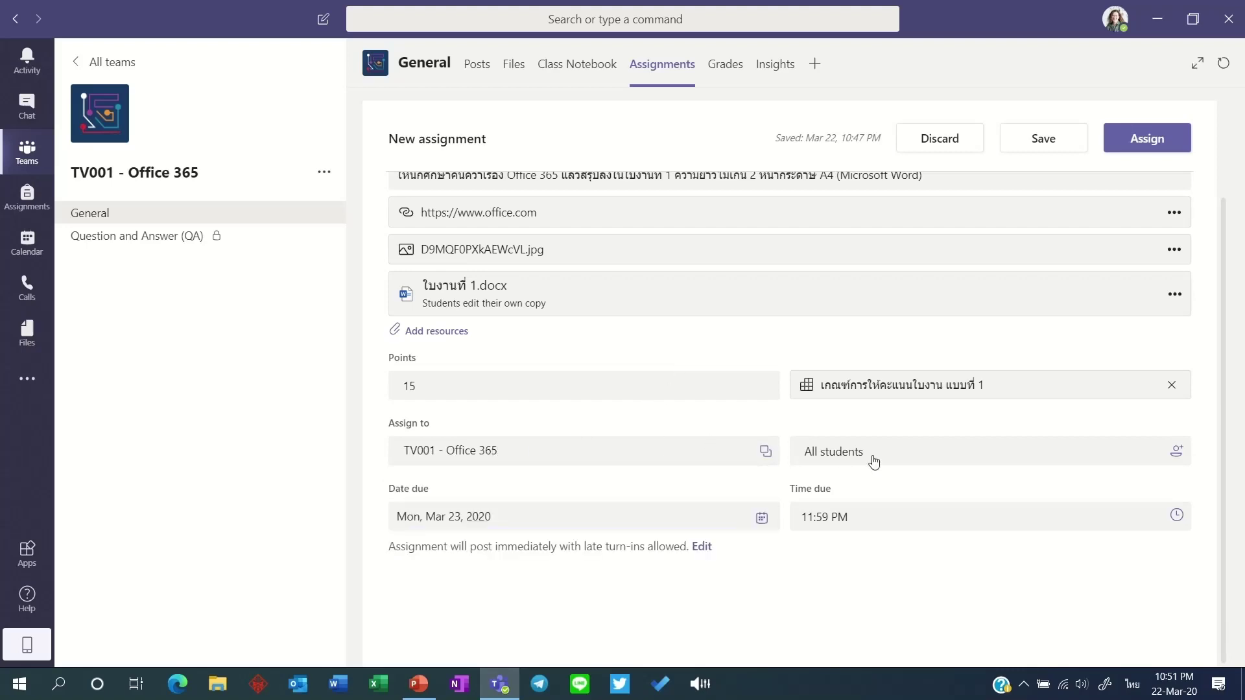
View the individual students who can receive the assignment, keeping it assigned to all students
{"action": "left_click", "coordinate": [874, 461]}
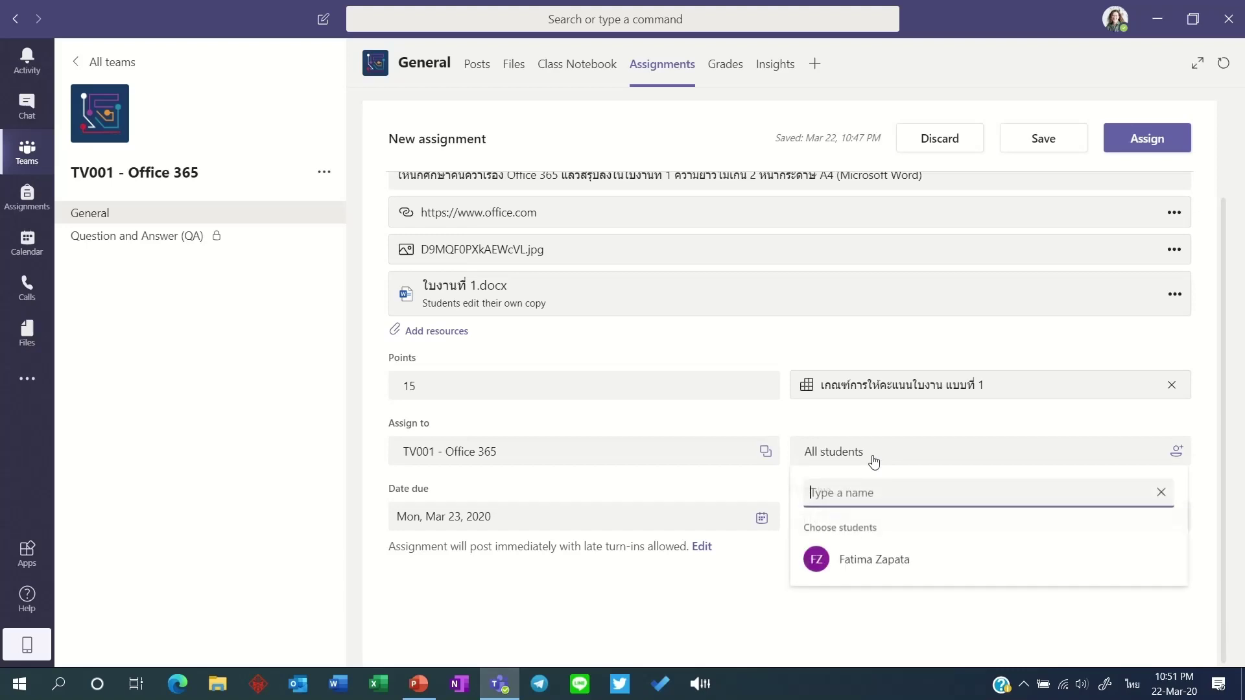
{"action": "left_click", "coordinate": [896, 425]}
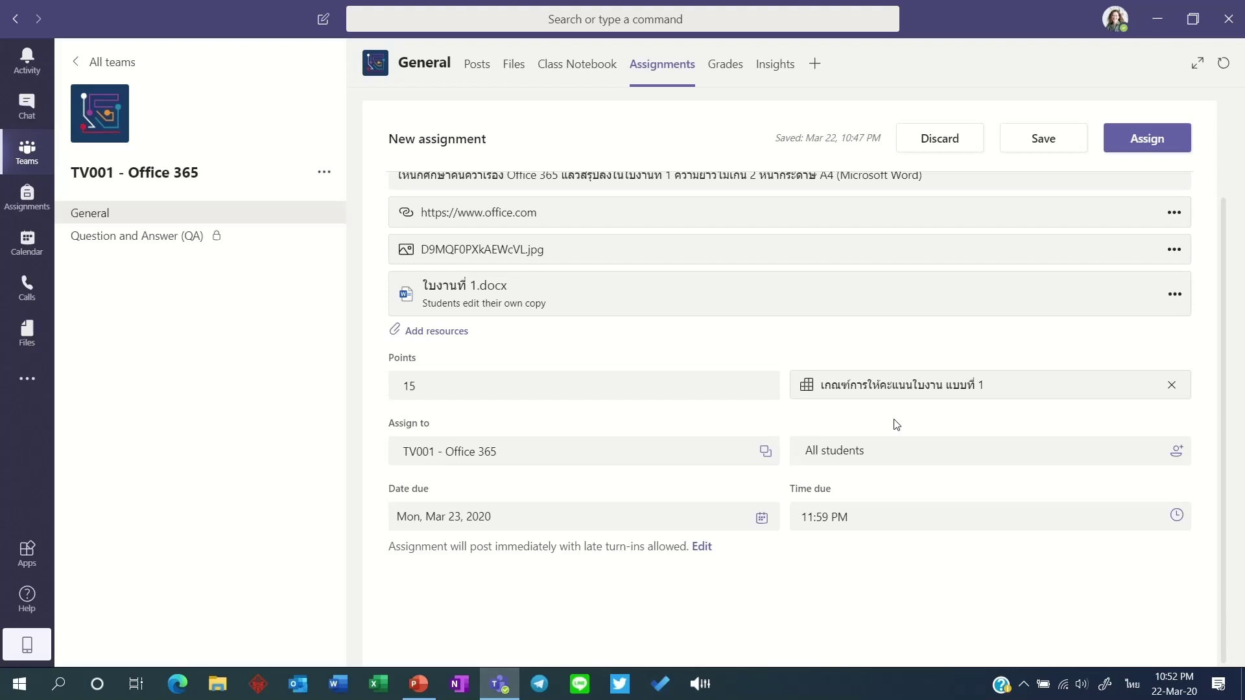
{"action": "left_click", "coordinate": [885, 453]}
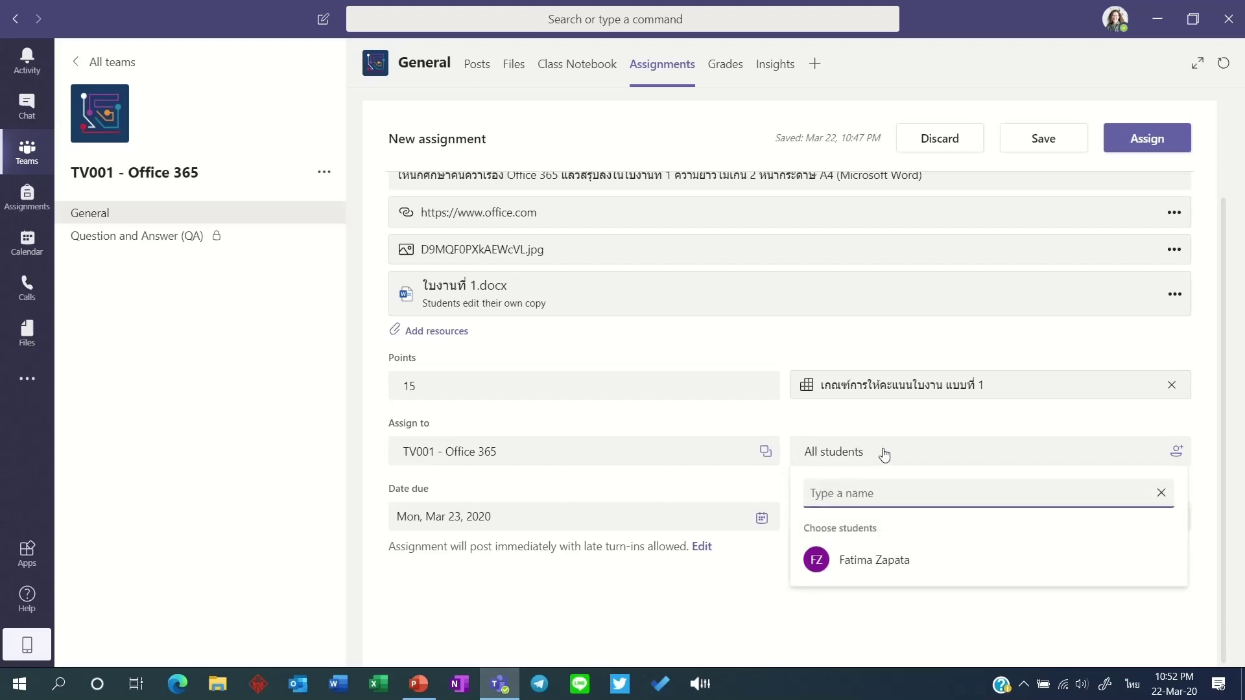
{"action": "left_click", "coordinate": [883, 450]}
{"action": "left_click", "coordinate": [854, 454]}
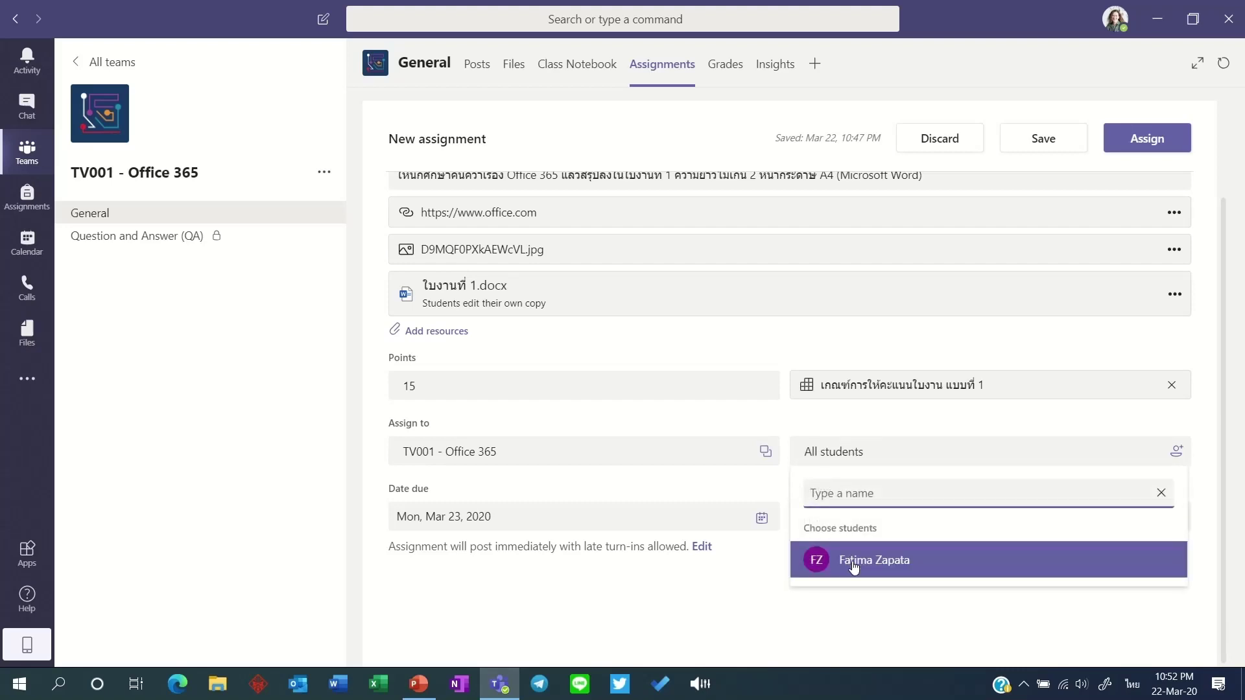
{"action": "left_click", "coordinate": [887, 432]}
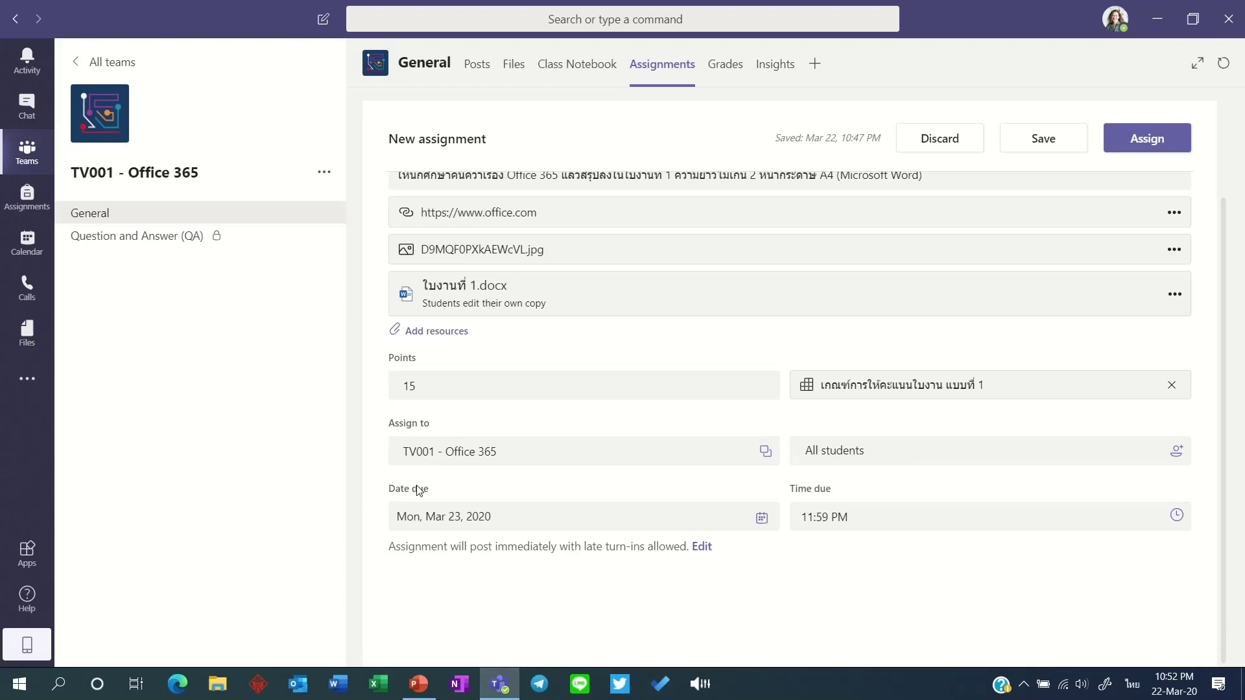
Set the assignment's due date to Tue, Mar 24, 2020 and check the posting and late turn-in note
{"action": "left_click", "coordinate": [560, 527]}
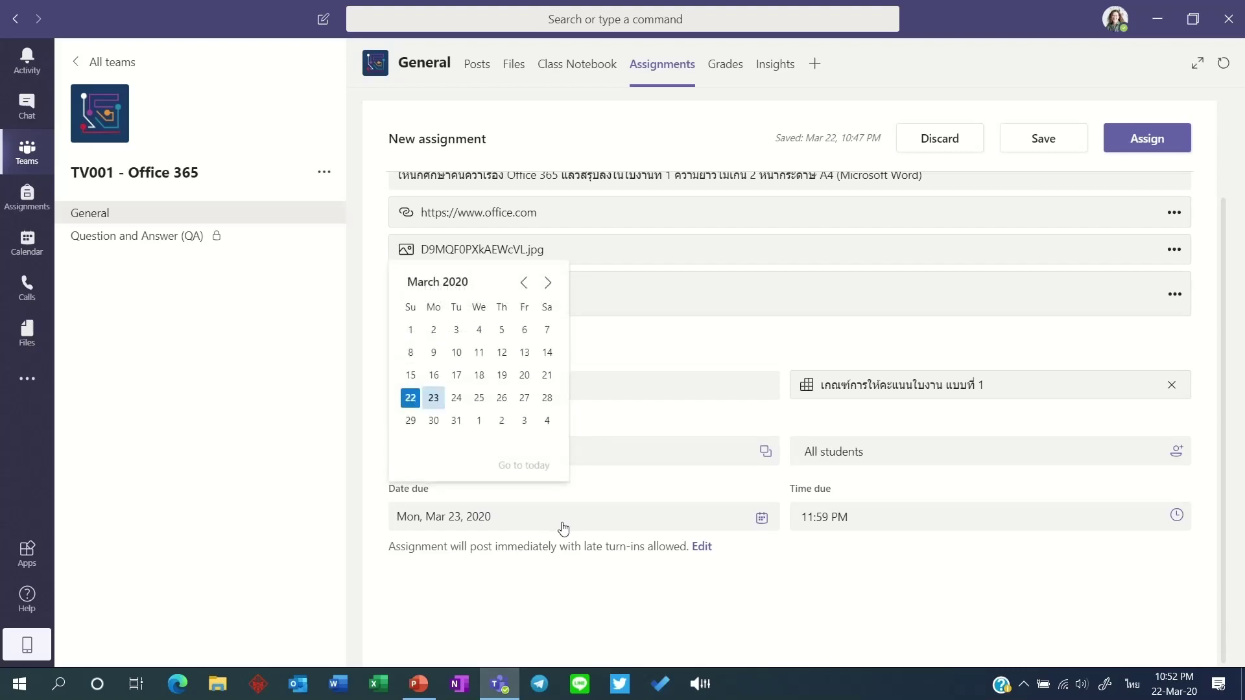
{"action": "left_click", "coordinate": [457, 404]}
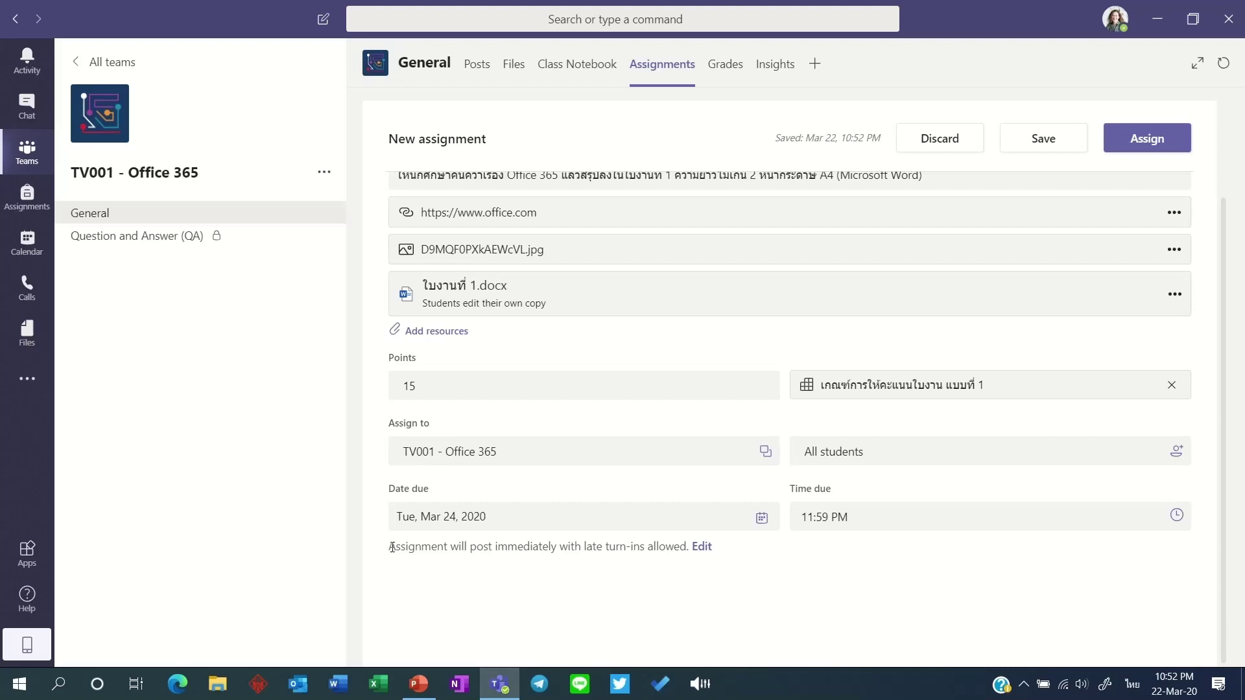
{"action": "left_click_drag", "start_coordinate": [392, 548], "coordinate": [690, 549]}
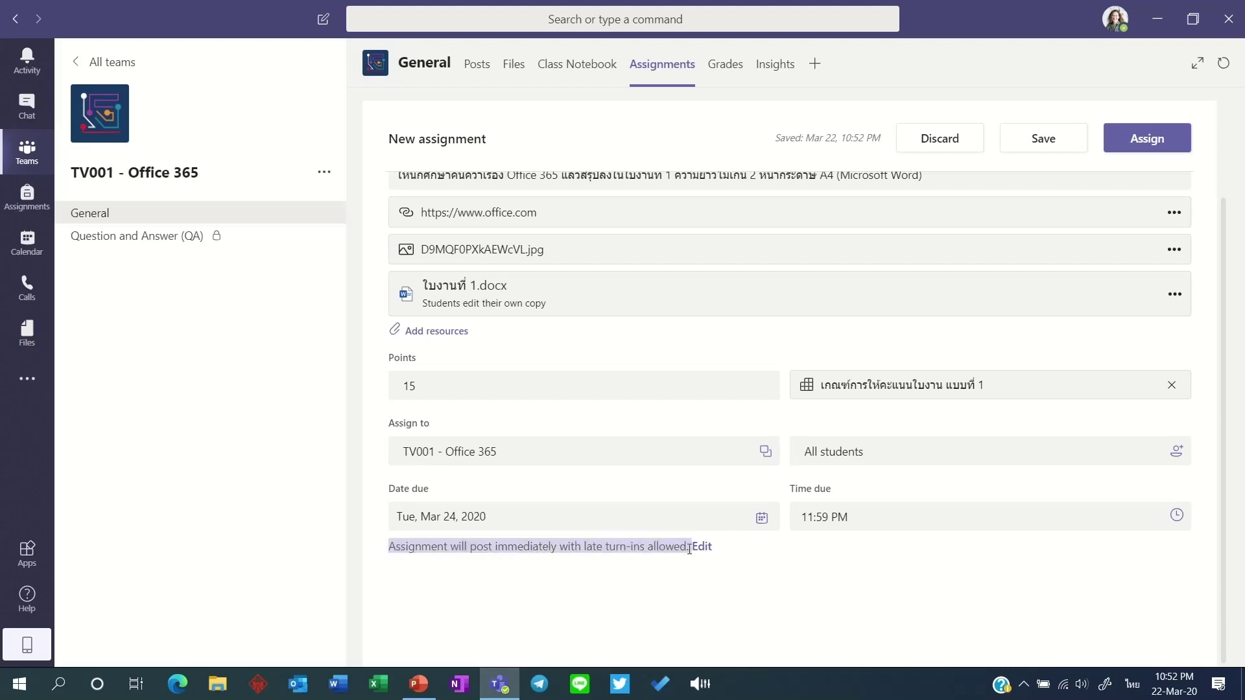
{"action": "left_click", "coordinate": [660, 556]}
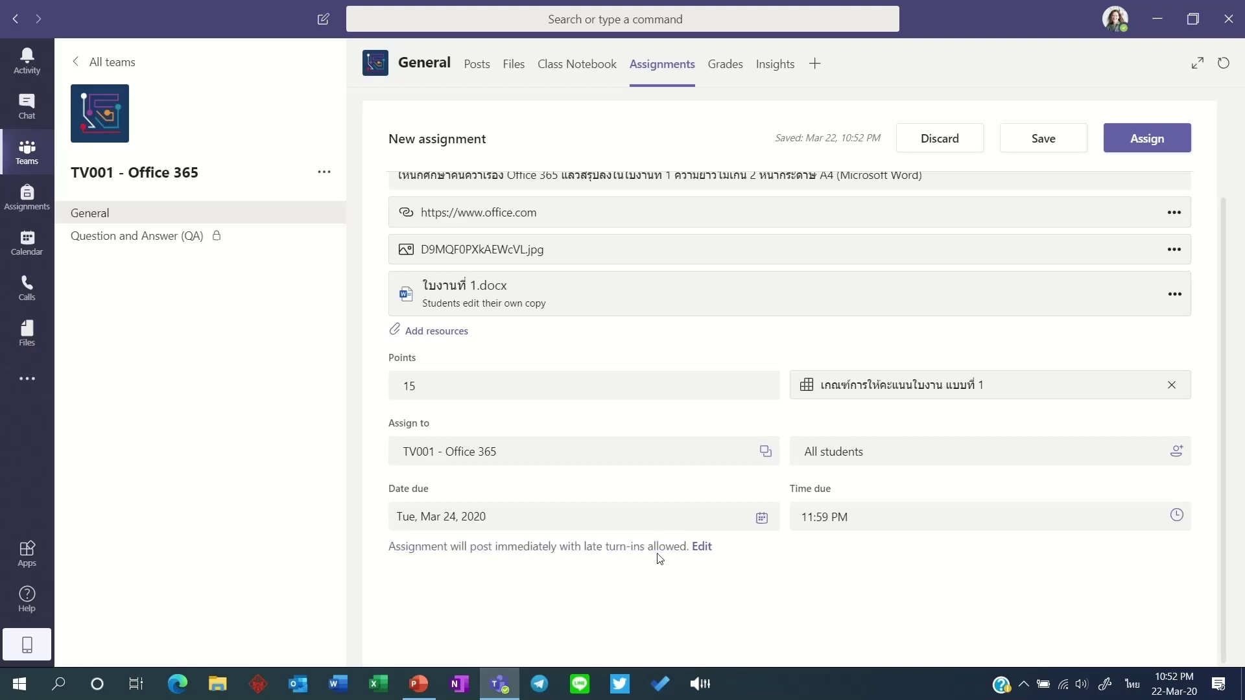
In the assignment timeline, switch future scheduling on and off again, and enable a close date of Wed, Mar 25, 2020
{"action": "left_click", "coordinate": [702, 548]}
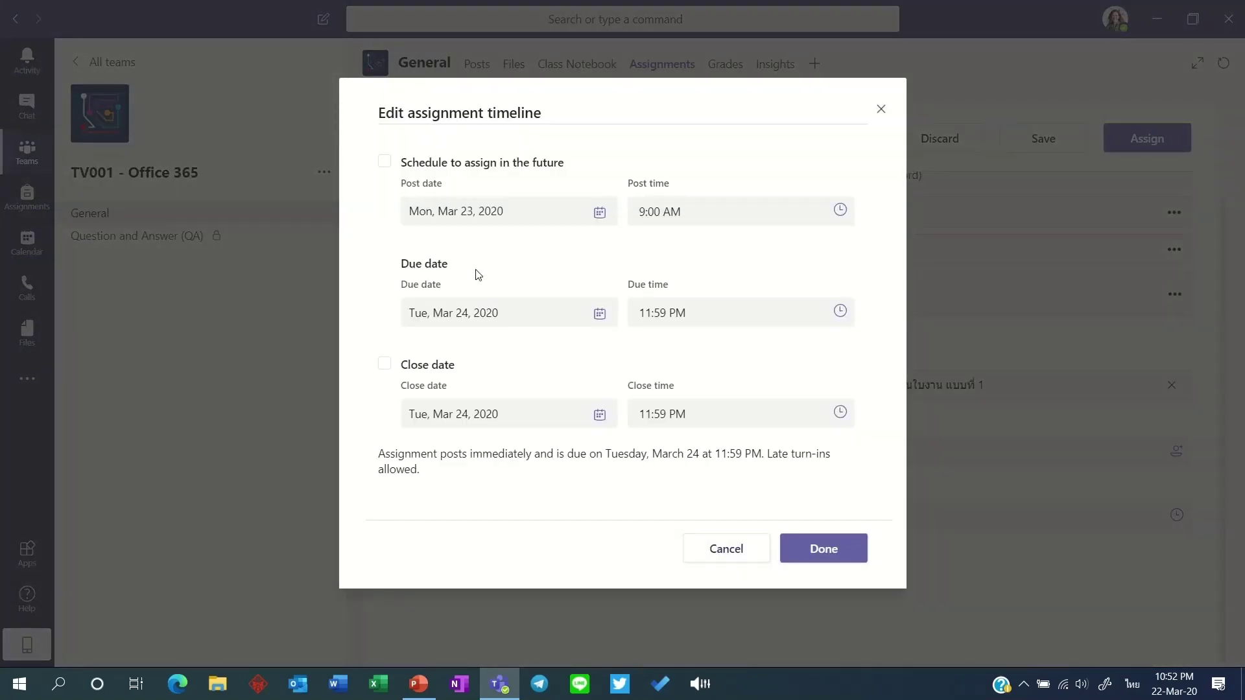
{"action": "left_click", "coordinate": [387, 165]}
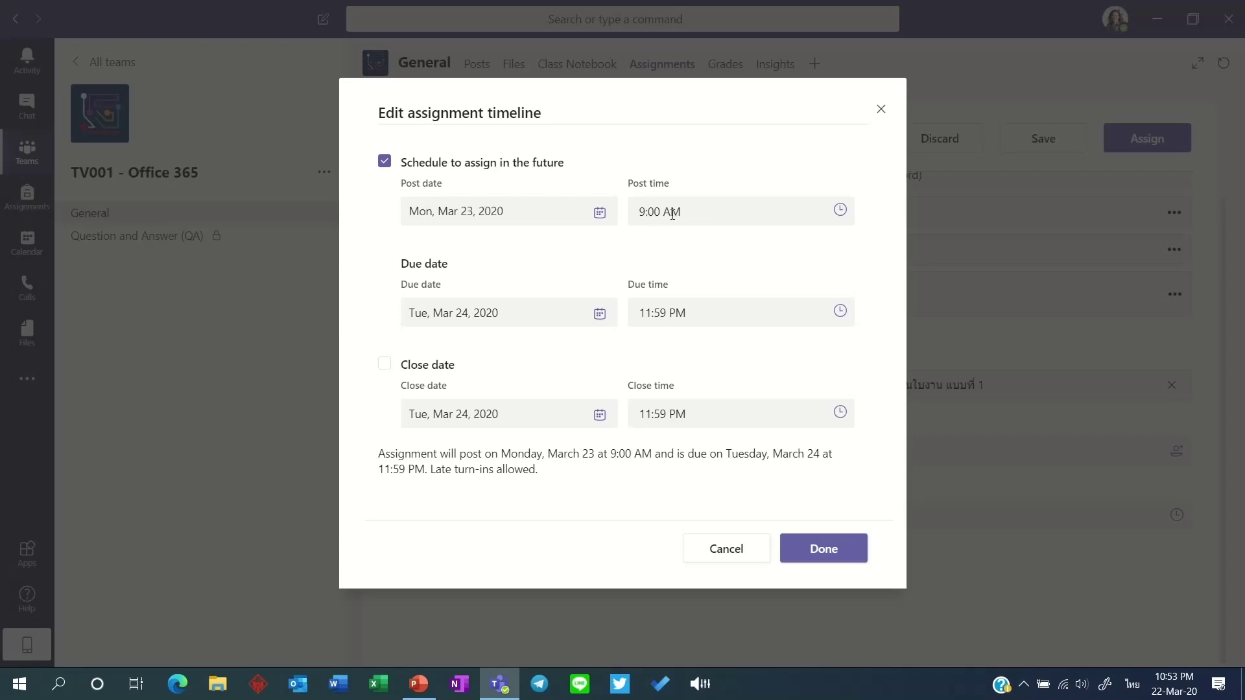
{"action": "left_click", "coordinate": [385, 162]}
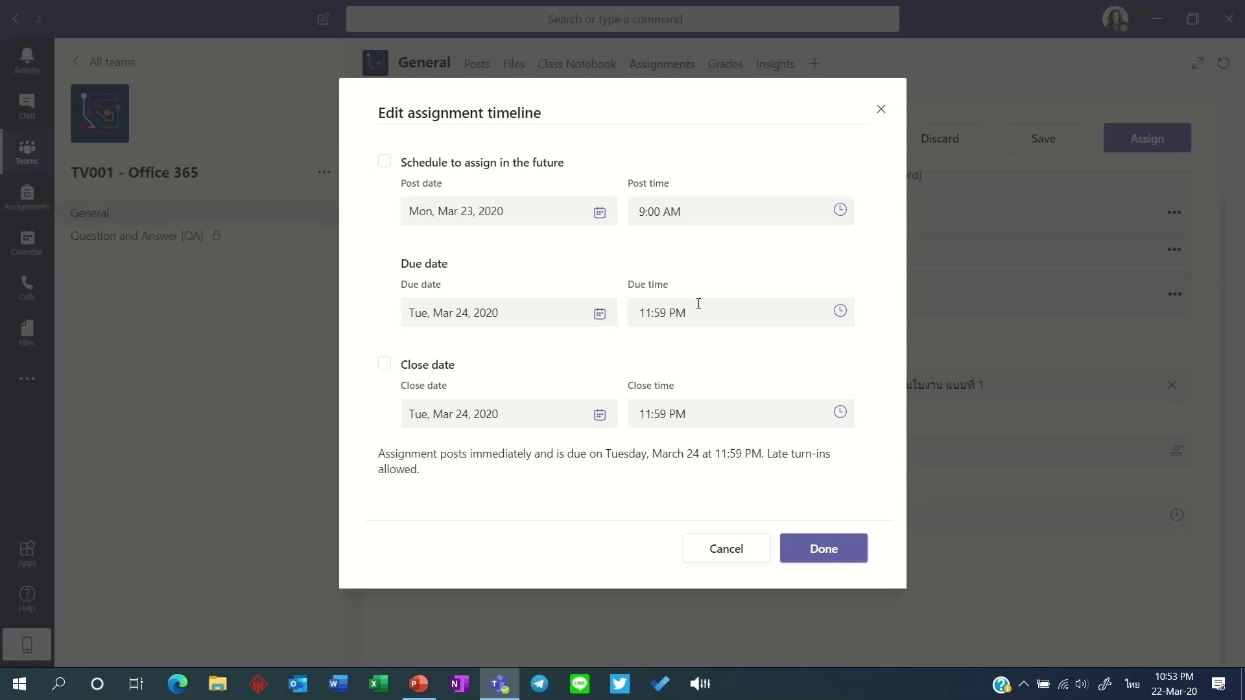
{"action": "left_click", "coordinate": [385, 368]}
{"action": "left_click", "coordinate": [524, 419]}
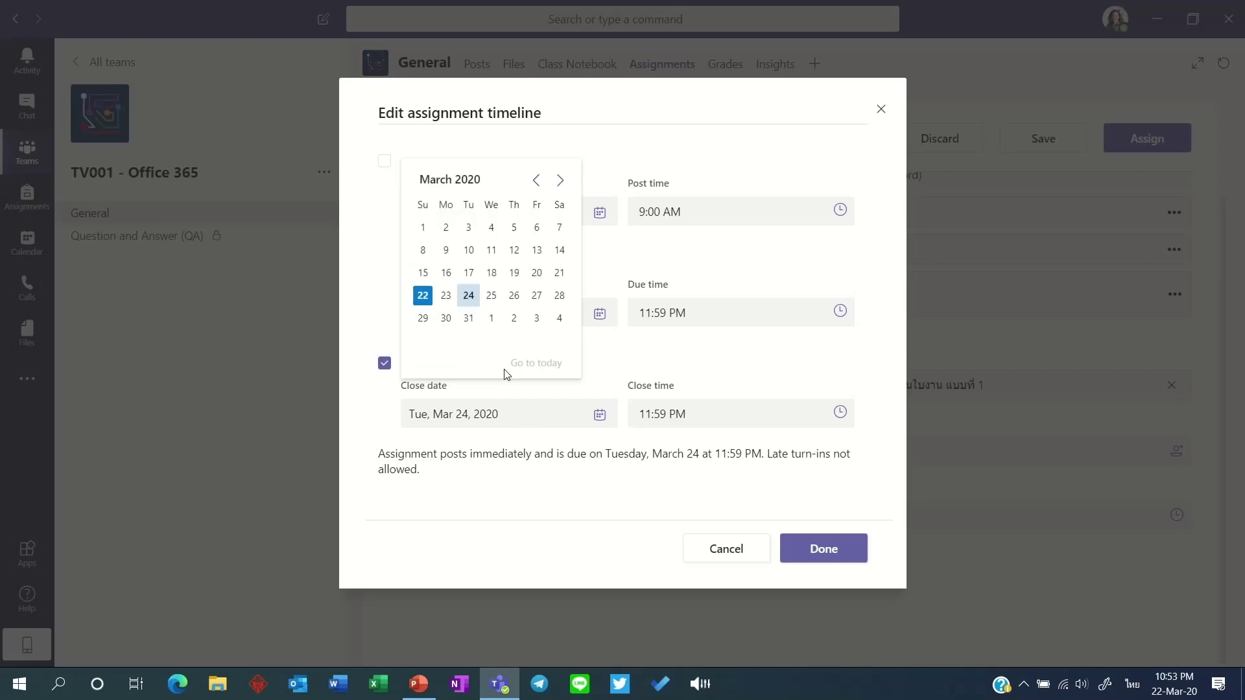
{"action": "left_click", "coordinate": [492, 296]}
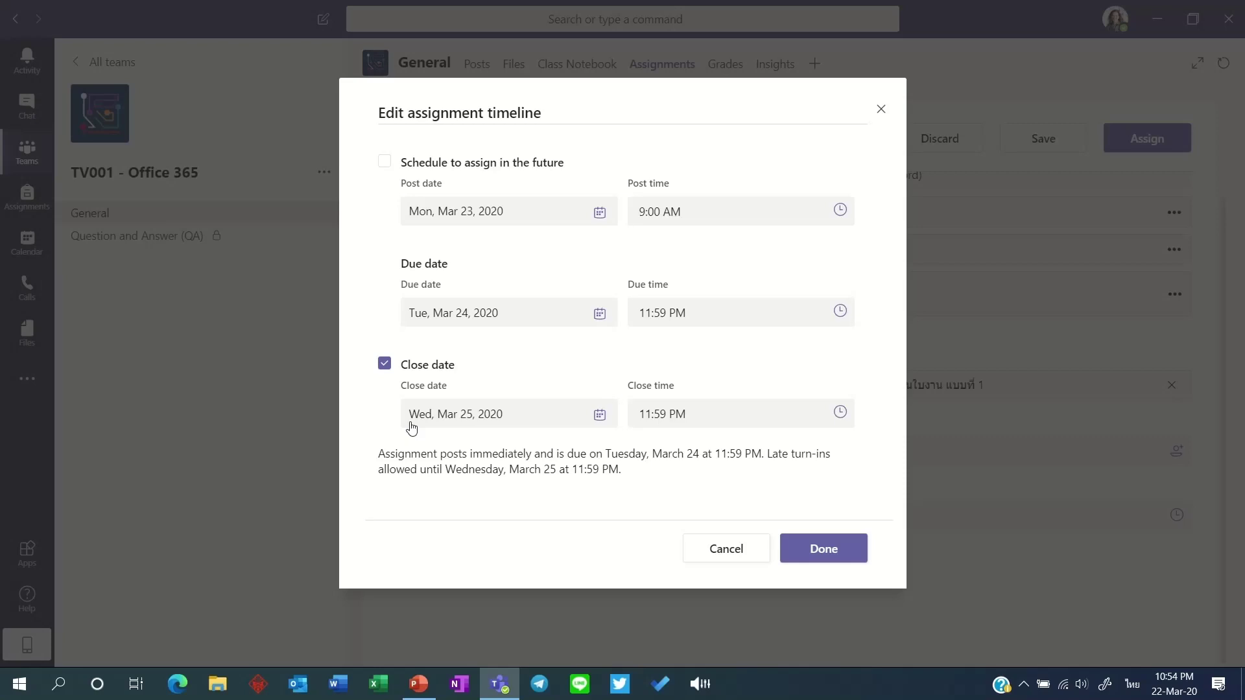
{"action": "left_click", "coordinate": [822, 549]}
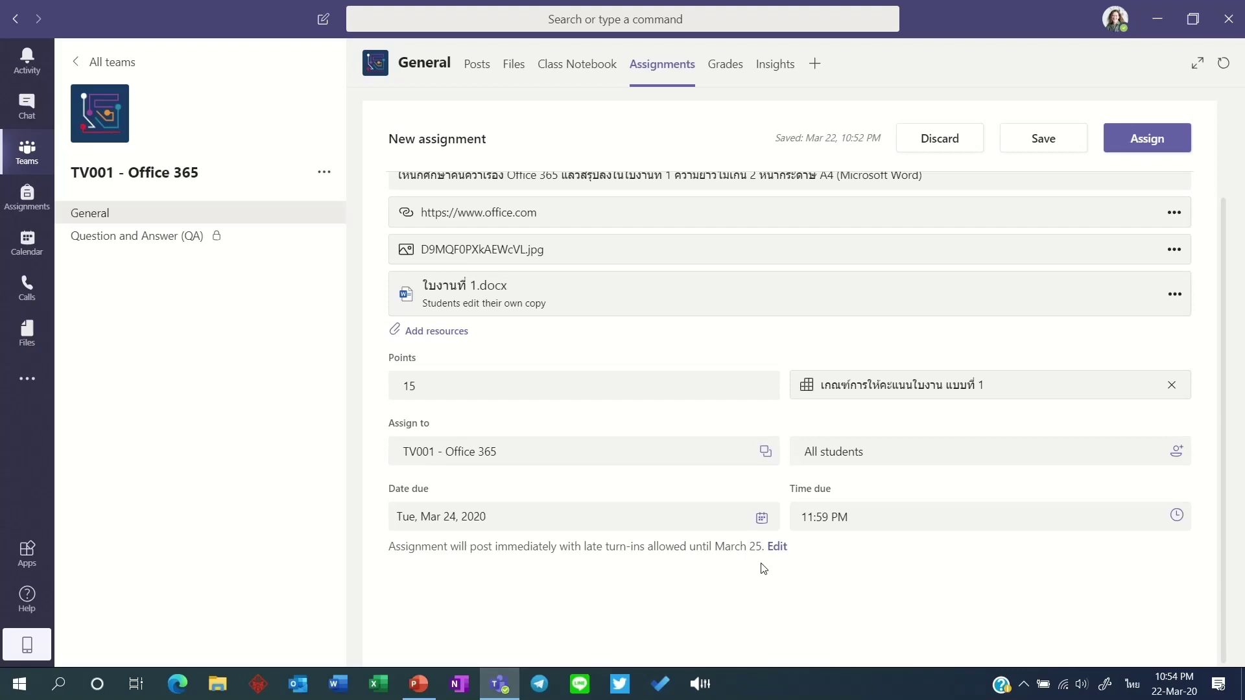
Assign ใบงานที่ 1 to the class and open it from the assigned list to view its grading page
{"action": "scroll", "coordinate": [688, 457], "scroll_direction": "up", "scroll_amount": 2}
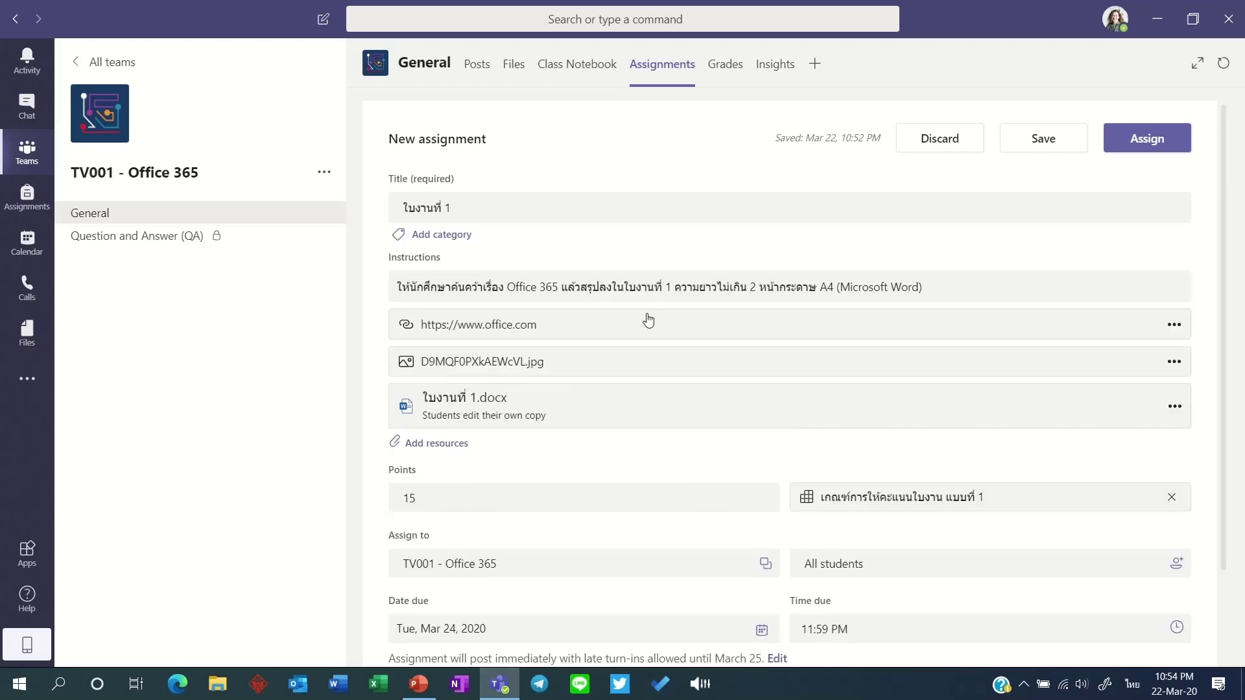
{"action": "left_click", "coordinate": [1153, 143]}
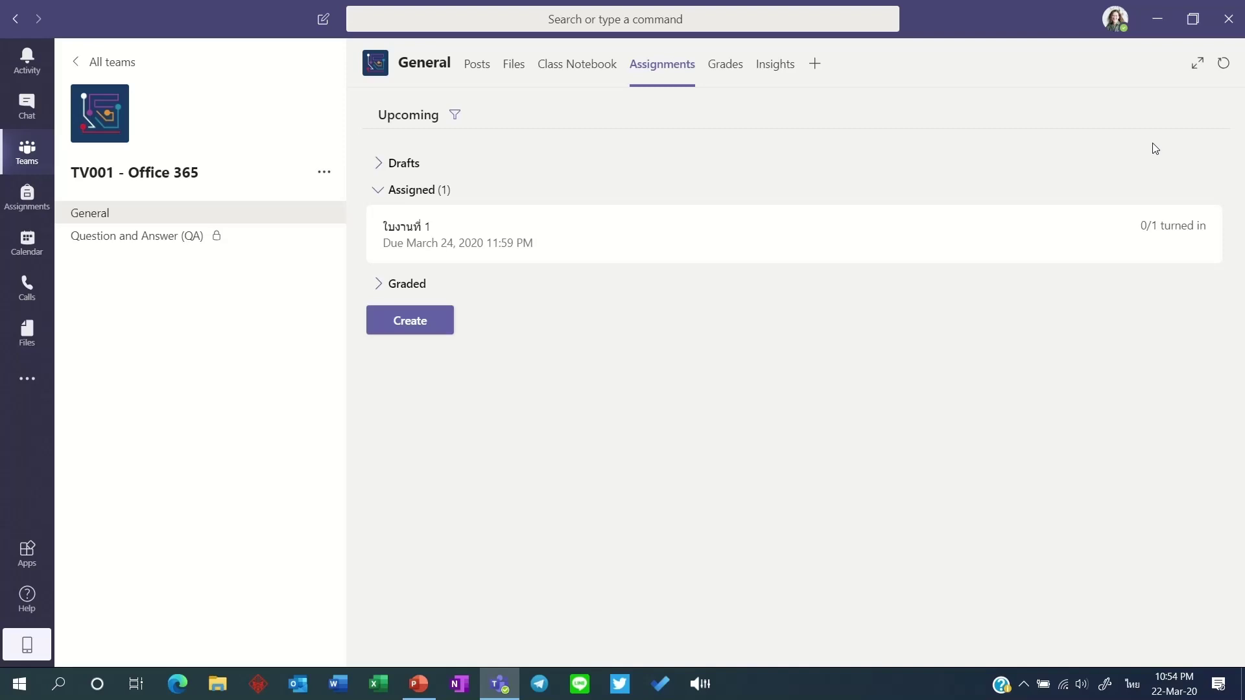
{"action": "left_click", "coordinate": [534, 237]}
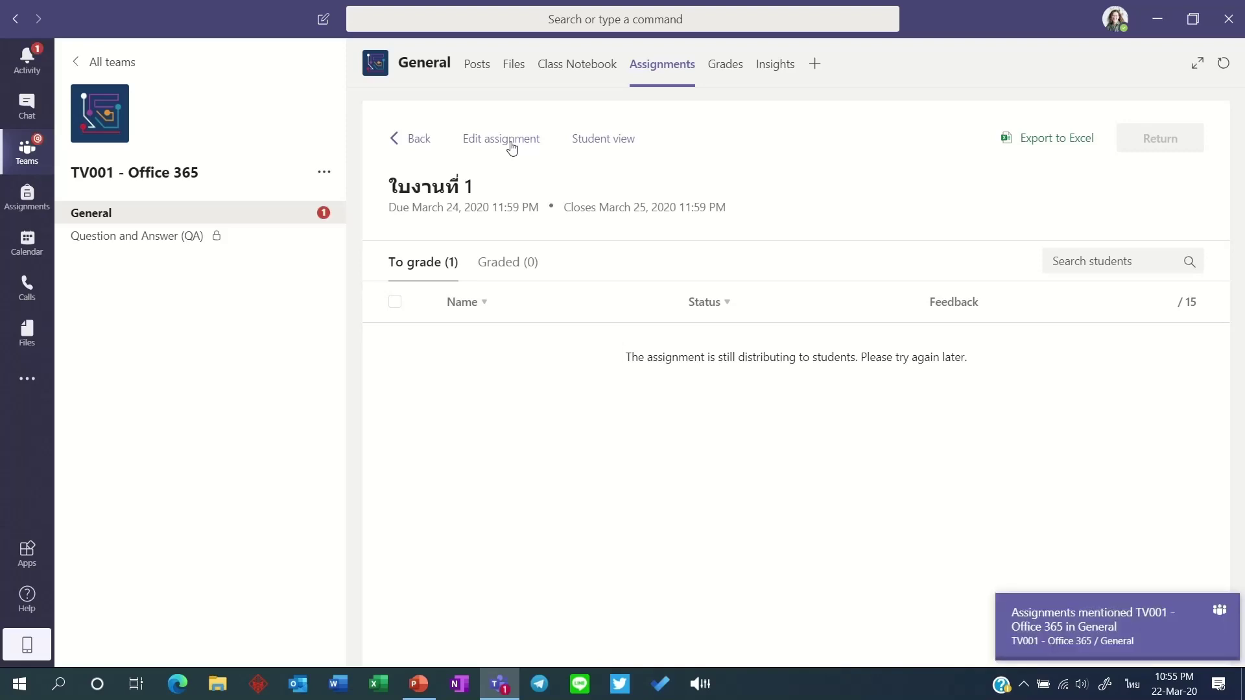
{"action": "left_click", "coordinate": [1070, 627]}
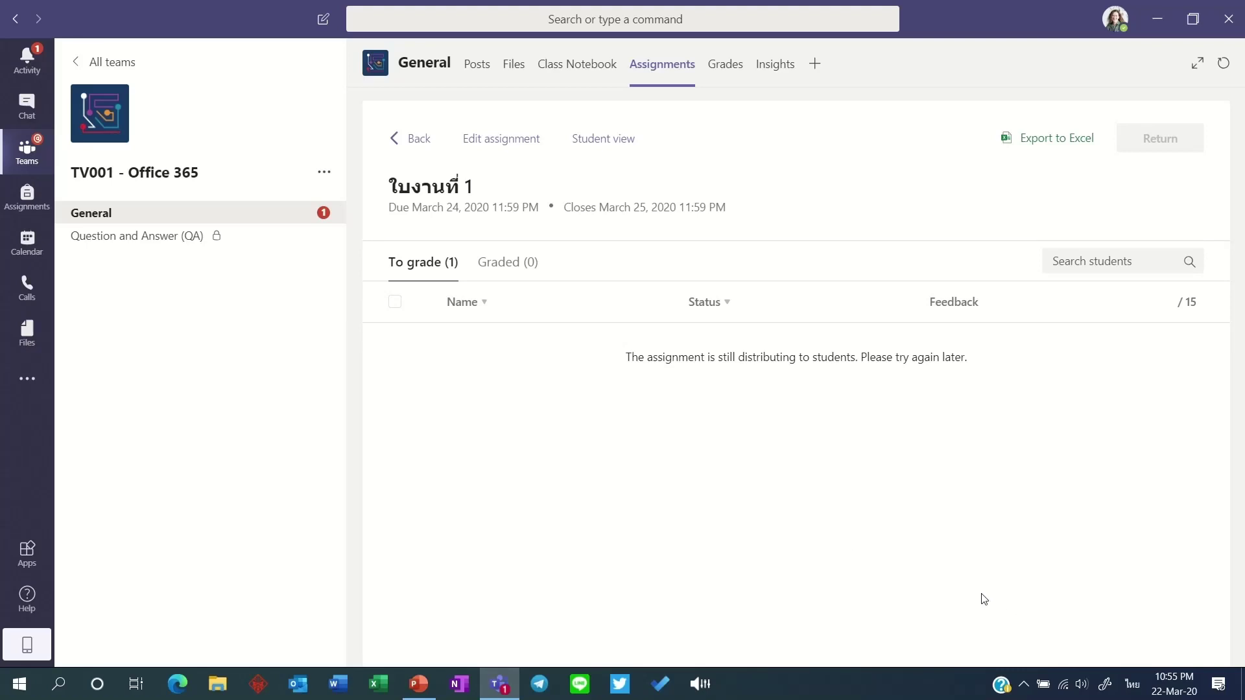
Preview ใบงานที่ 1 as a student sees it and open it in Immersive Reader, going through the introductory tips
{"action": "left_click", "coordinate": [609, 140]}
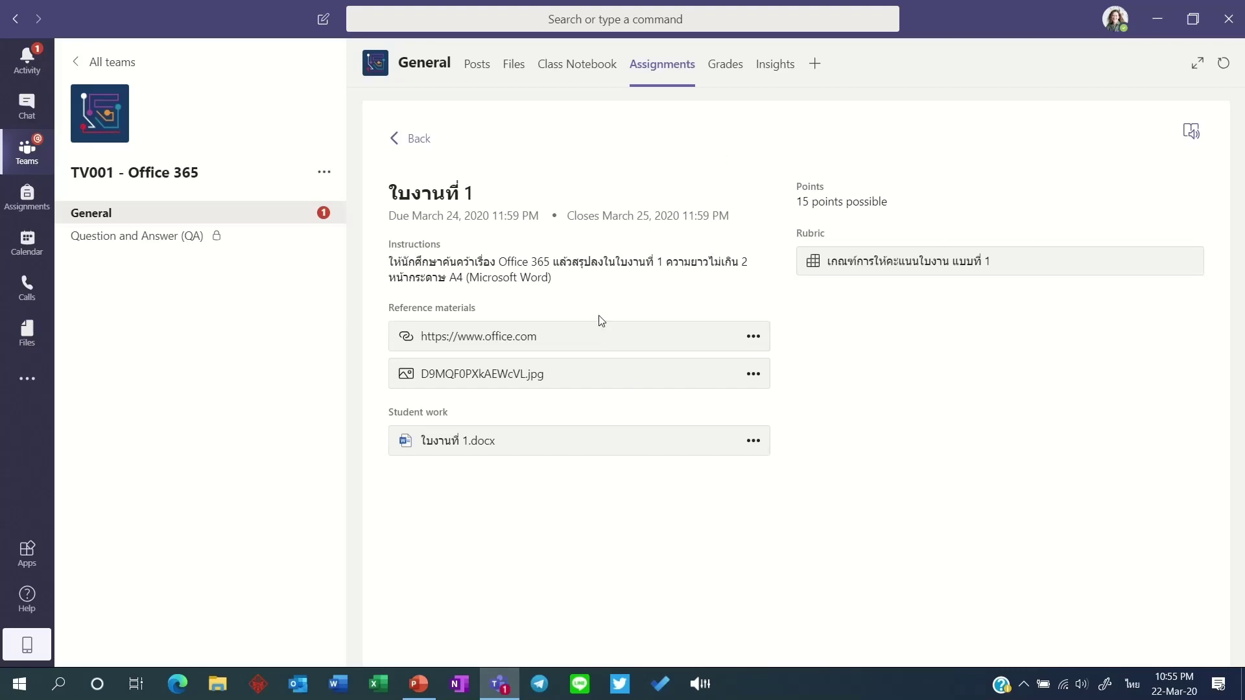
{"action": "left_click", "coordinate": [1193, 133]}
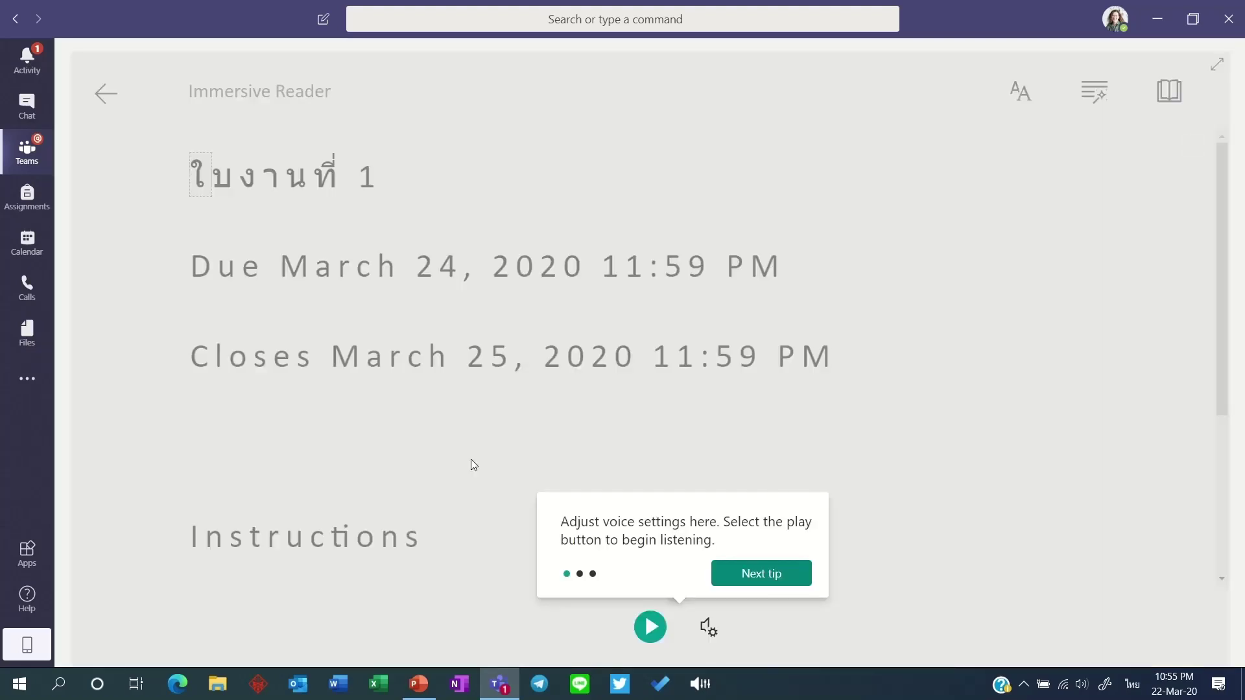
{"action": "left_click", "coordinate": [800, 573]}
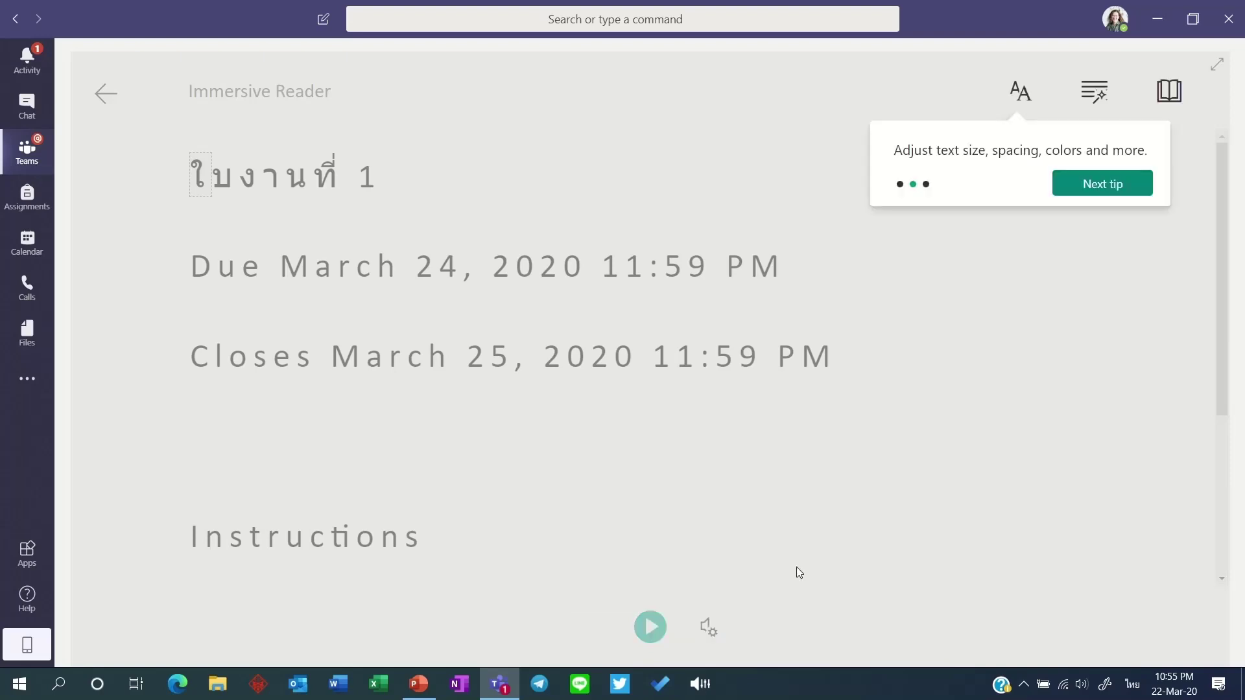
{"action": "left_click", "coordinate": [1097, 195]}
{"action": "left_click", "coordinate": [1095, 189]}
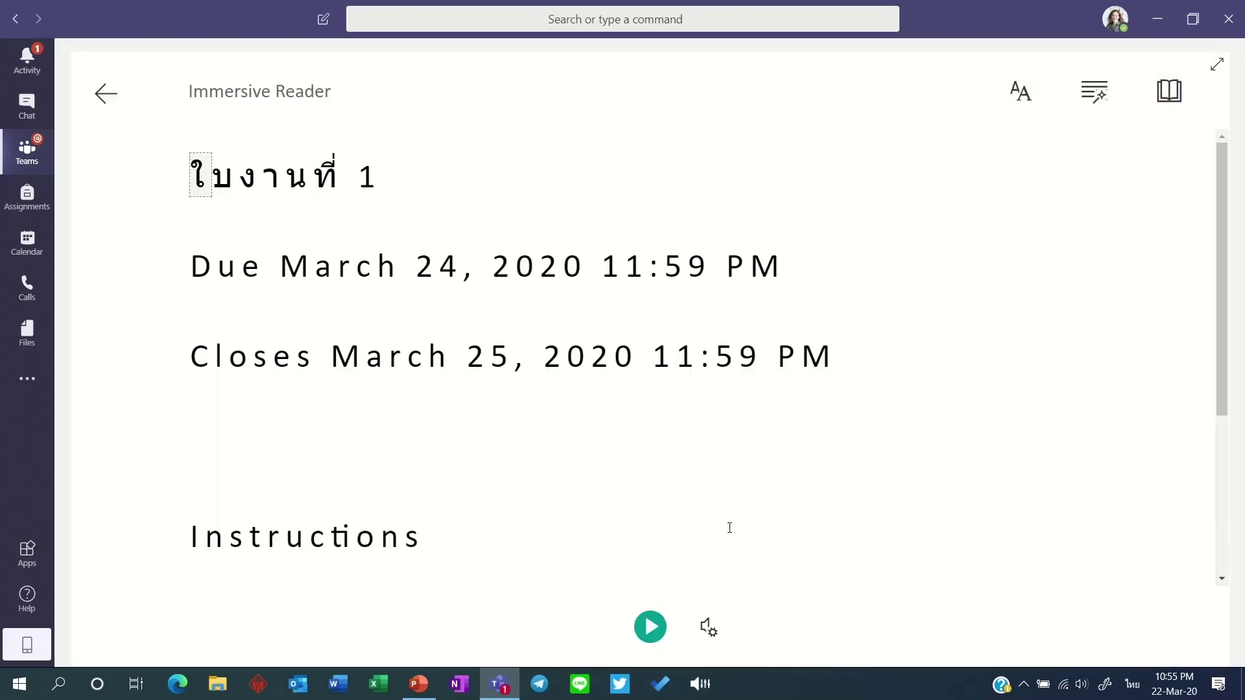
Check Immersive Reader's voice settings and the assignment instructions, then return to the grading page of ใบงานที่ 1
{"action": "left_click", "coordinate": [710, 628]}
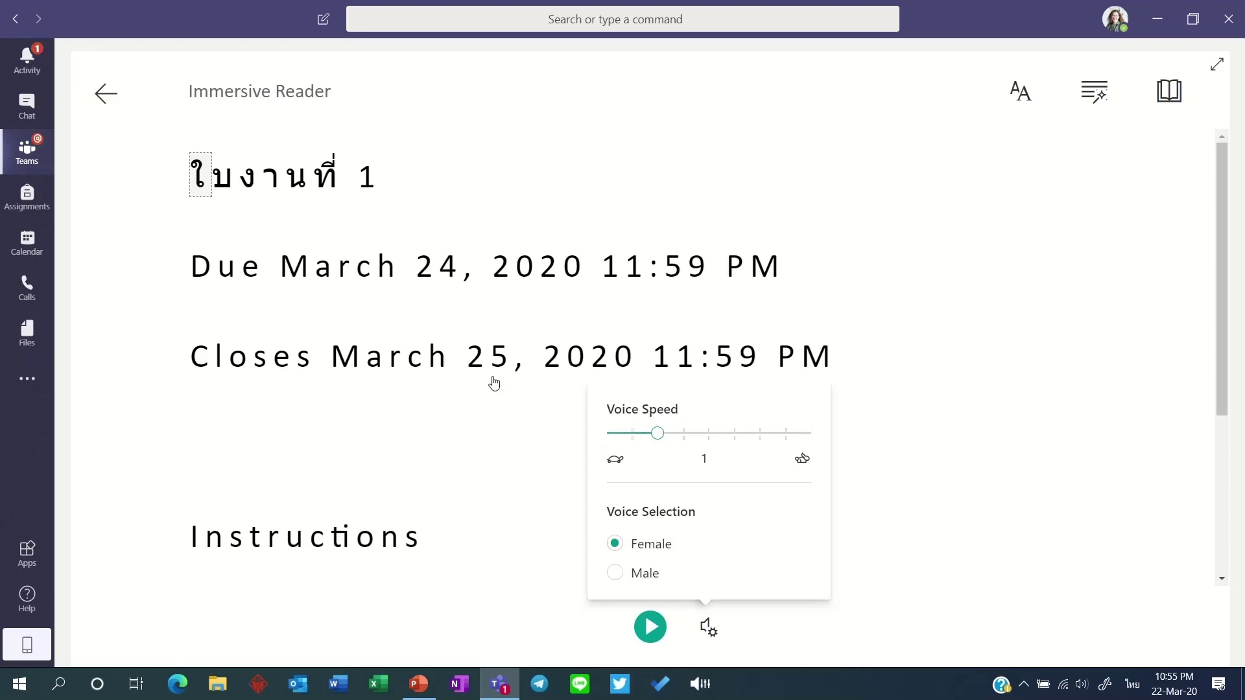
{"action": "left_click", "coordinate": [429, 402]}
{"action": "scroll", "coordinate": [429, 433], "scroll_direction": "down", "scroll_amount": 3}
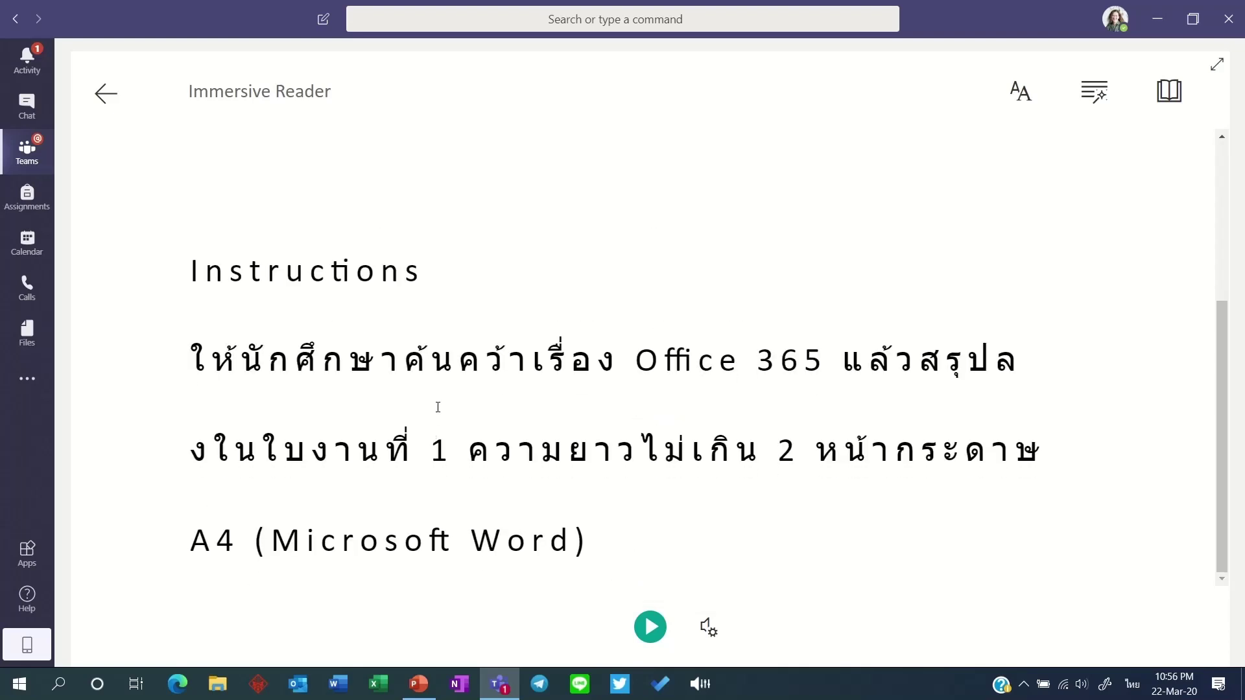
{"action": "left_click", "coordinate": [101, 104]}
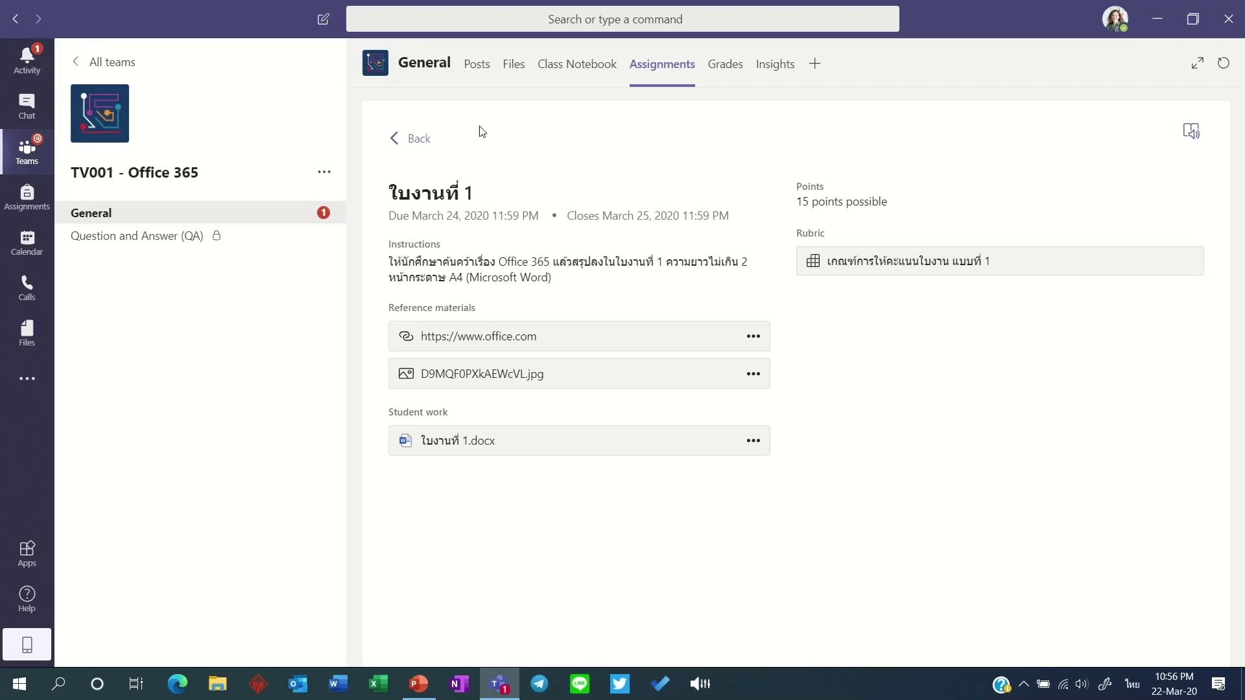
{"action": "left_click", "coordinate": [420, 143]}
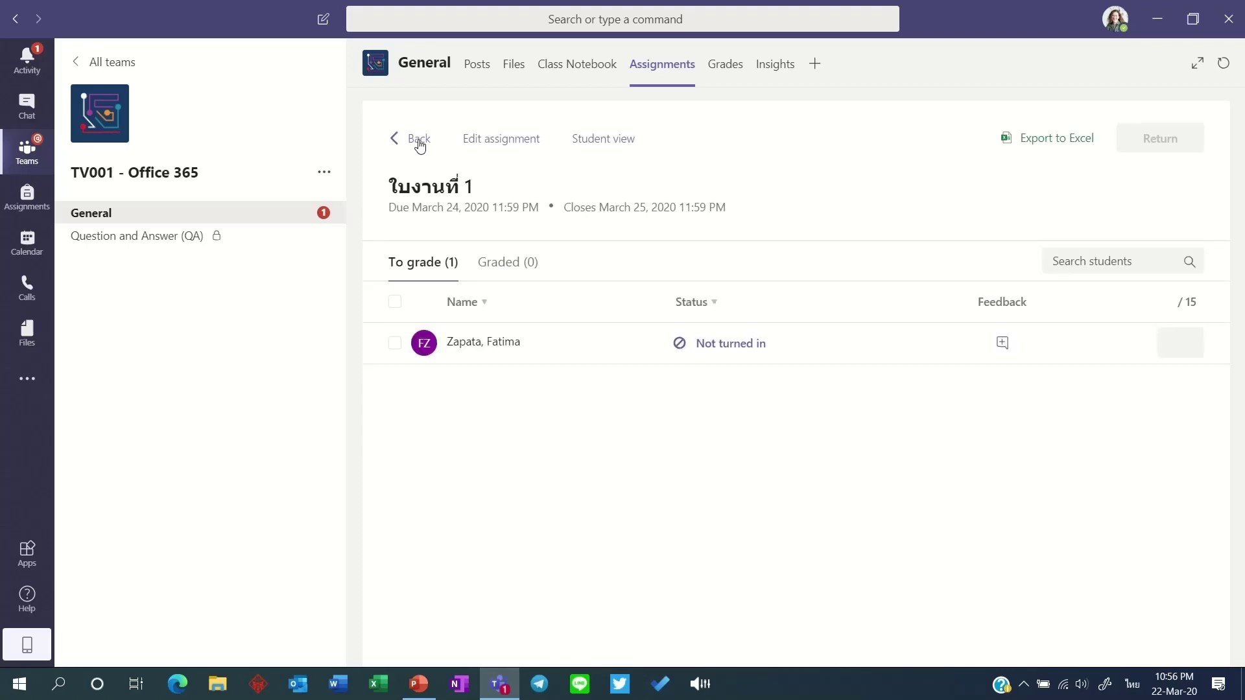
Review the editable details of ใบงานที่ 1 from title to due date, and leave editing without saving changes
{"action": "left_click", "coordinate": [498, 142]}
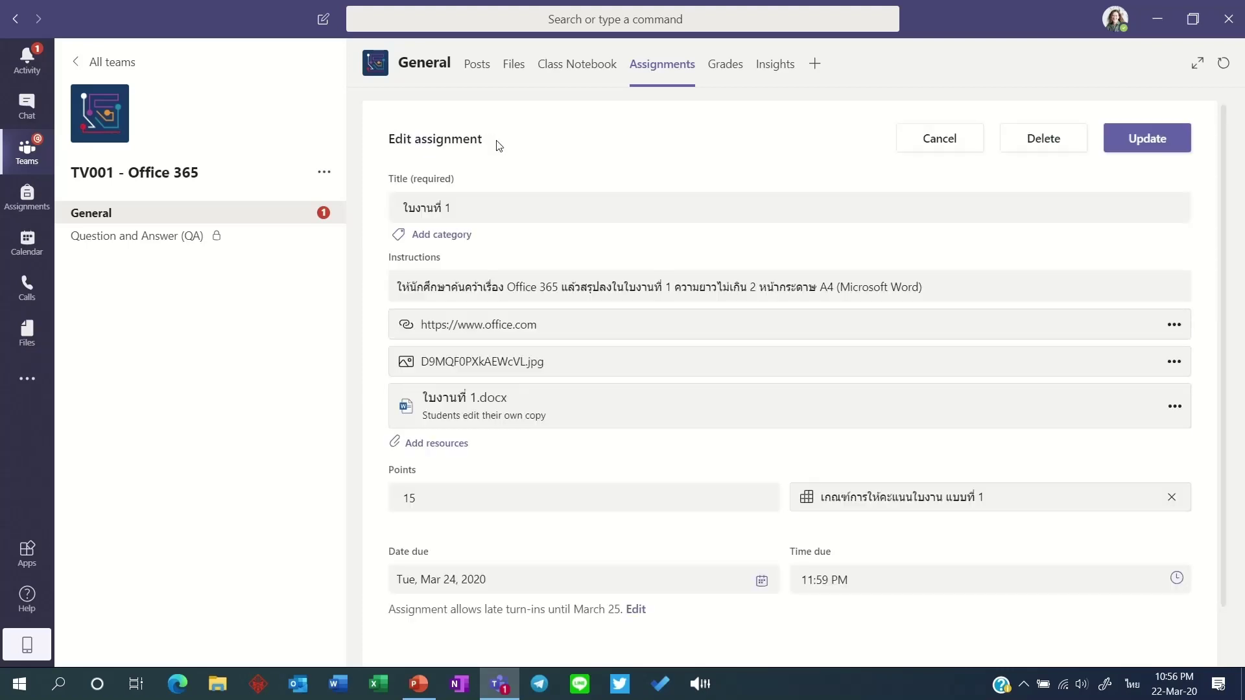
{"action": "scroll", "coordinate": [715, 371], "scroll_direction": "down", "scroll_amount": 2}
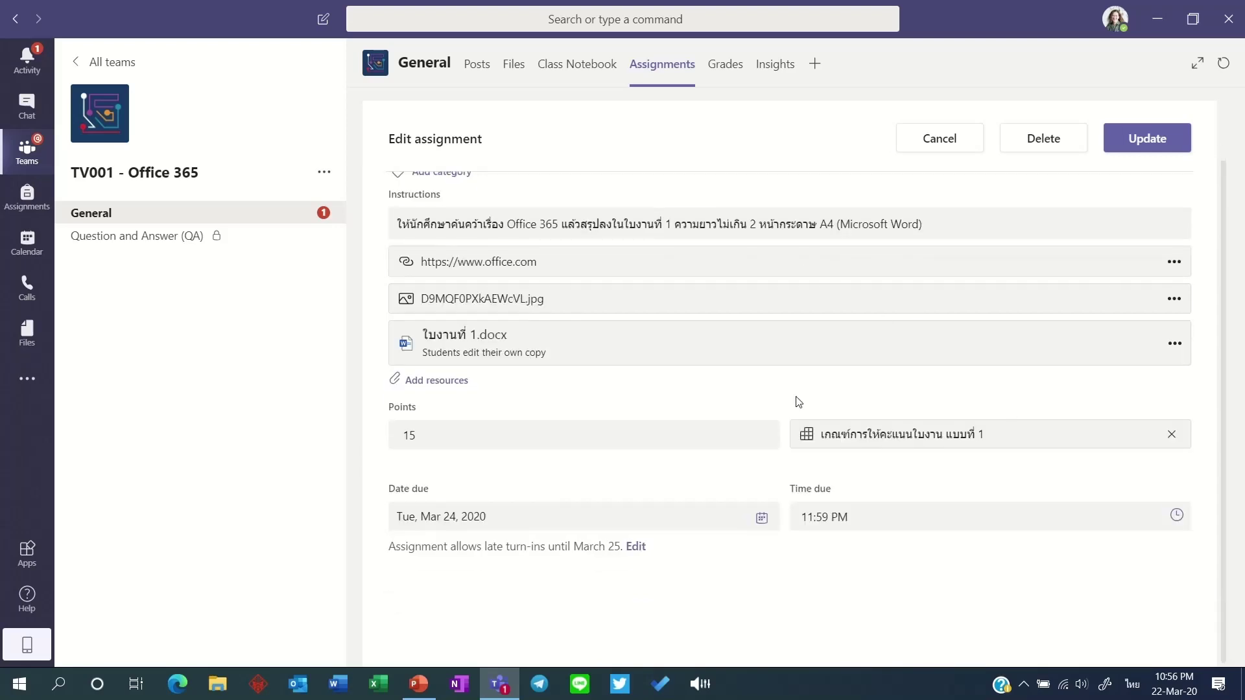
{"action": "scroll", "coordinate": [798, 400], "scroll_direction": "up", "scroll_amount": 2}
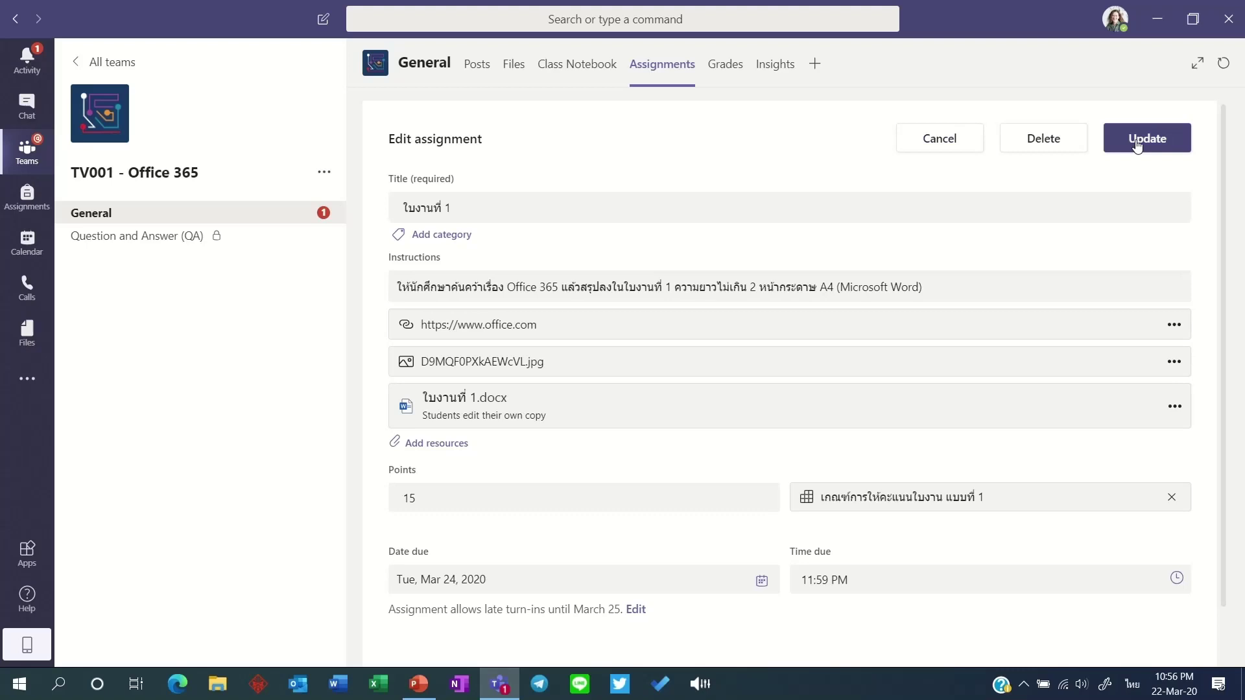
{"action": "left_click", "coordinate": [940, 139]}
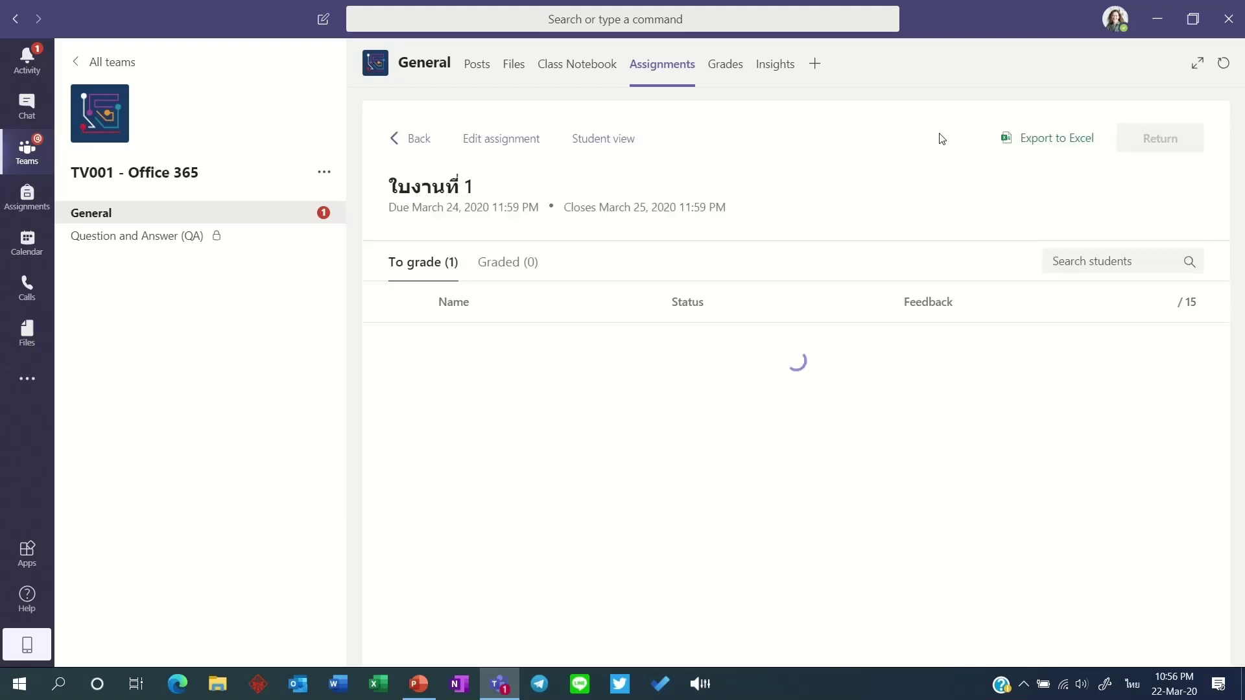